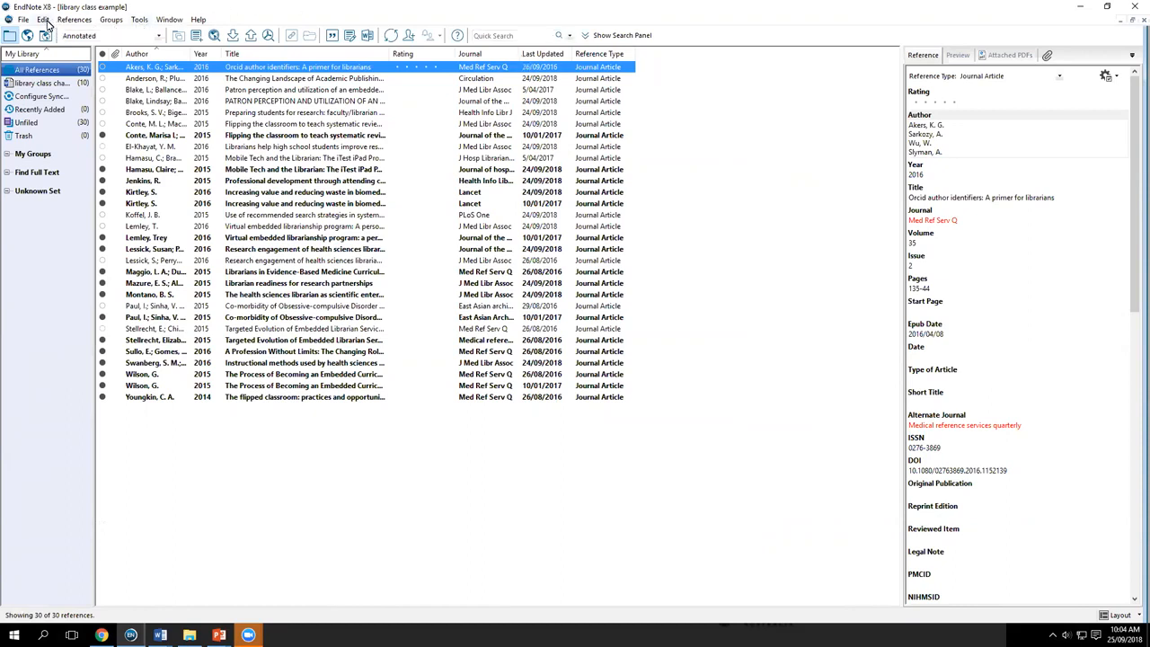
Step: Set column 1 of the library window's display fields to Record Number and apply the change
click(43, 19)
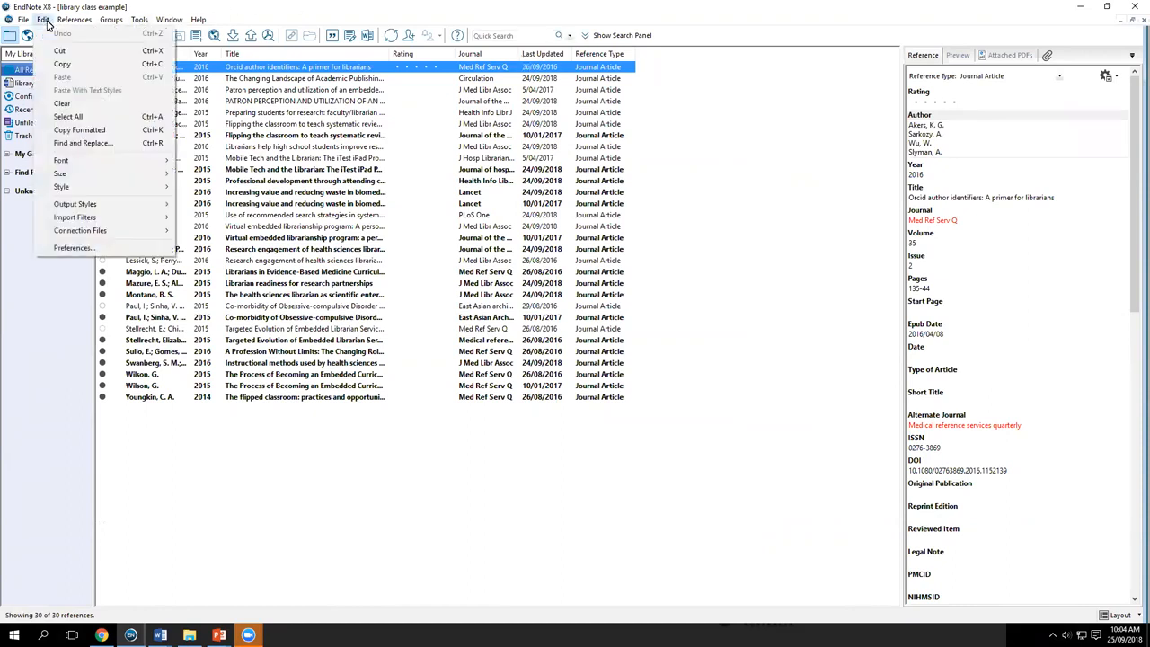
click(102, 250)
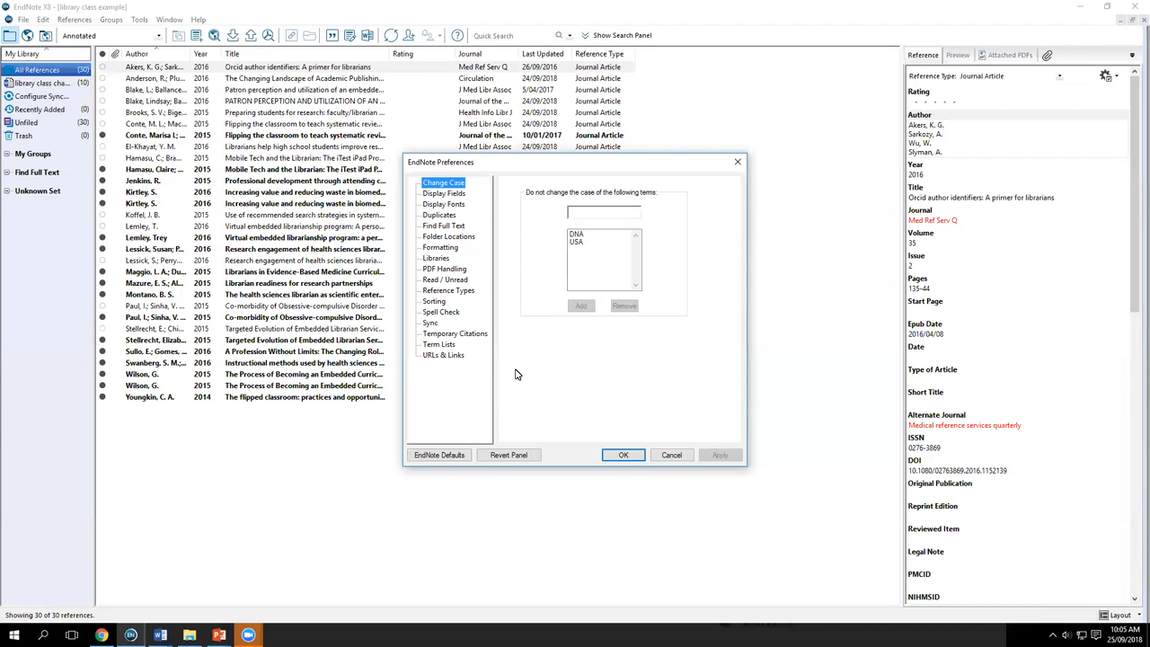
click(457, 195)
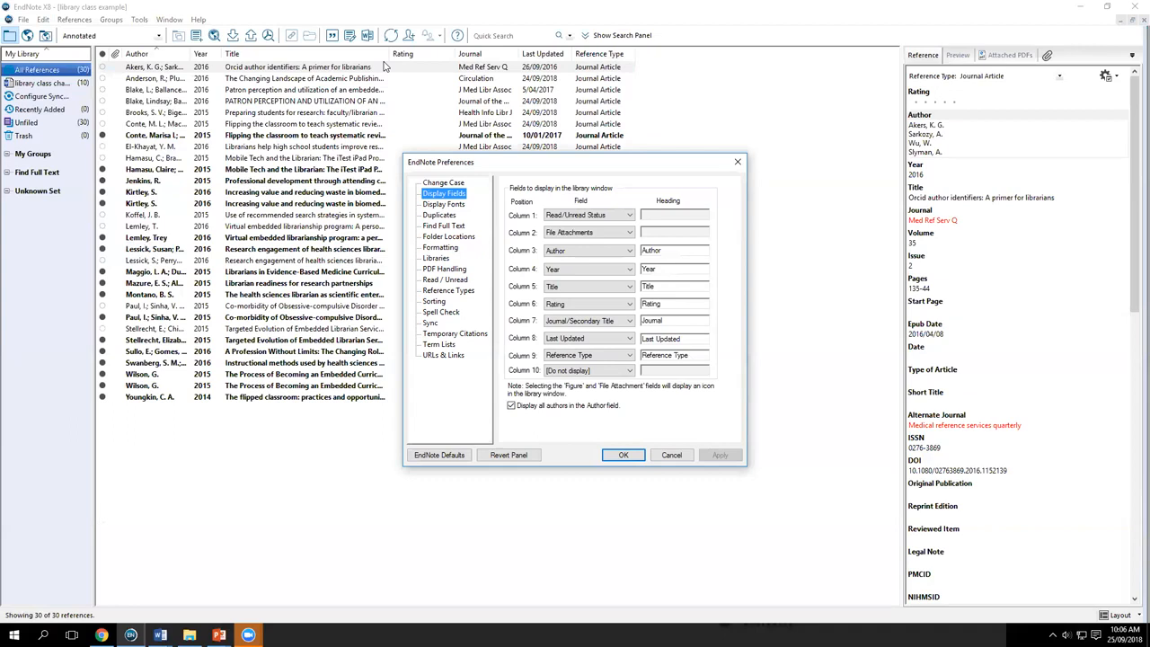
click(630, 216)
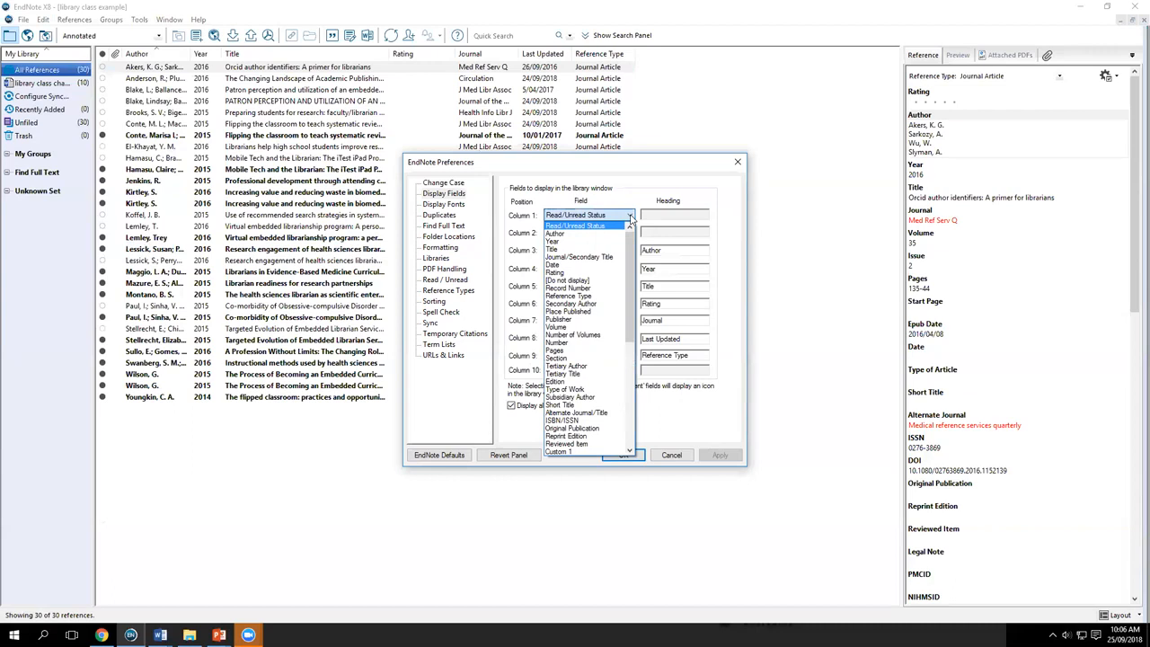
click(598, 289)
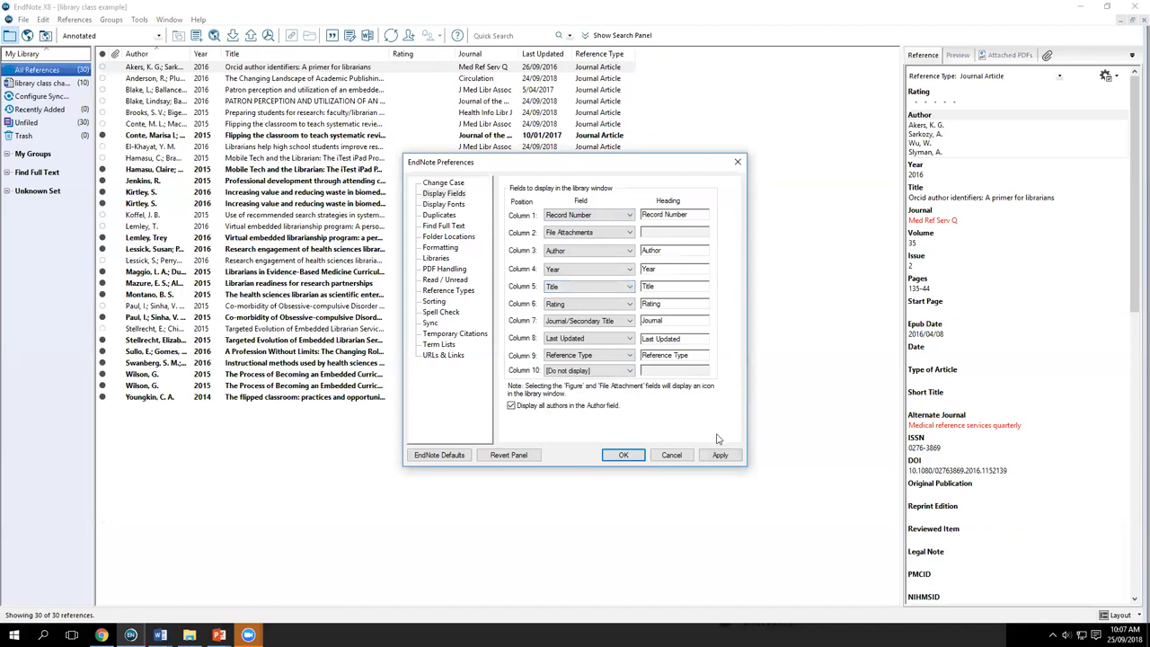
click(720, 456)
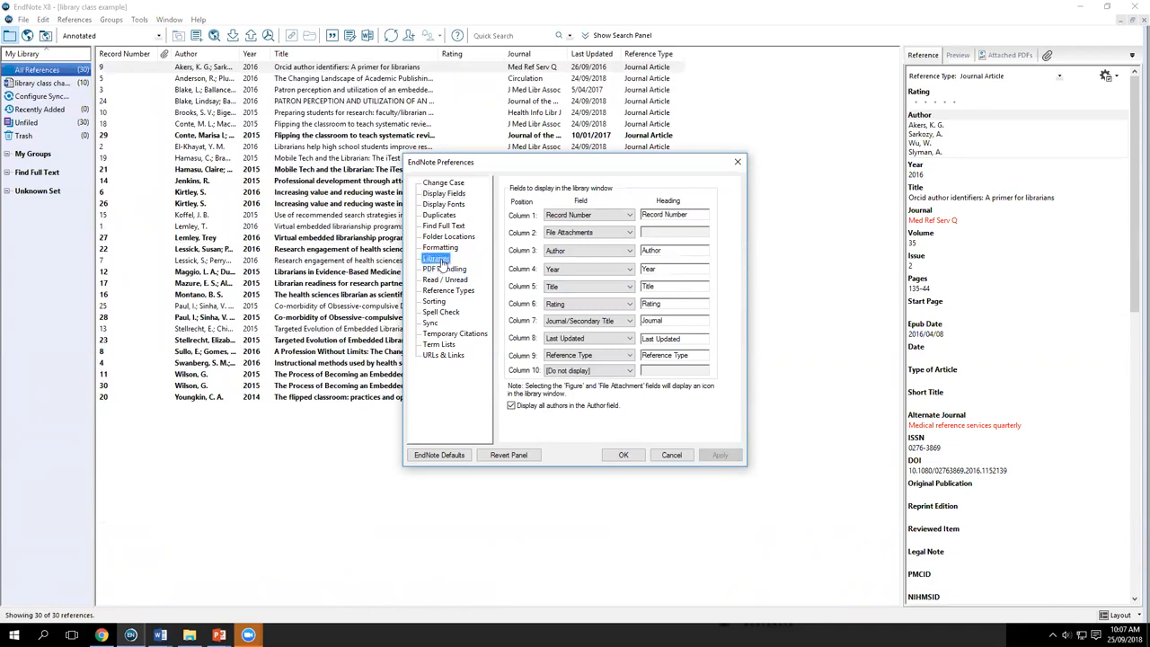
Step: Set the startup library preference to "Do nothing", view the PDF handling options, and close the preferences
click(437, 259)
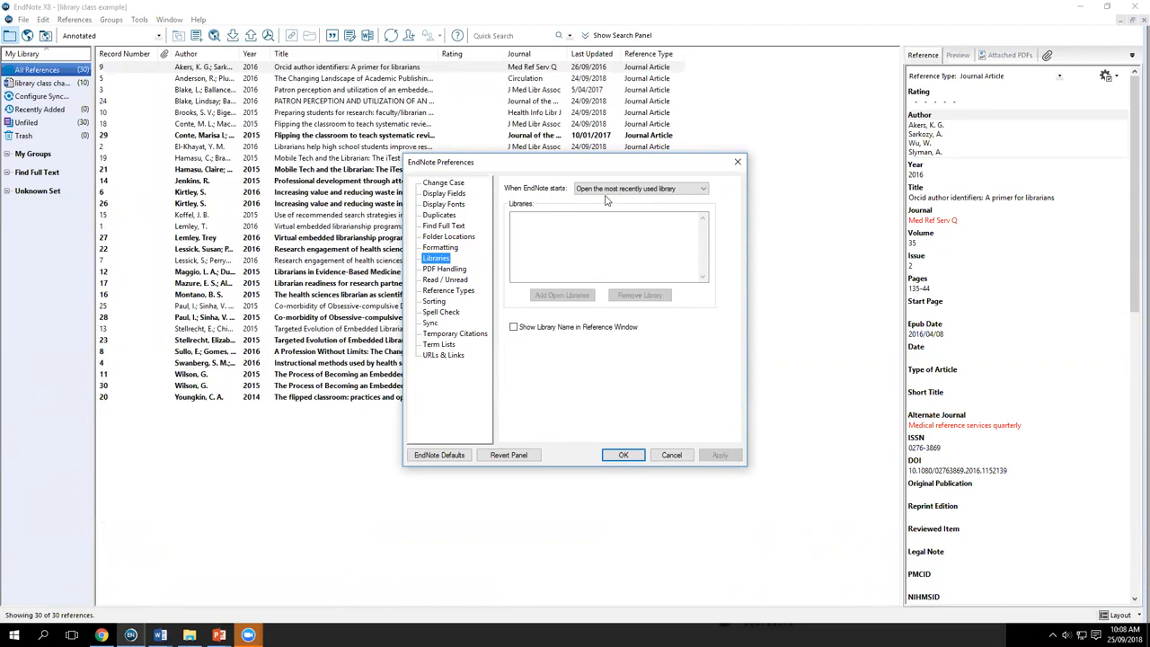
click(704, 194)
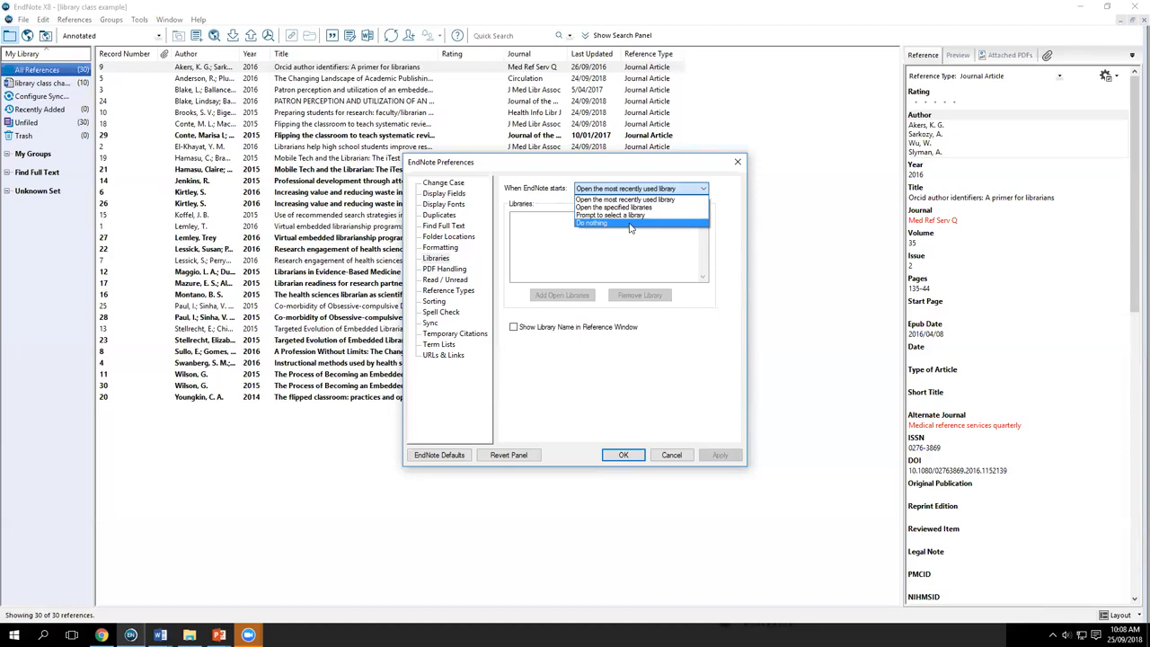
click(630, 223)
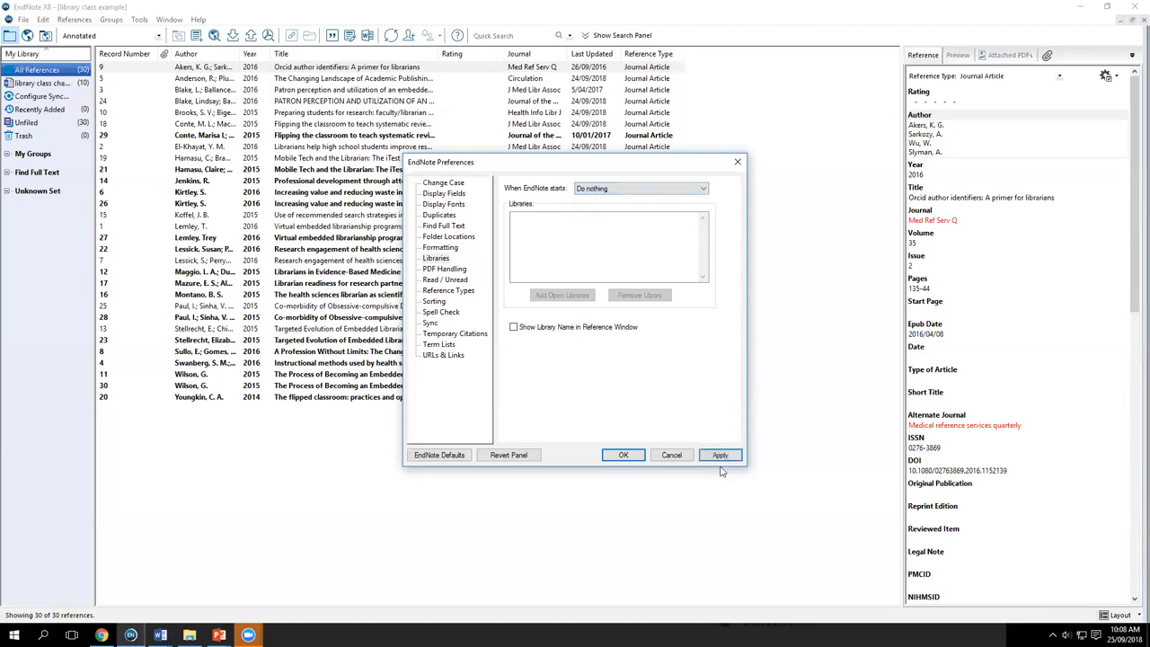
click(723, 455)
click(444, 269)
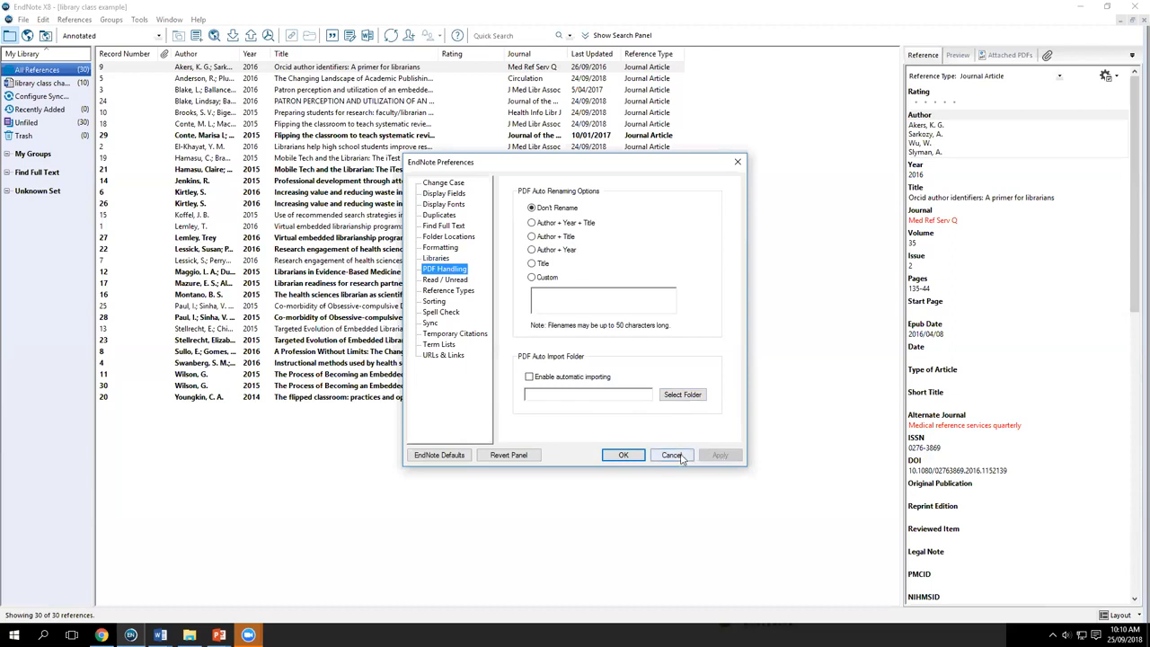
click(623, 455)
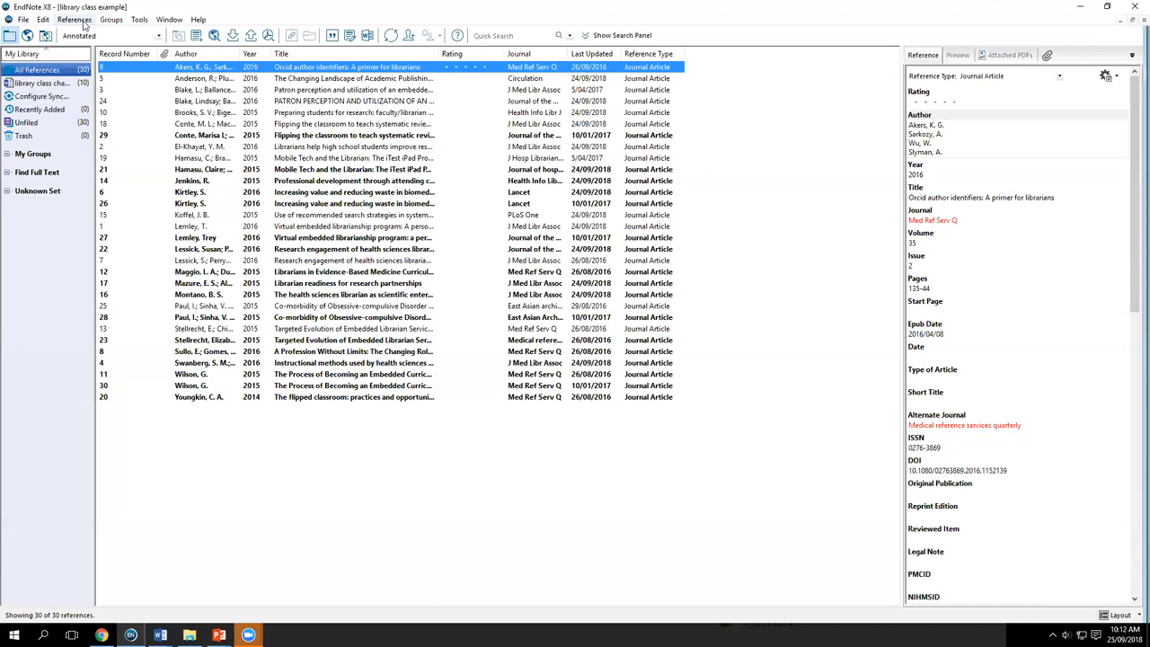
Step: Find duplicates in the library, compare the fields of the first pair, and exit the comparison
click(81, 20)
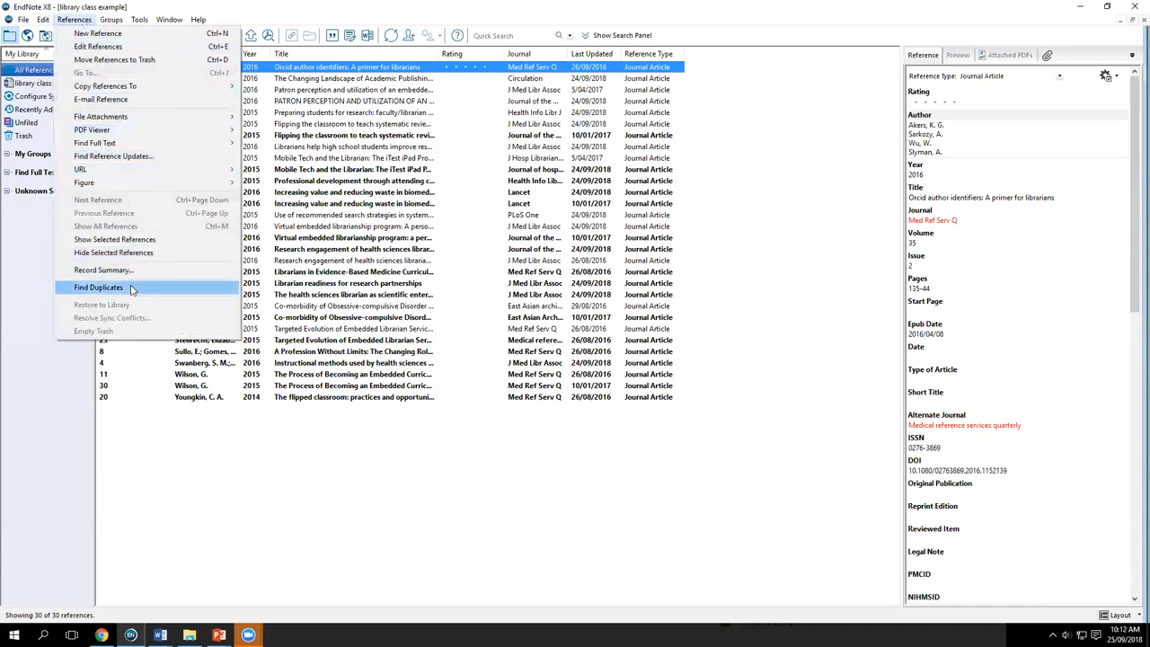
click(99, 288)
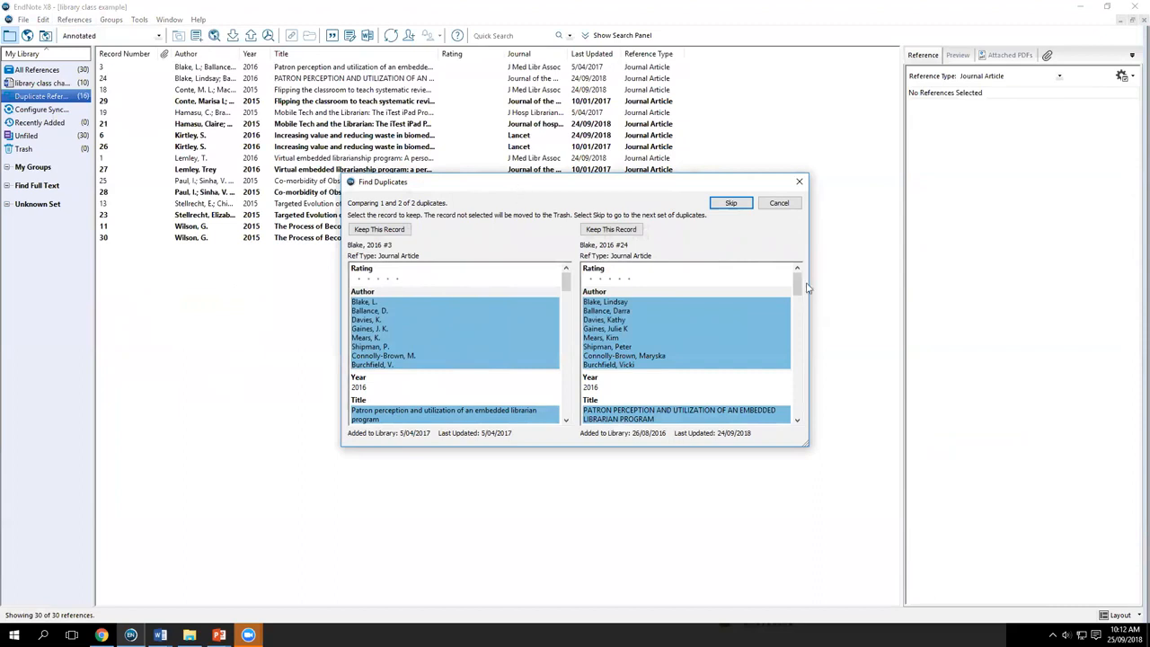
drag(798, 296, 798, 314)
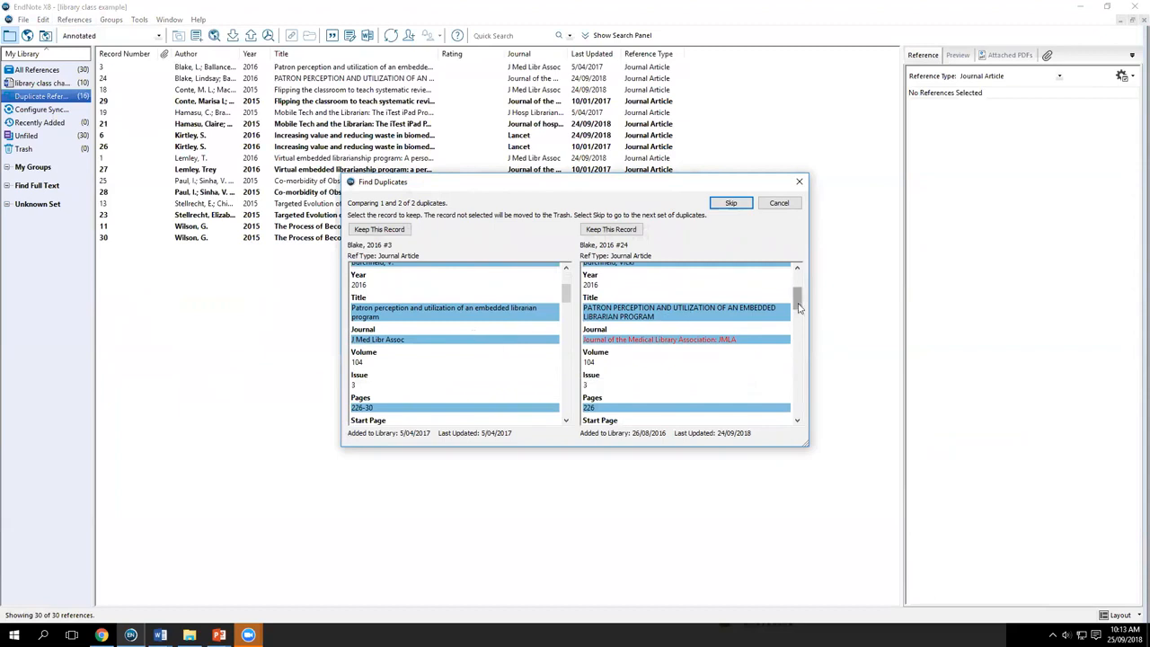
drag(798, 307, 798, 318)
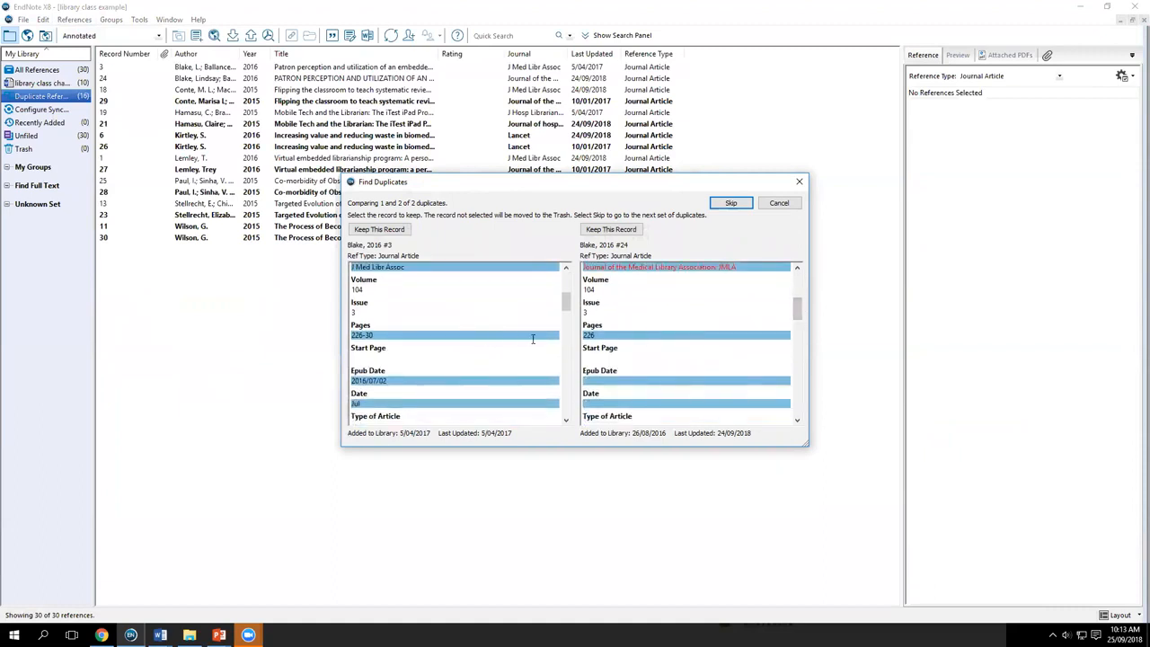
drag(796, 314, 797, 359)
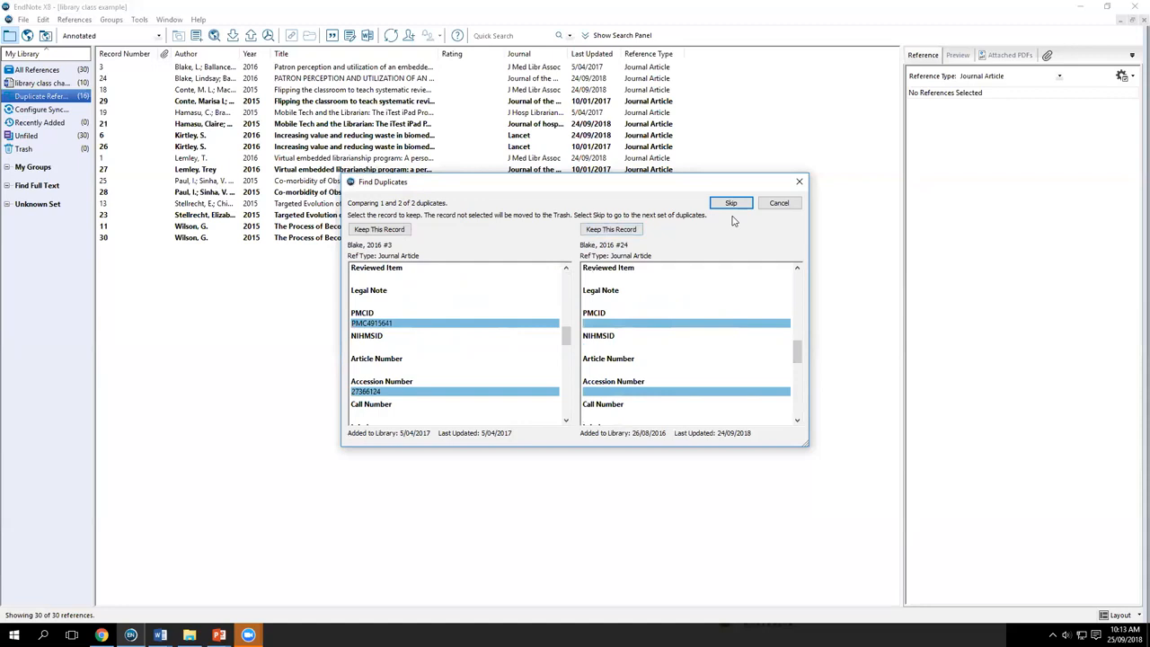
click(779, 203)
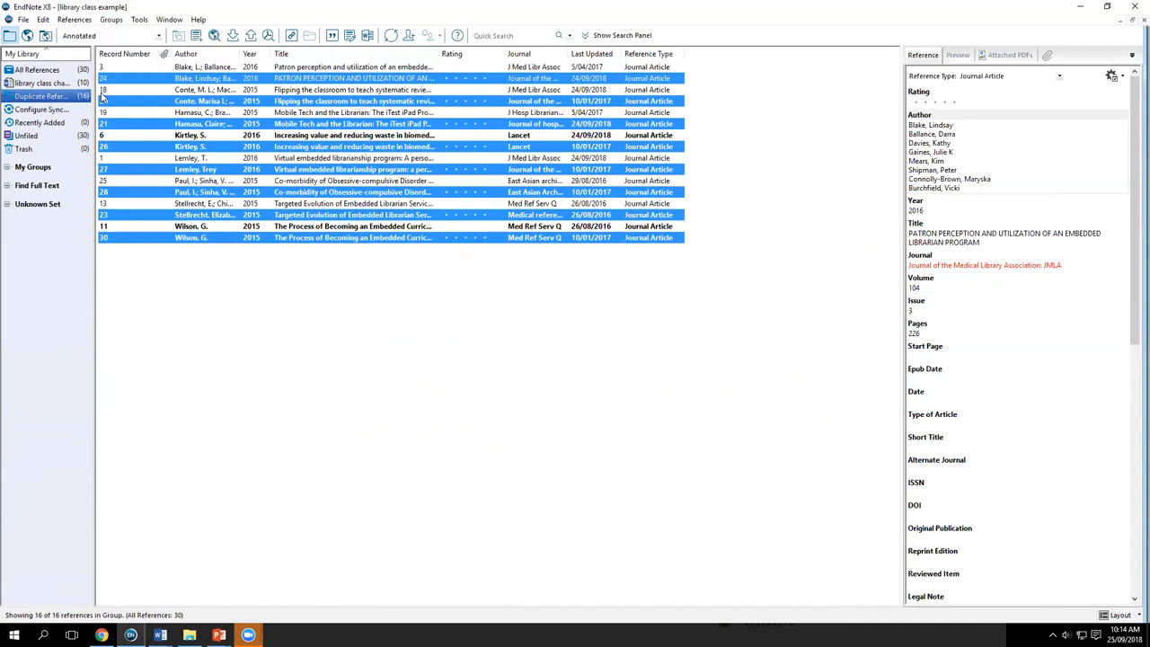
Step: Swap record 30 for record 11 in the selection of duplicate references, and clear the whole selection
ctrl+click(105, 227)
ctrl+click(115, 237)
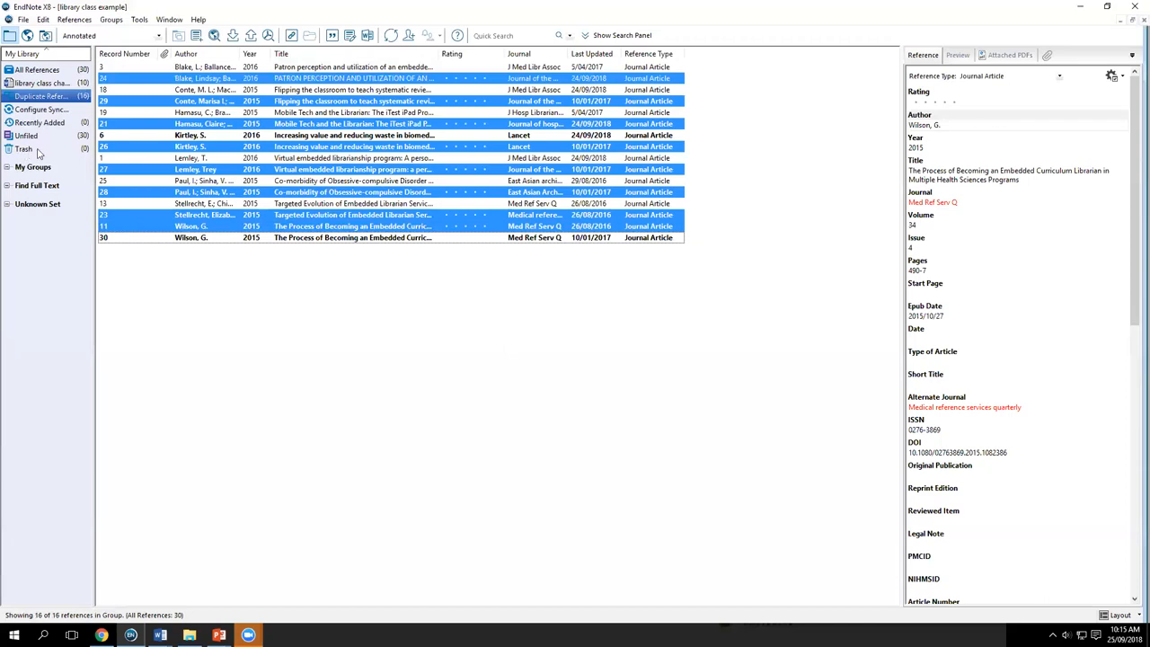
right_click(341, 220)
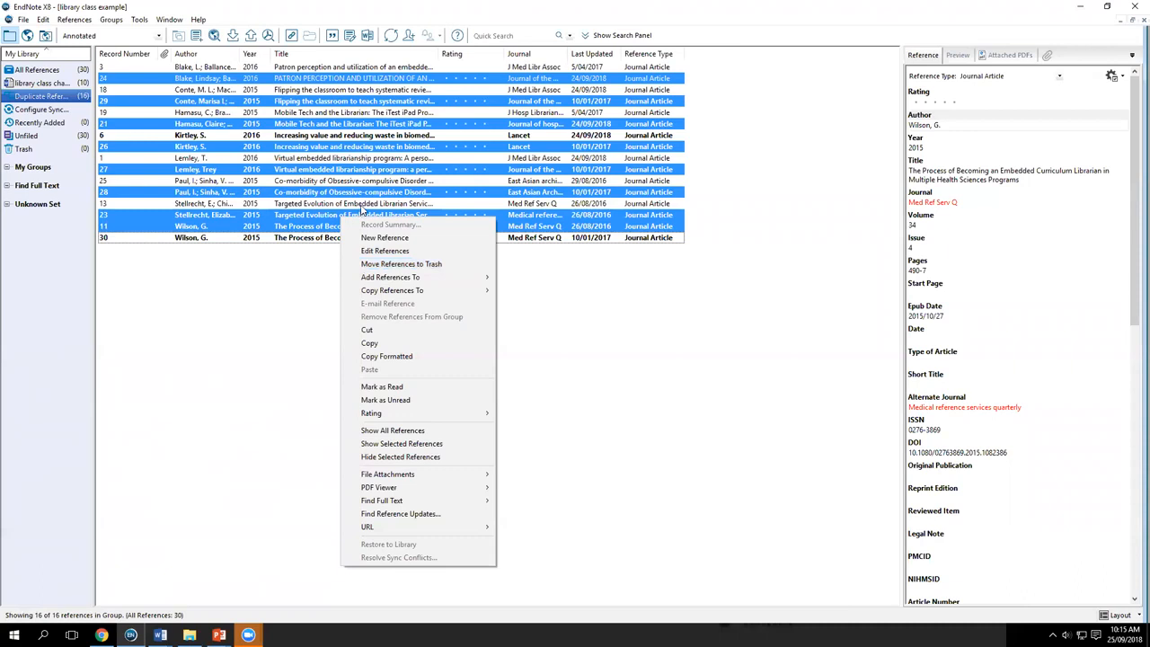
click(266, 308)
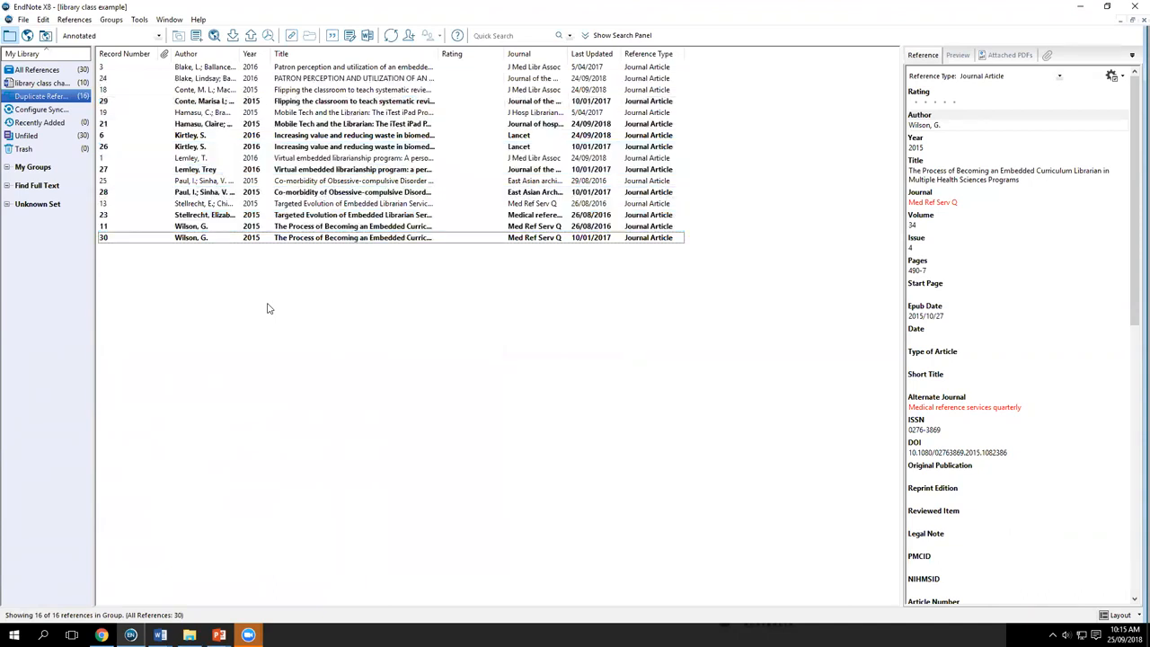
Step: From all references, open record 24, change its all-capitals title to sentence case, and save the reference
click(36, 71)
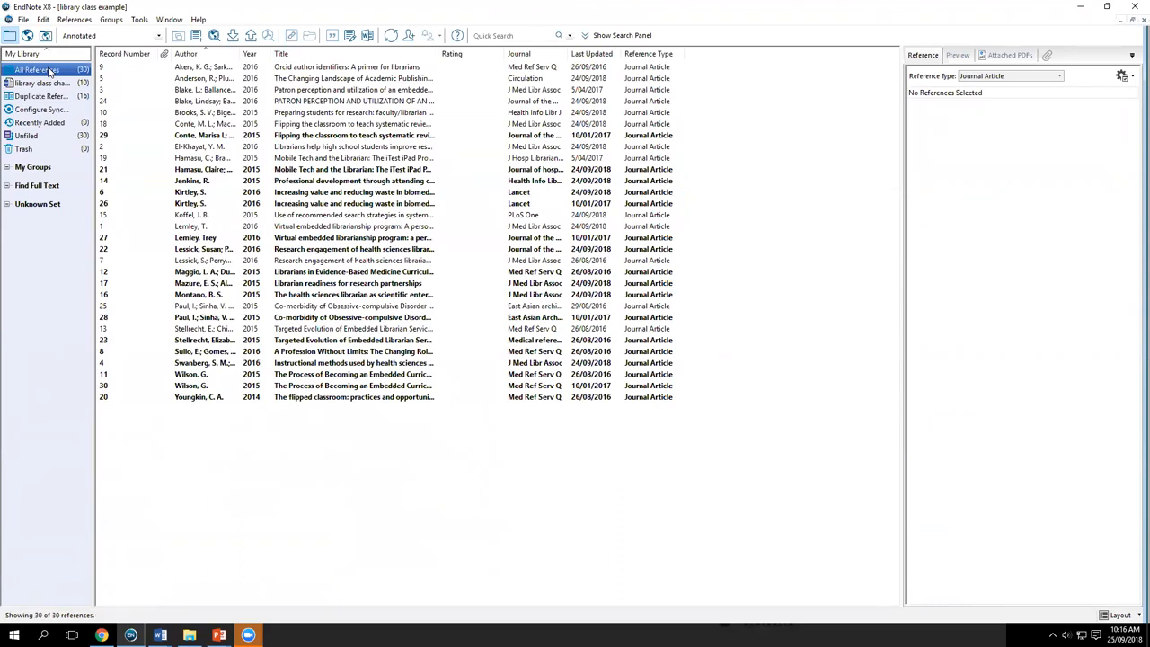
click(50, 71)
click(325, 102)
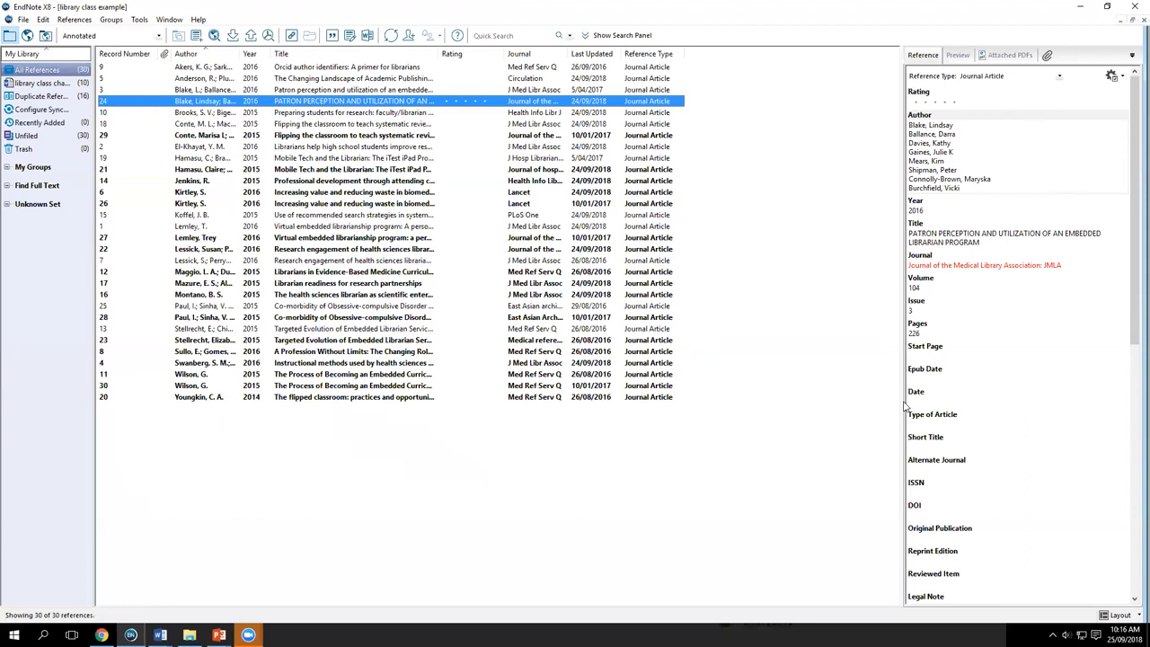
double_click(419, 101)
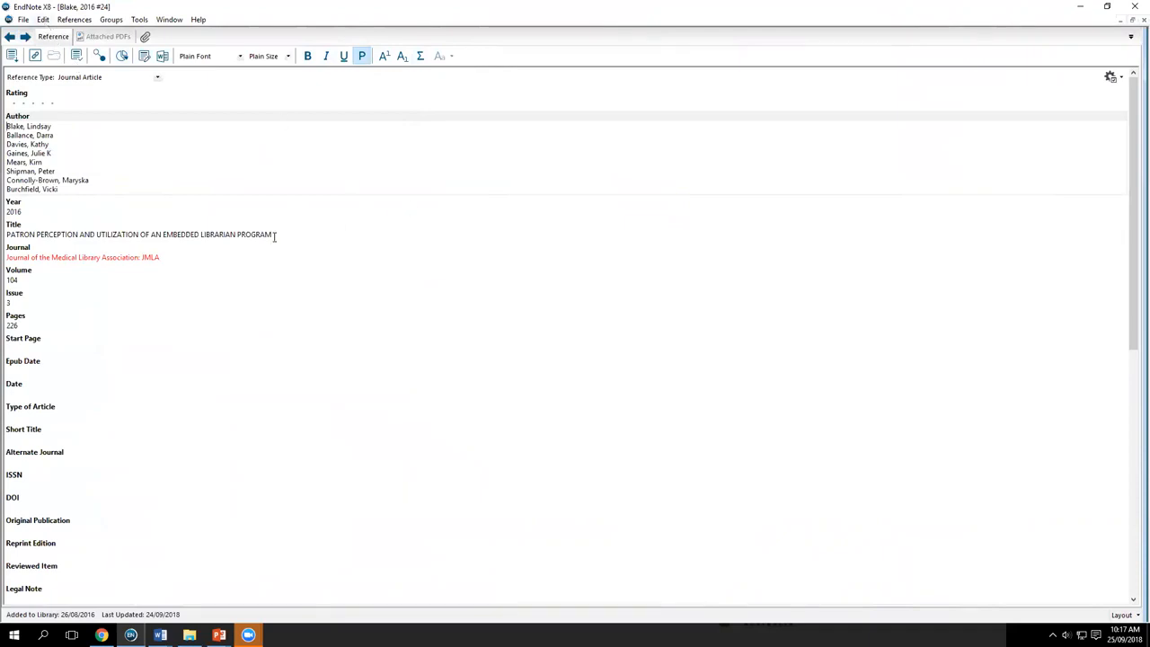
drag(274, 235, 25, 239)
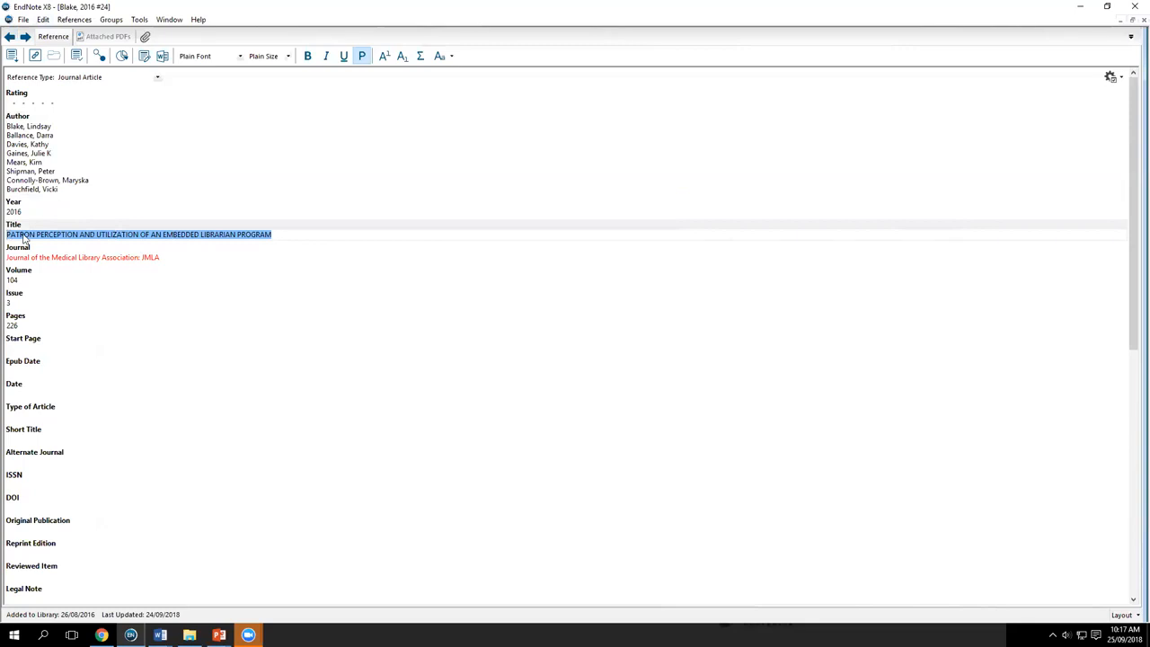
click(452, 56)
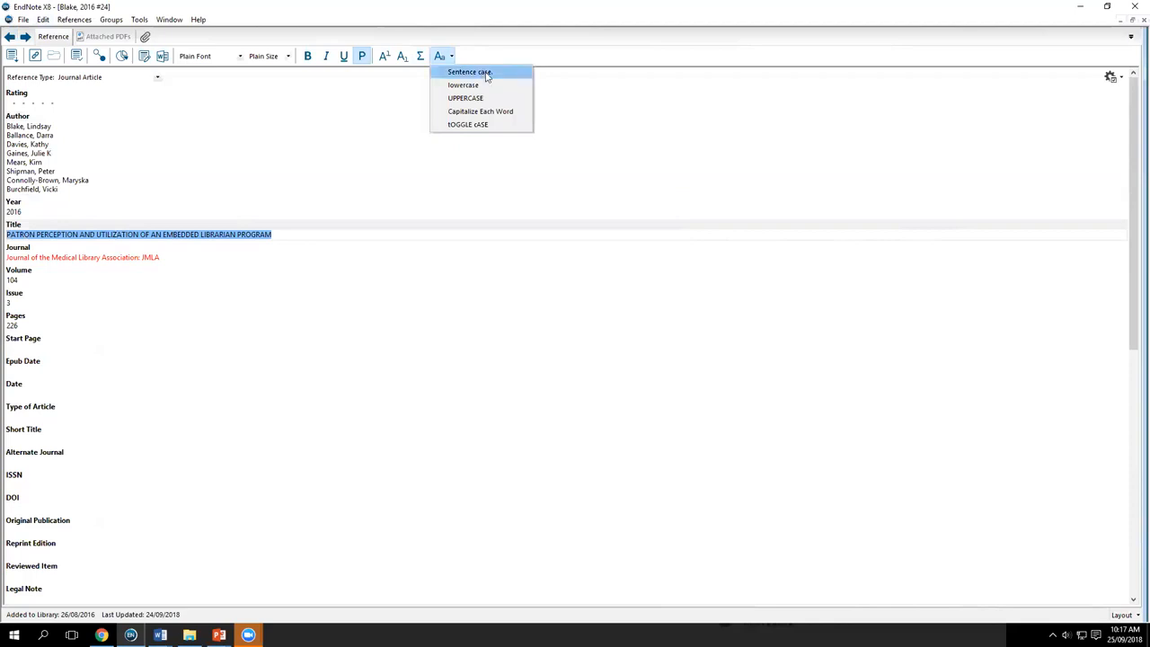
click(486, 76)
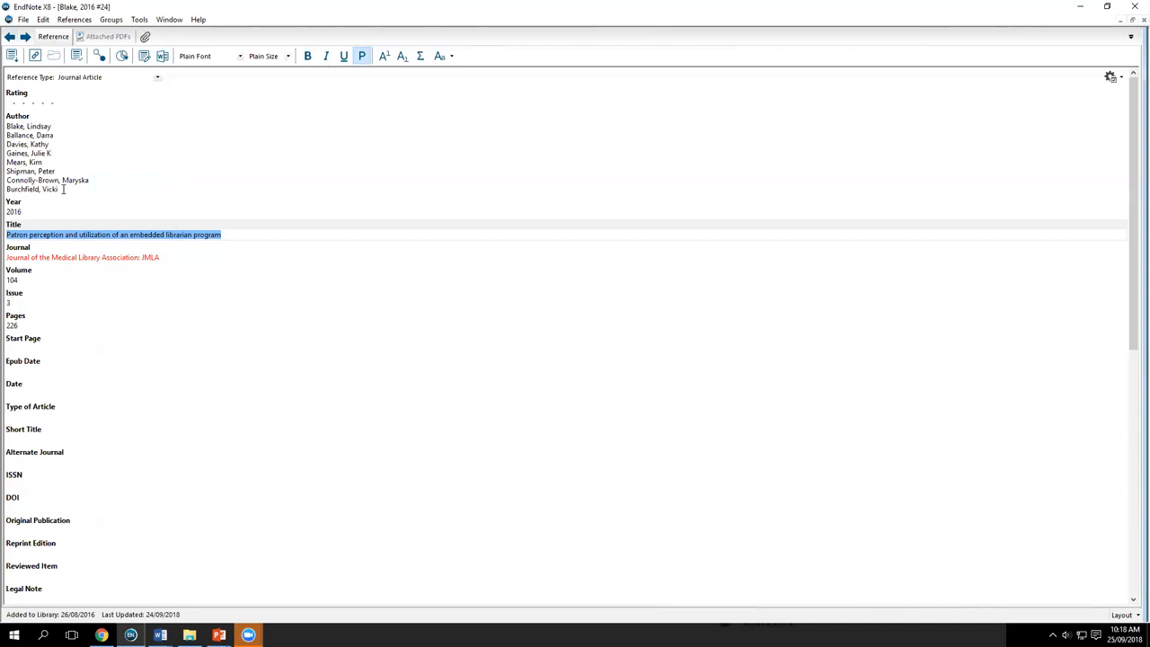
click(1143, 19)
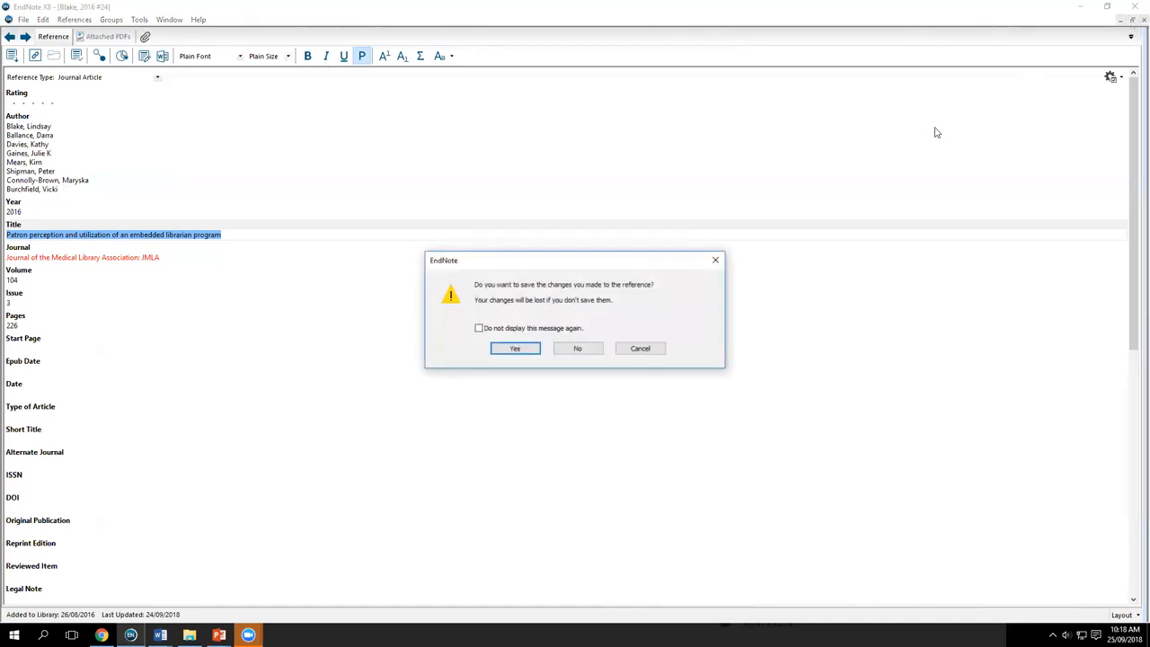
click(515, 348)
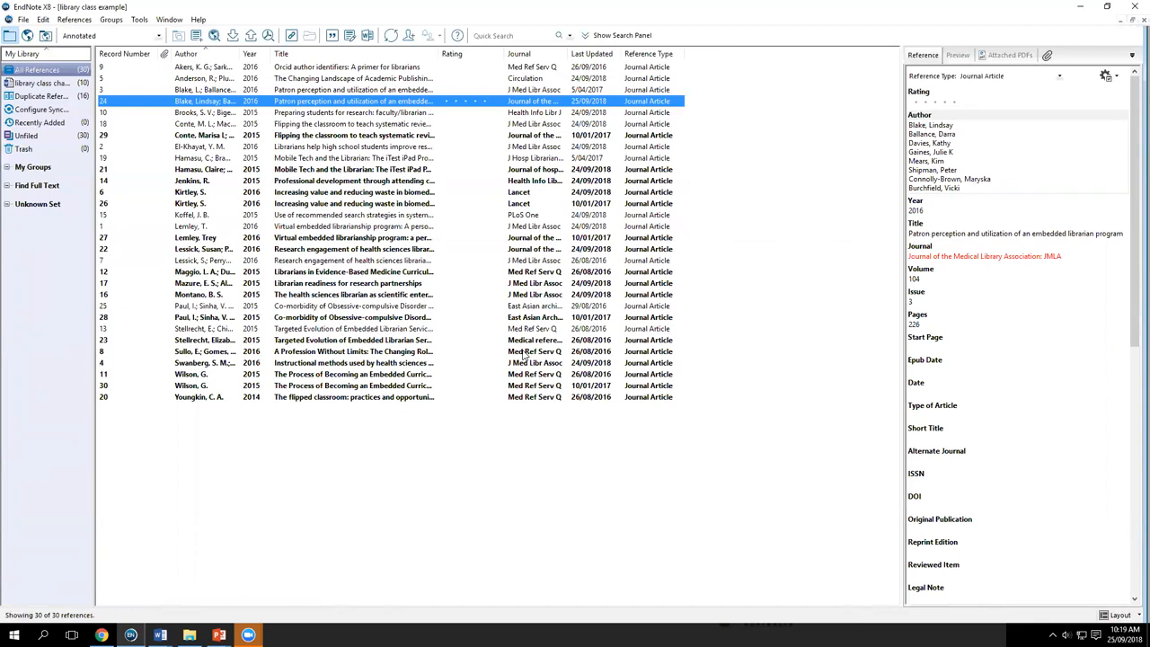
Step: Find reference updates for records 24, 10 and 18, review the first record's available updates, and cancel
ctrl+click(398, 115)
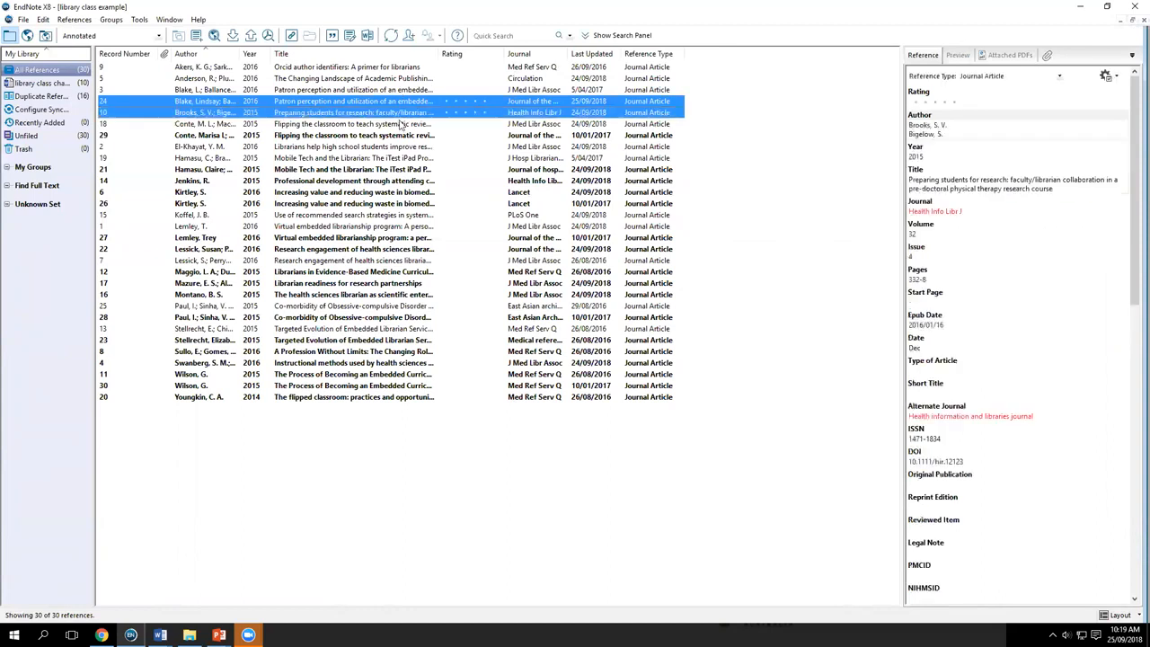
ctrl+click(403, 125)
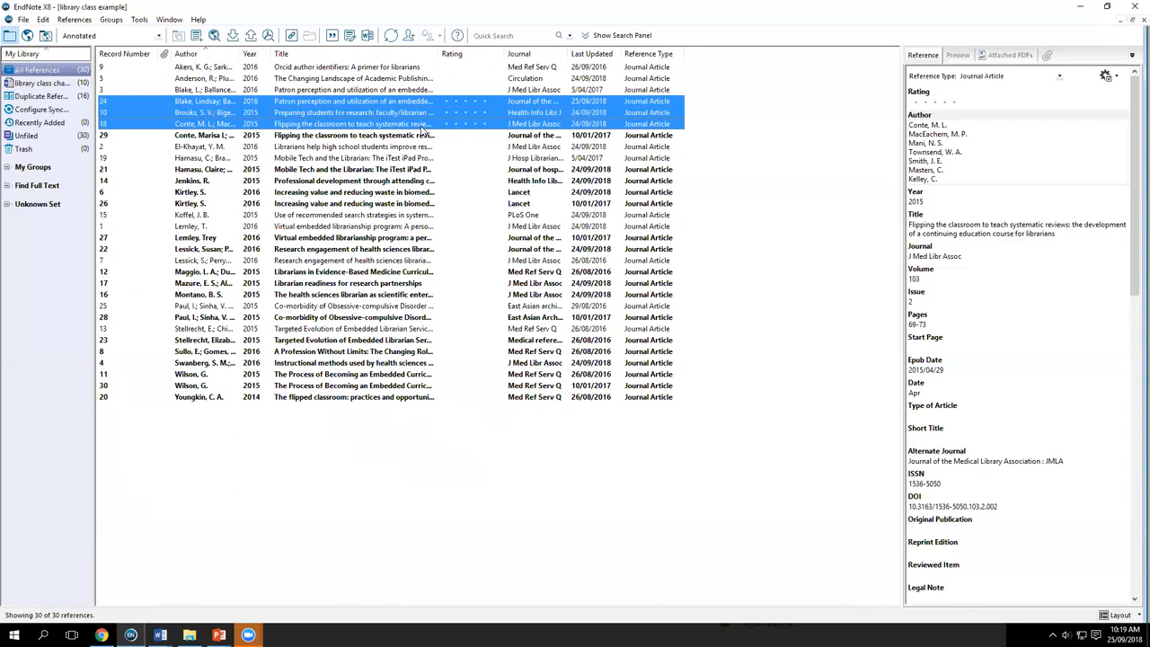
right_click(439, 112)
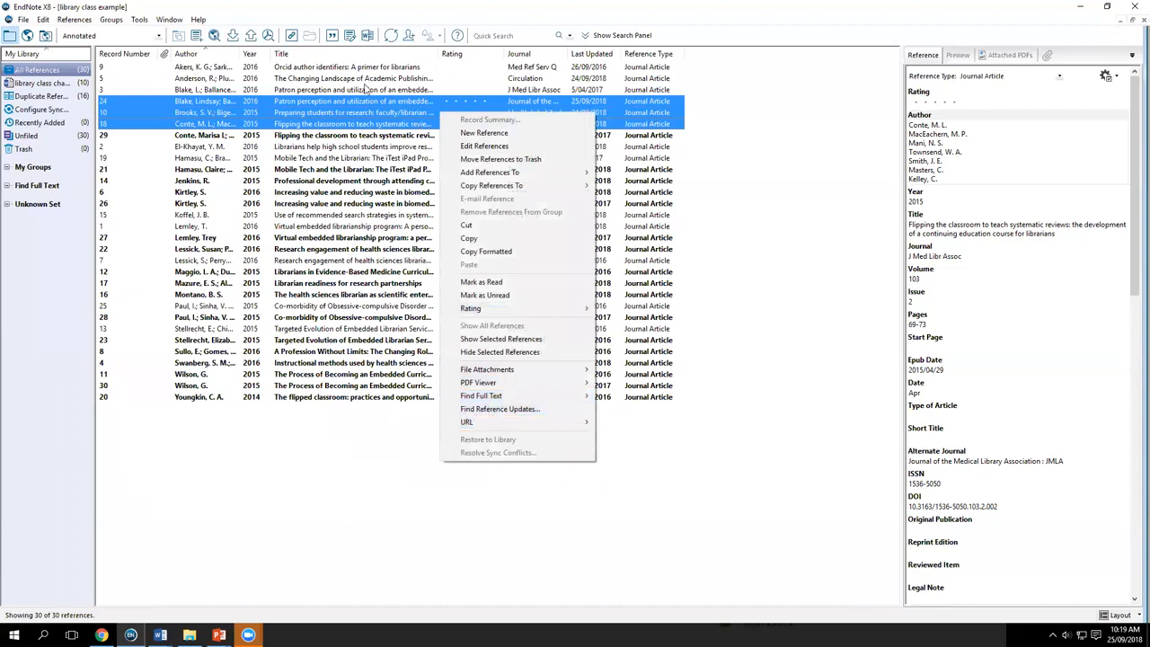
click(75, 19)
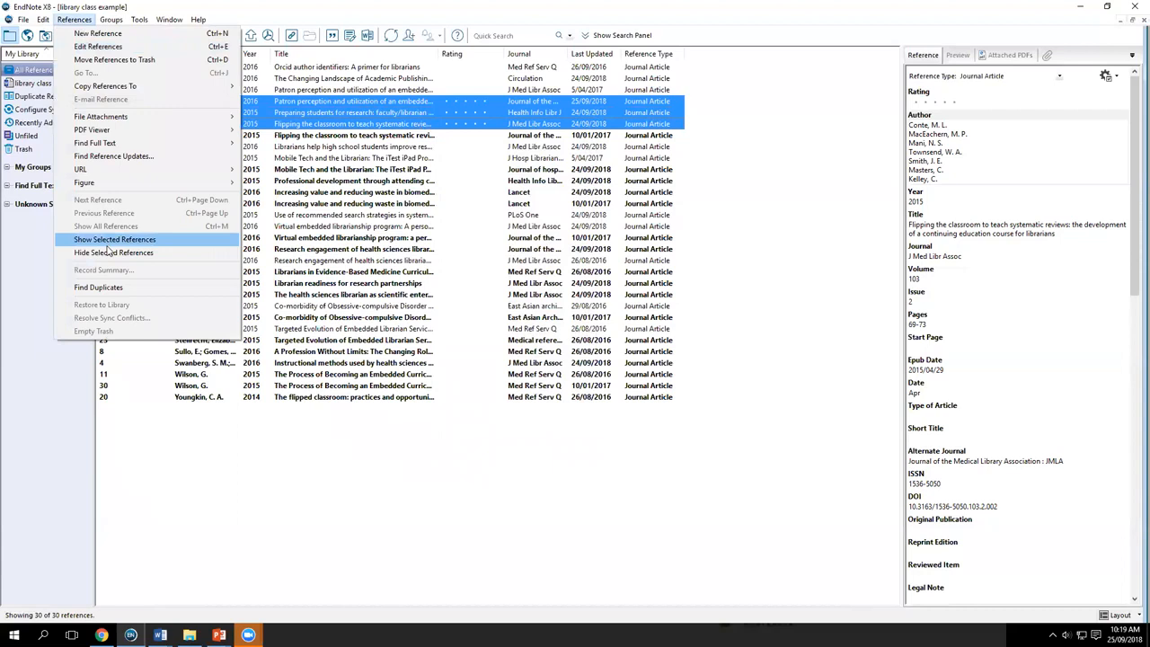
click(110, 156)
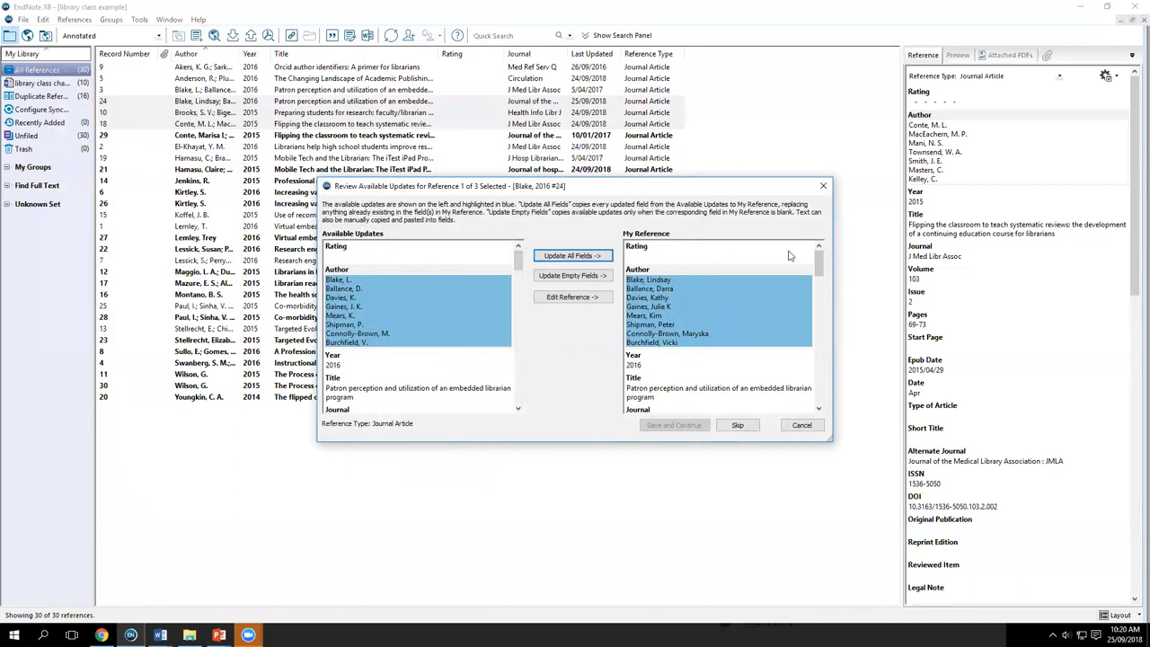
drag(820, 274, 819, 305)
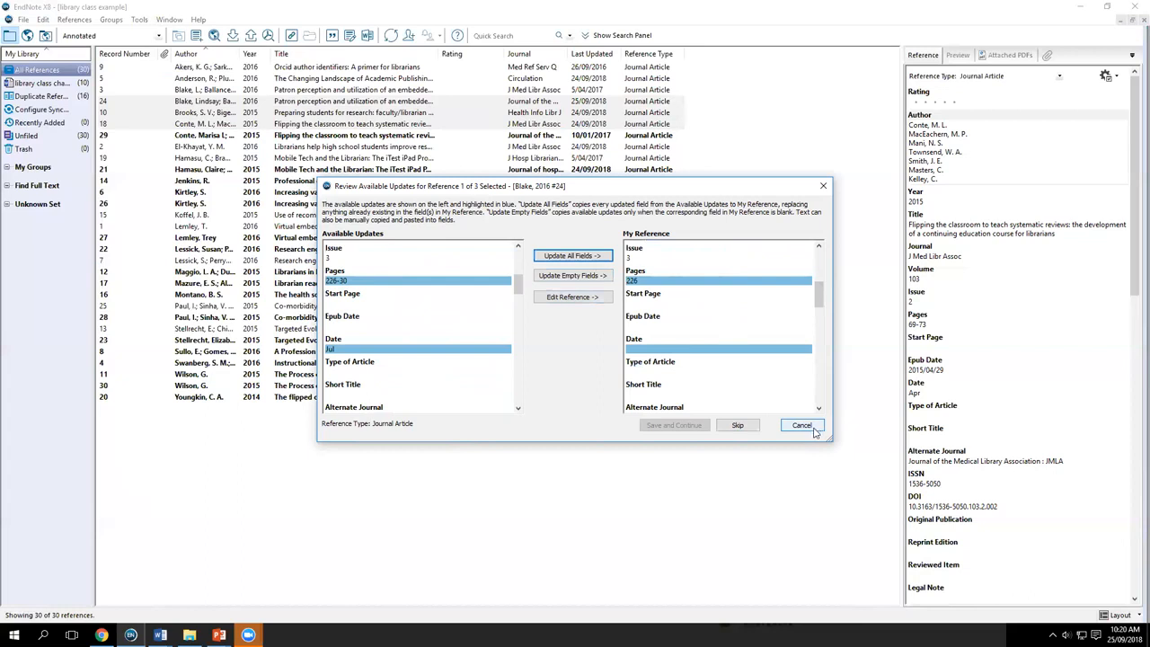
click(802, 425)
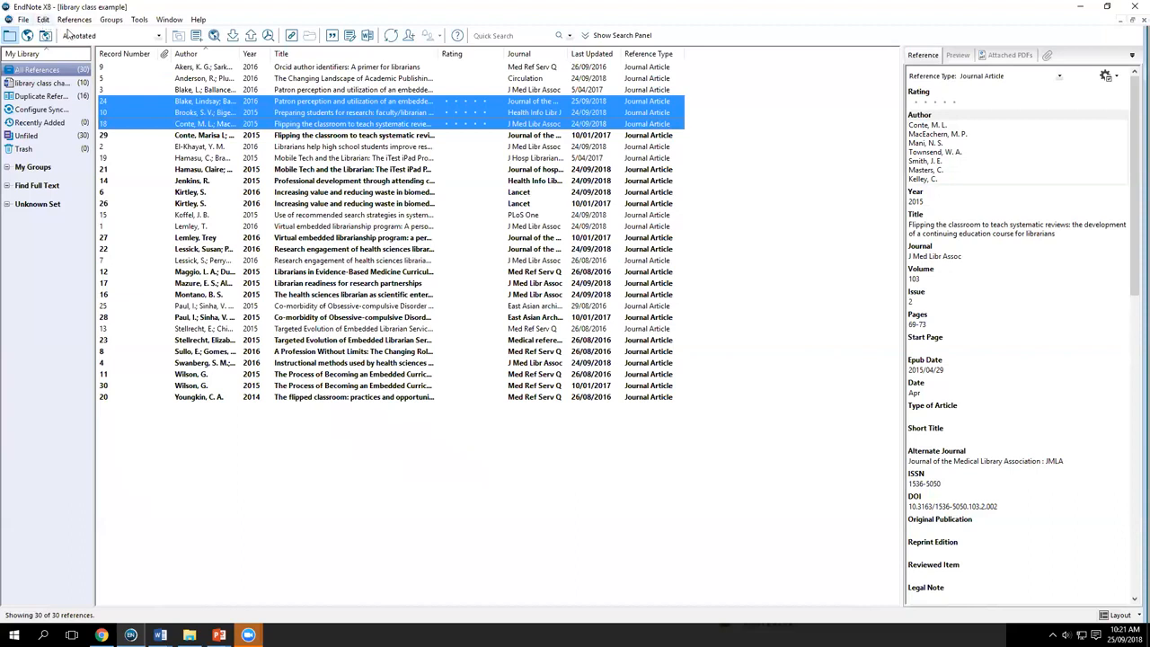
Step: Find the Vancouver output style in the style manager and open it for editing
click(46, 21)
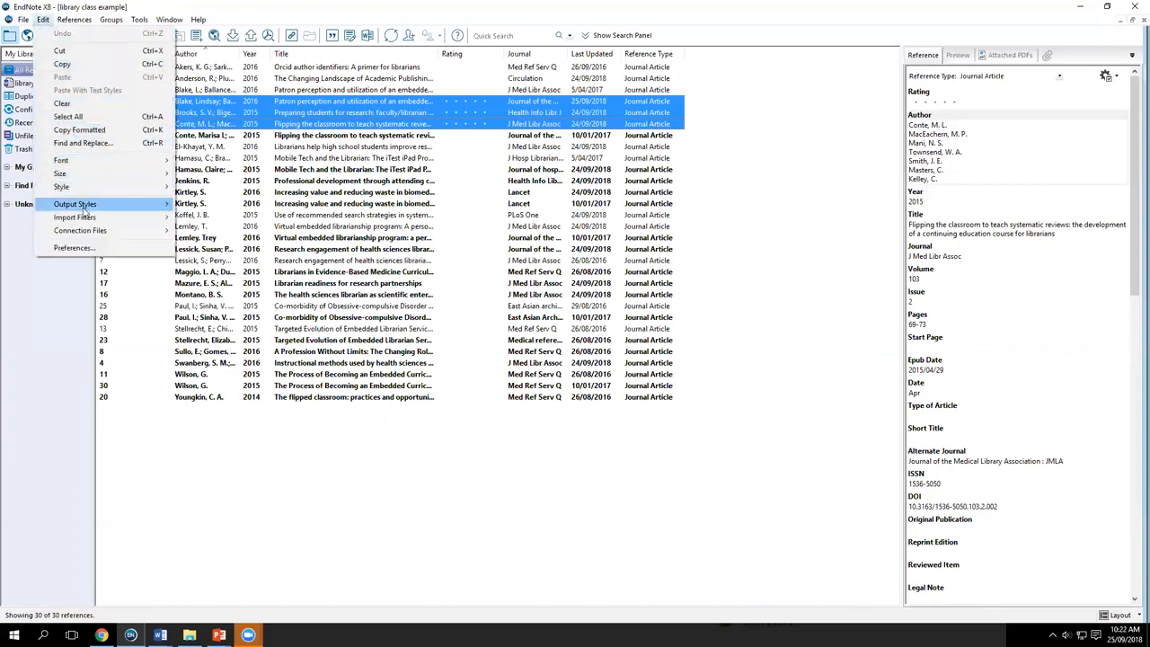
mouse_move(85, 208)
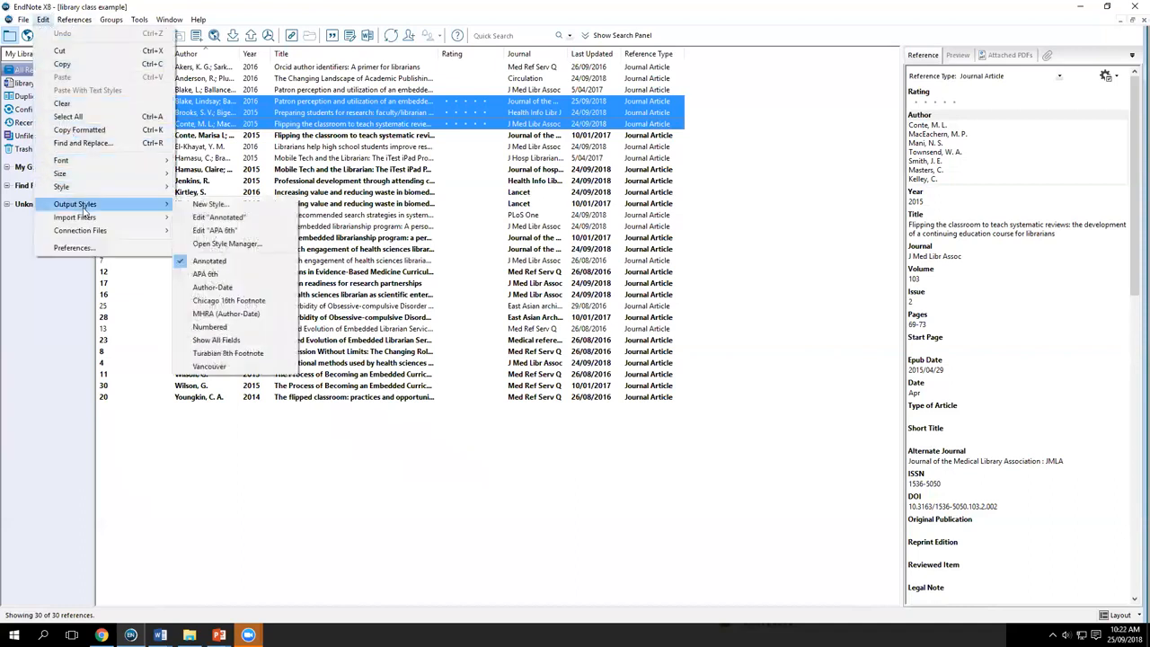
click(265, 244)
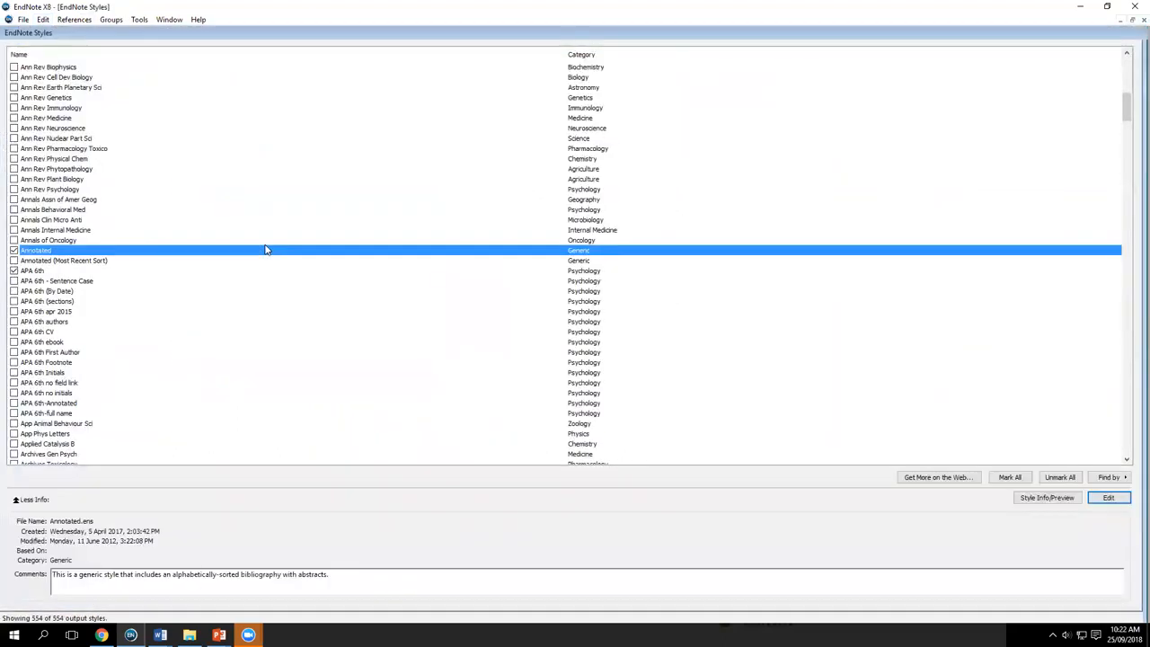
drag(1128, 116, 1124, 454)
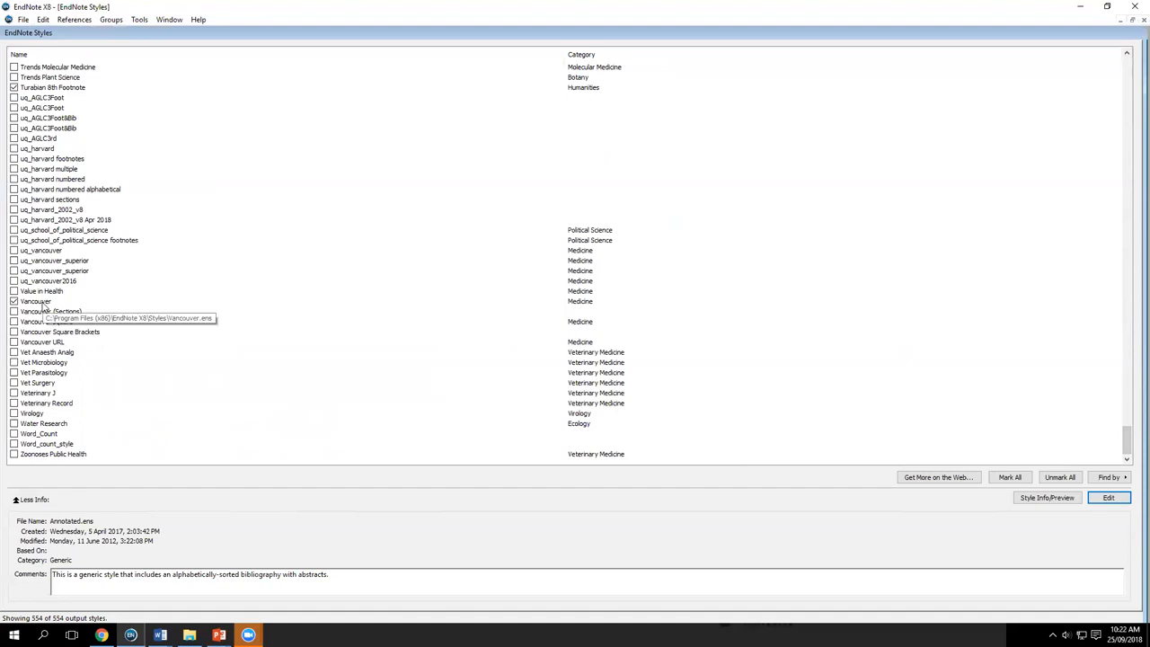
click(42, 303)
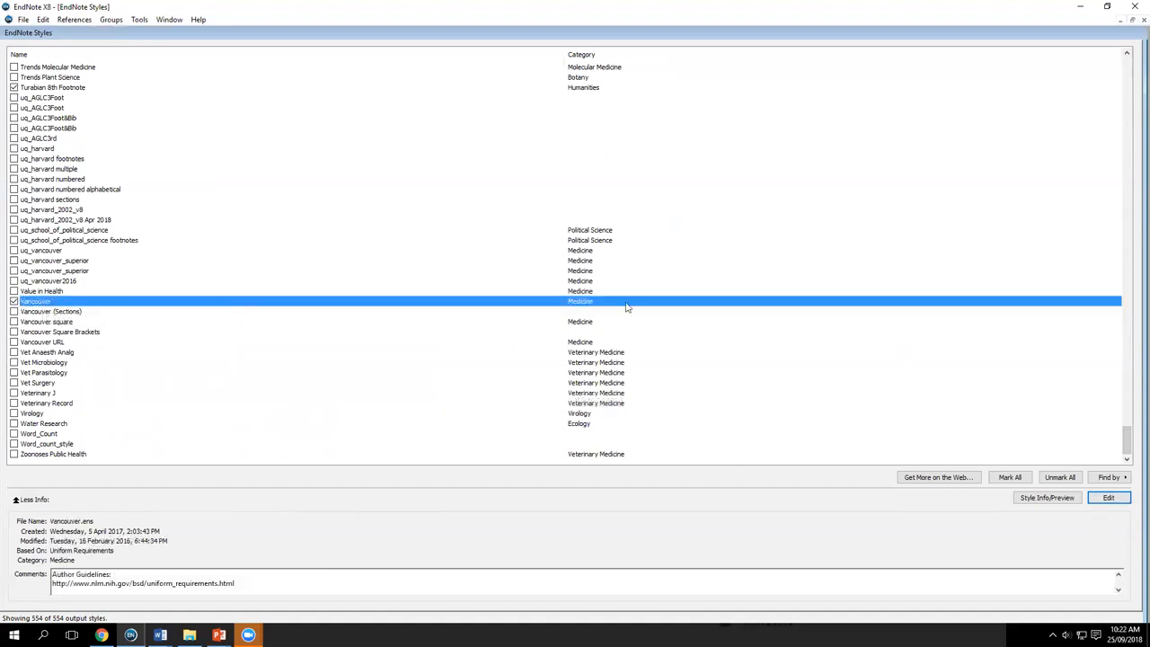
click(1109, 499)
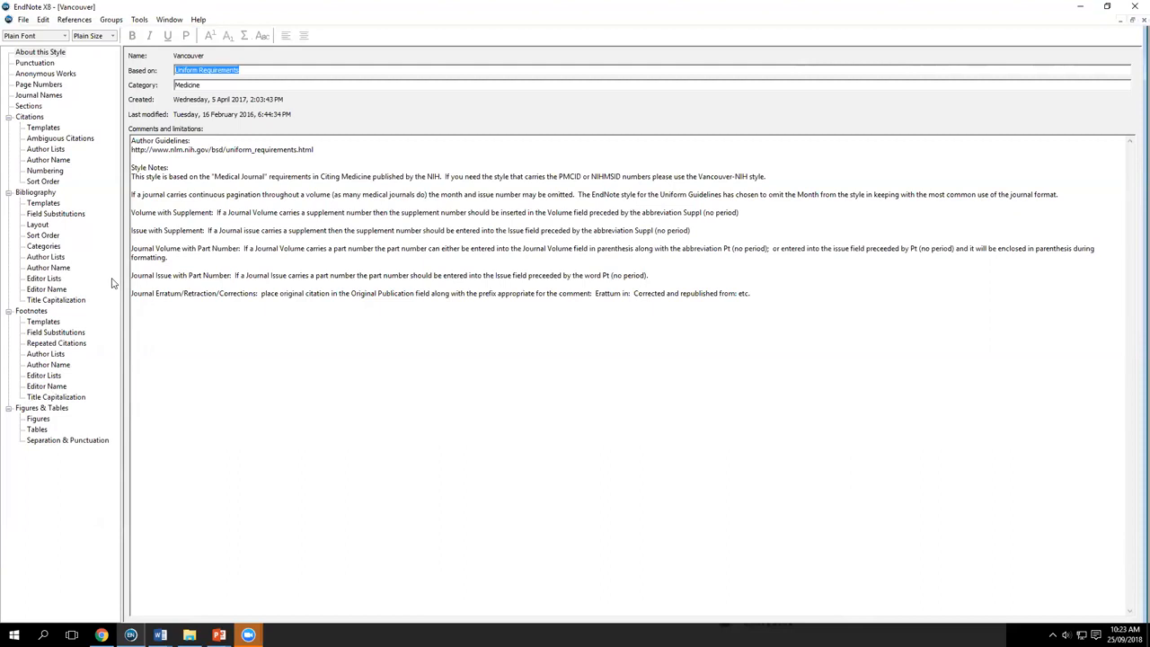
click(24, 20)
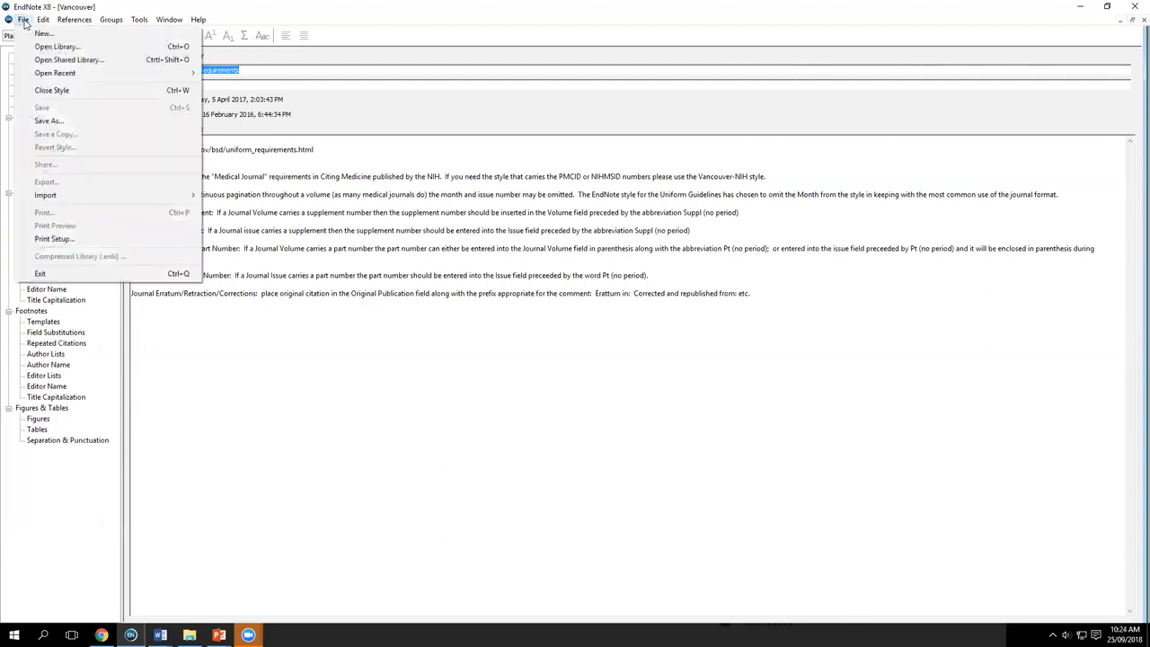
click(59, 121)
click(547, 309)
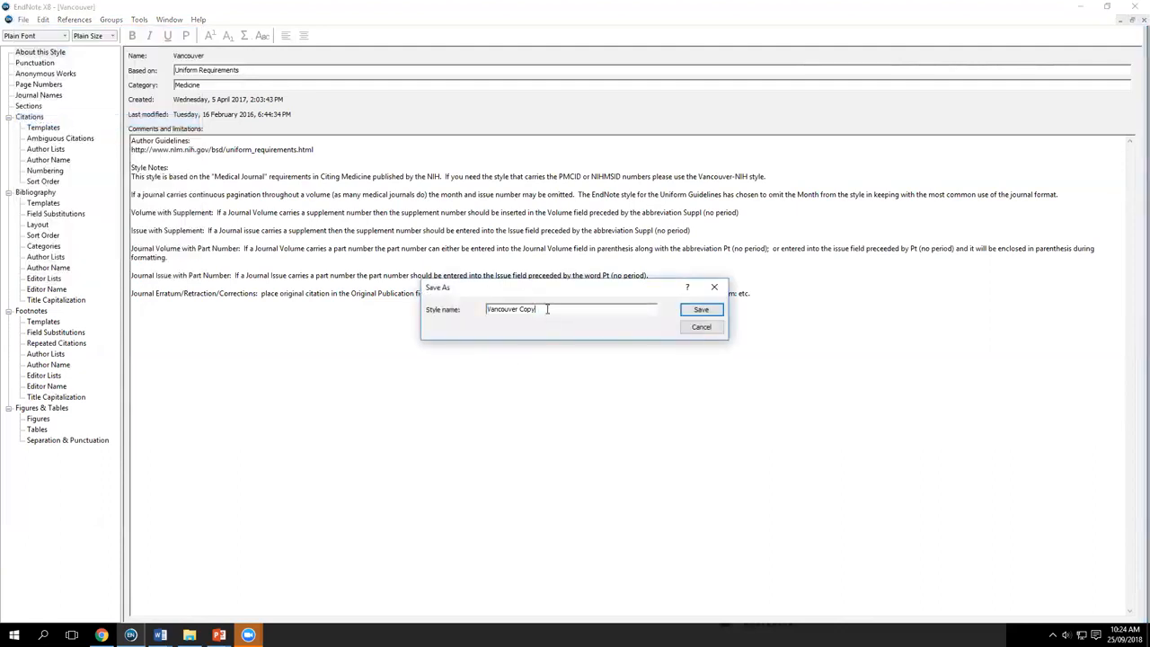
double_click(547, 308)
text(page)
click(702, 328)
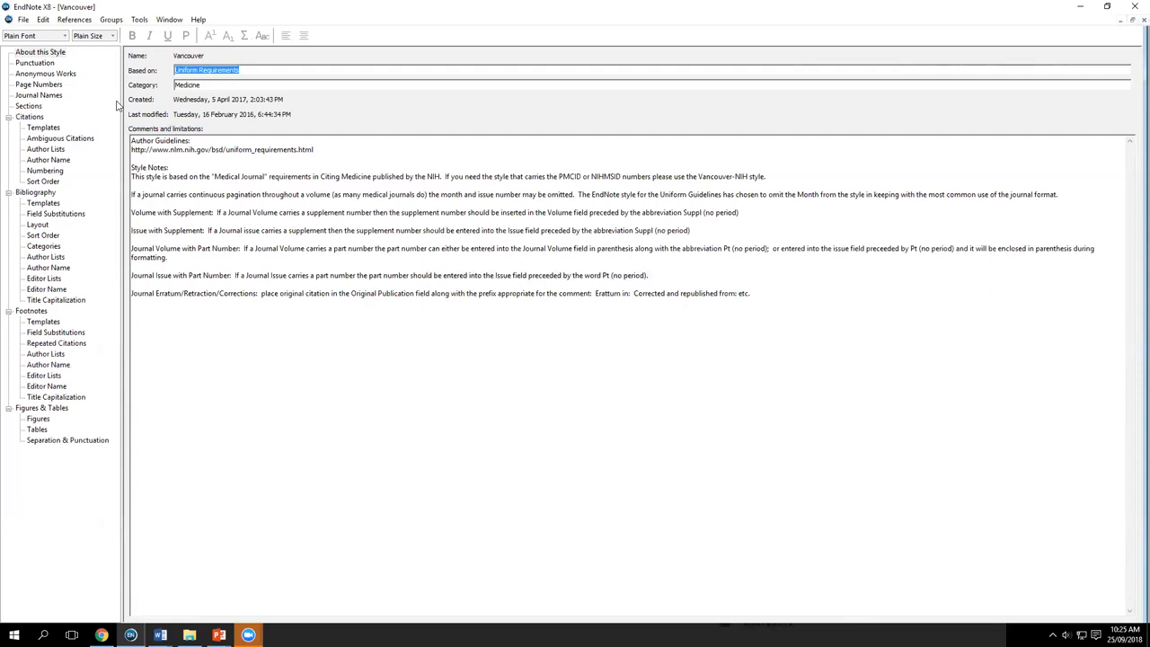
Step: Examine the Vancouver style's page number formats and its author list and author name settings for citations
click(43, 85)
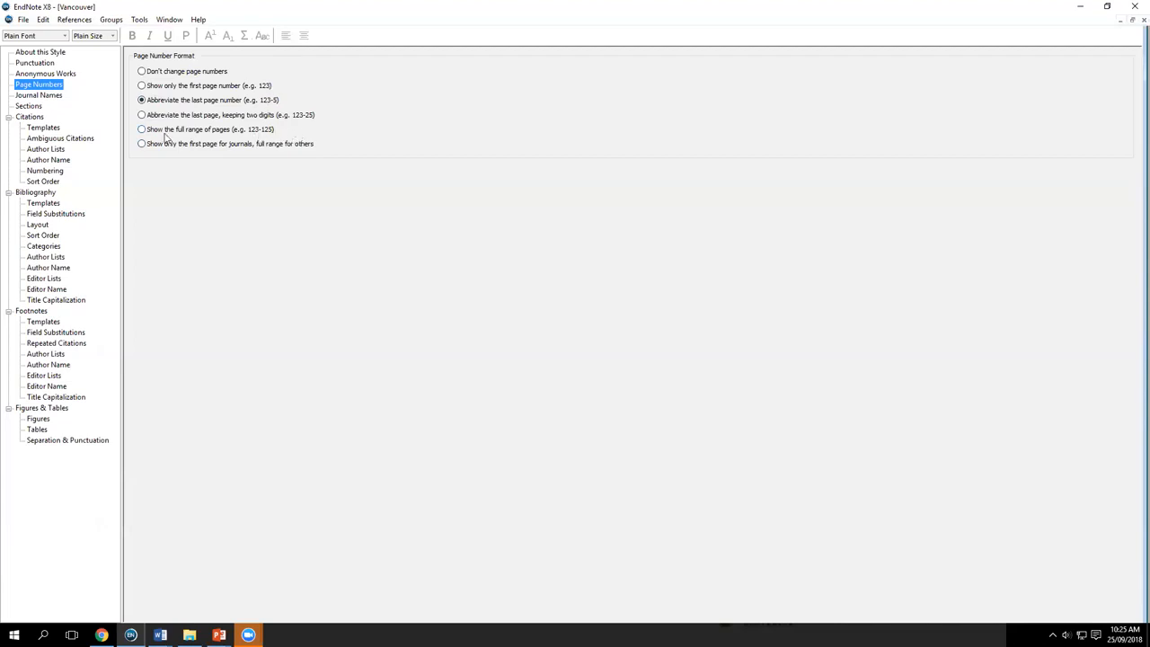
click(143, 130)
click(141, 102)
click(60, 151)
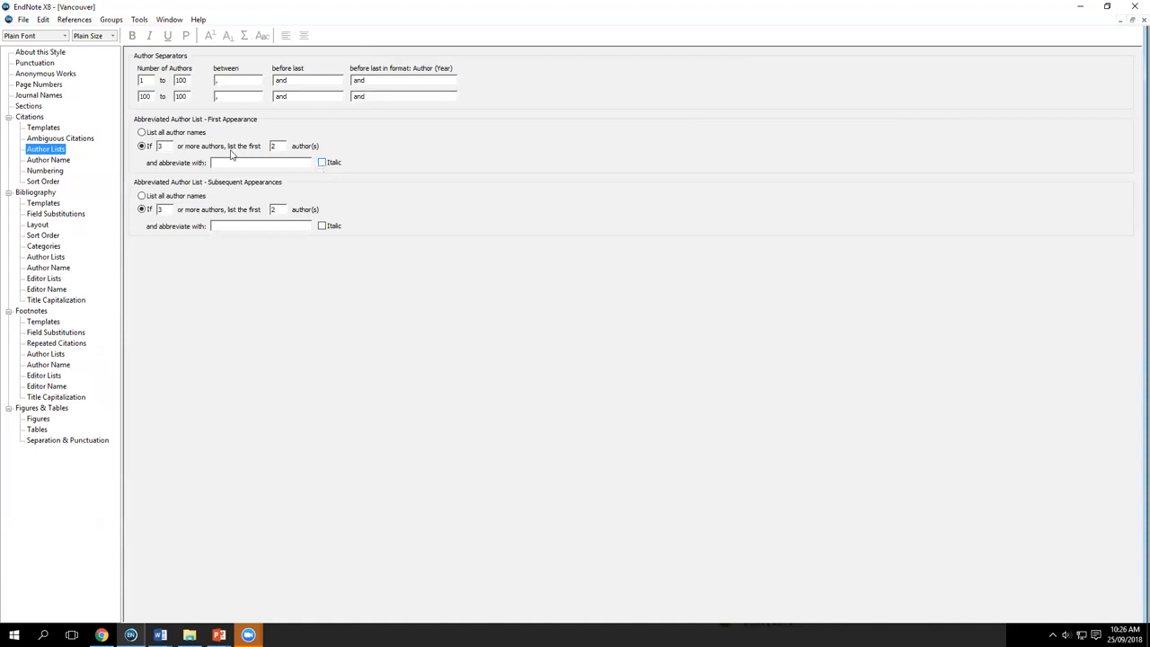
click(59, 161)
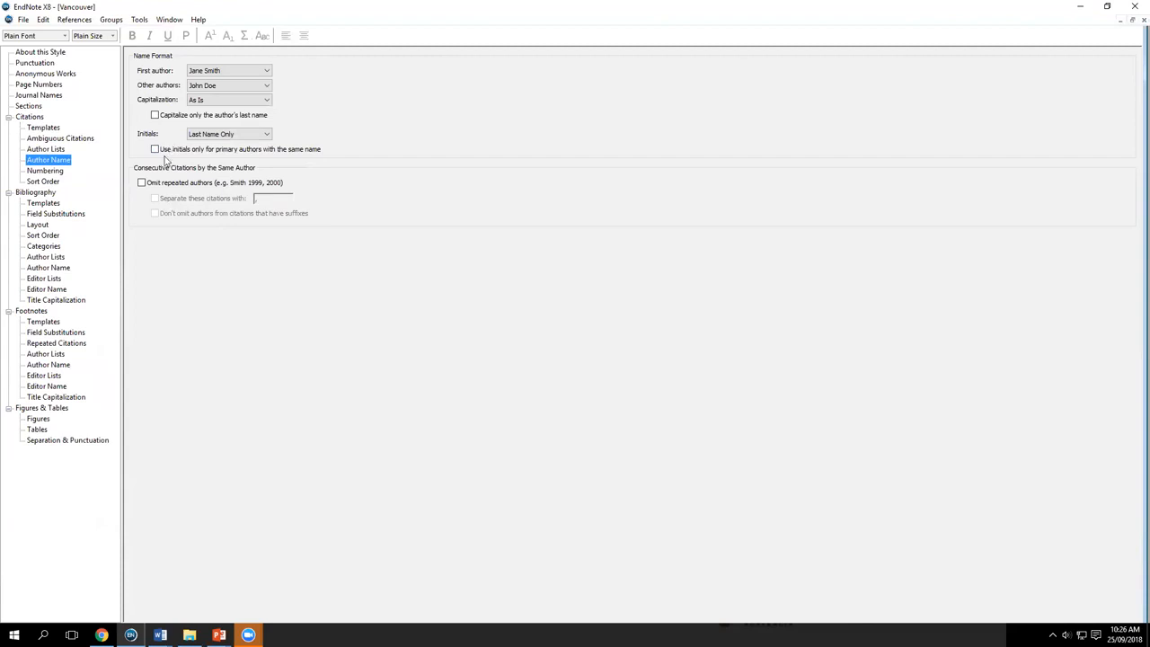
Step: Examine the bibliography templates and select the Volume field in the Journal Article template
click(42, 203)
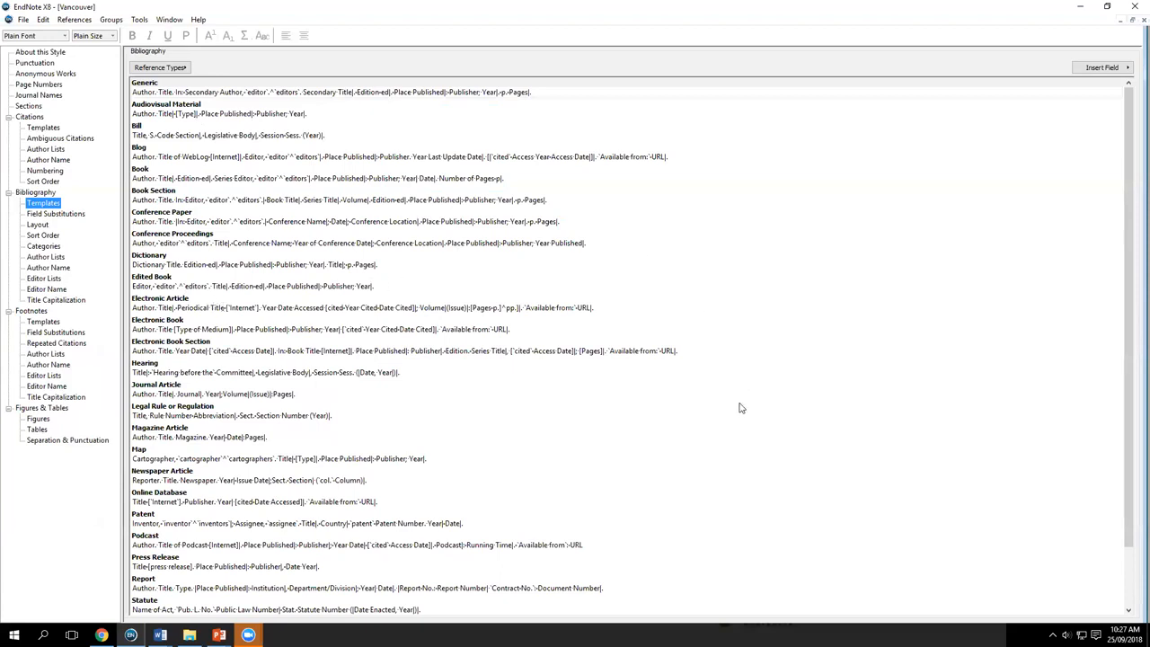
scroll(737, 399, down, 1)
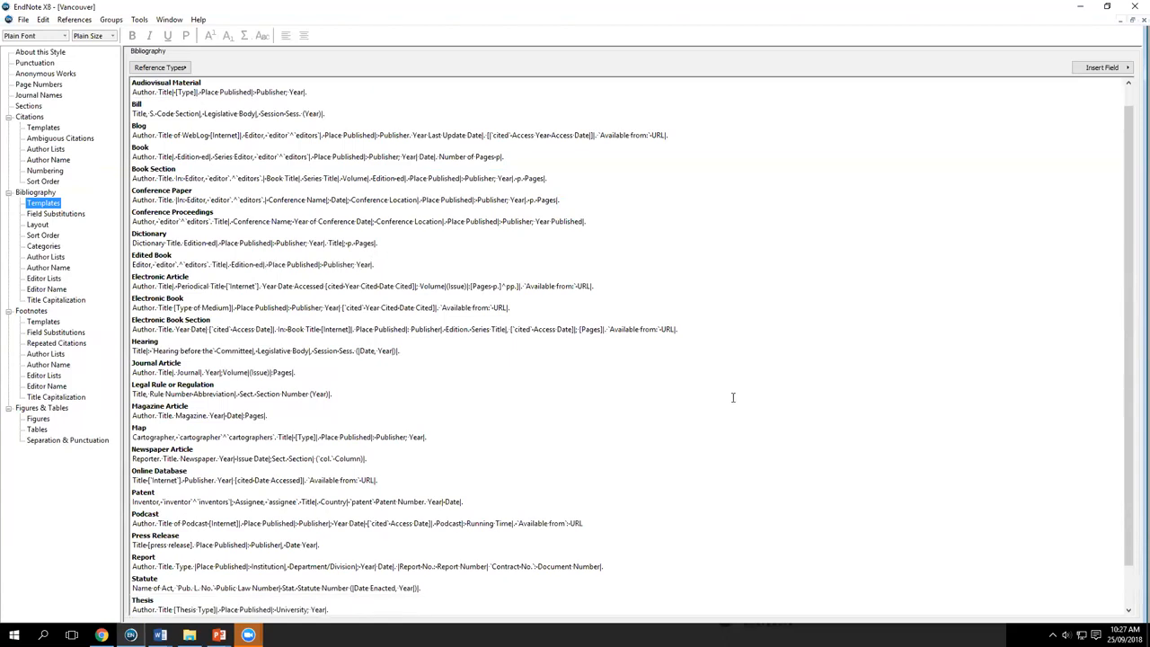
scroll(732, 397, down, 1)
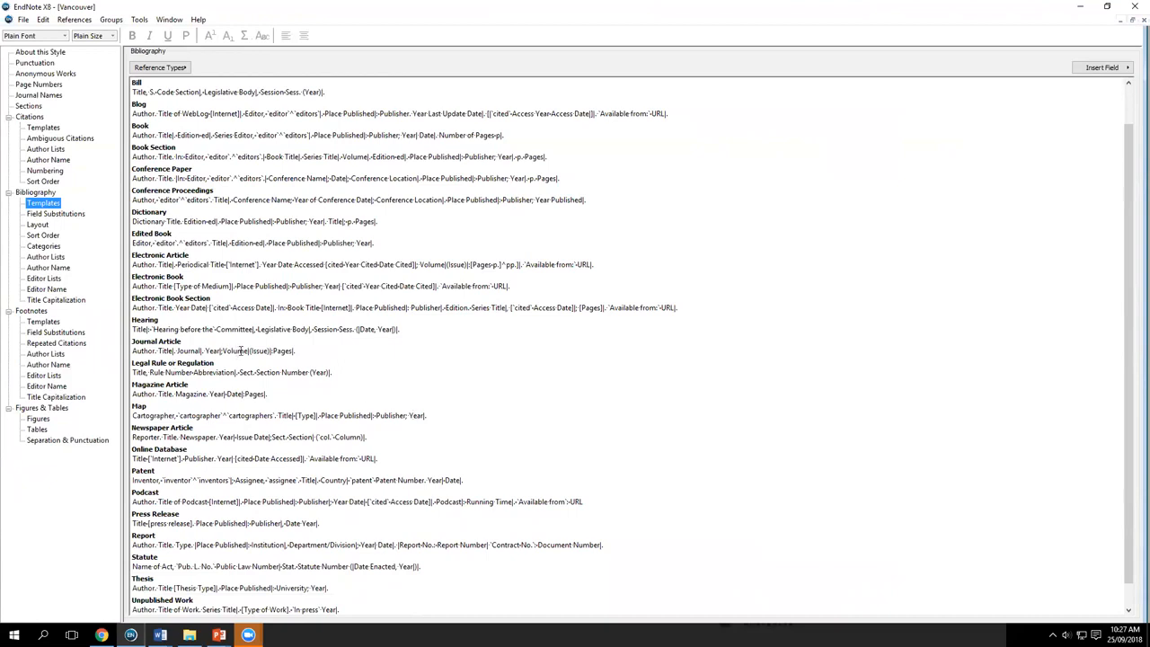
double_click(240, 350)
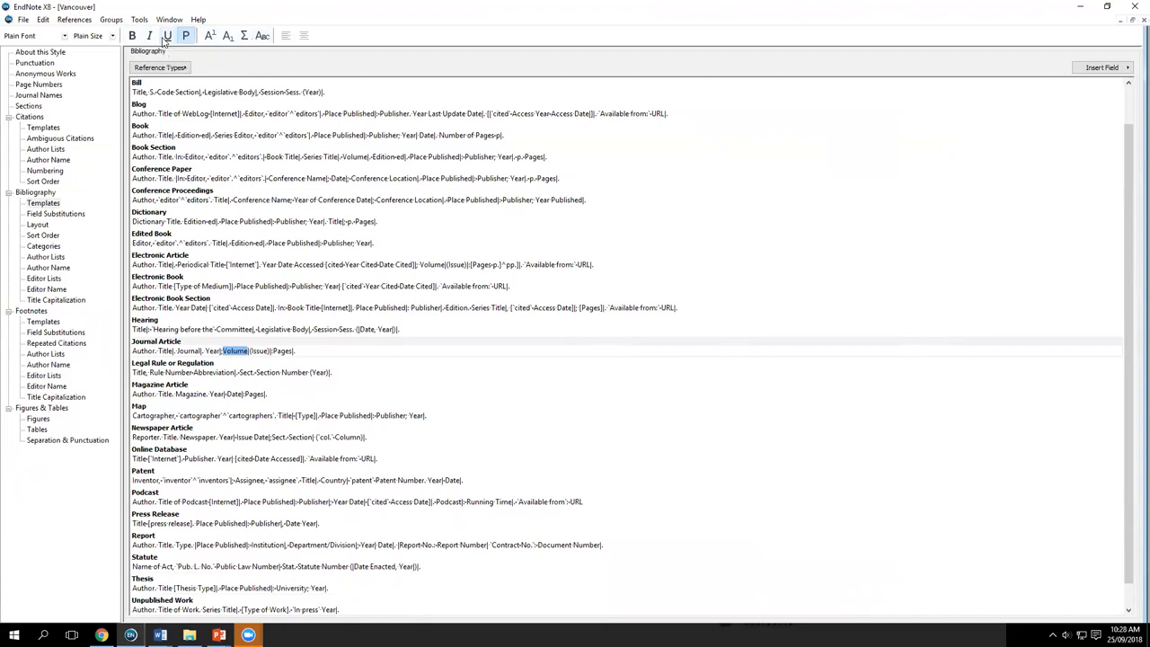
Step: In the bibliography layout, check the hanging indent options and add a line break to the end of each reference
click(43, 228)
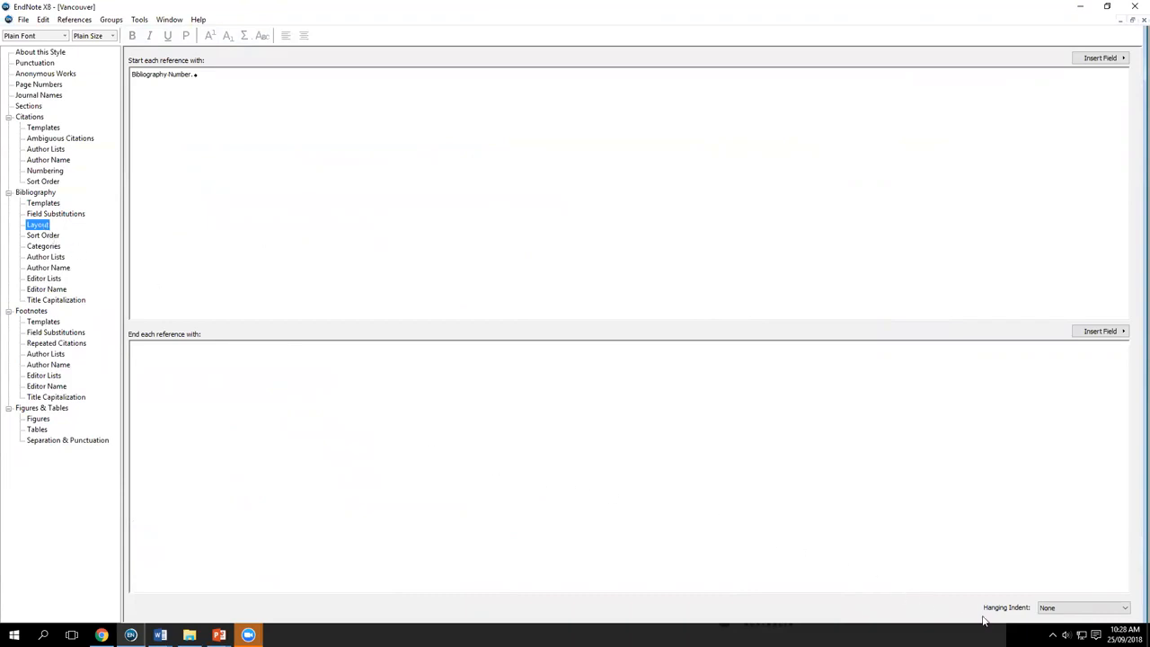
click(1124, 608)
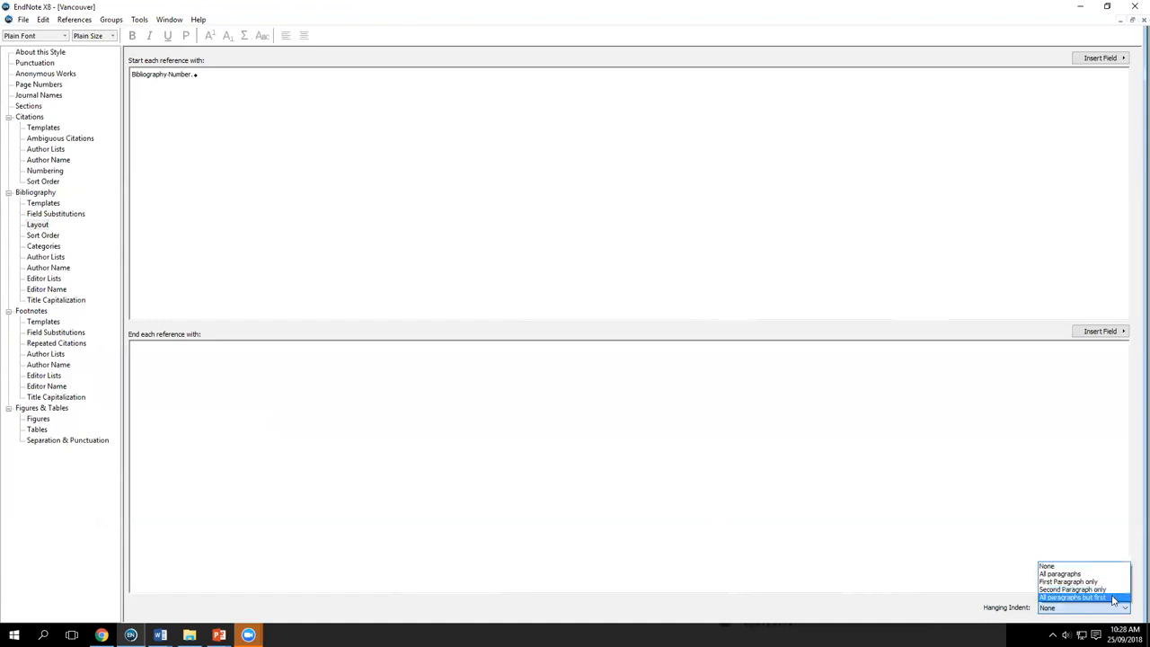
click(1087, 535)
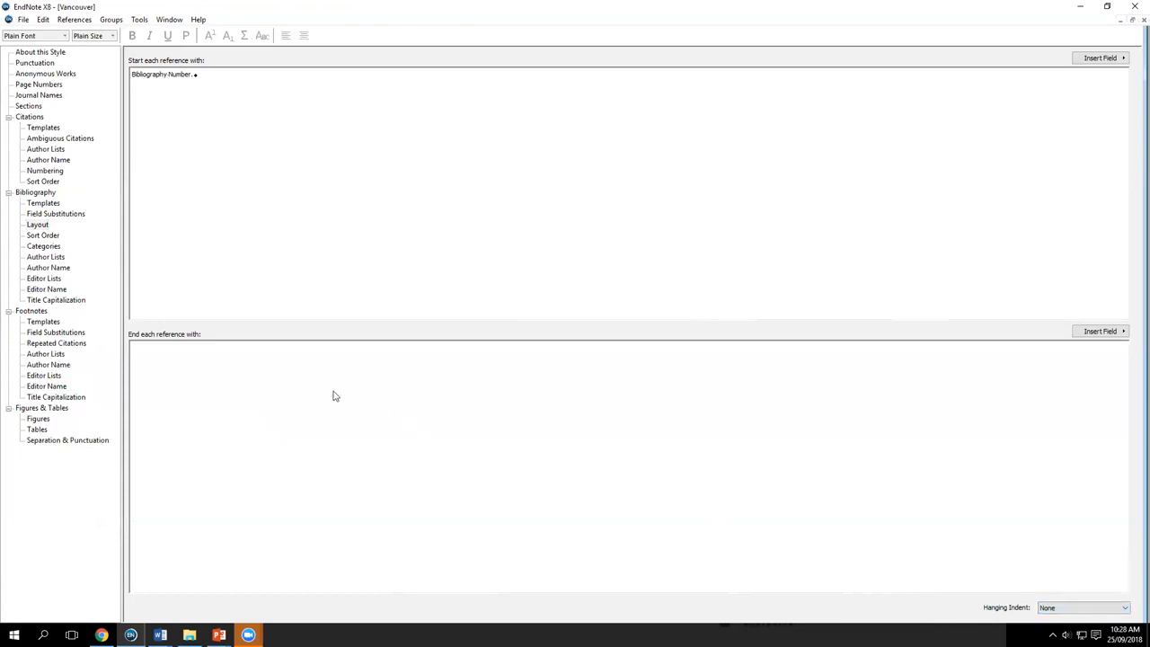
click(202, 346)
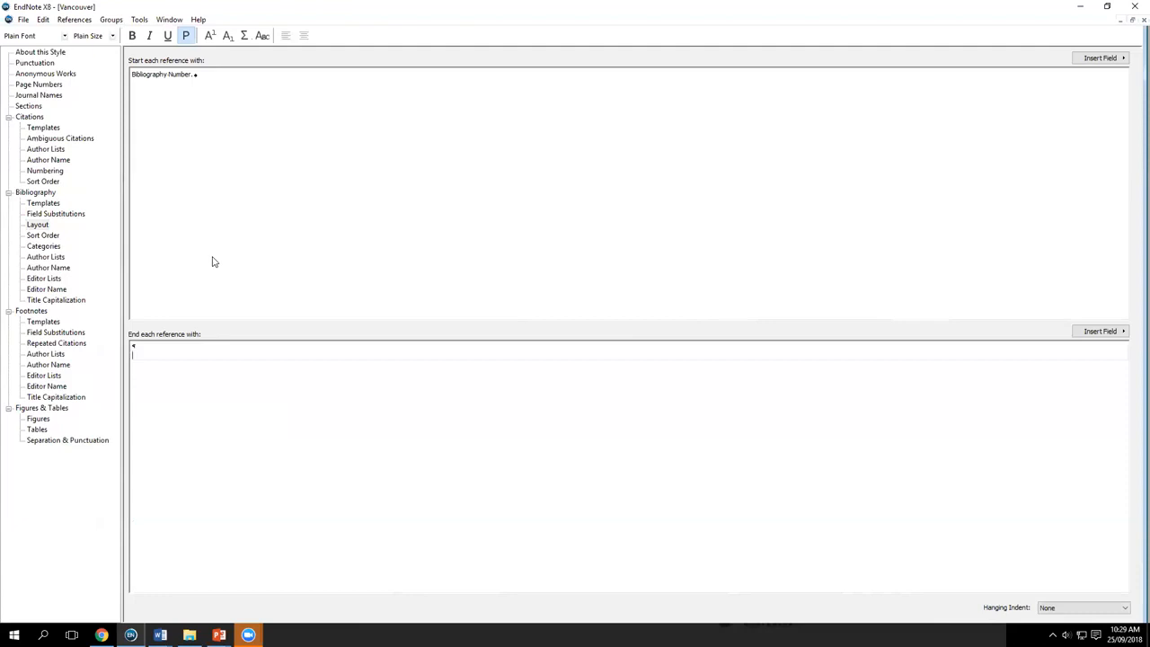
Step: Close the Vancouver style without saving its changes and return from the style manager to the library
click(1142, 20)
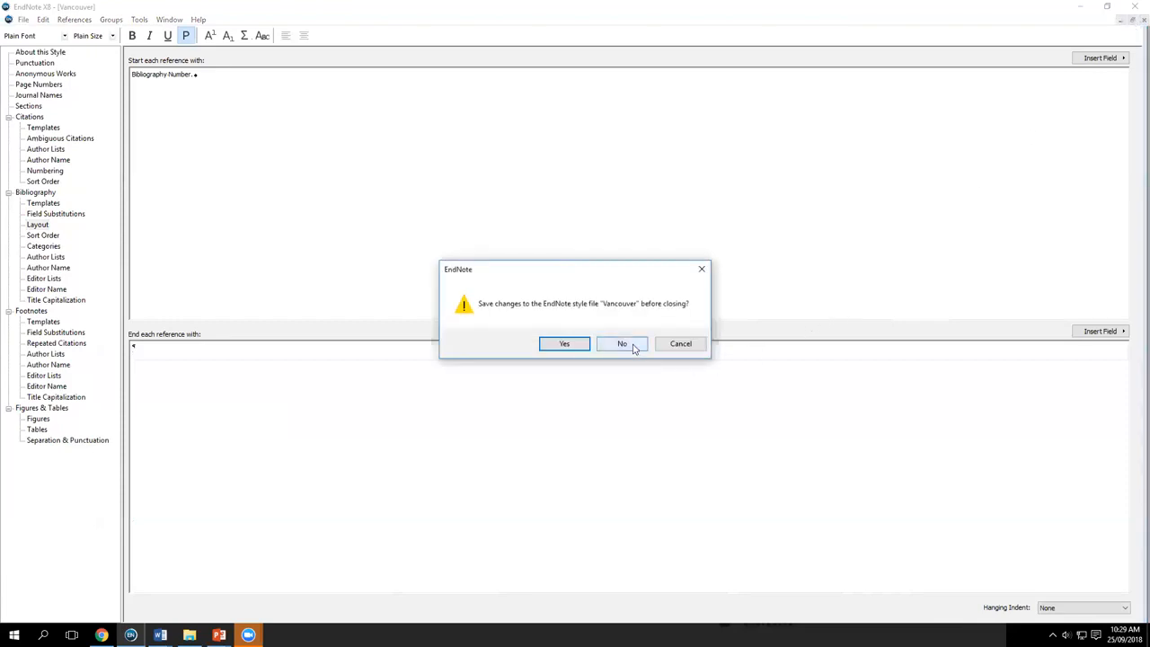
click(625, 344)
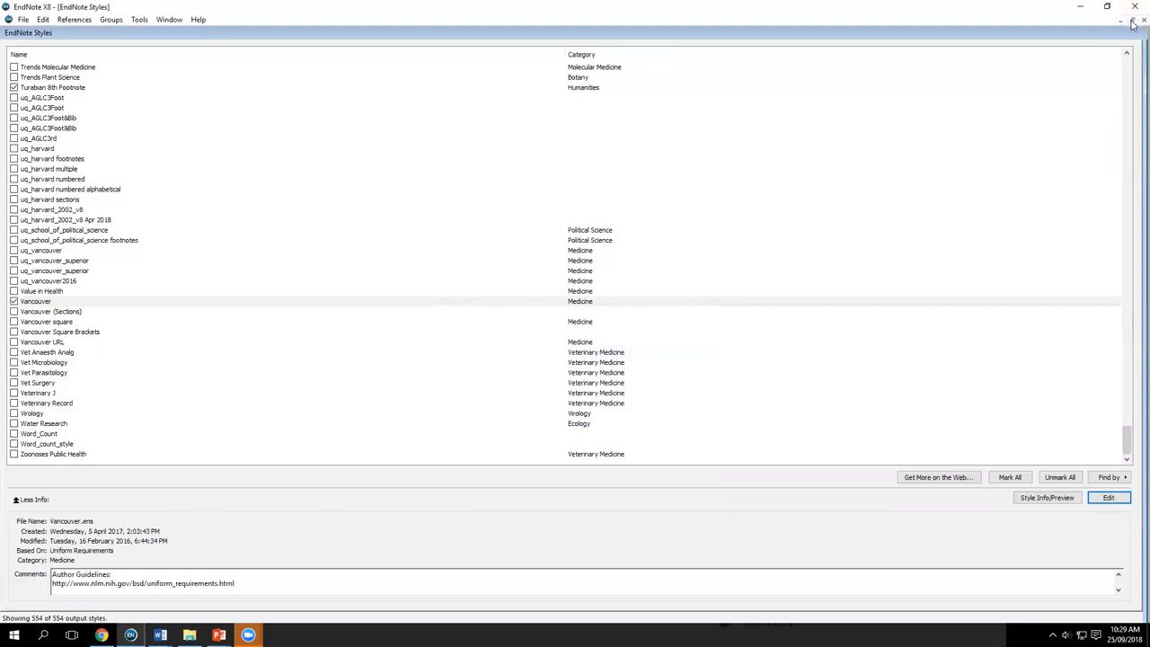
click(1132, 22)
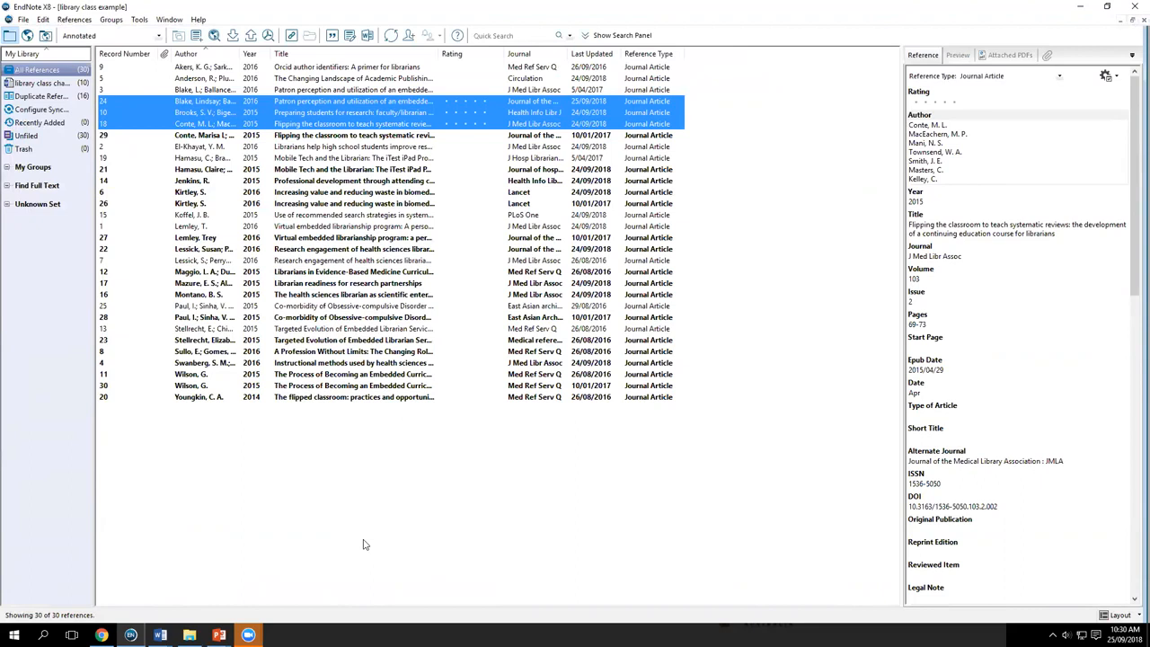
Step: Clear the reference selection, open the library's Journals term list, and enlarge its window to show the abbreviation columns
click(355, 508)
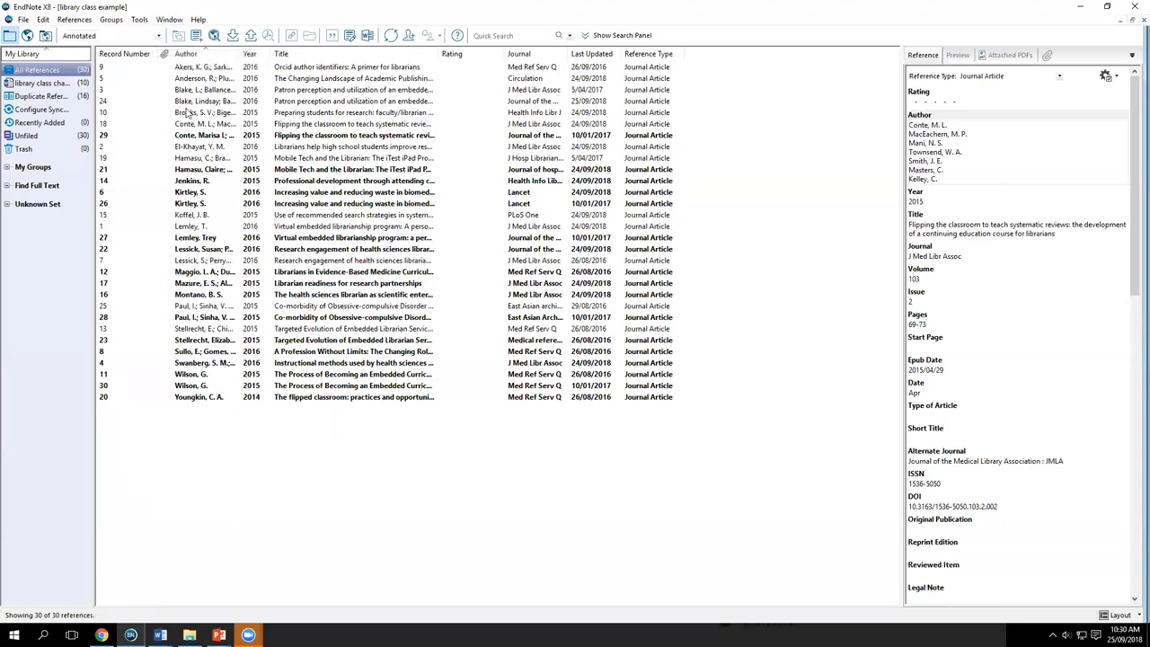
click(140, 21)
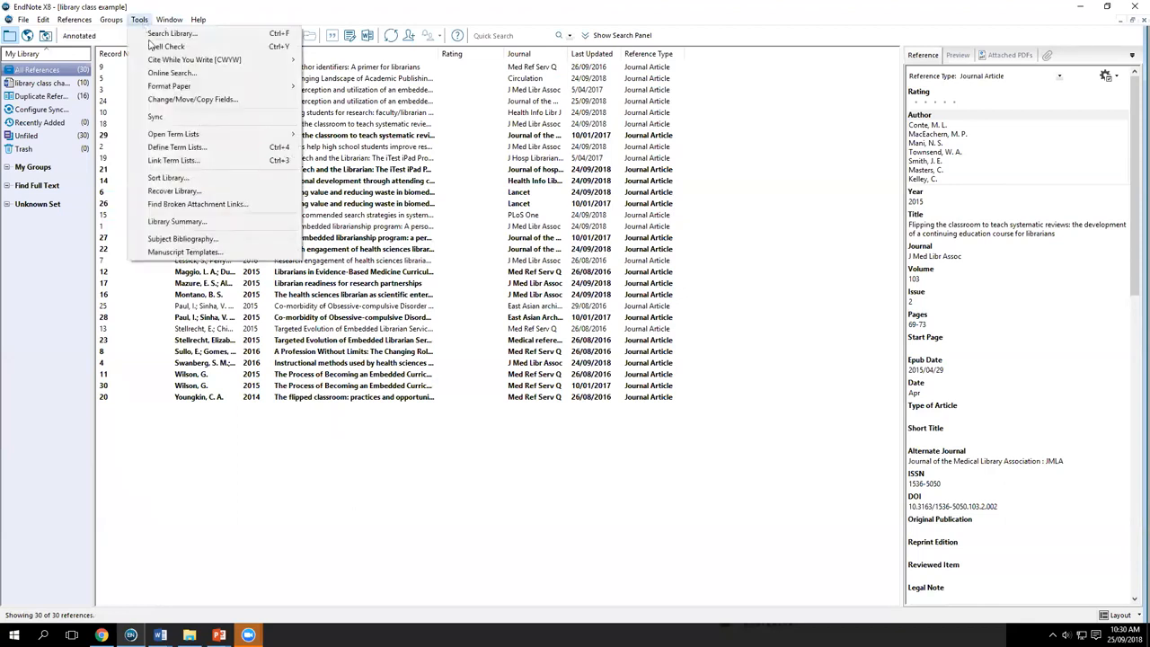
mouse_move(177, 140)
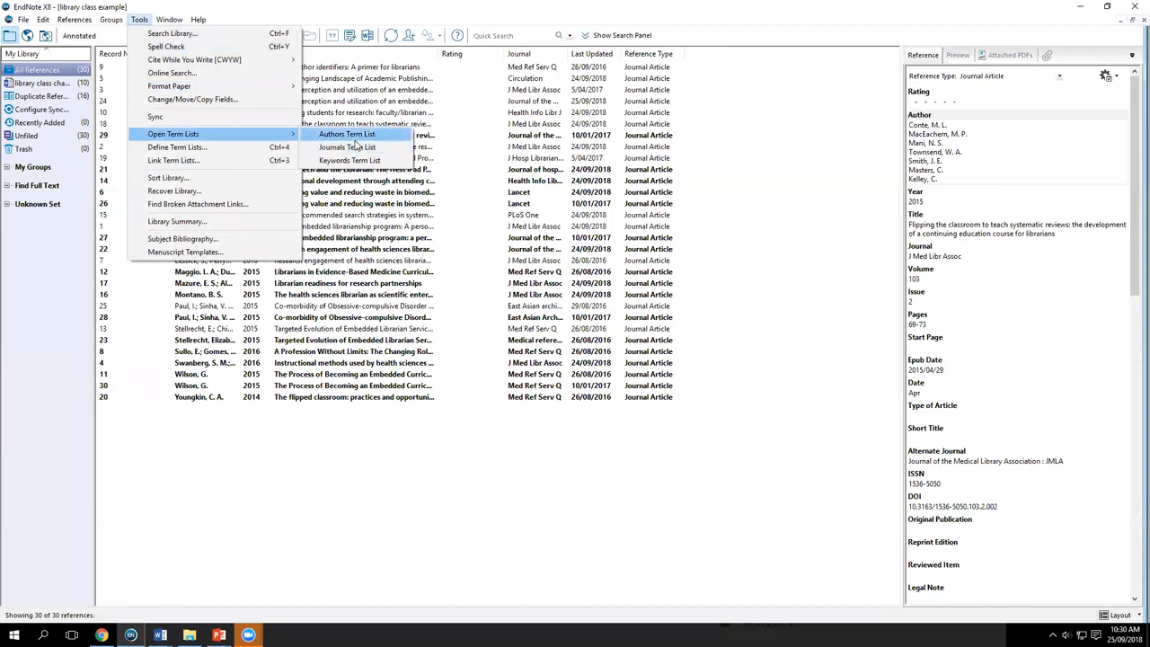
click(397, 205)
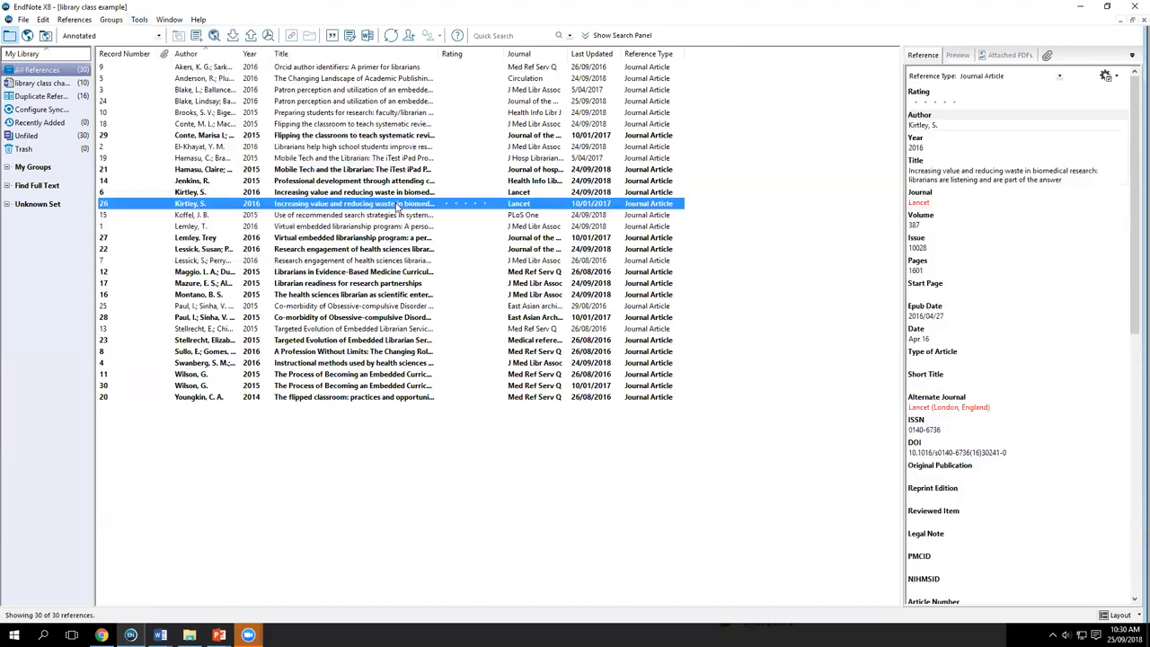
click(139, 21)
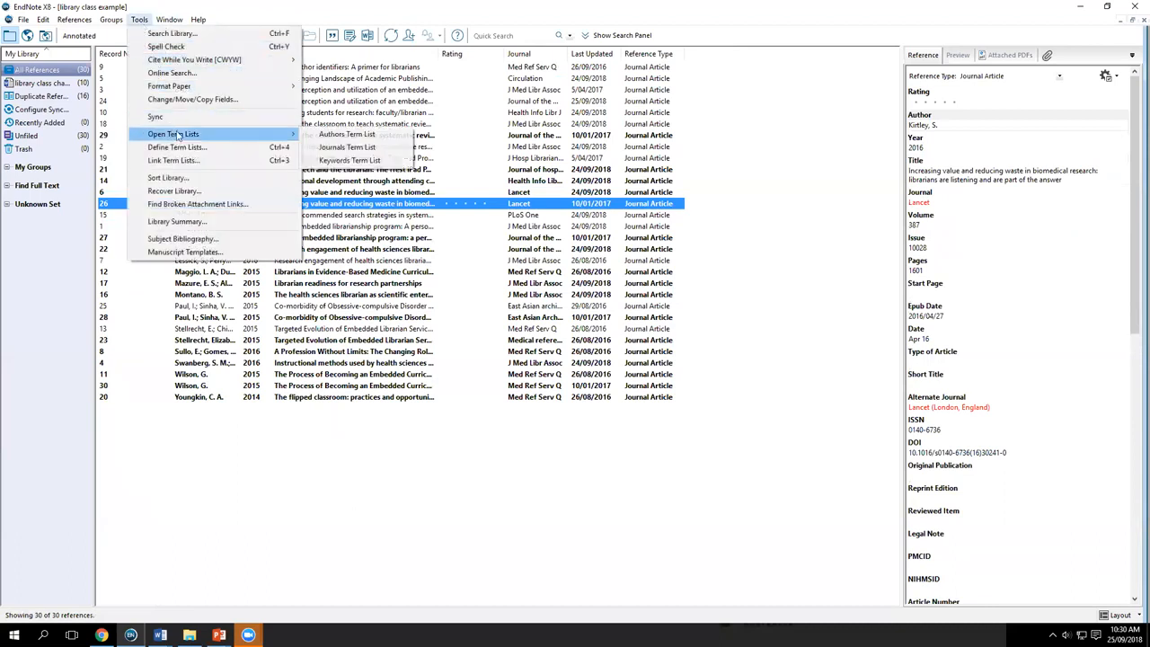
click(357, 147)
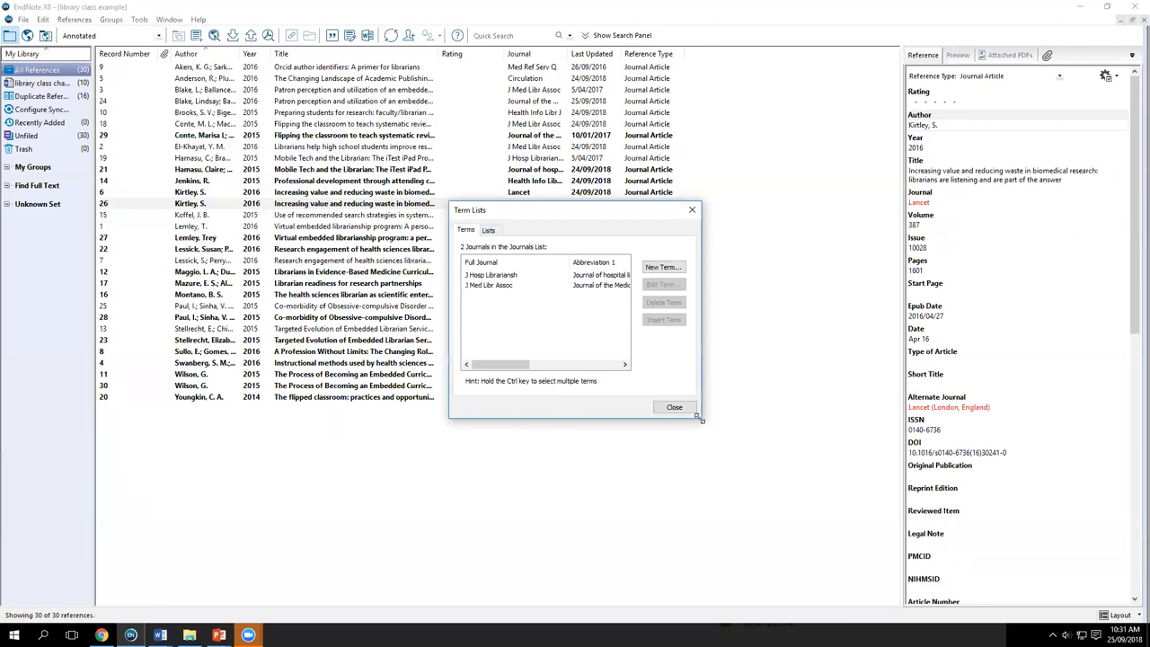
drag(697, 417, 834, 518)
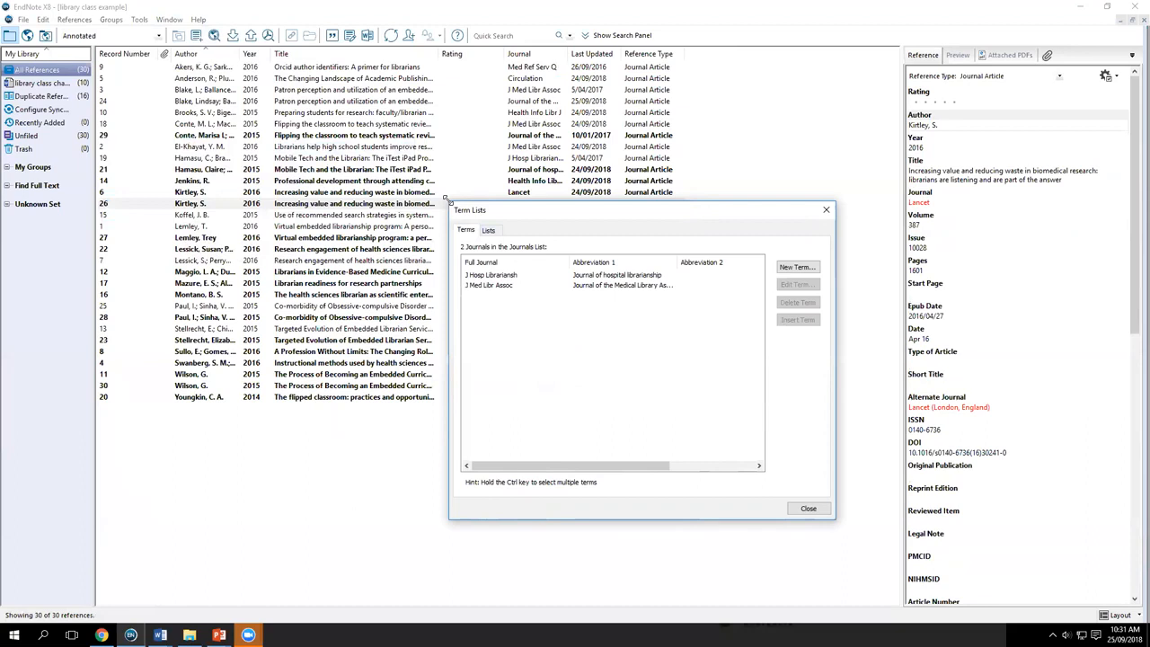
drag(445, 198, 333, 182)
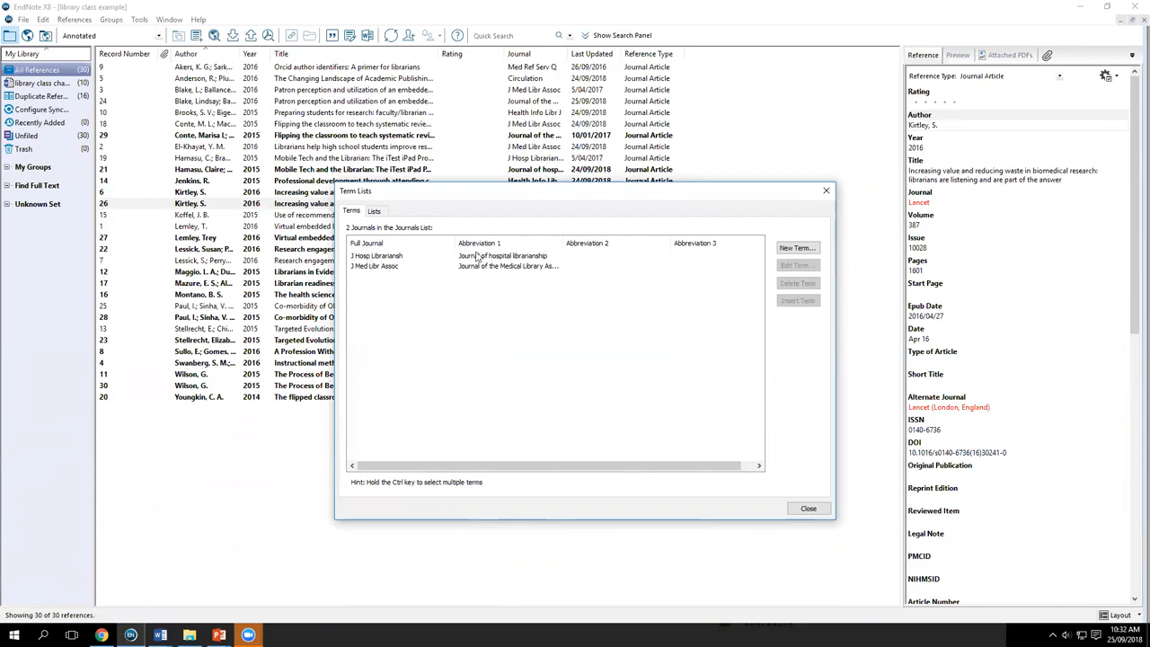
Step: Delete both existing terms, J Hosp Librariansh and J Med Libr Assoc, from the Journals term list
click(385, 258)
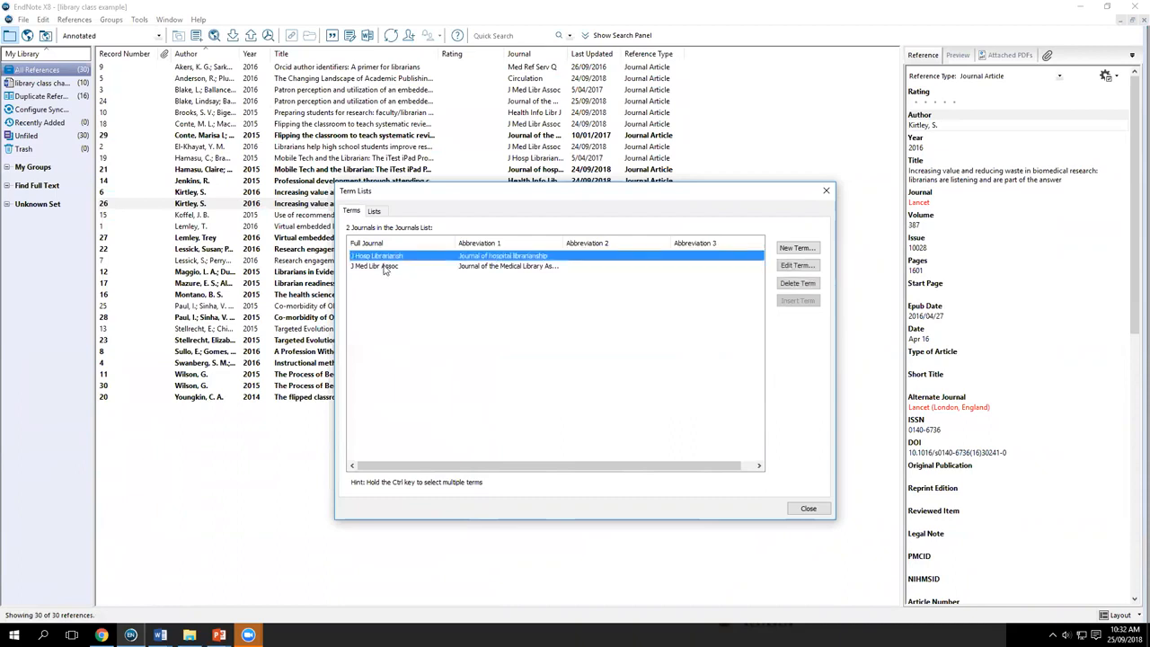
ctrl+click(384, 267)
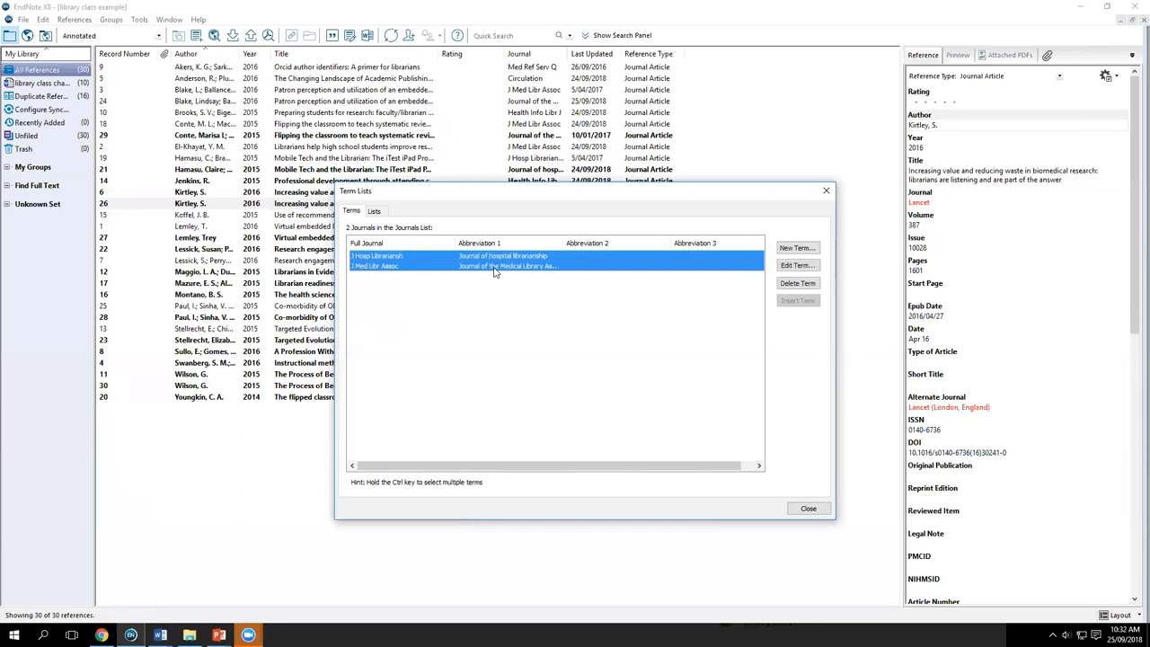
click(796, 283)
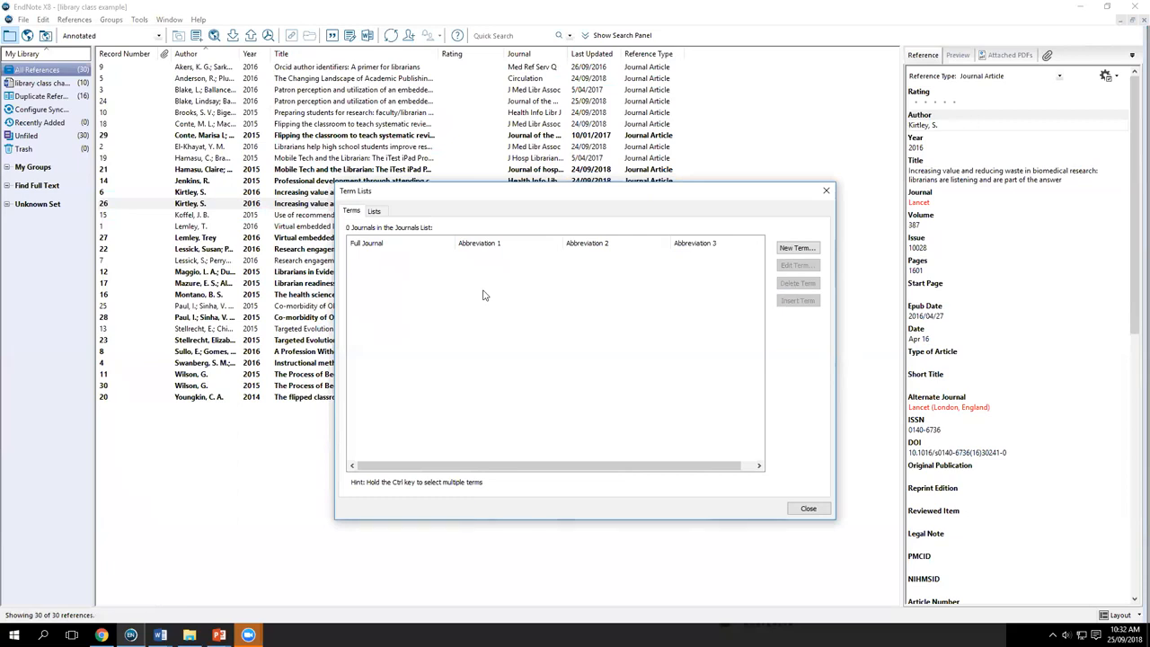
Step: Import the Medical journal terms file from the Terms Lists folder into the library's Journals term list
click(377, 212)
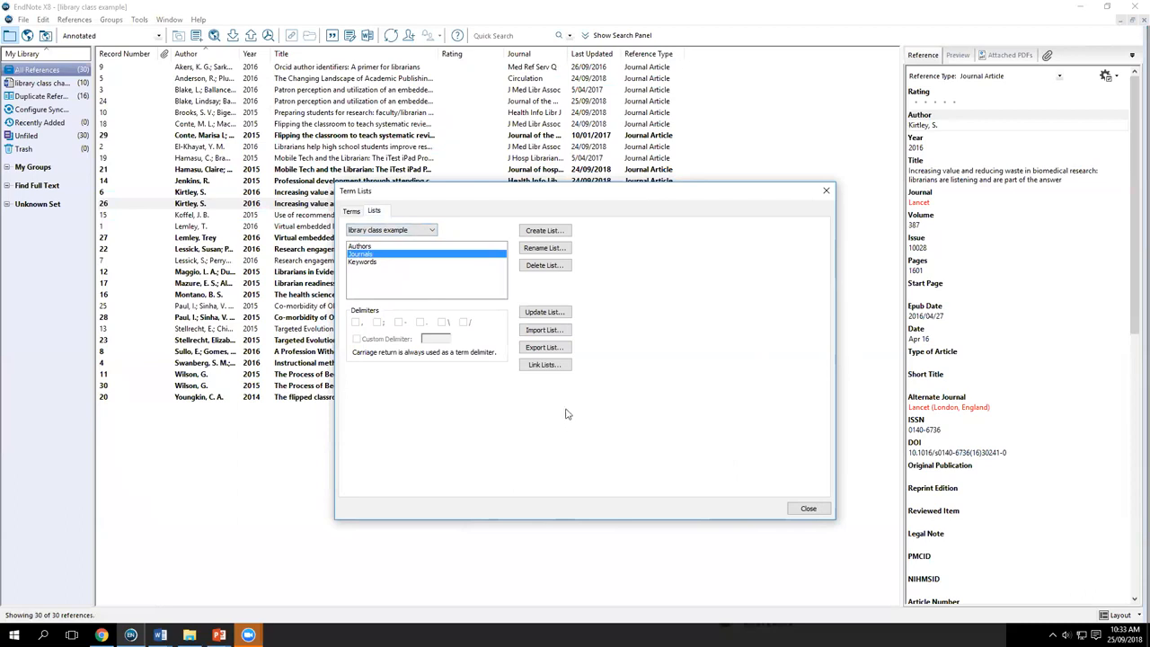
click(541, 334)
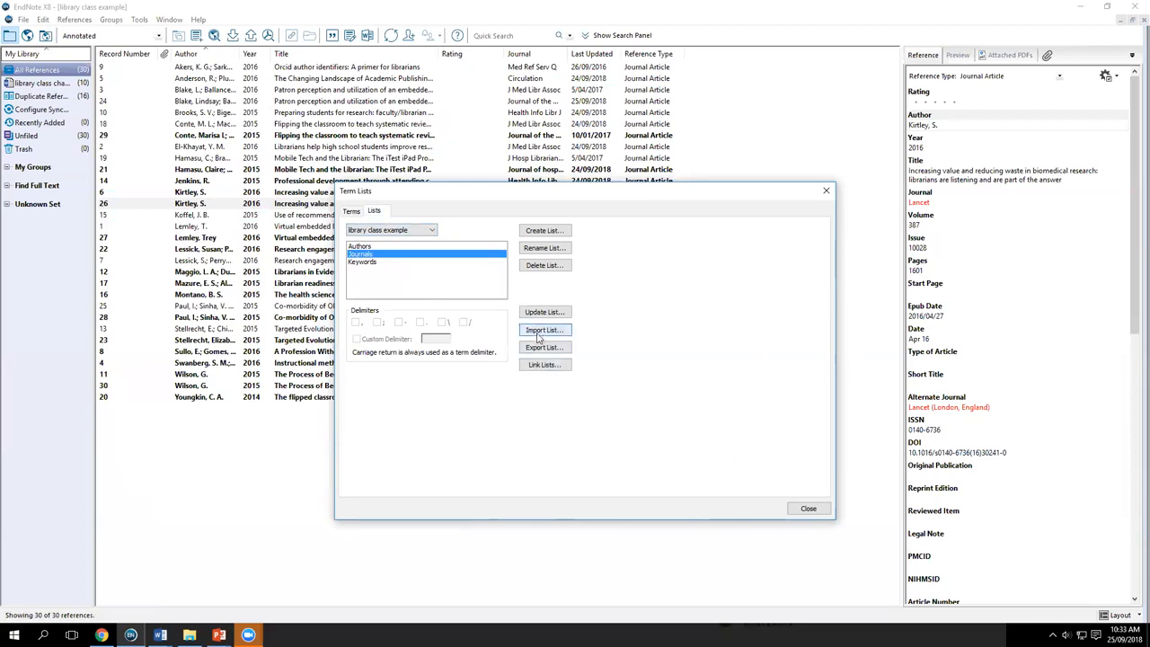
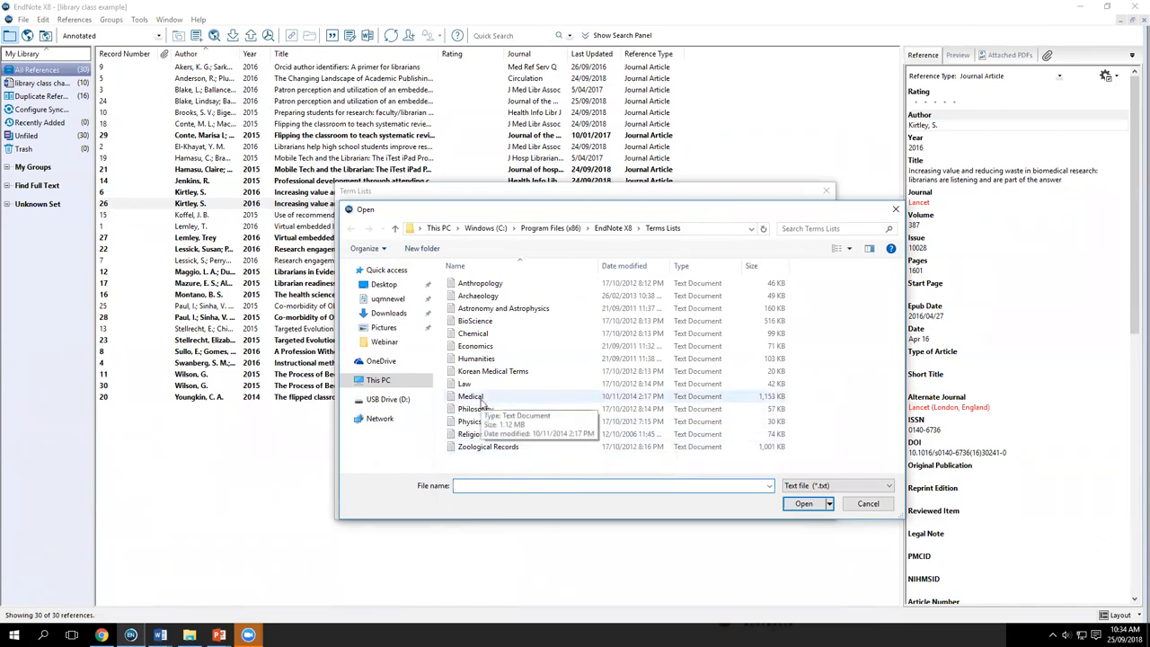
click(481, 402)
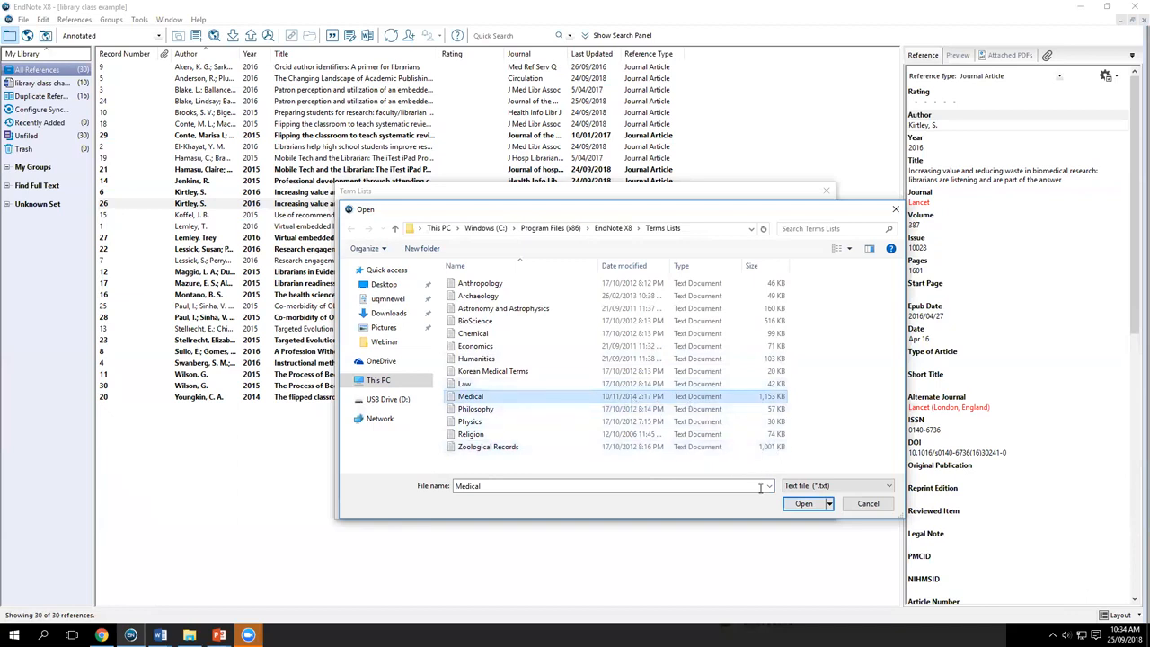
click(804, 504)
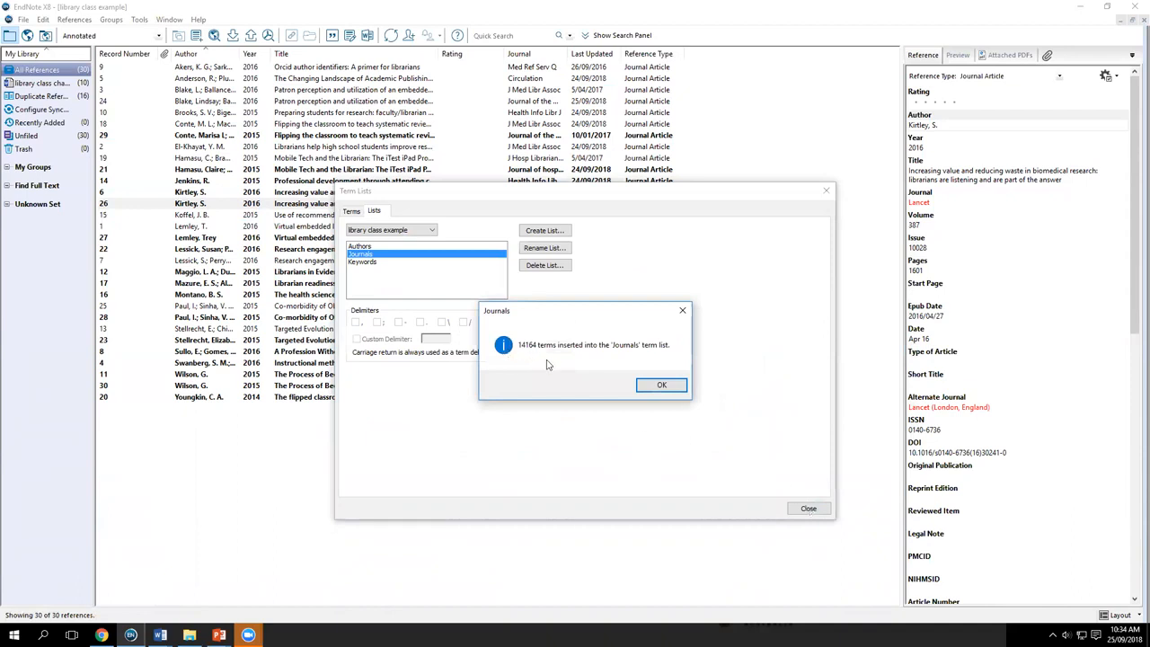
click(661, 385)
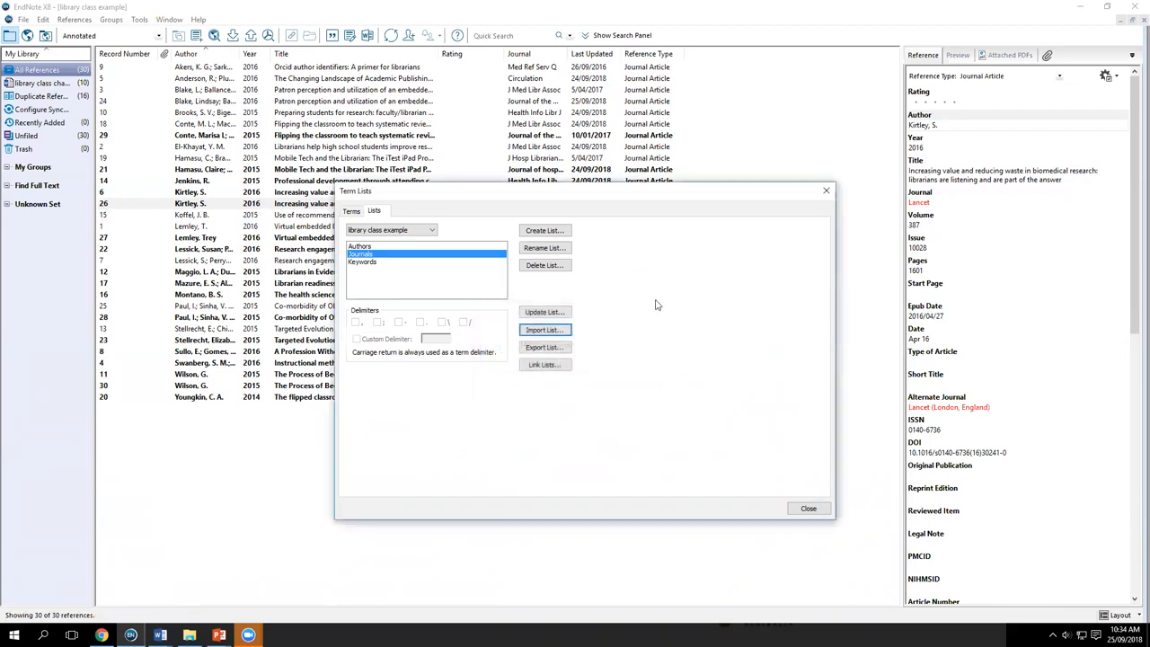
Step: Review the imported journal terms and their abbreviations, view the blank new term form without adding anything, and close the term lists
click(352, 212)
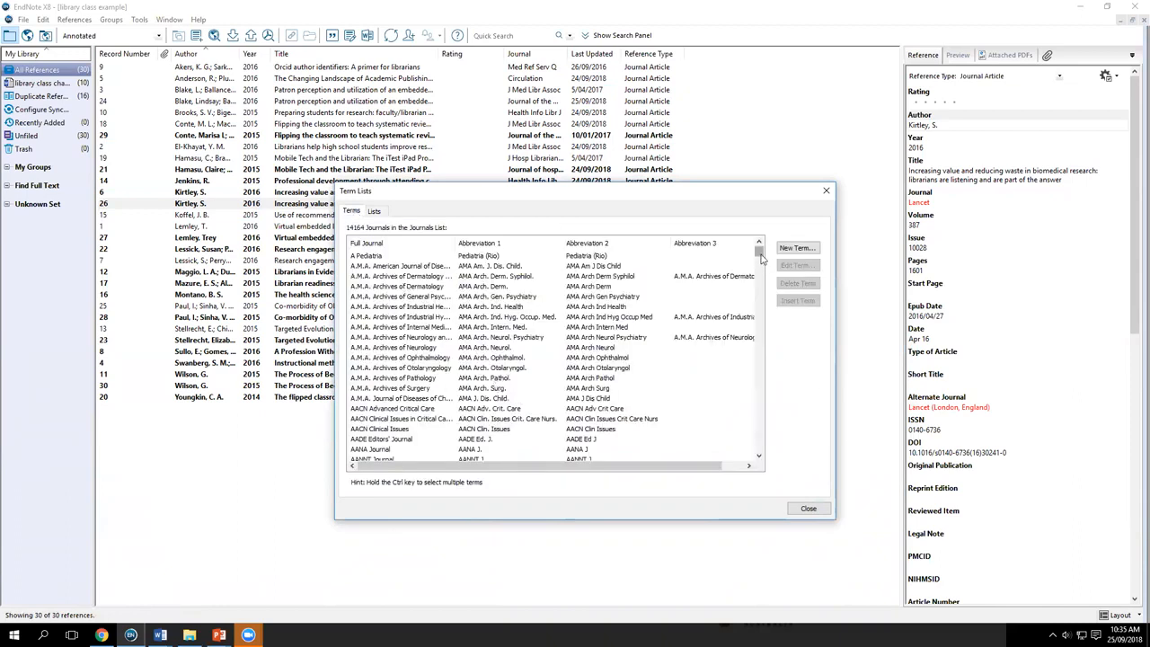
drag(760, 258, 762, 266)
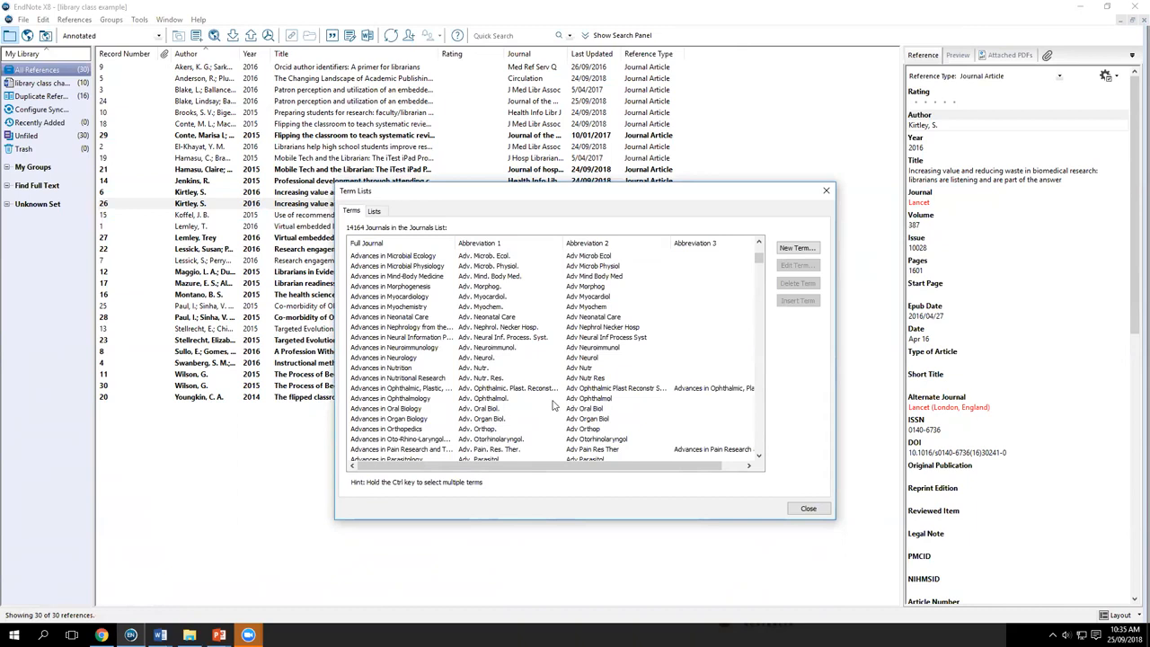
click(796, 248)
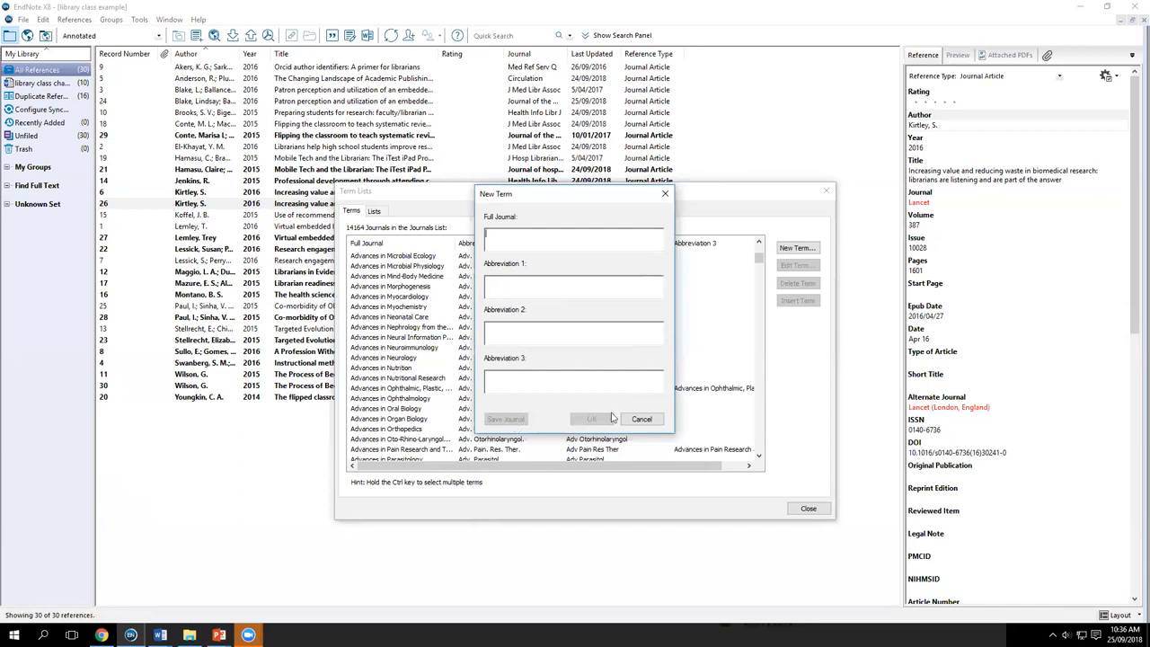
click(653, 424)
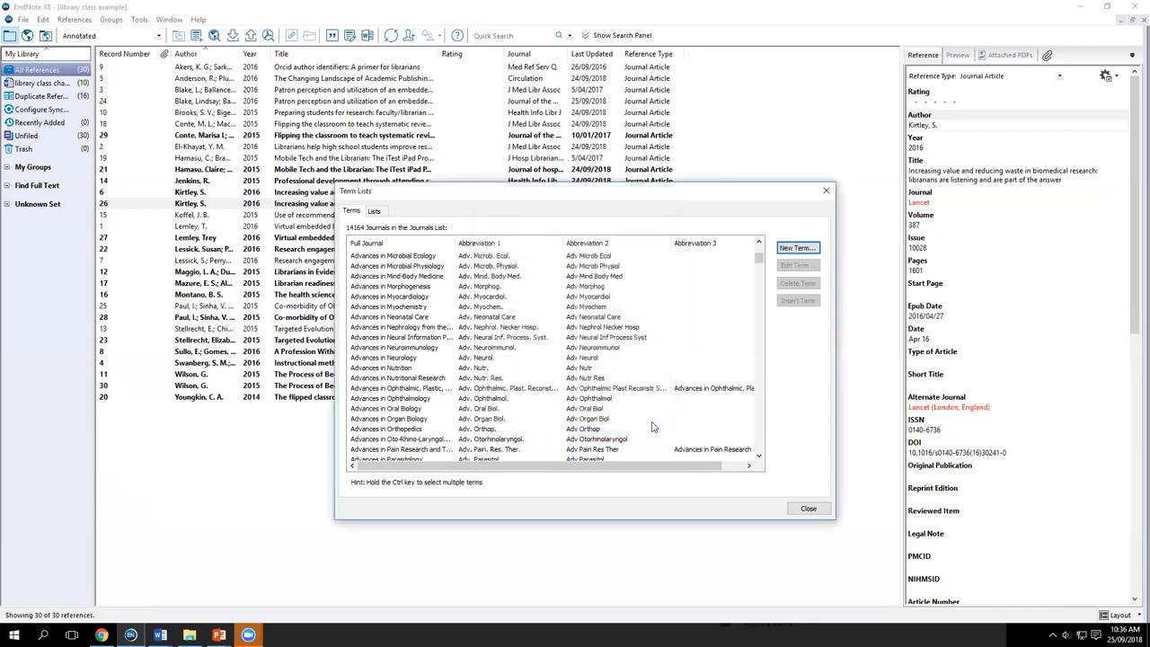
click(808, 509)
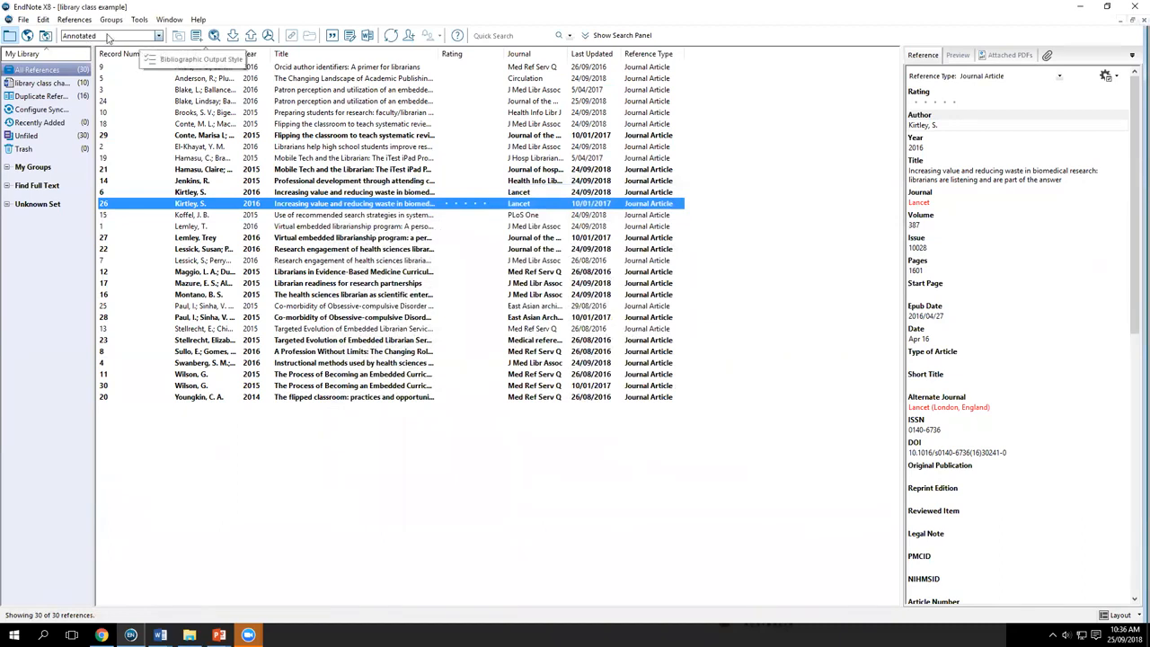
Step: Open the Annotated output style for editing, check its journal name format options, and close the style unchanged
click(42, 19)
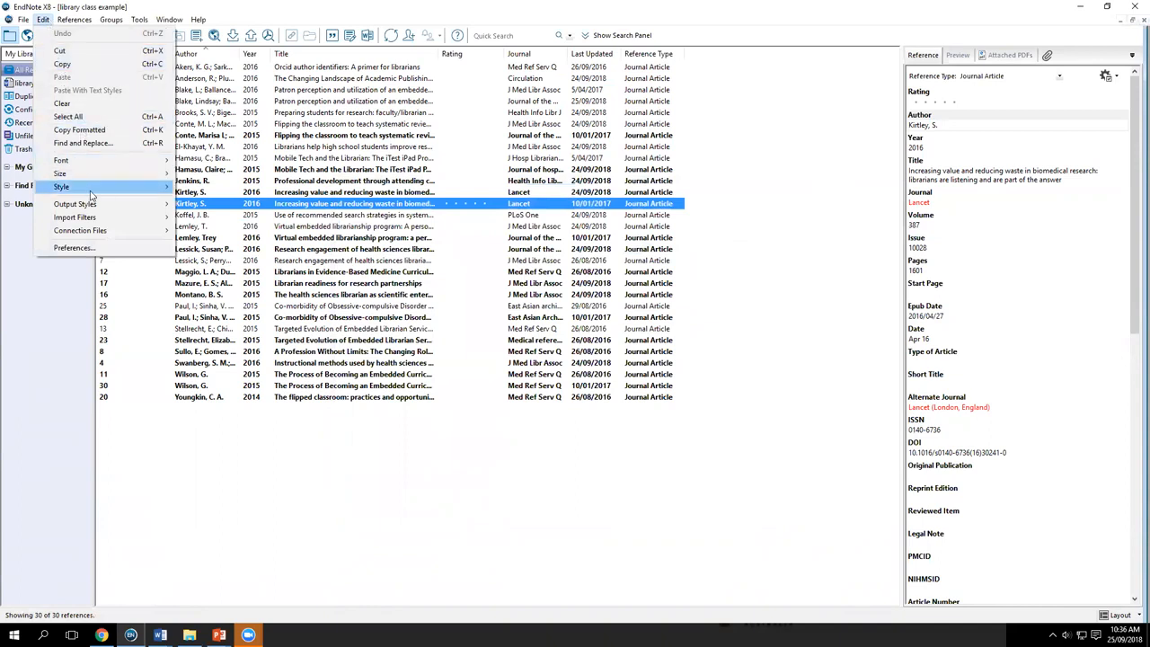
mouse_move(91, 204)
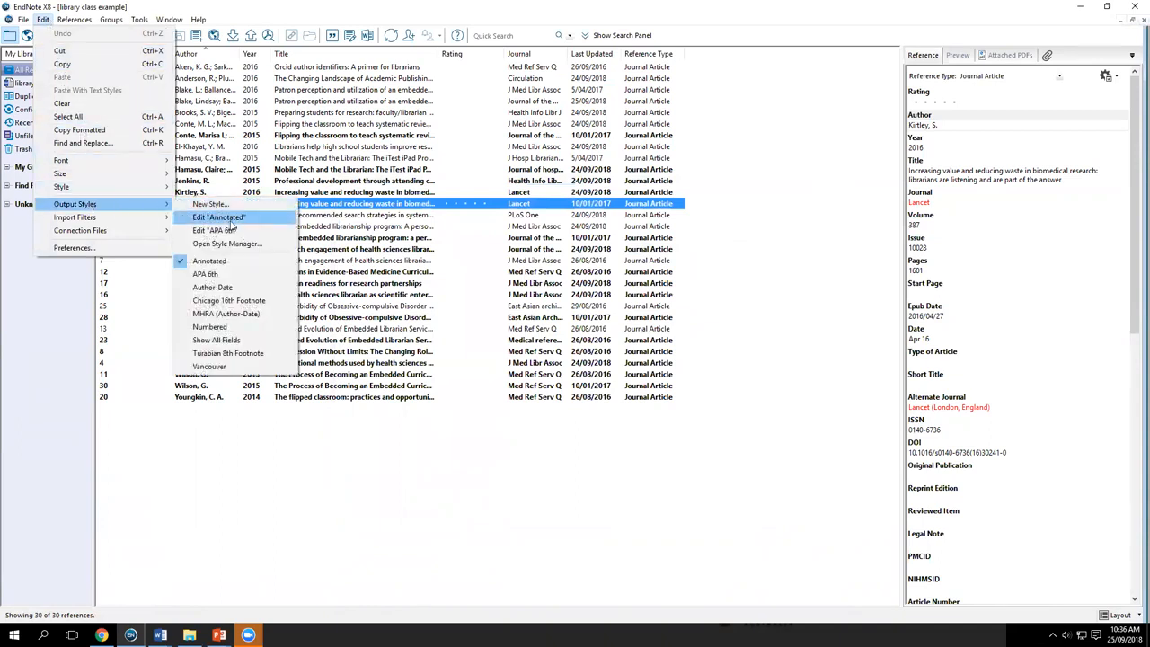
click(224, 218)
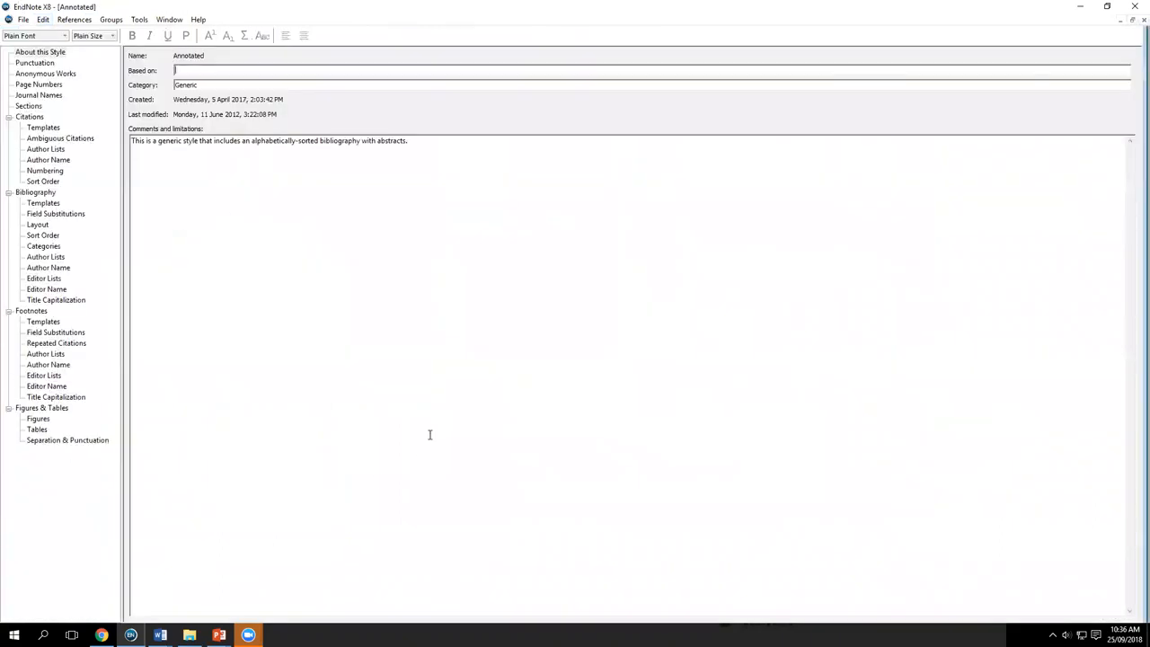
click(26, 97)
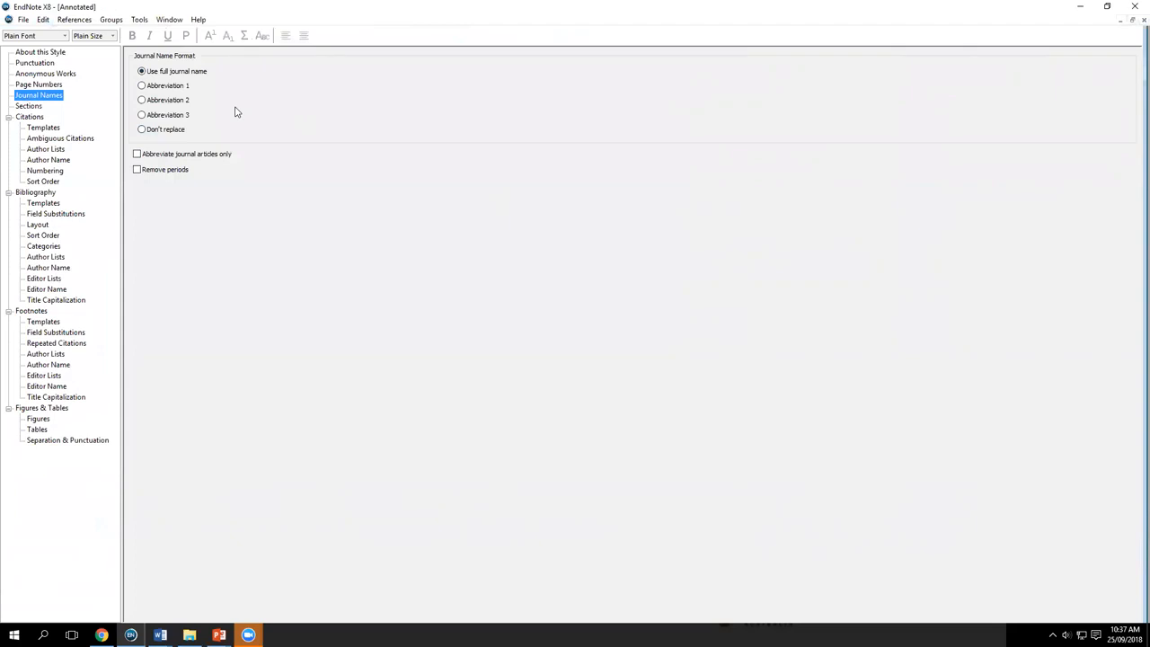
click(1132, 22)
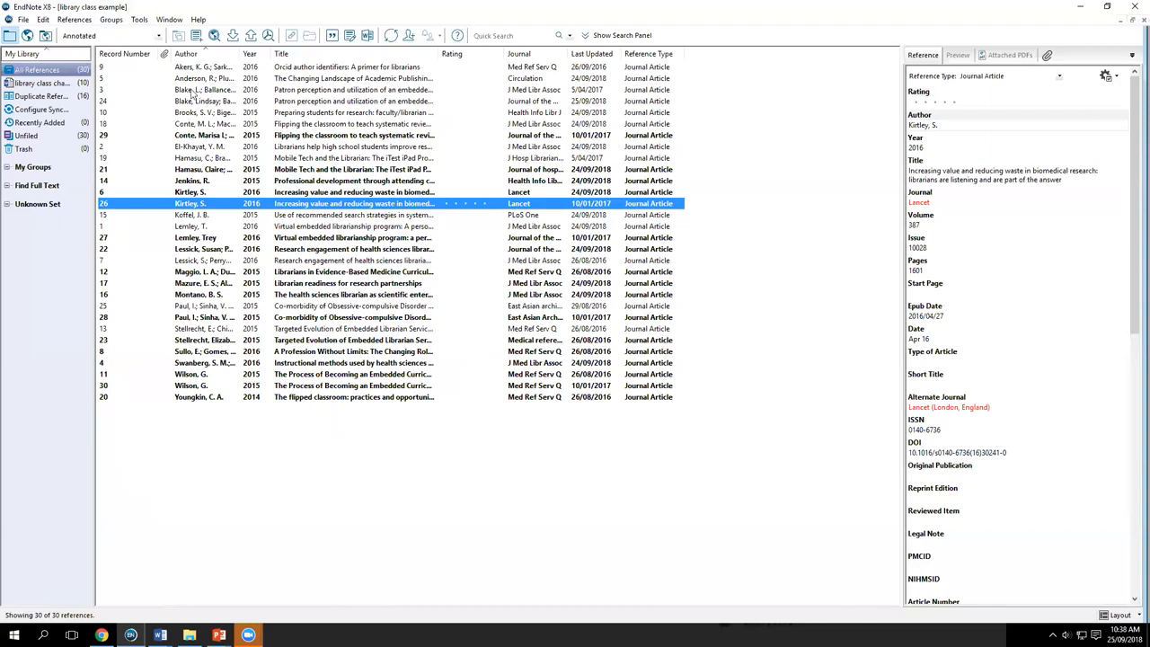
Step: Create a new reference library named My EndNote Library_webinar in the default user folder
click(23, 19)
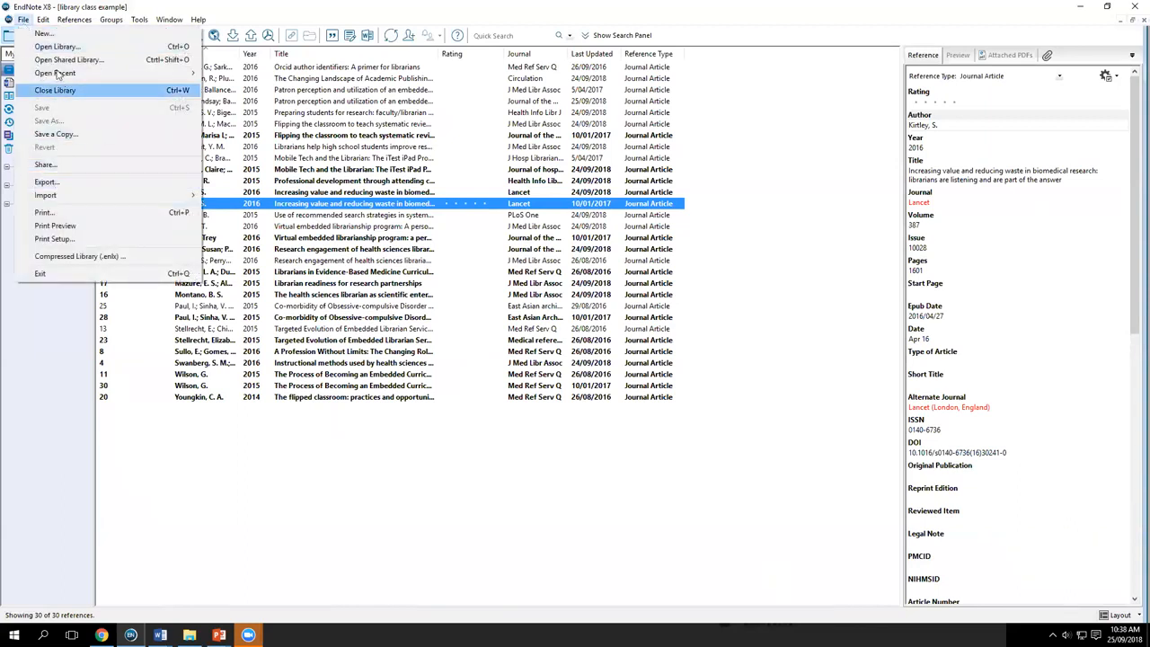
click(43, 33)
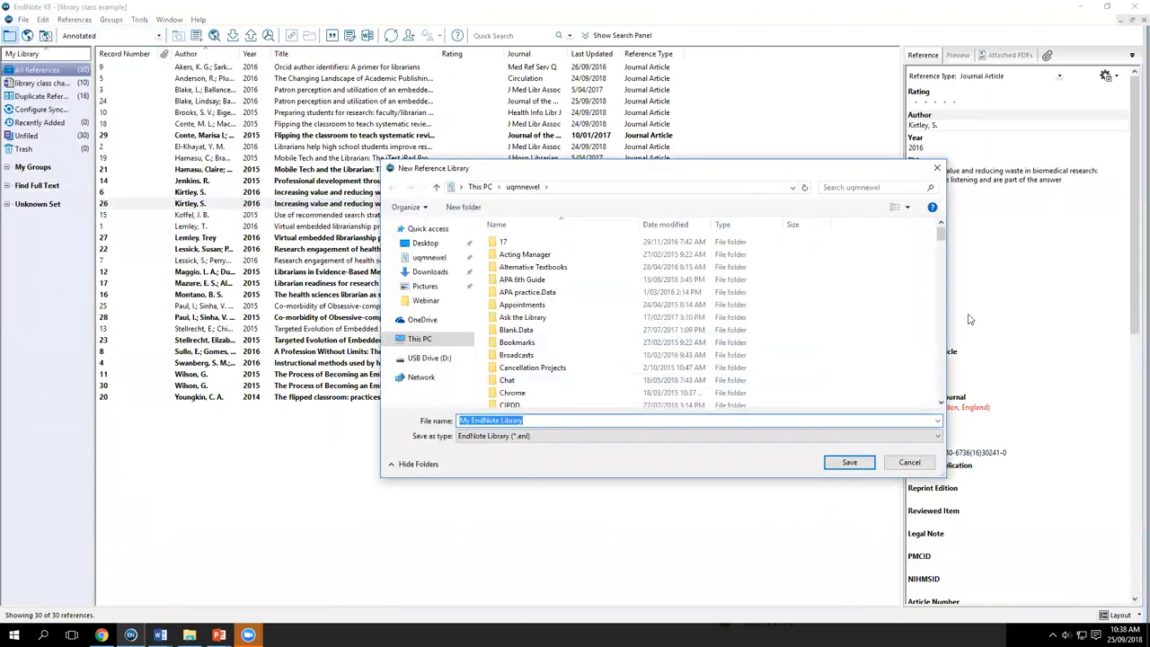
drag(940, 234, 922, 377)
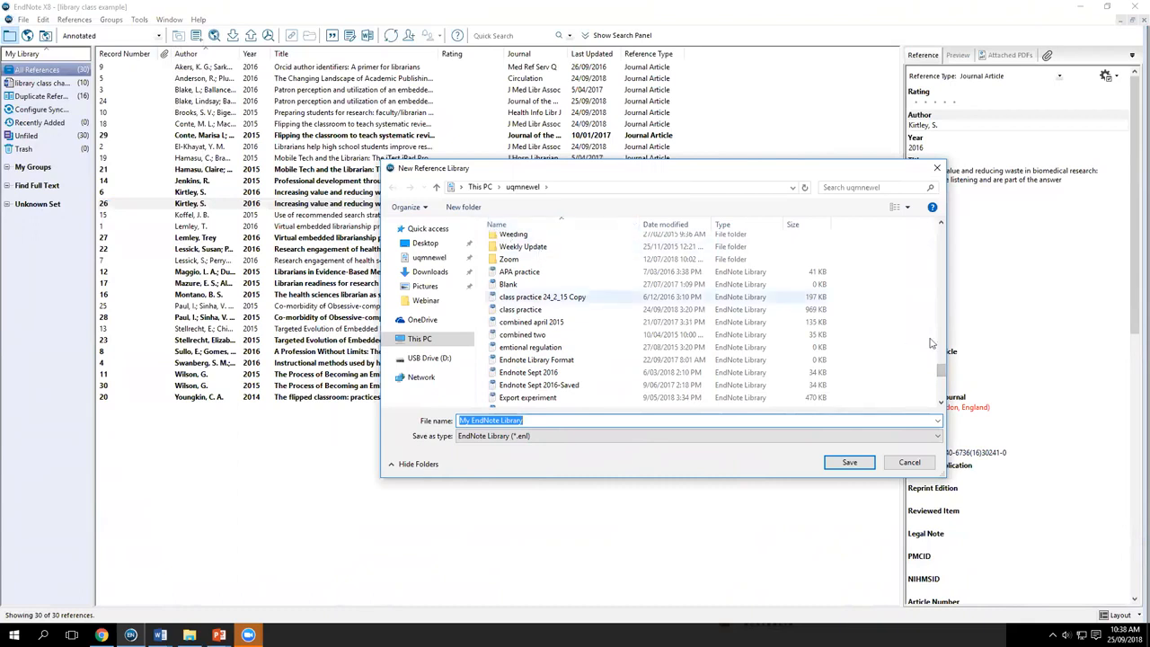
scroll(567, 267, up, 1)
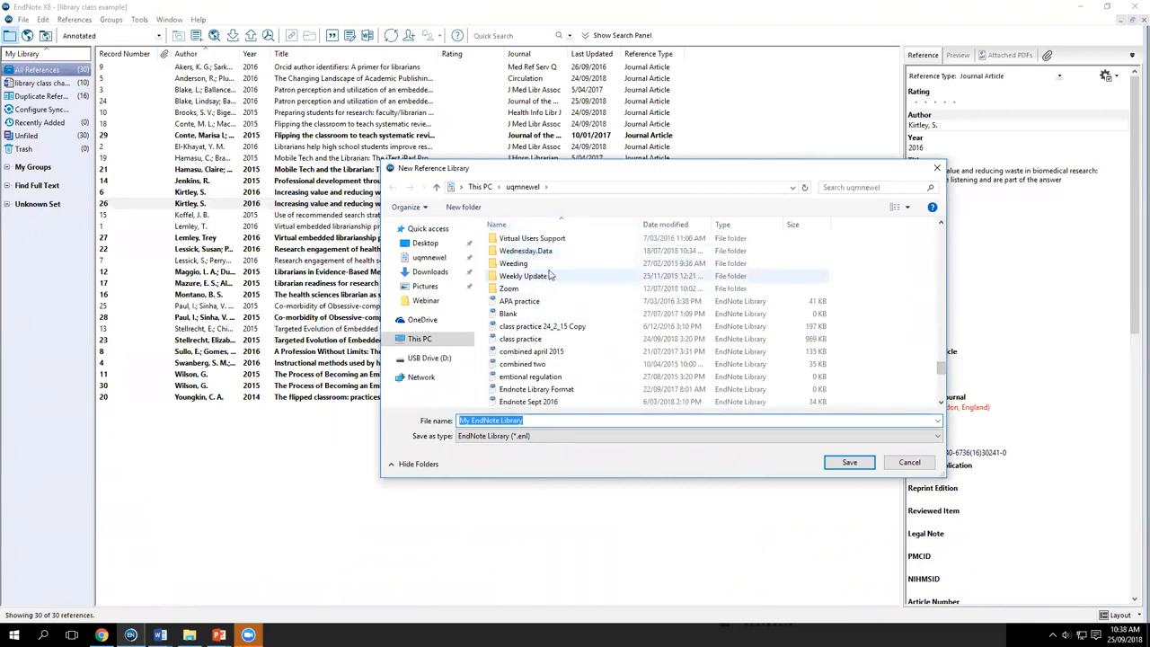
click(528, 419)
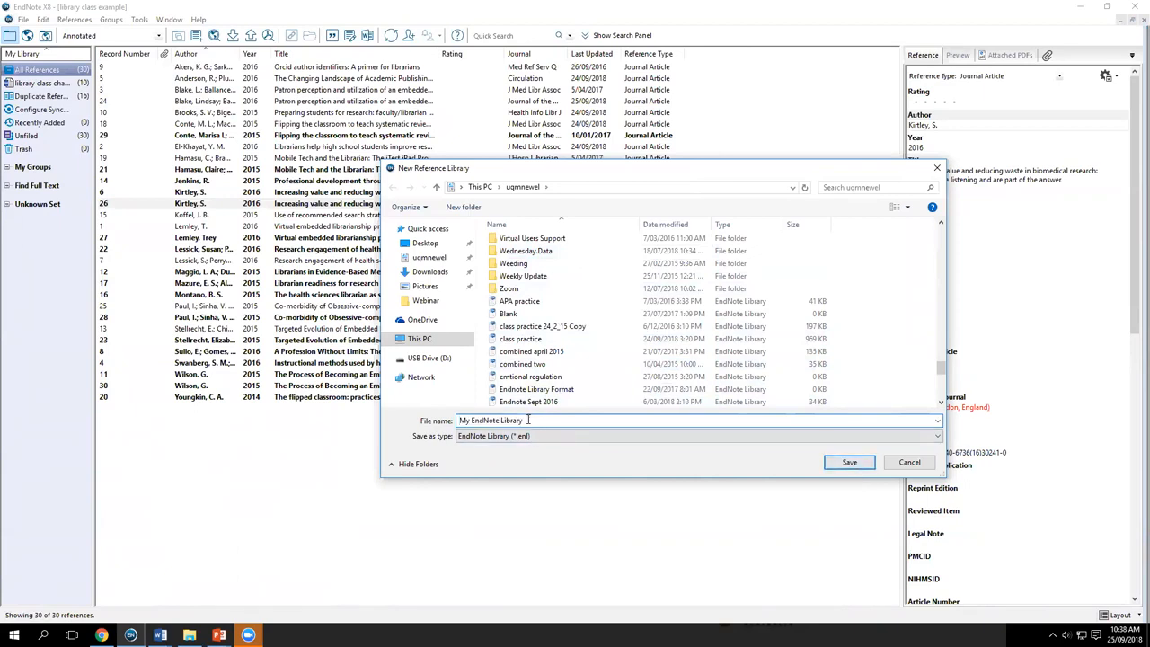
text(_webinar)
click(857, 463)
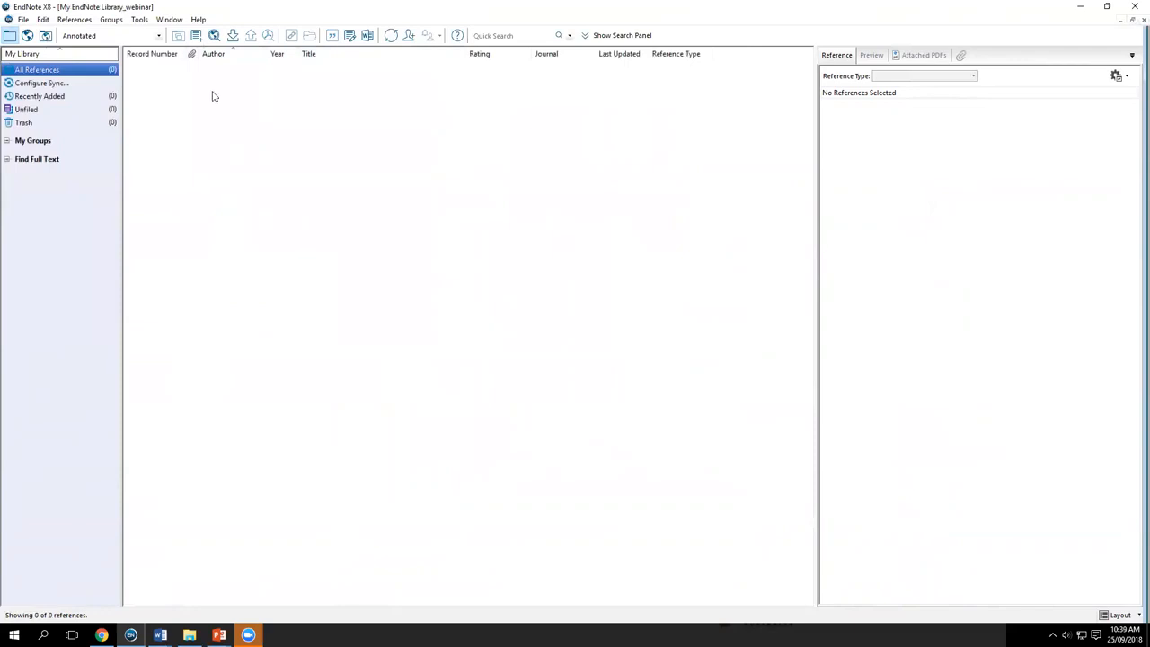
Step: Start a file import into the new library and choose the library class example EndNote library from the H: drive's Webinar folder
click(23, 20)
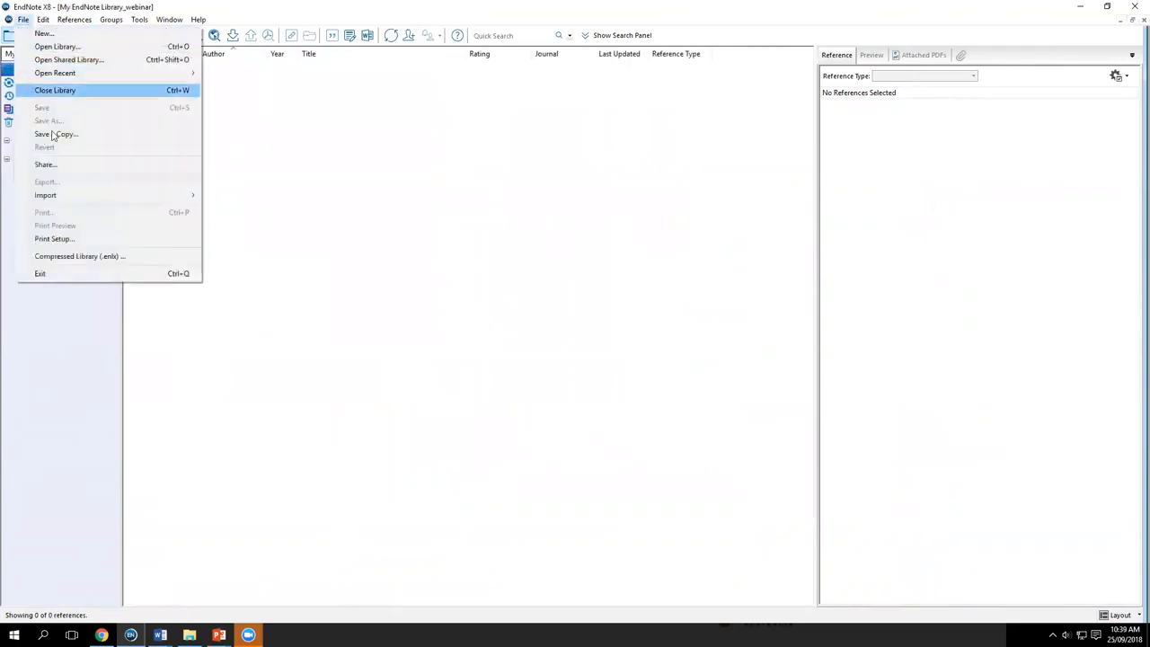
mouse_move(68, 195)
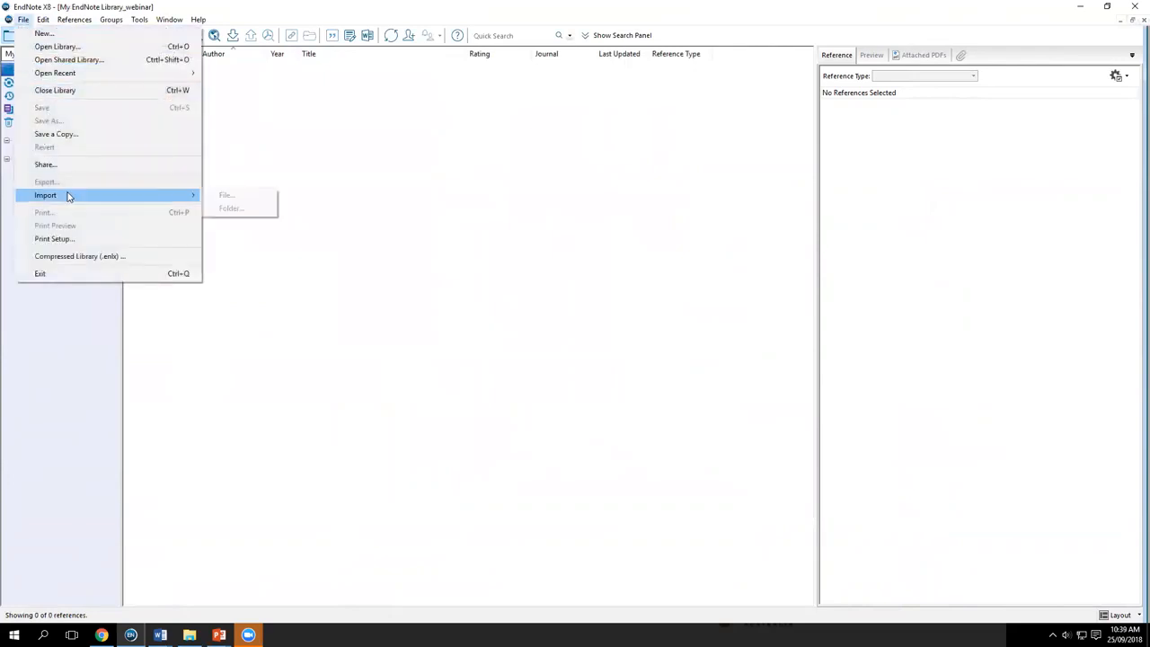
click(222, 196)
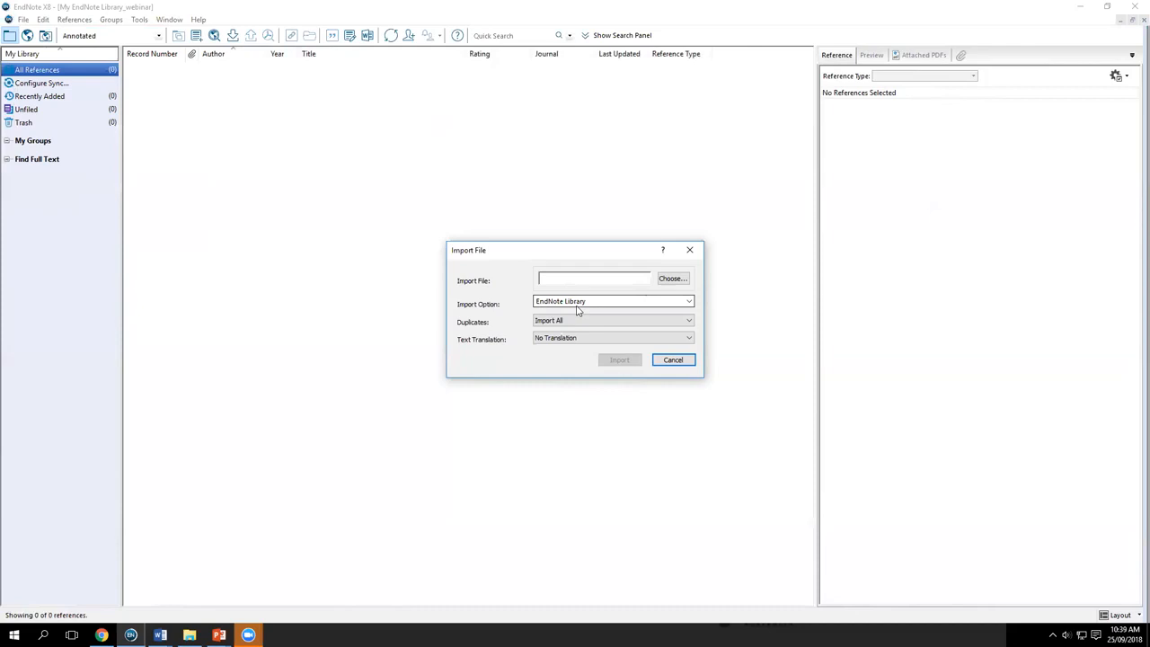
click(670, 281)
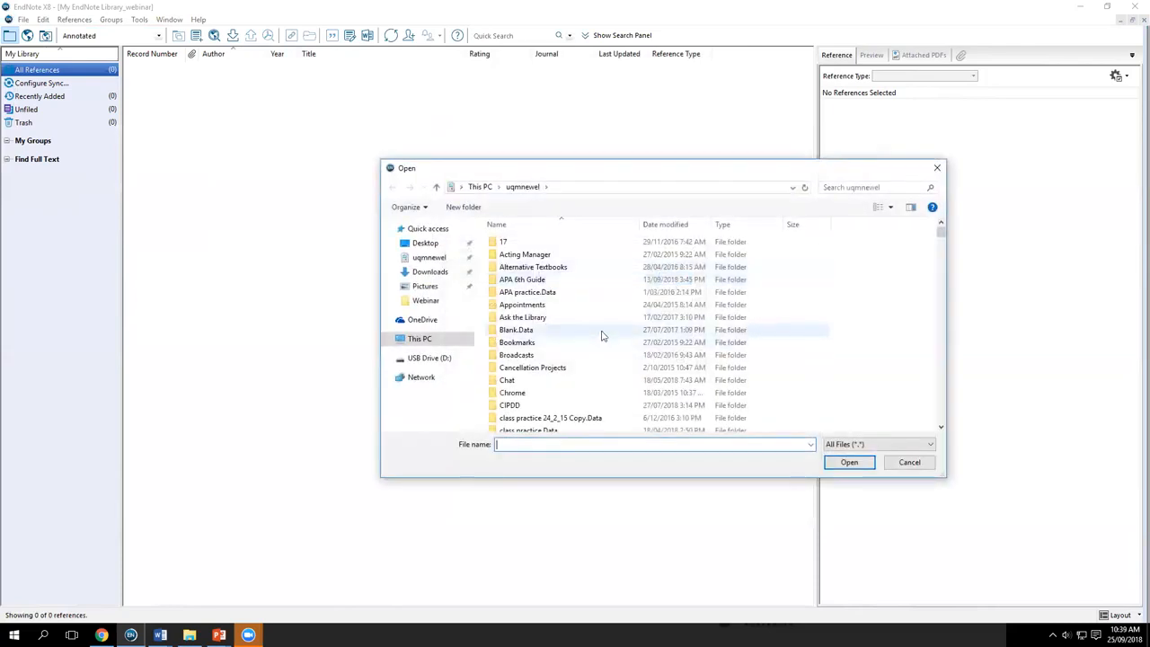
scroll(602, 337, down, 4)
click(415, 339)
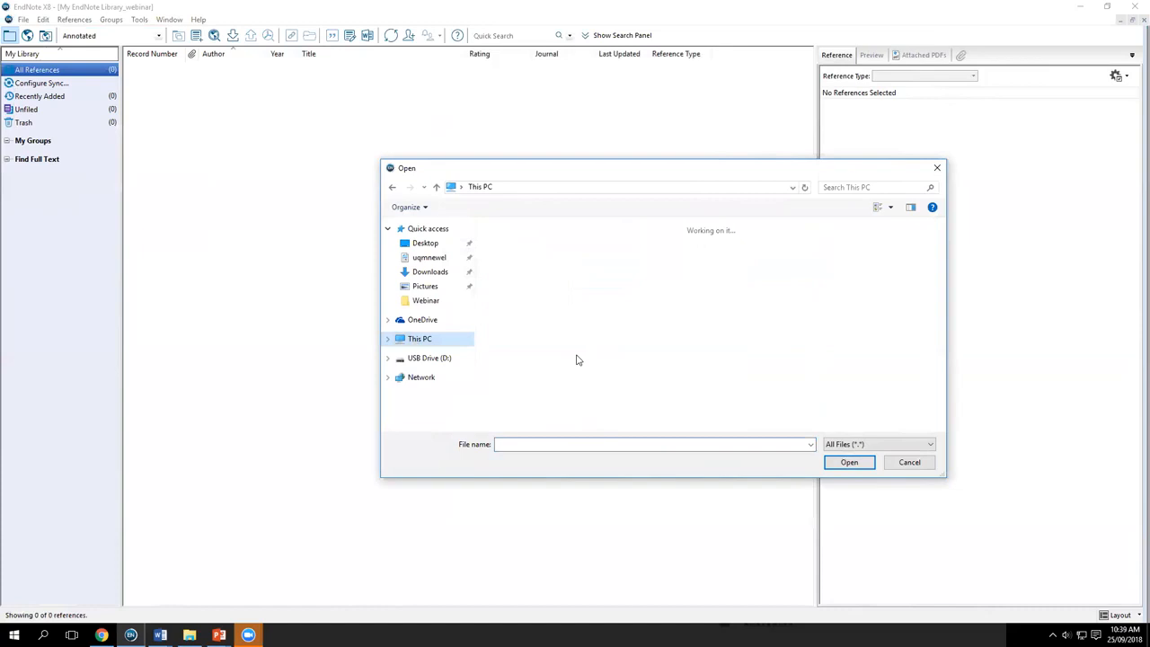
double_click(577, 390)
scroll(629, 373, down, 15)
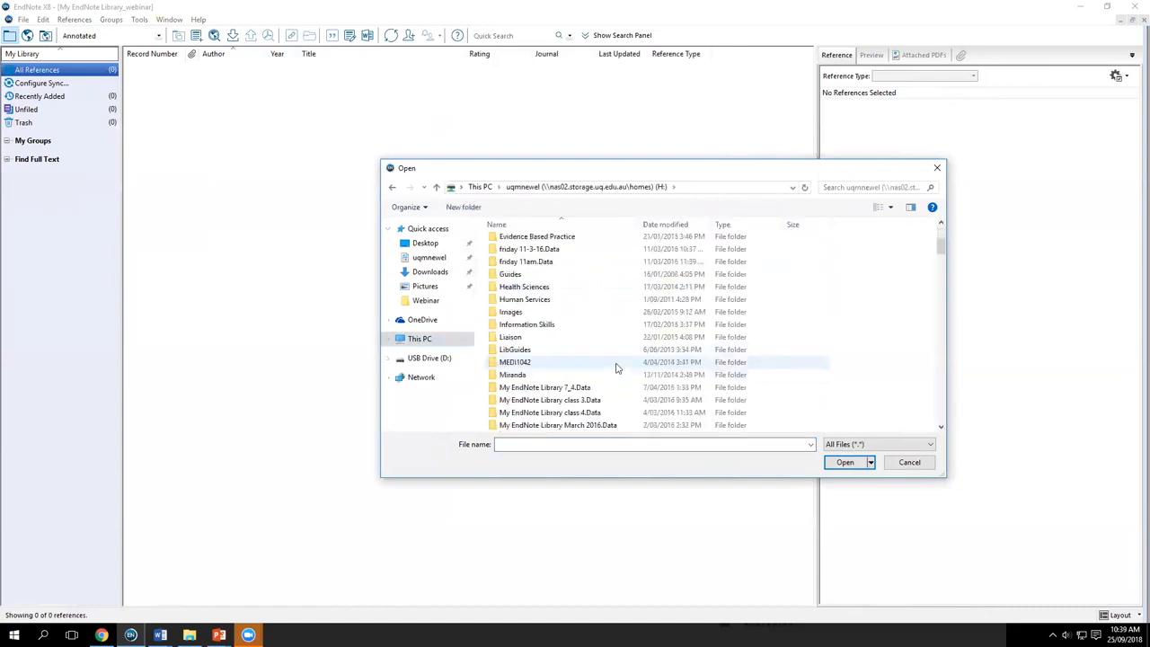
scroll(616, 368, down, 5)
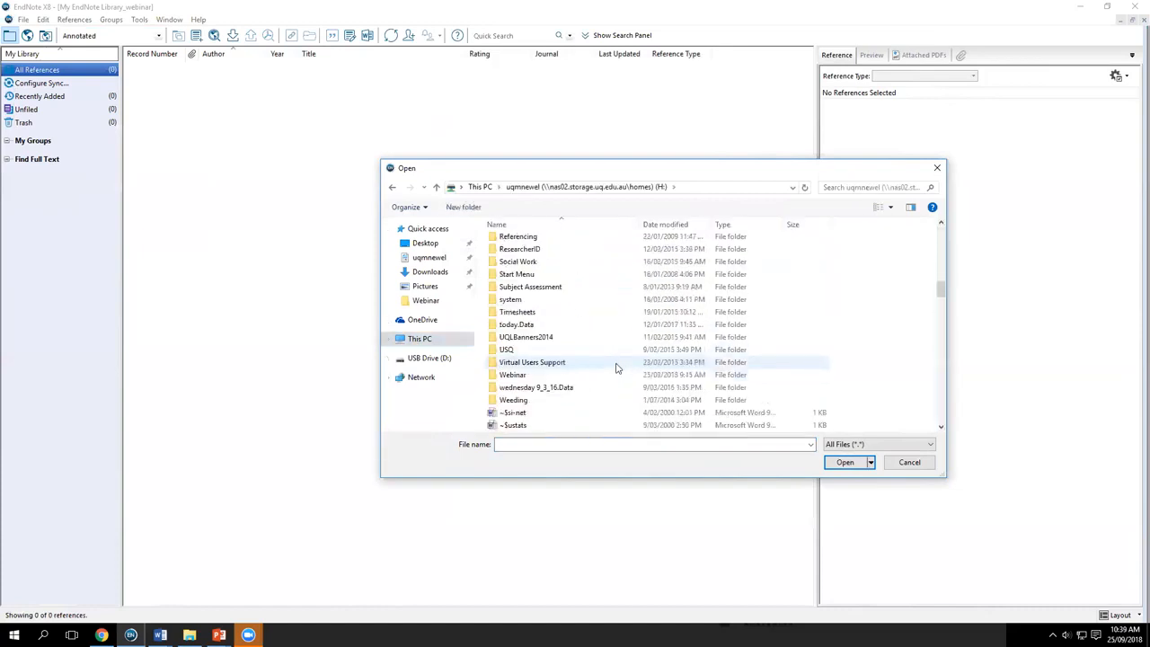
double_click(514, 299)
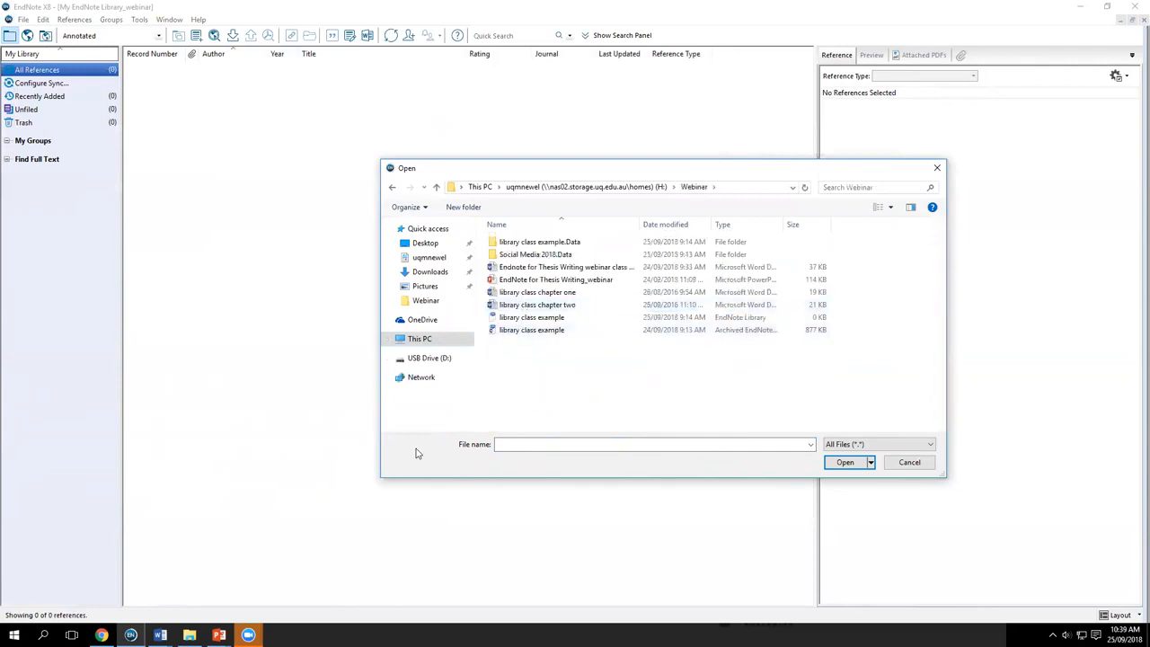
click(518, 320)
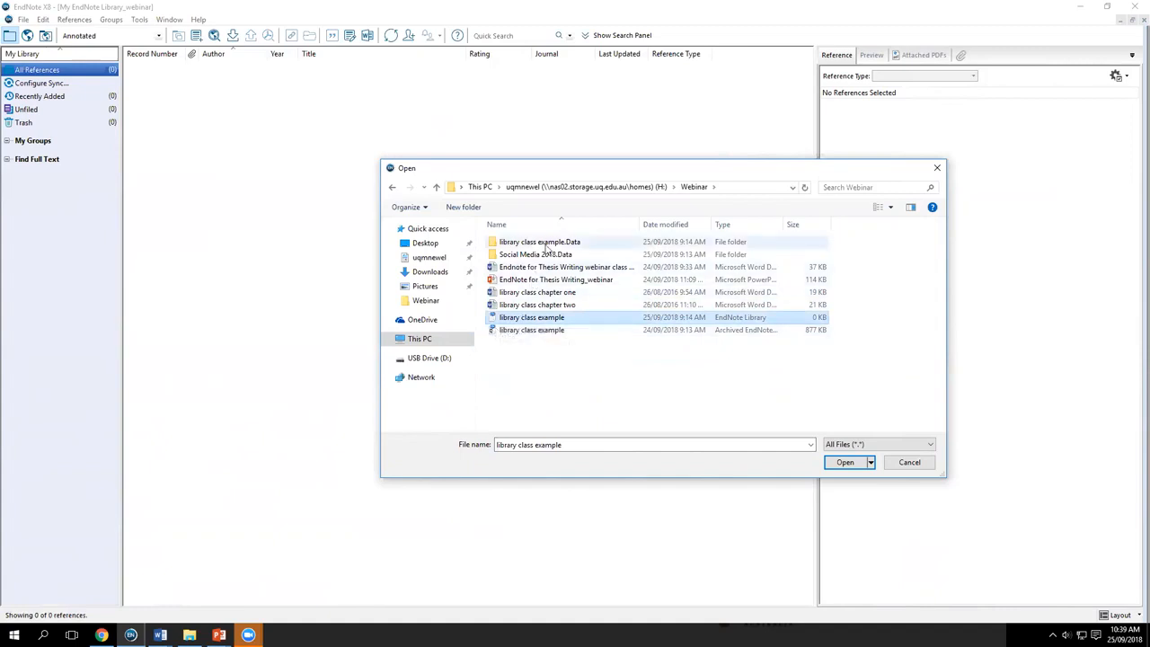
click(845, 462)
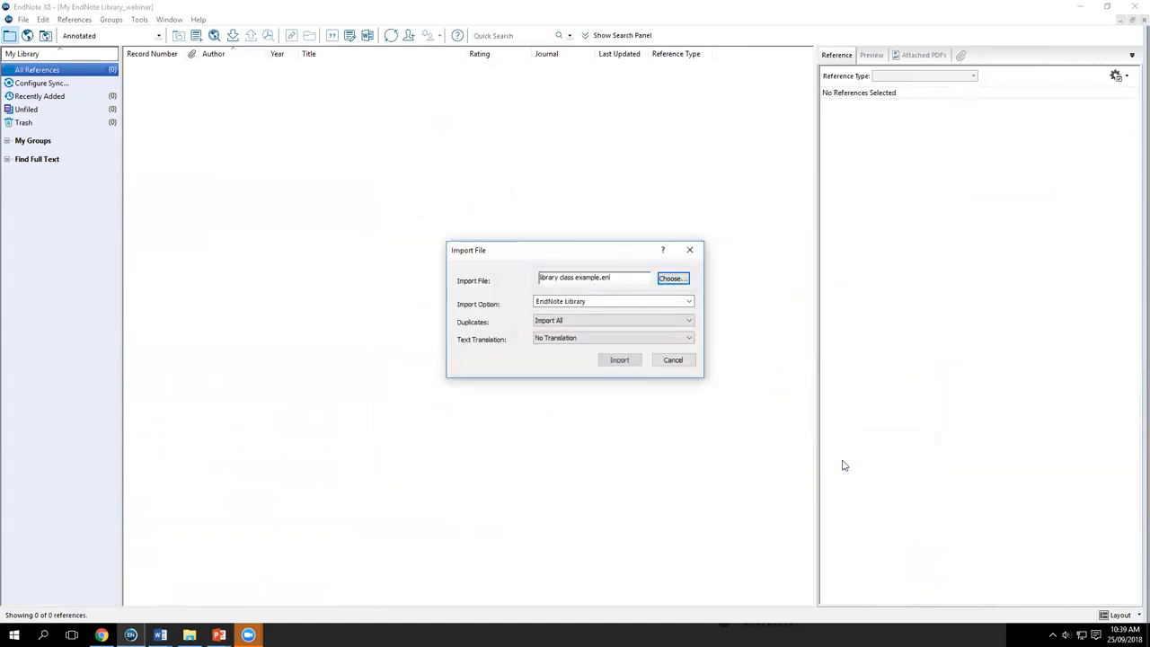
Step: Set duplicates to Import All and import the chosen library's references with no text translation
click(616, 323)
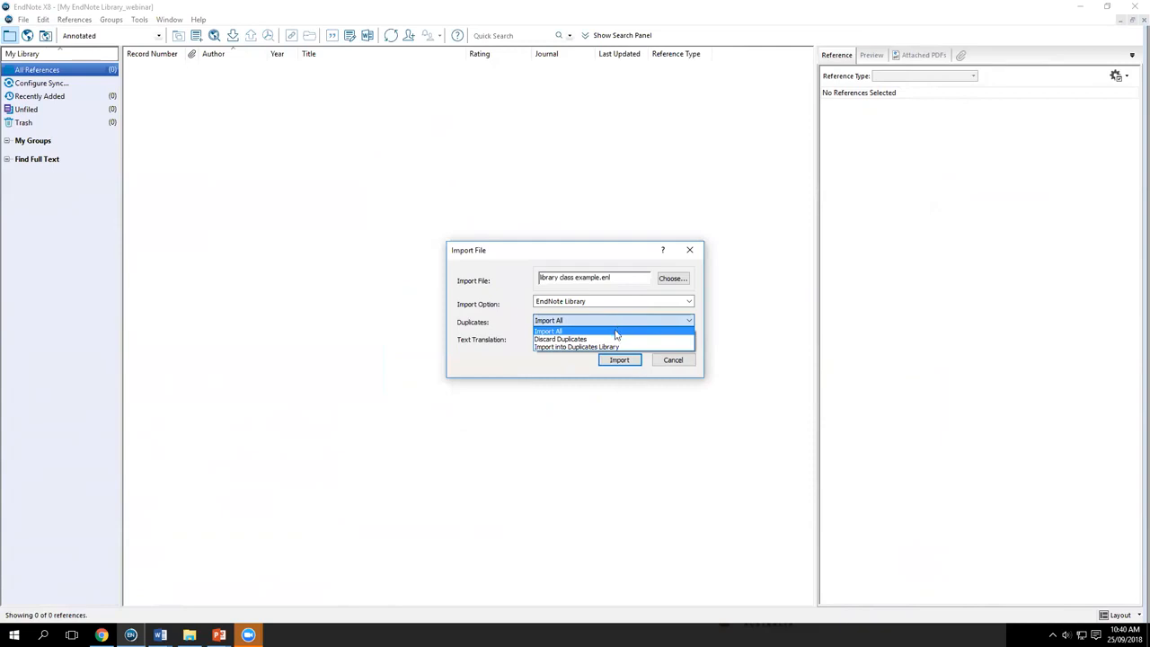
click(616, 332)
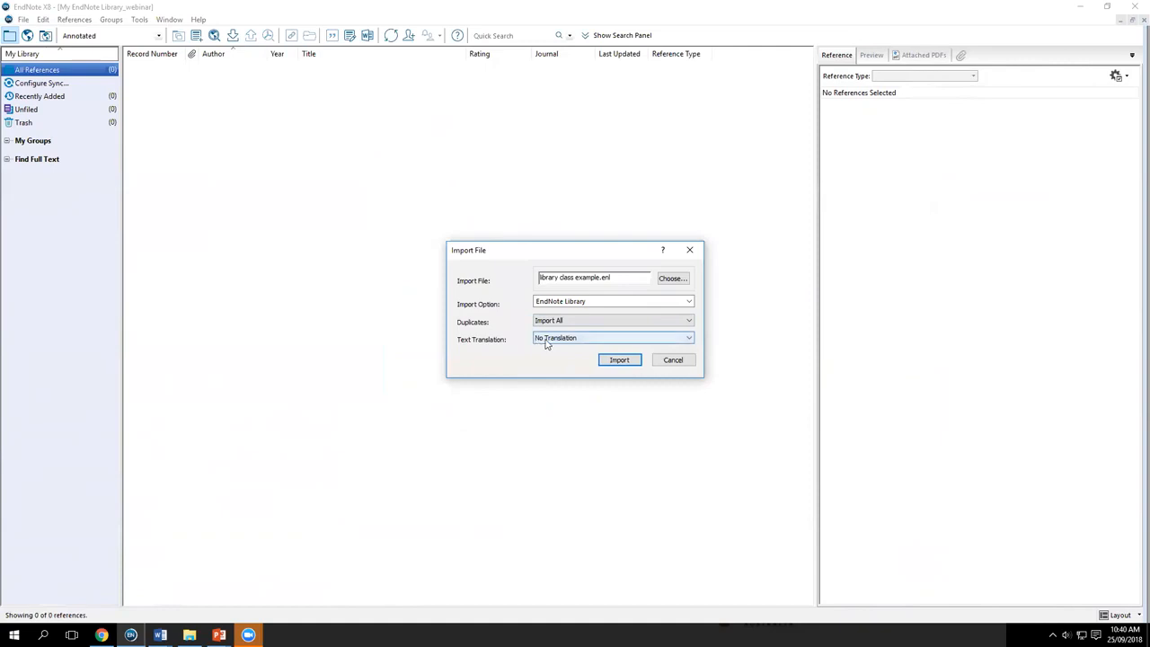
click(620, 360)
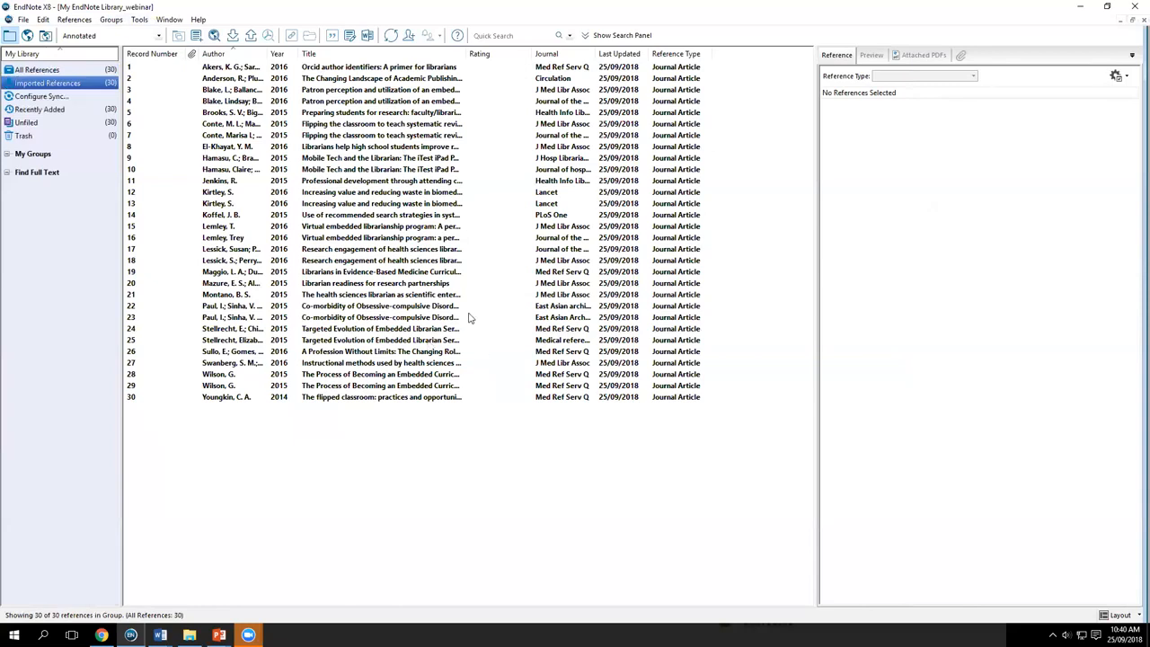
Step: Tile the library class example and My EndNote Library_webinar libraries vertically to compare them, and maximize library class example
click(169, 19)
click(207, 120)
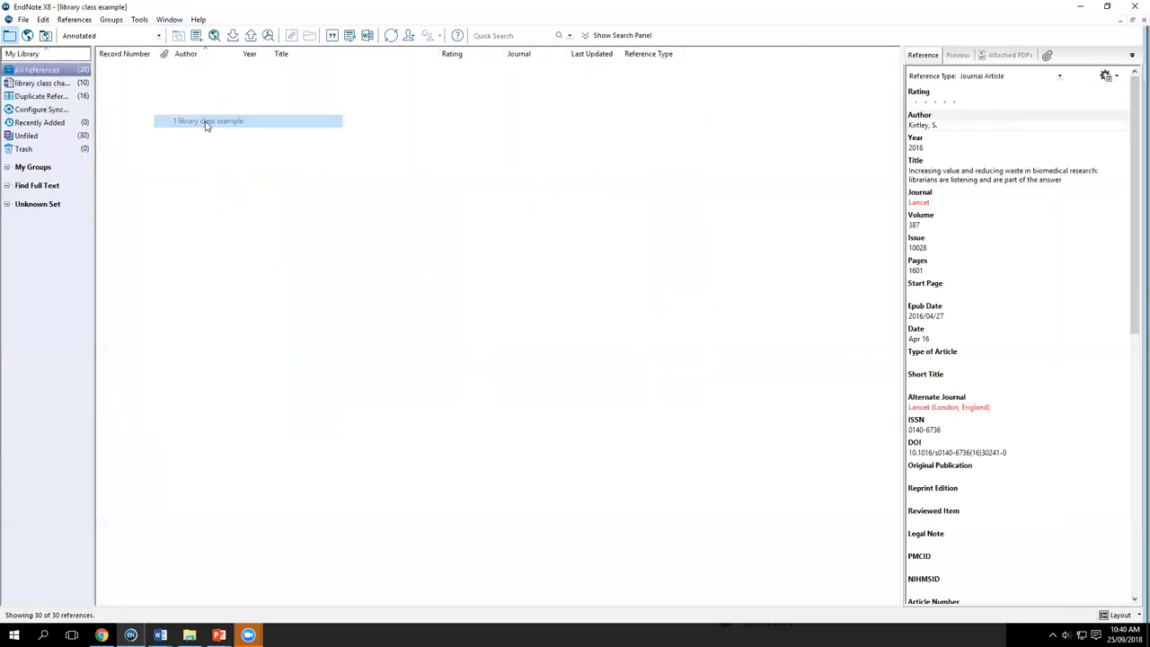
click(166, 20)
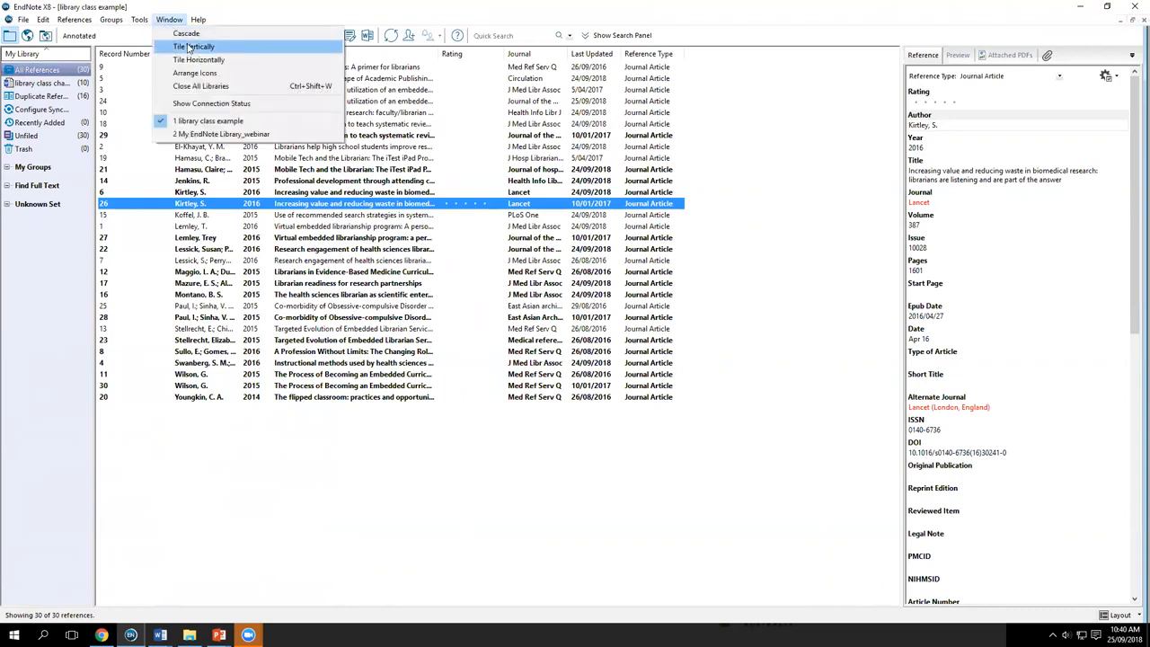
click(189, 46)
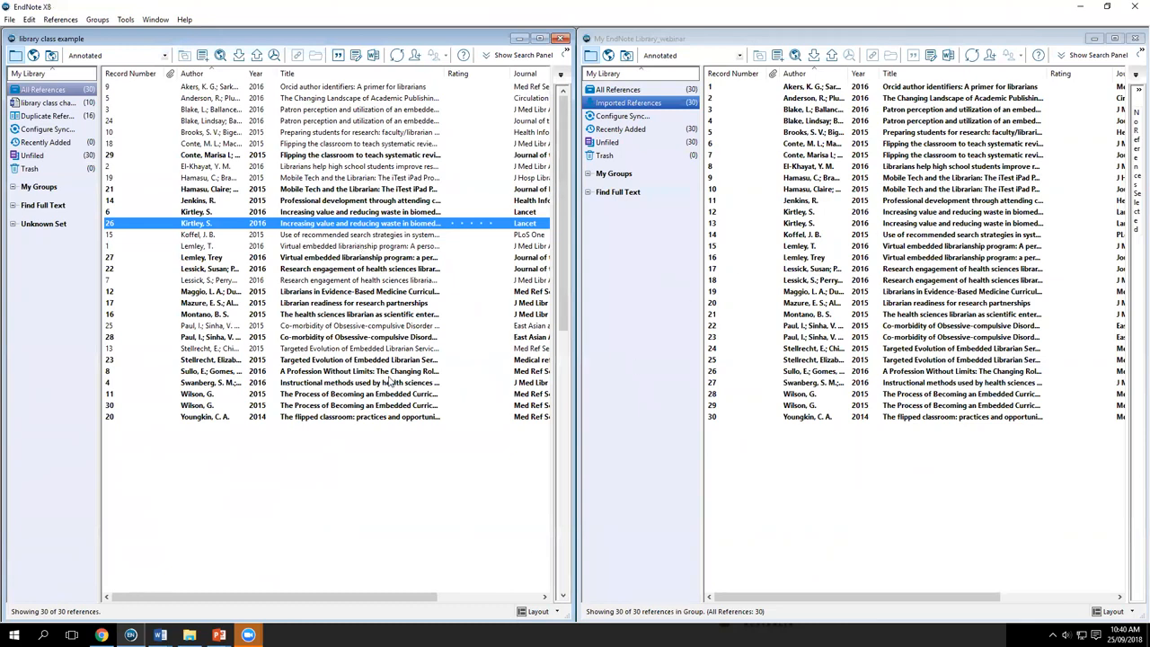
click(540, 38)
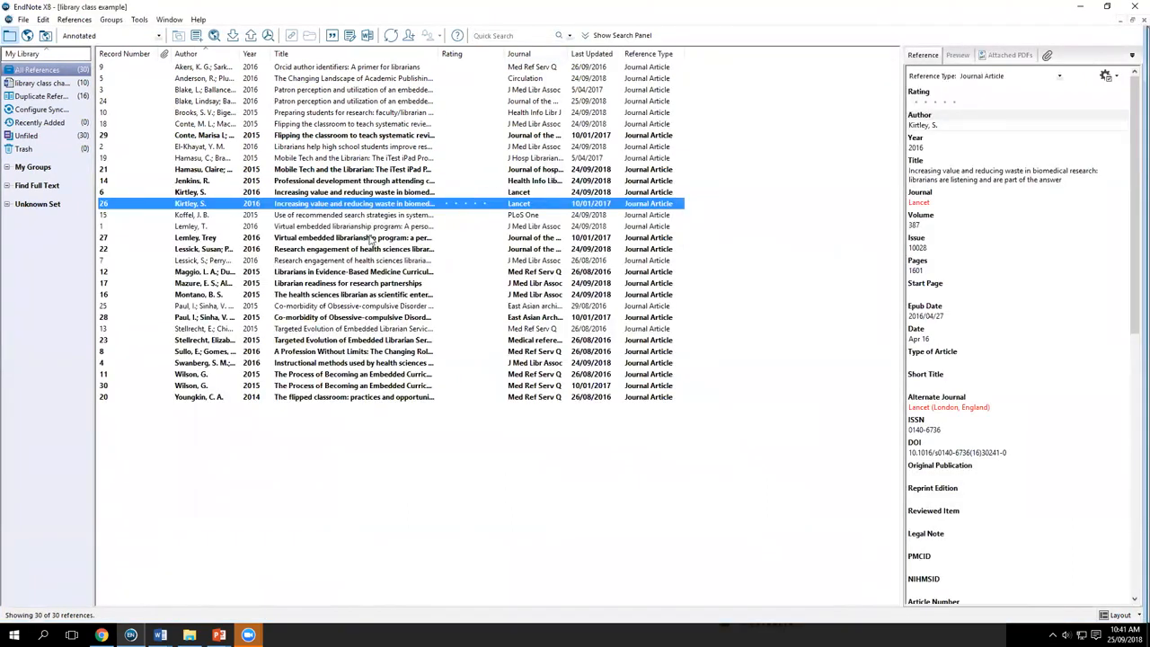
Step: Select several nonadjacent references in library class example, check the Copy References To destinations, and dismiss the options without copying
ctrl+click(345, 159)
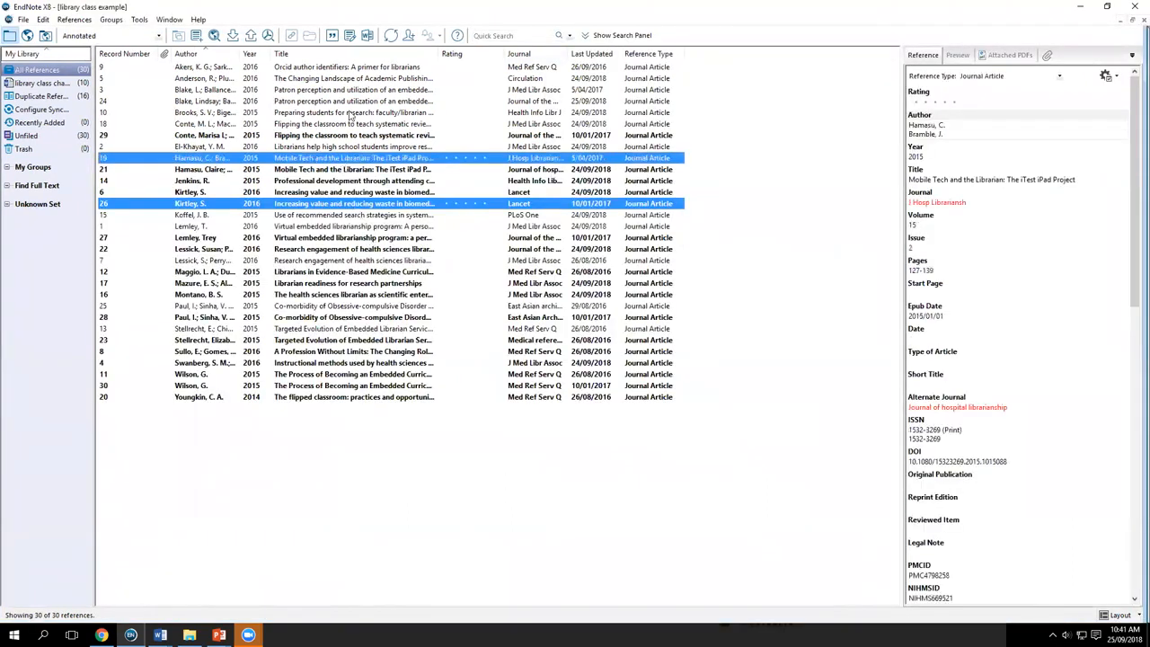
ctrl+click(350, 113)
ctrl+click(349, 91)
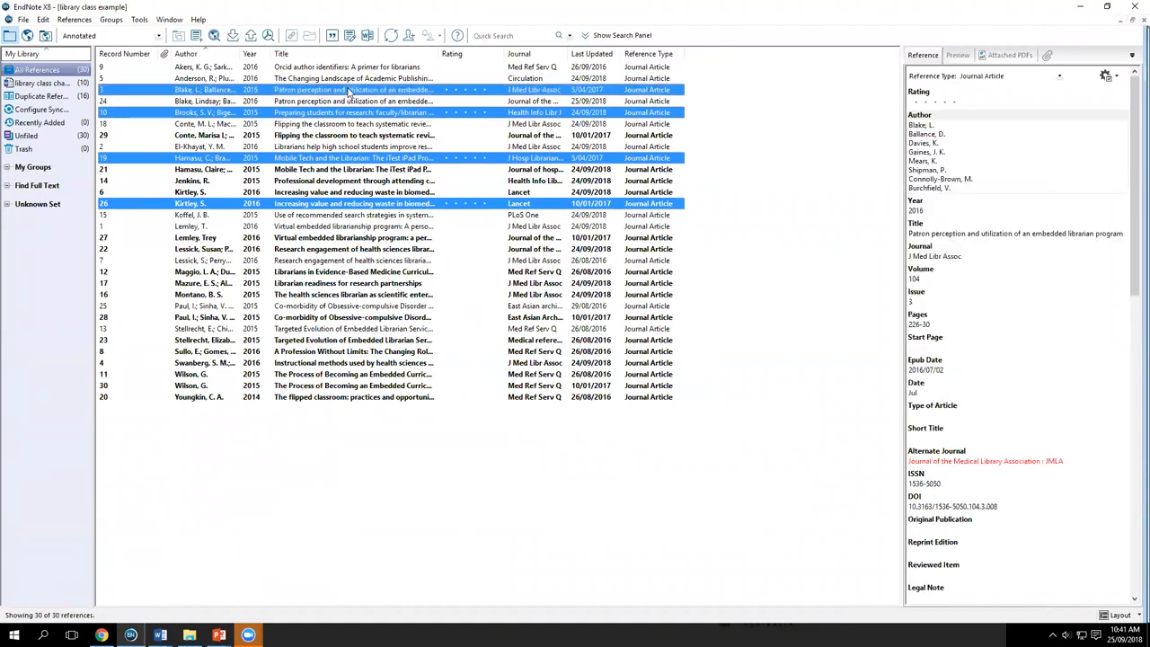
right_click(367, 160)
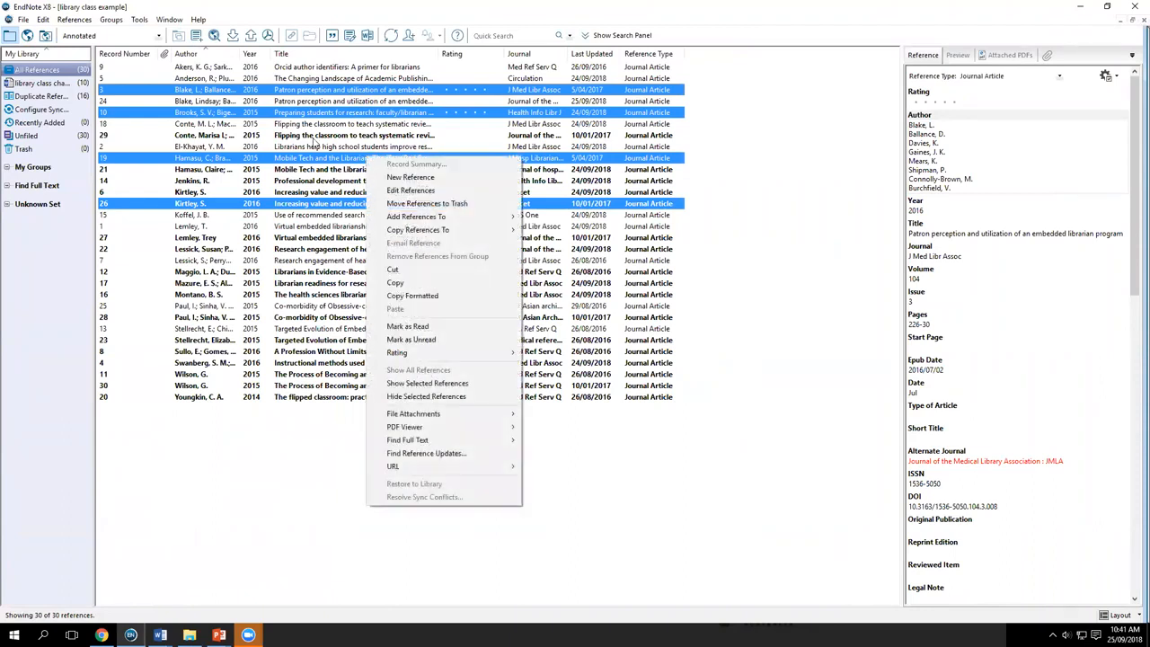
click(74, 19)
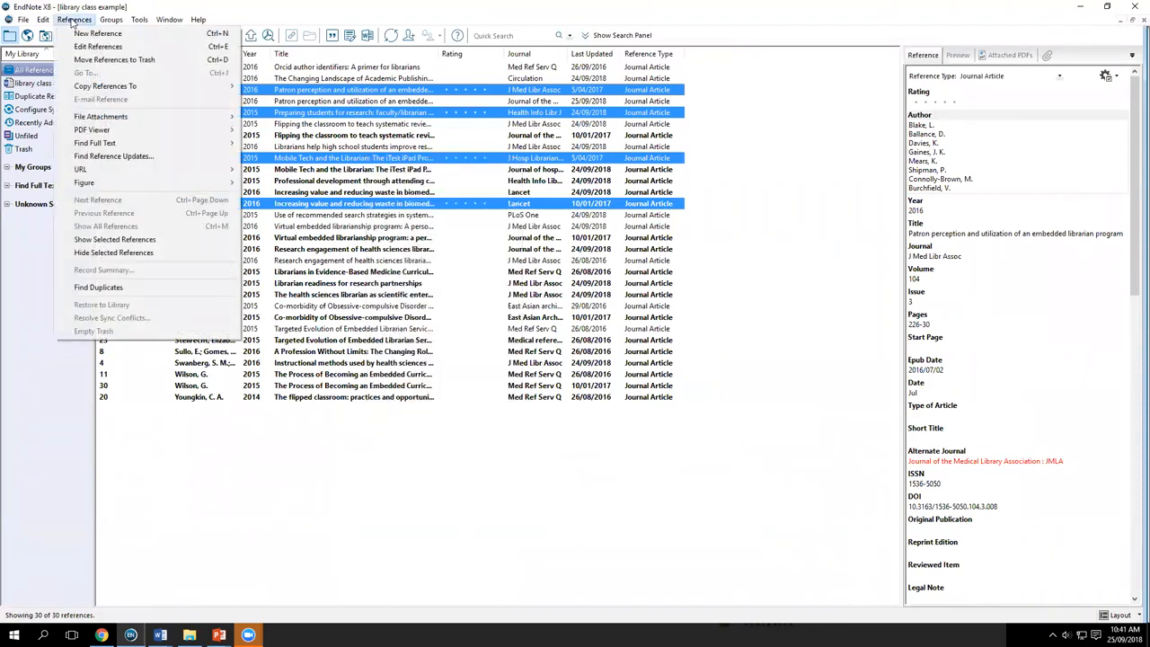
mouse_move(116, 90)
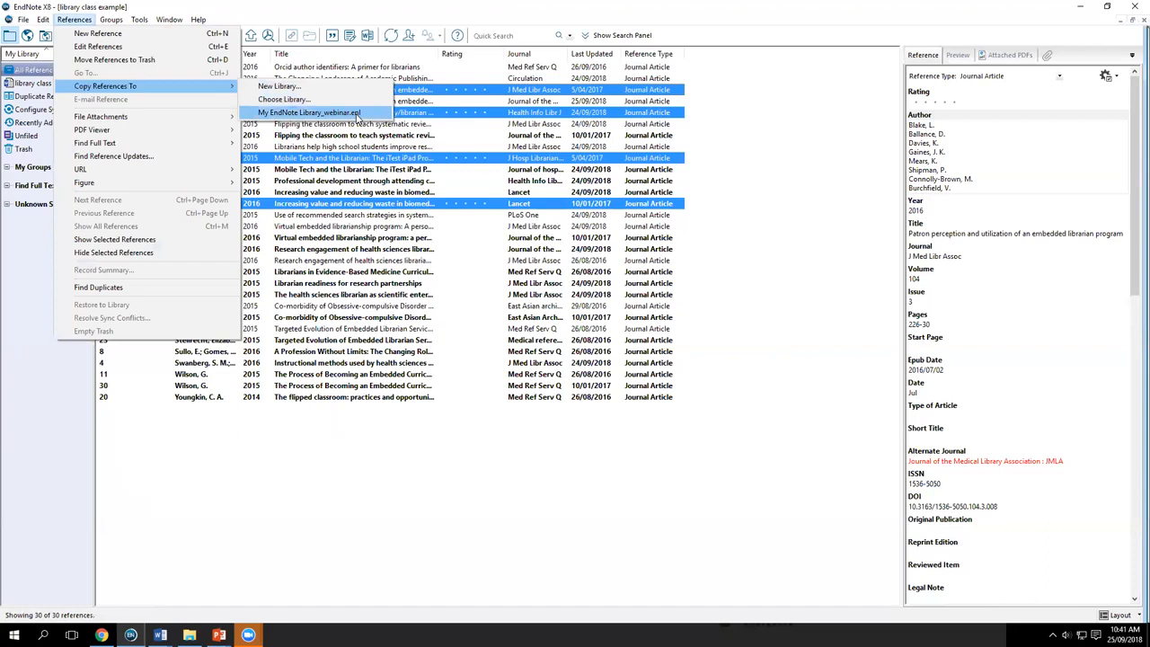
click(404, 459)
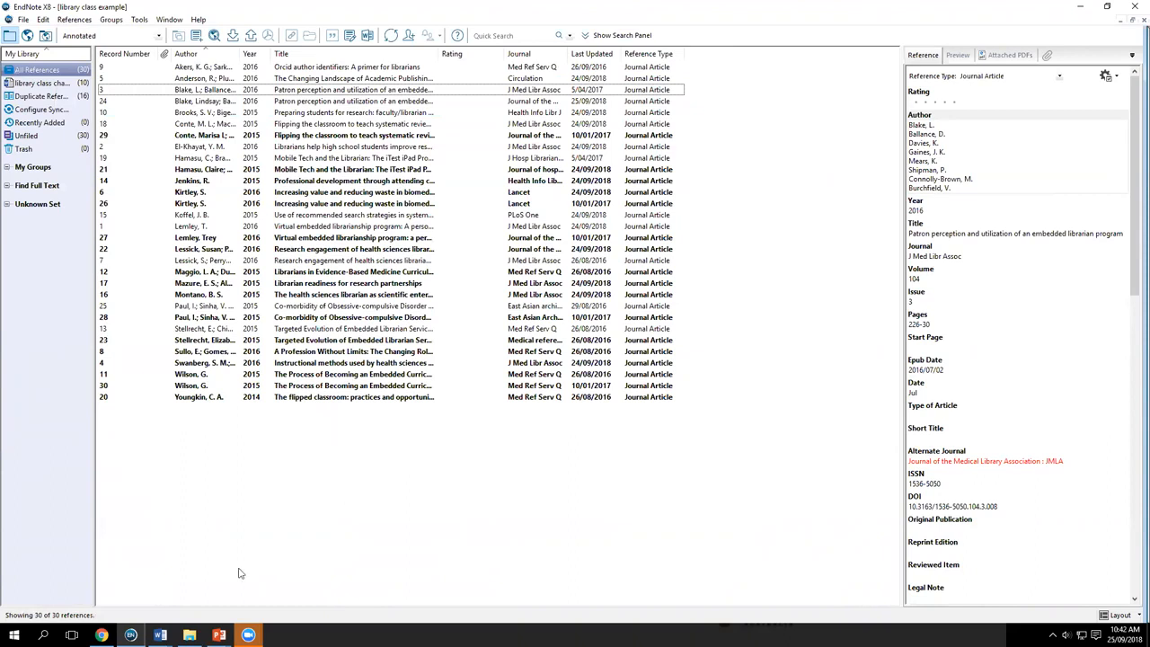
Step: Switch to Word, view the library class chapter one and chapter two documents, and create a new blank document
mouse_move(160, 635)
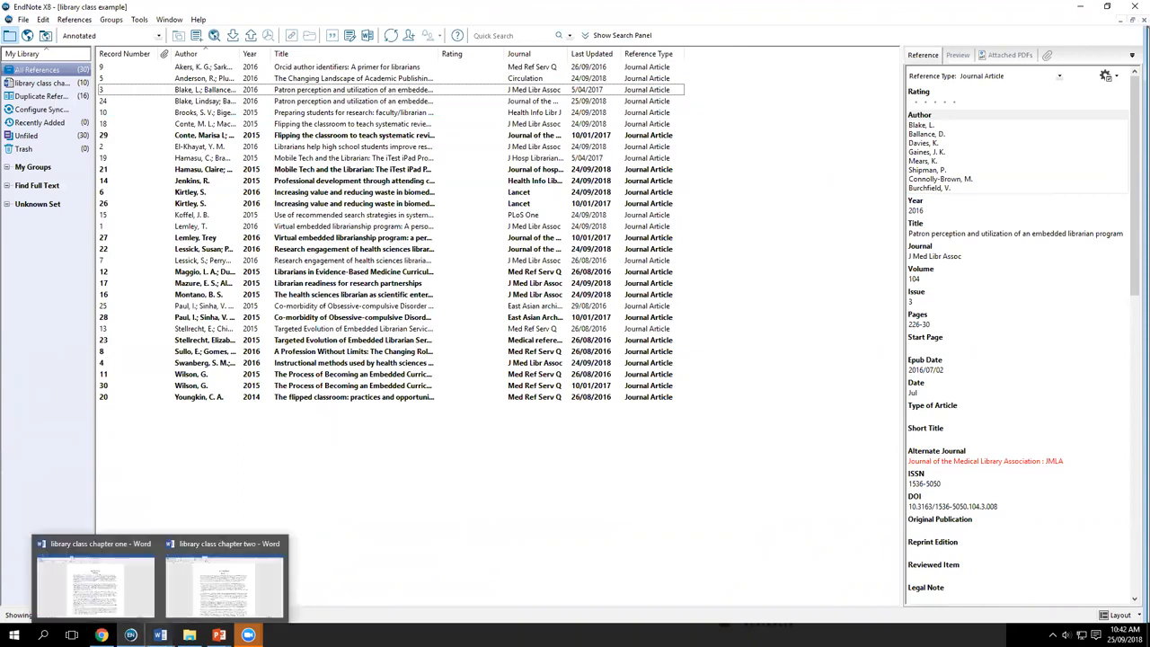
click(135, 603)
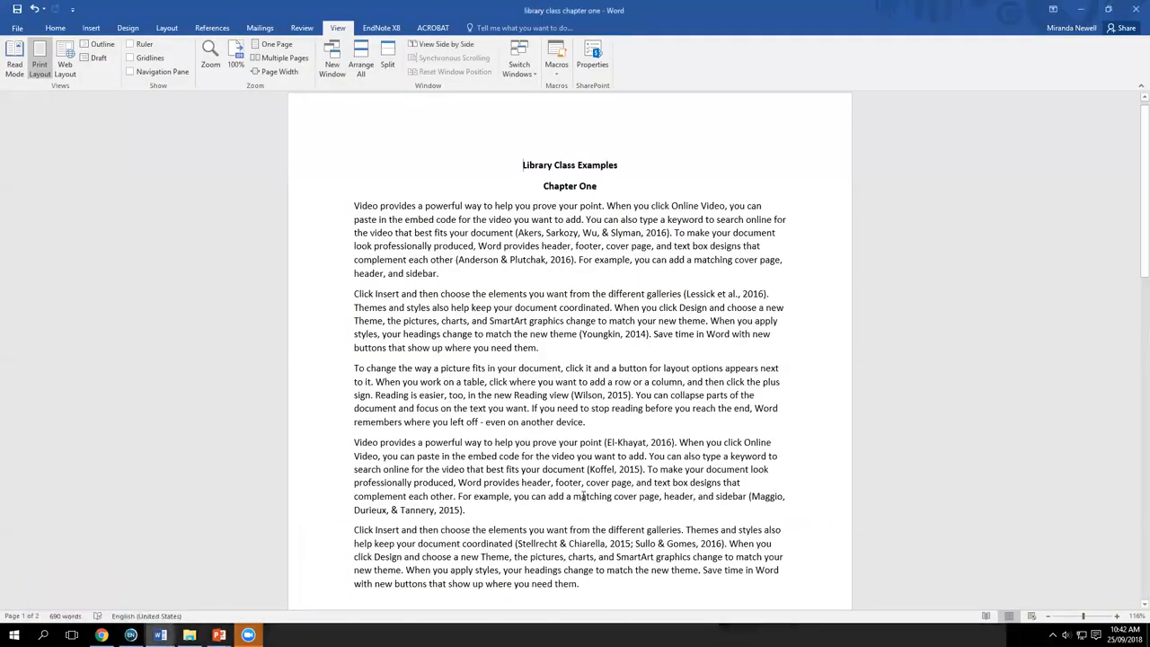
mouse_move(159, 635)
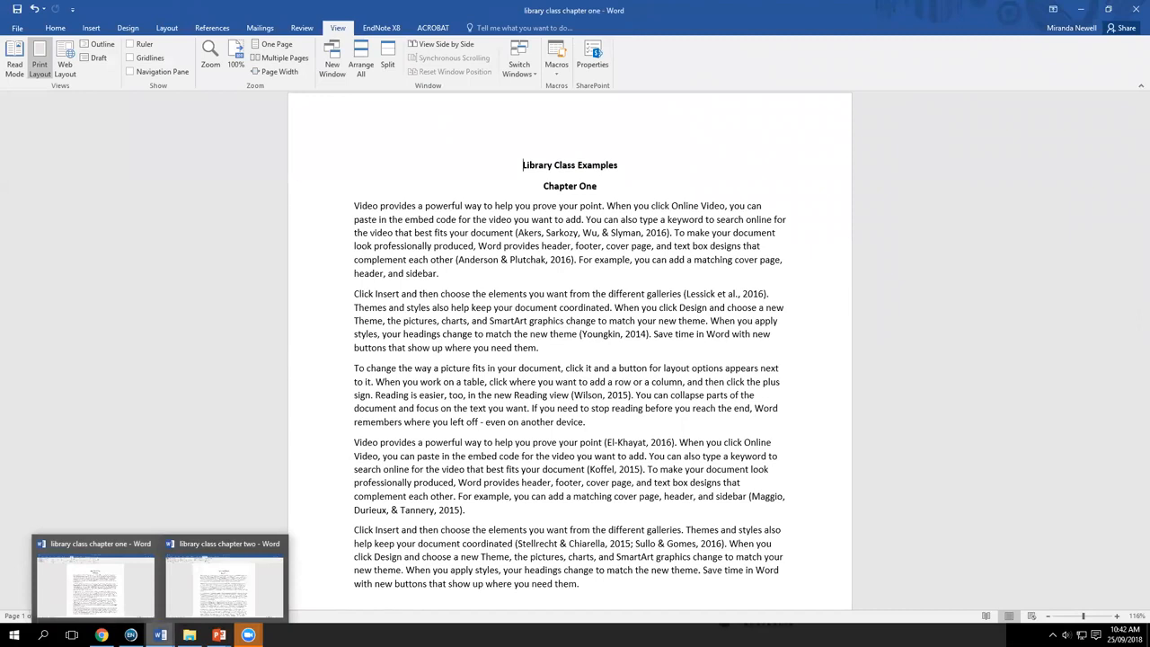
click(265, 599)
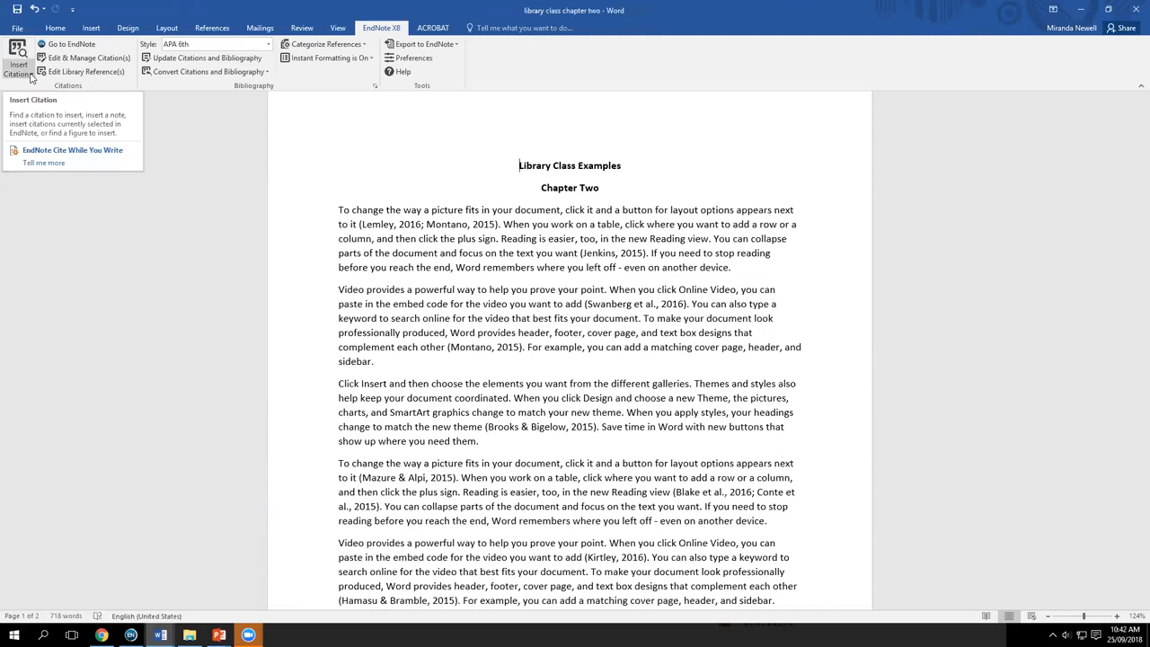
click(18, 31)
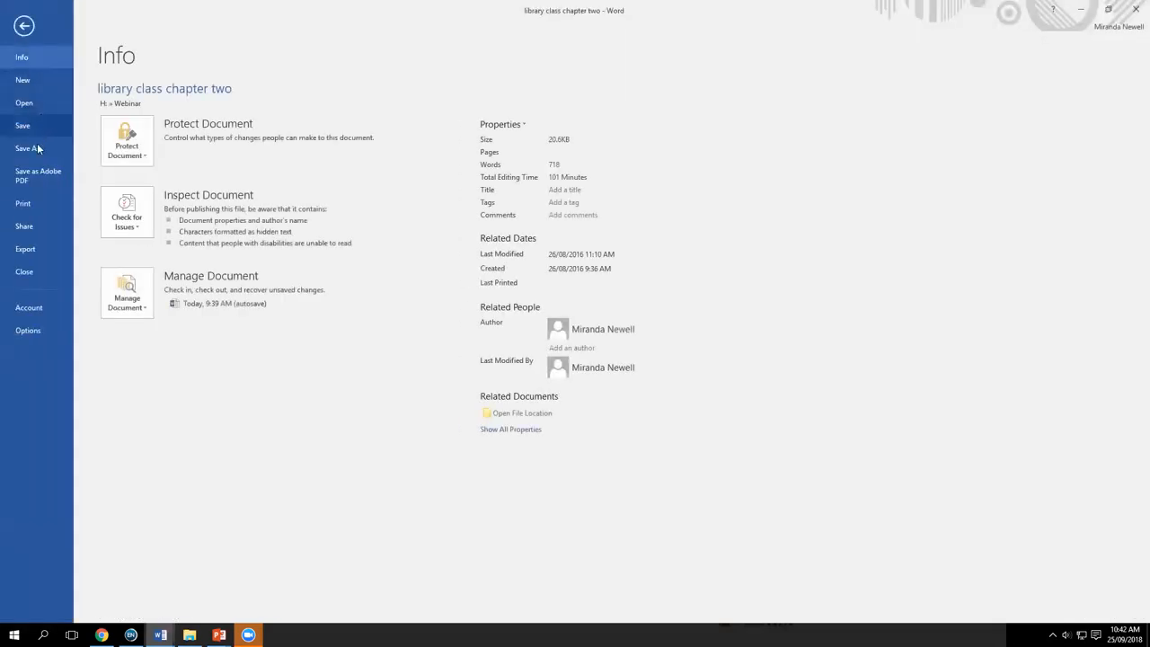
click(23, 82)
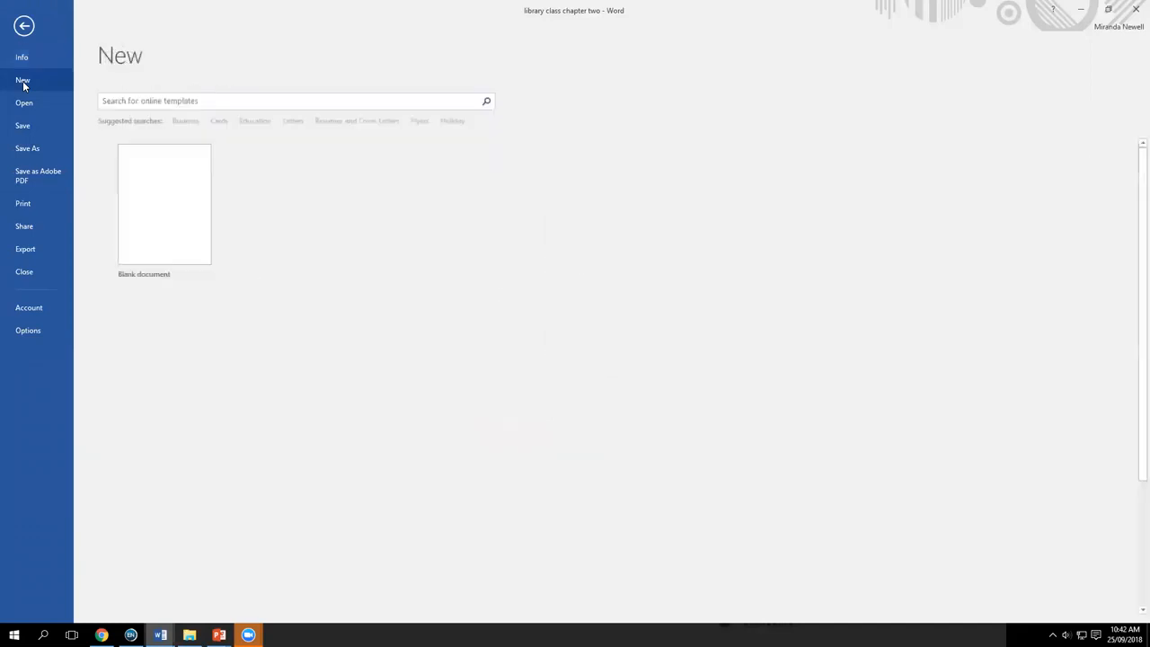
click(179, 207)
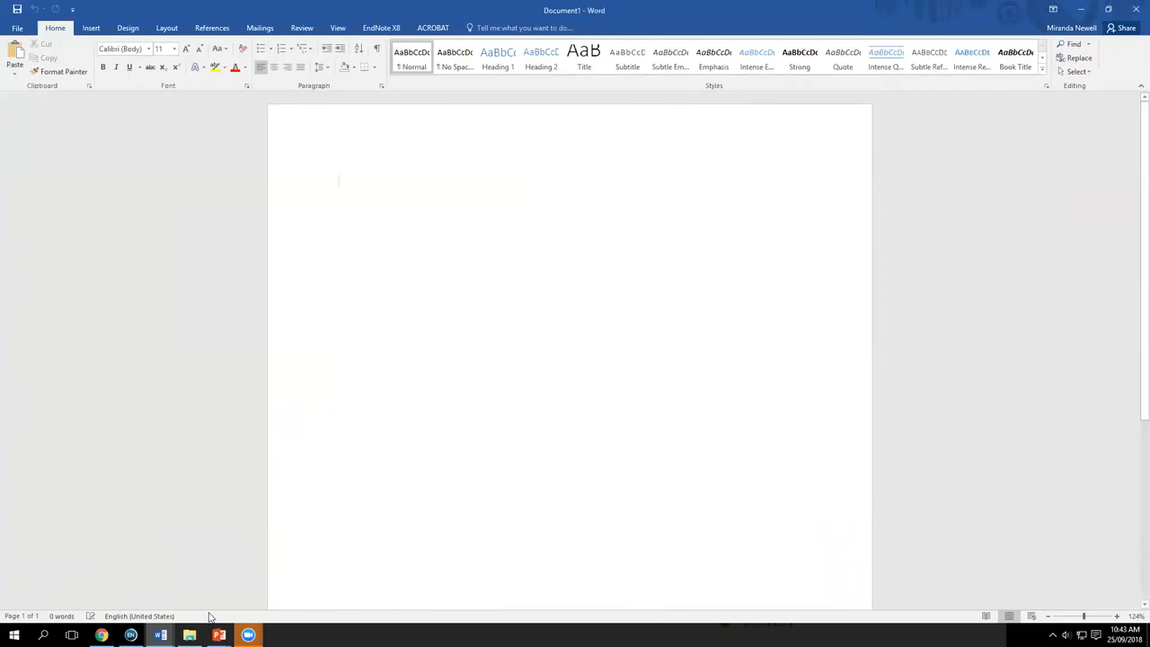
Step: Convert the EndNote citations in library class chapter one to unformatted citations and look through the converted document
mouse_move(160, 635)
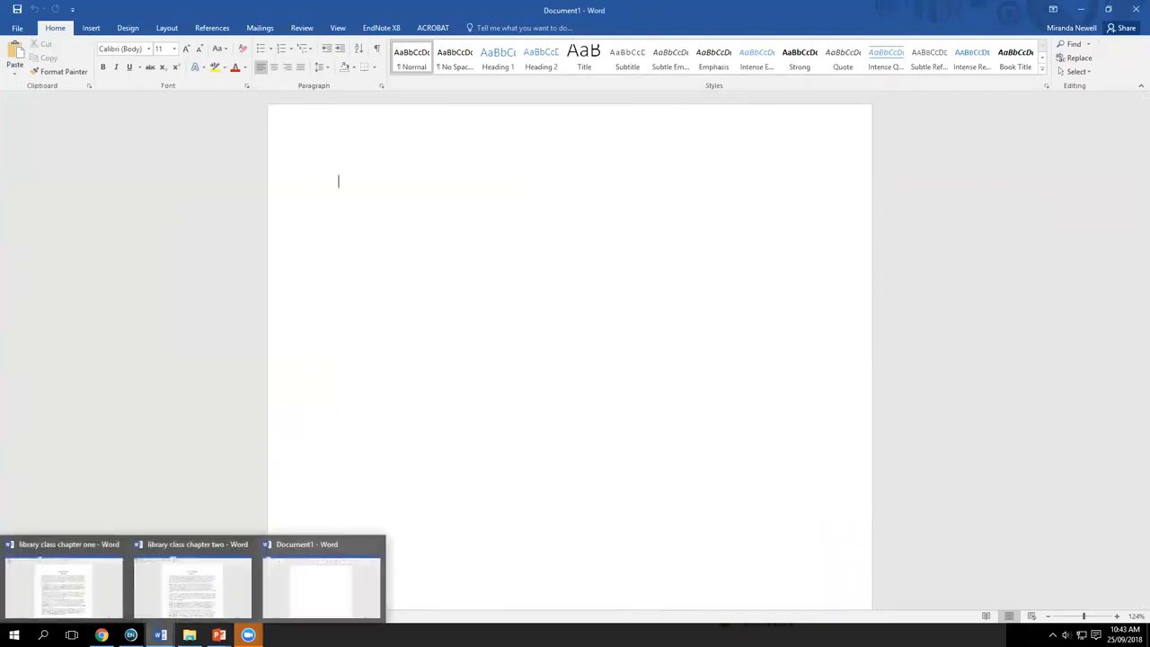
click(114, 598)
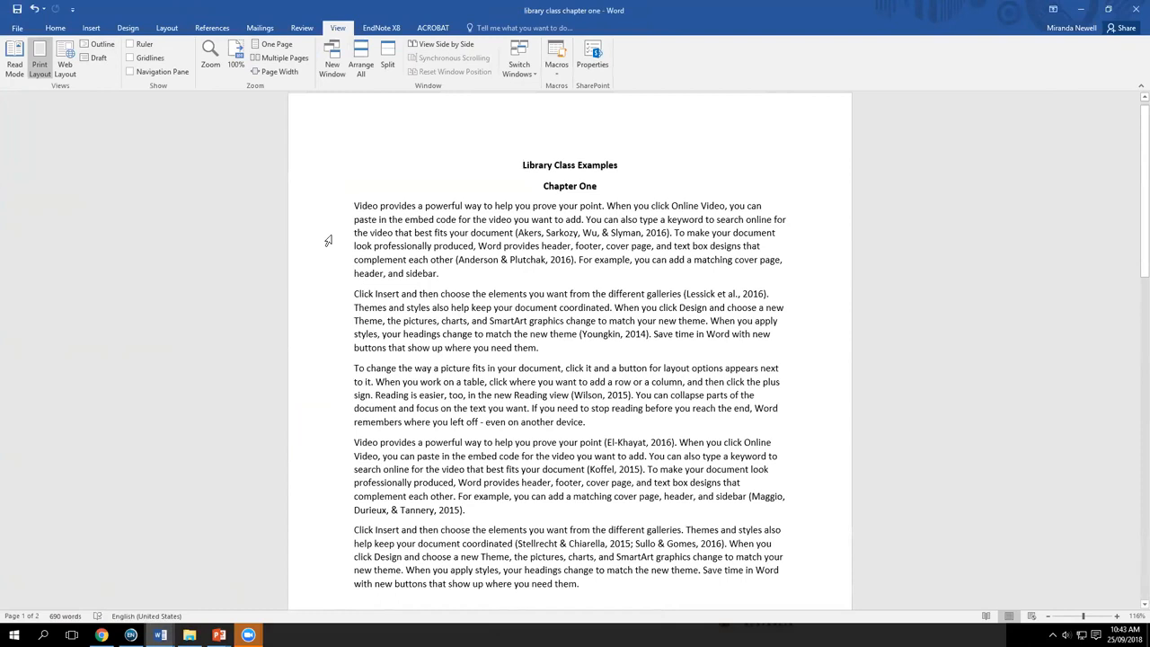
click(382, 32)
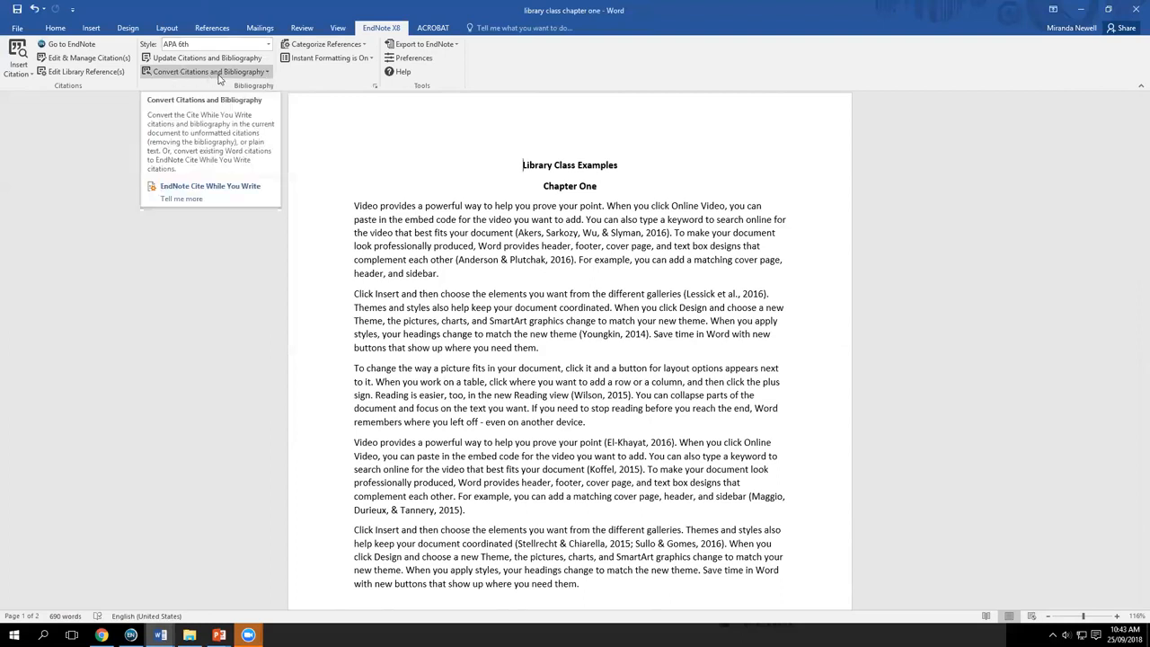
click(265, 73)
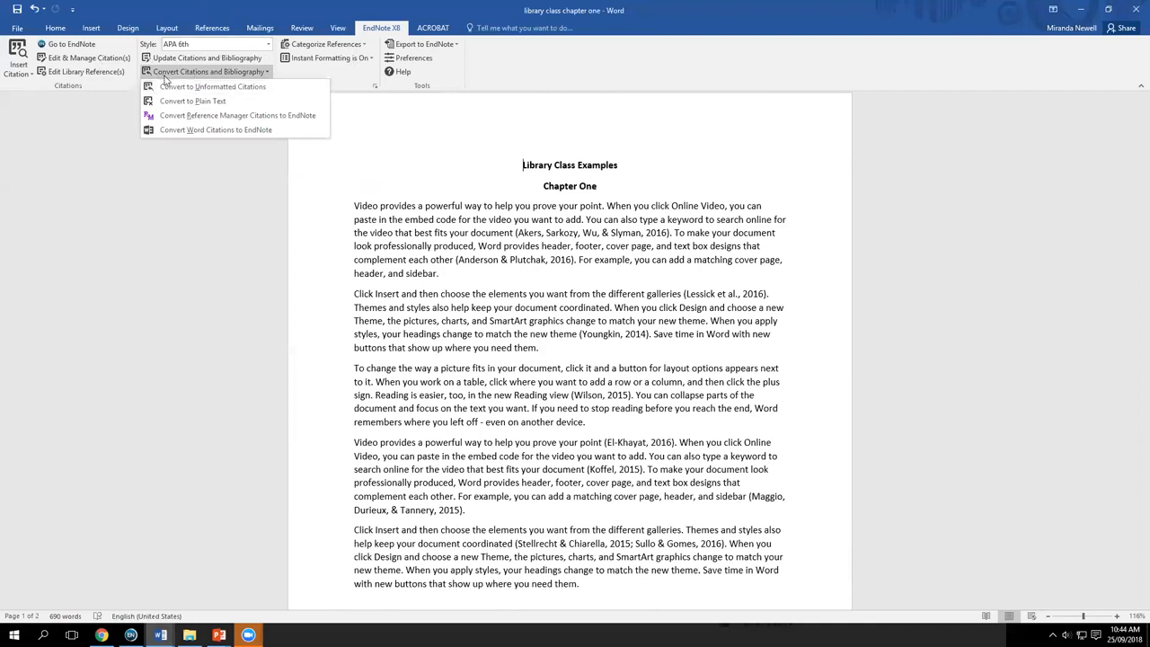
click(221, 87)
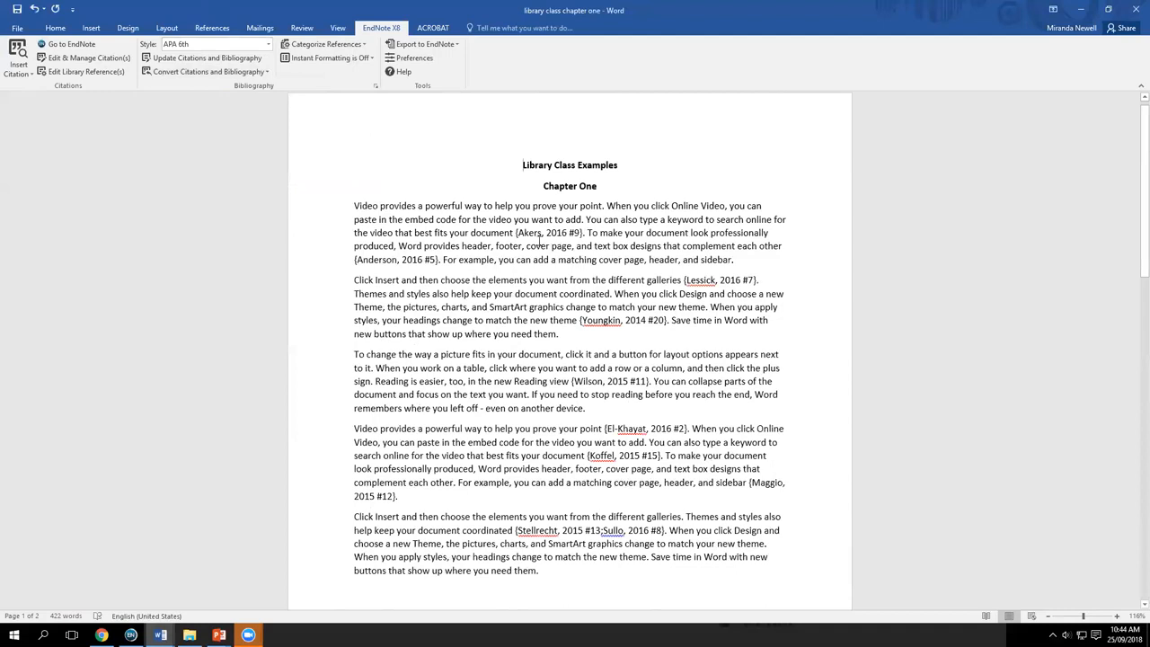
drag(532, 232, 585, 232)
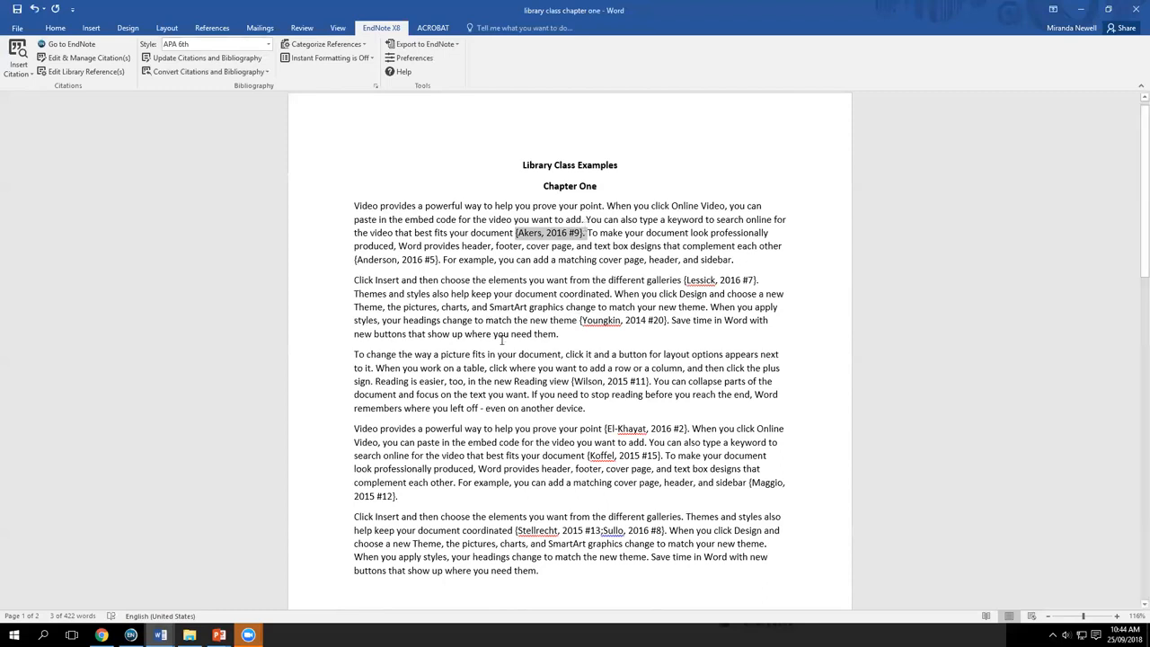
scroll(502, 341, down, 8)
scroll(501, 341, up, 3)
scroll(501, 340, up, 7)
Step: Convert the EndNote citations in library class chapter two to unformatted citations
mouse_move(160, 635)
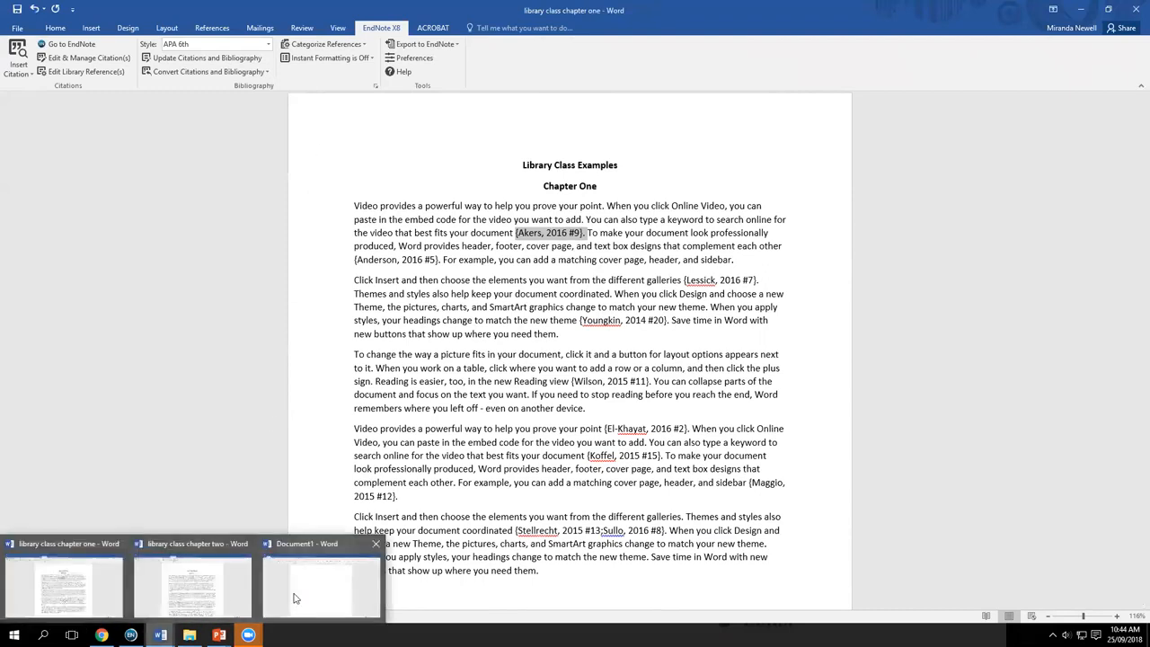
click(237, 589)
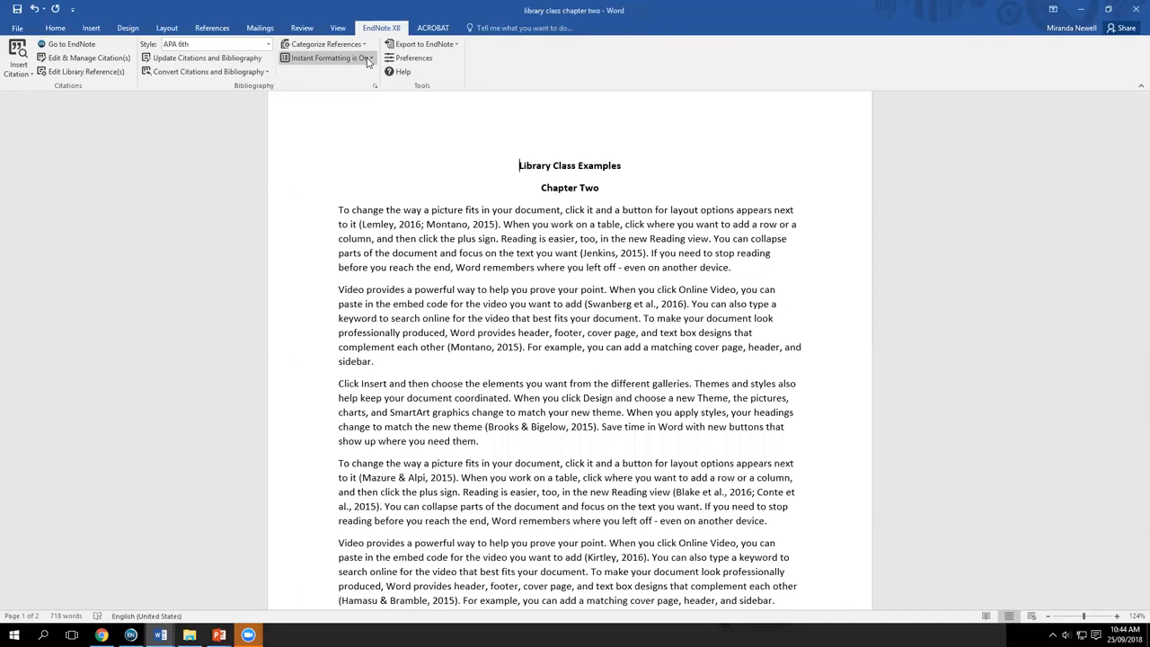
click(260, 71)
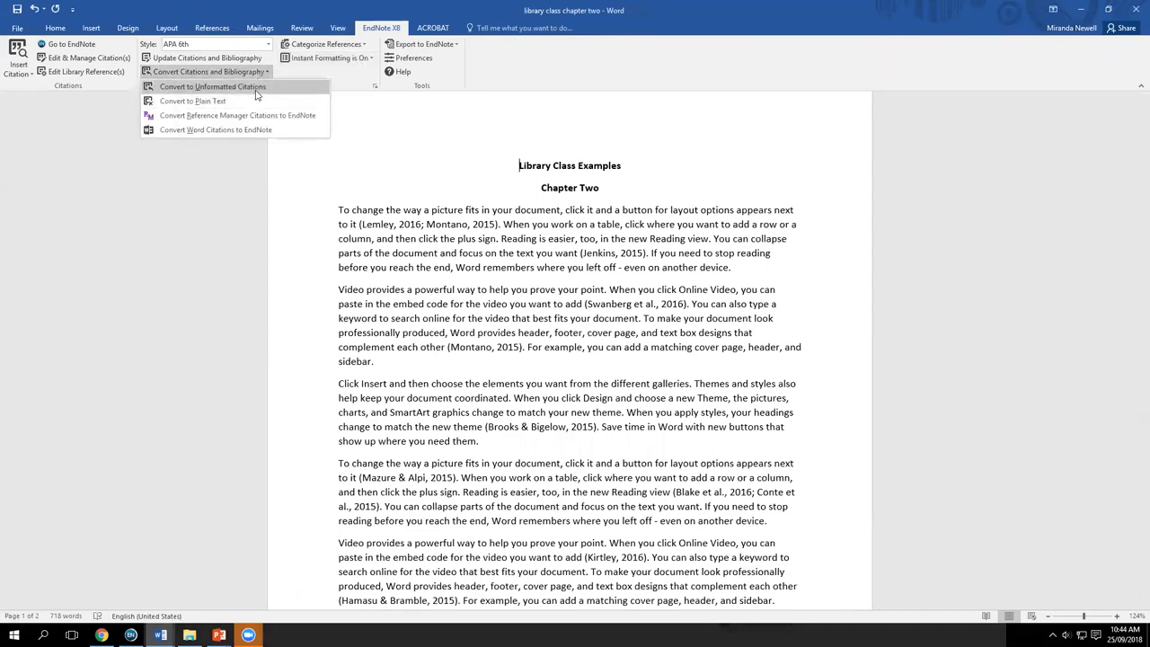
click(243, 86)
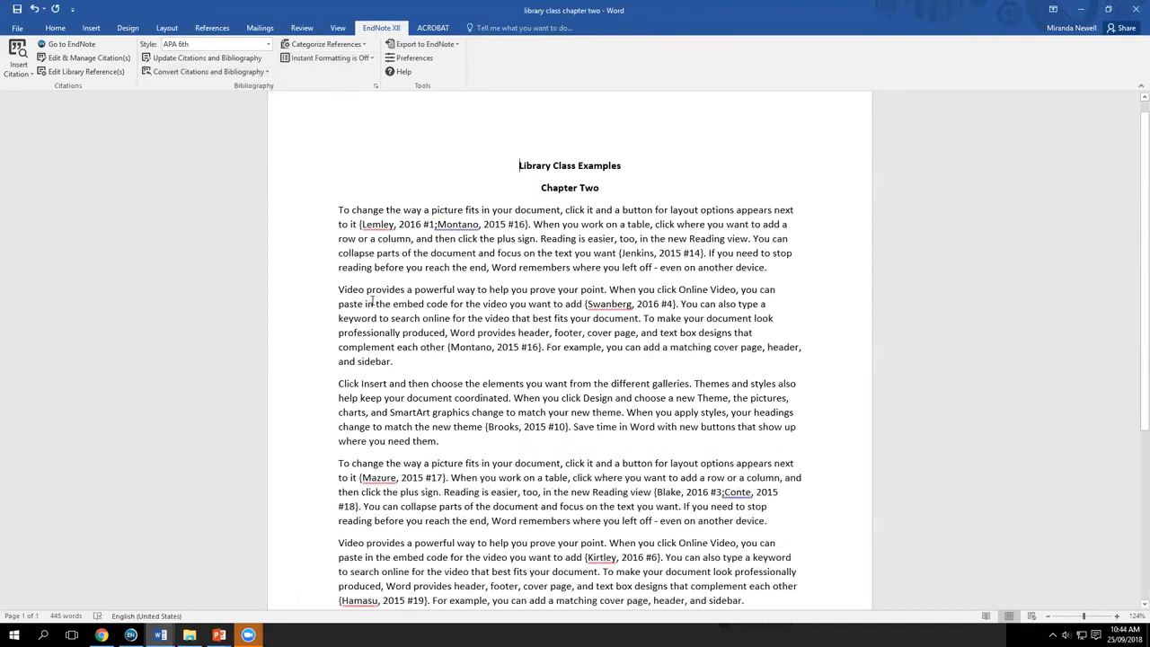
Step: Copy the headings and all body text of library class chapter one and paste them into the blank document Document1
mouse_move(160, 634)
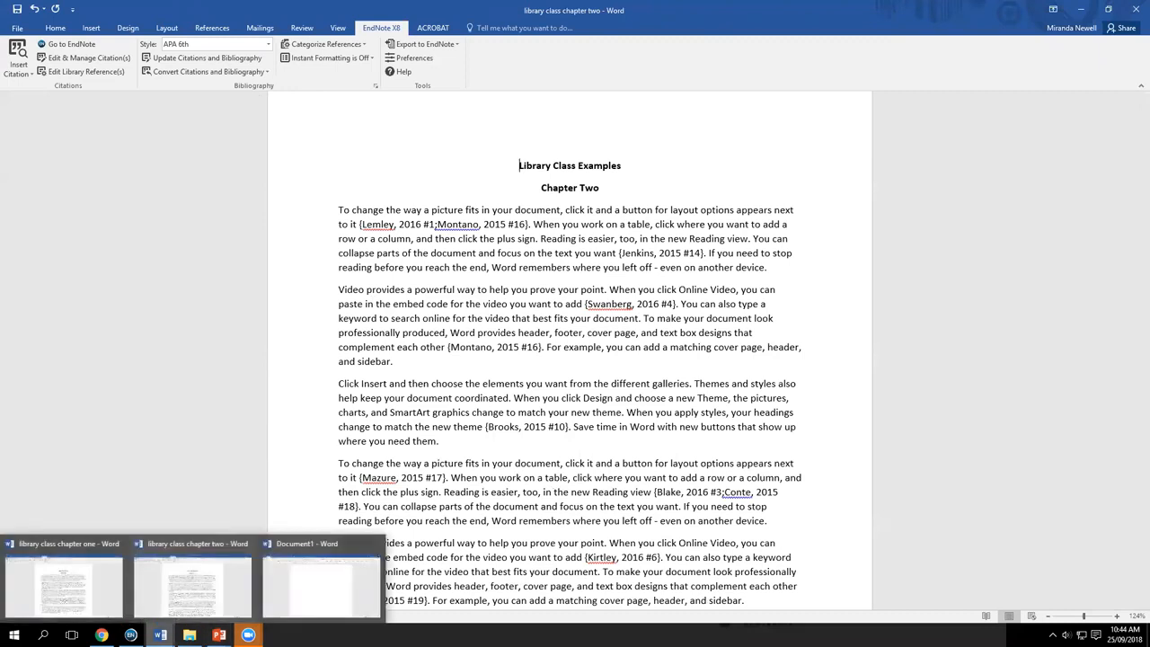
click(62, 579)
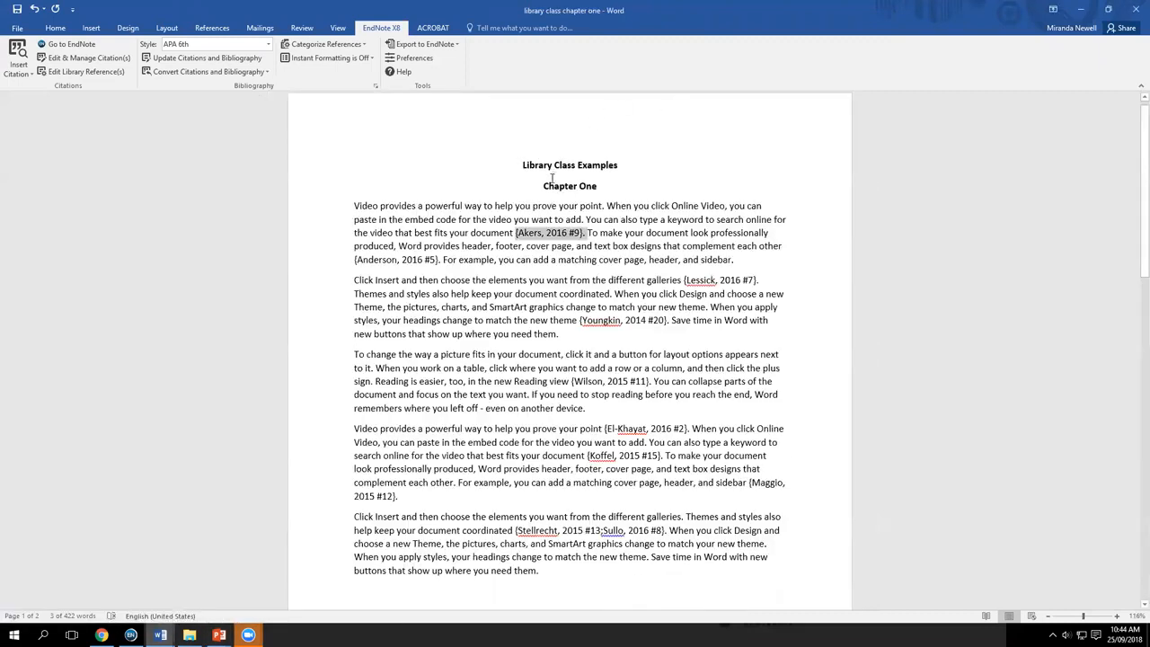
drag(523, 166, 616, 571)
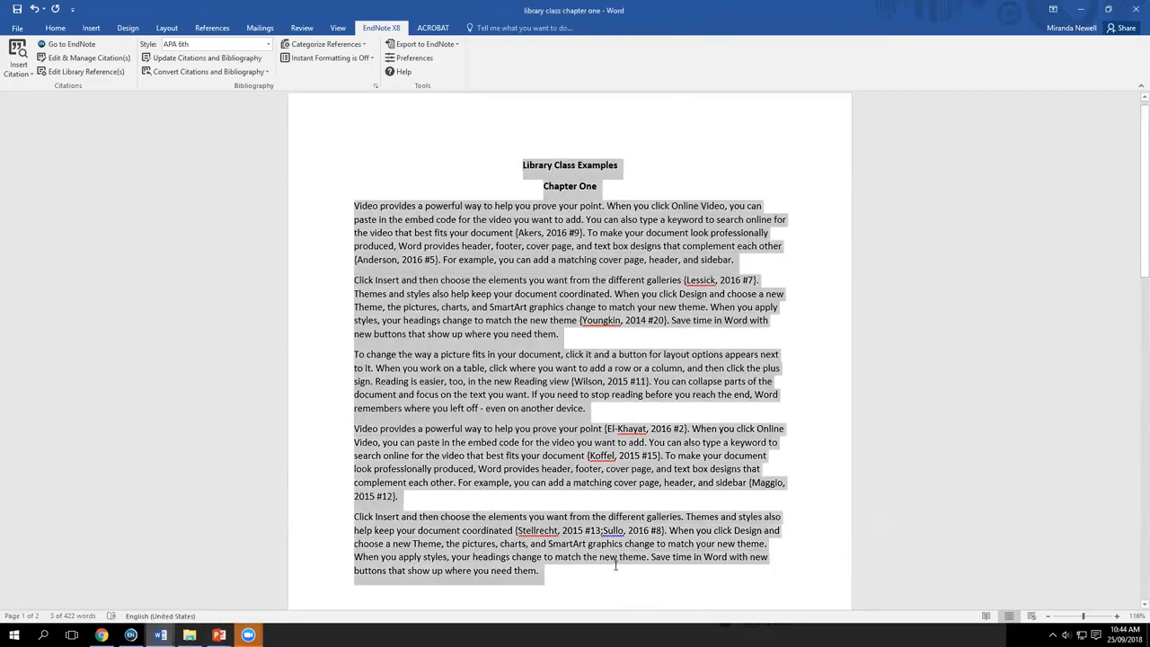
right_click(493, 563)
click(520, 415)
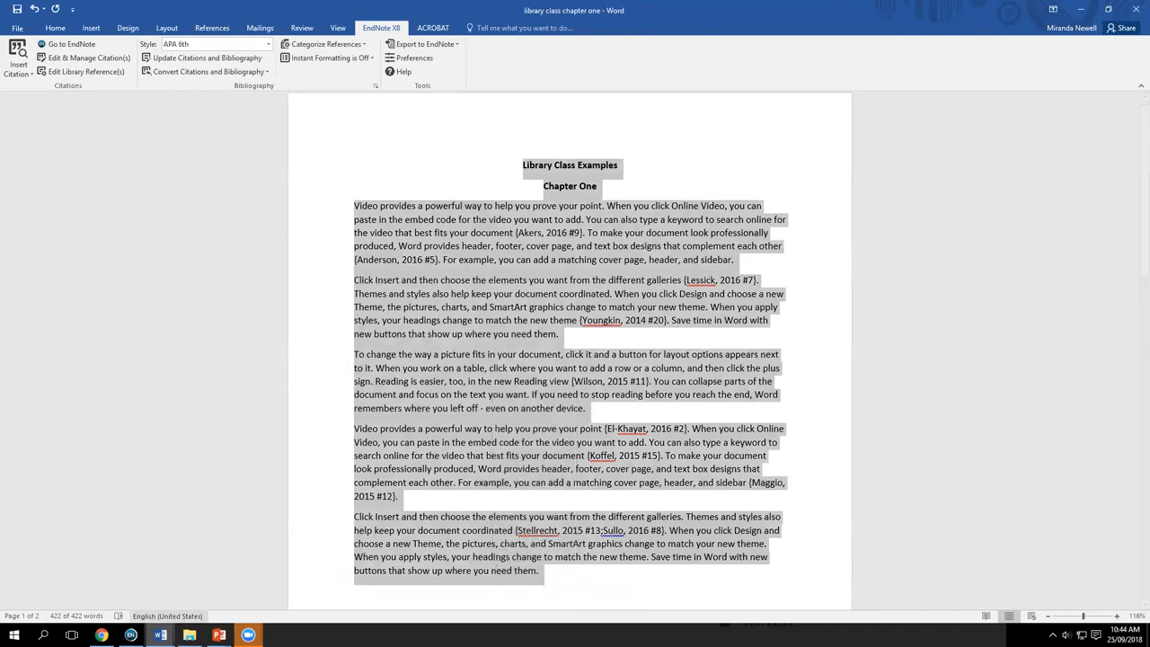
mouse_move(160, 634)
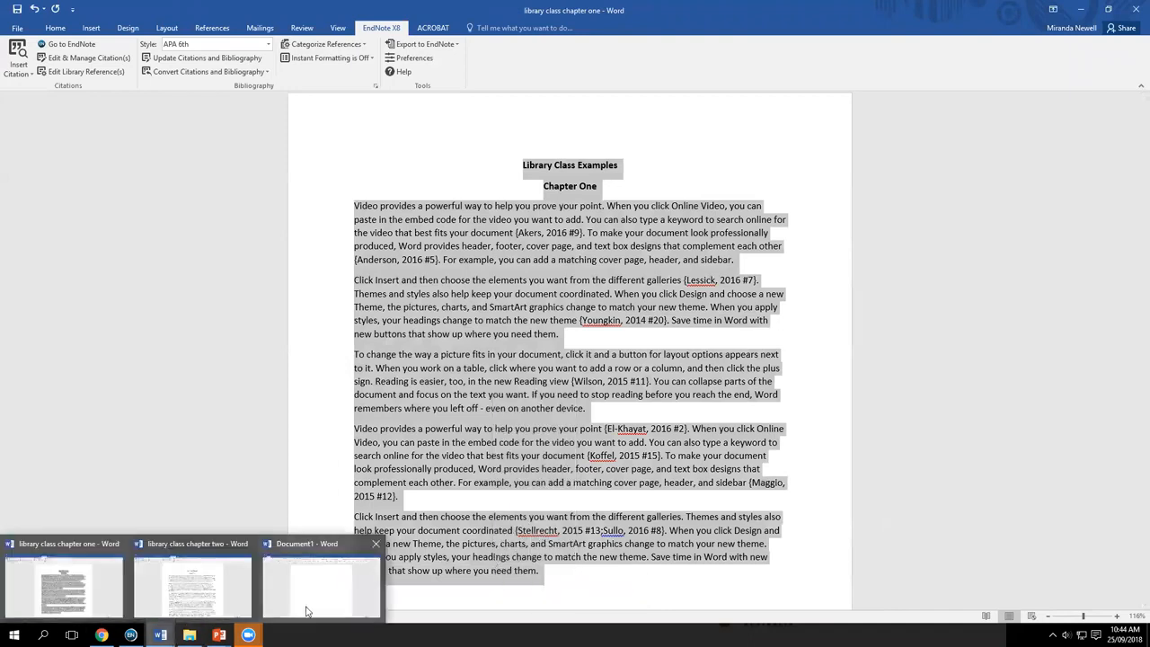
click(310, 604)
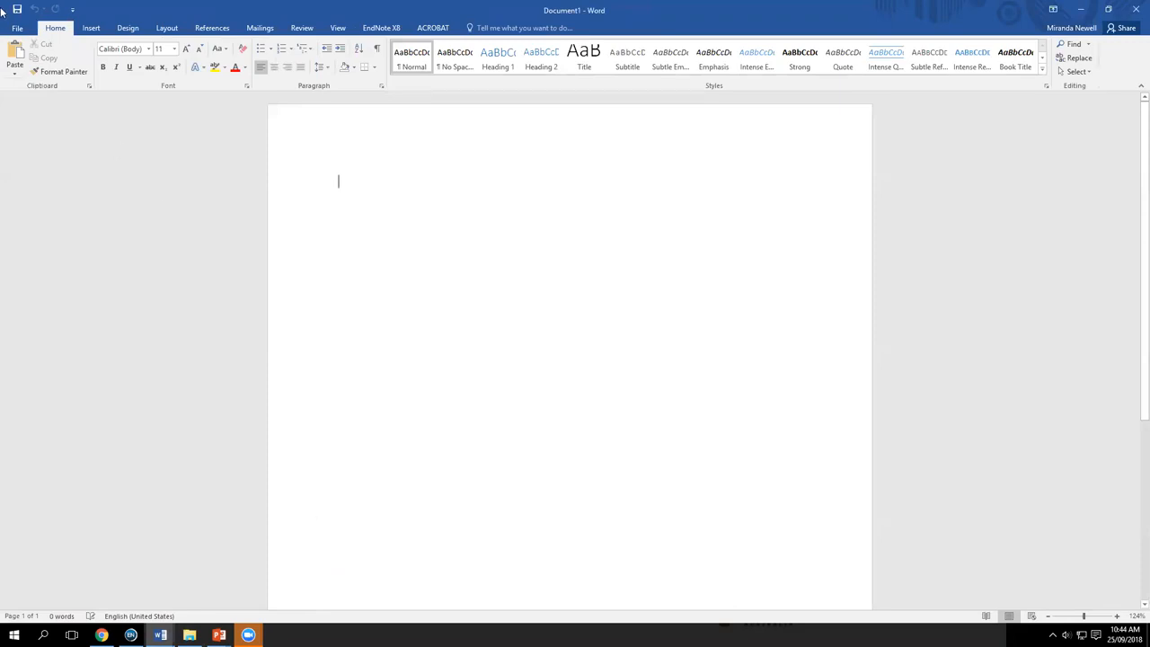
click(14, 54)
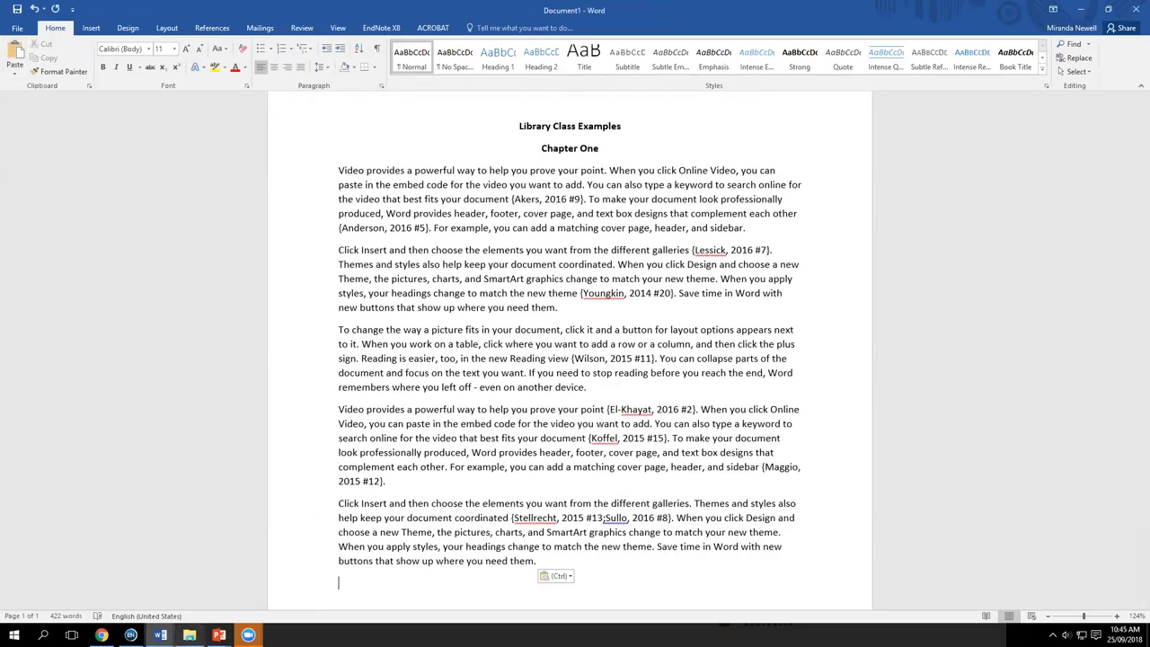
Step: Copy the Chapter Two heading and all its body text from library class chapter two and paste them below Chapter One in Document1
mouse_move(160, 634)
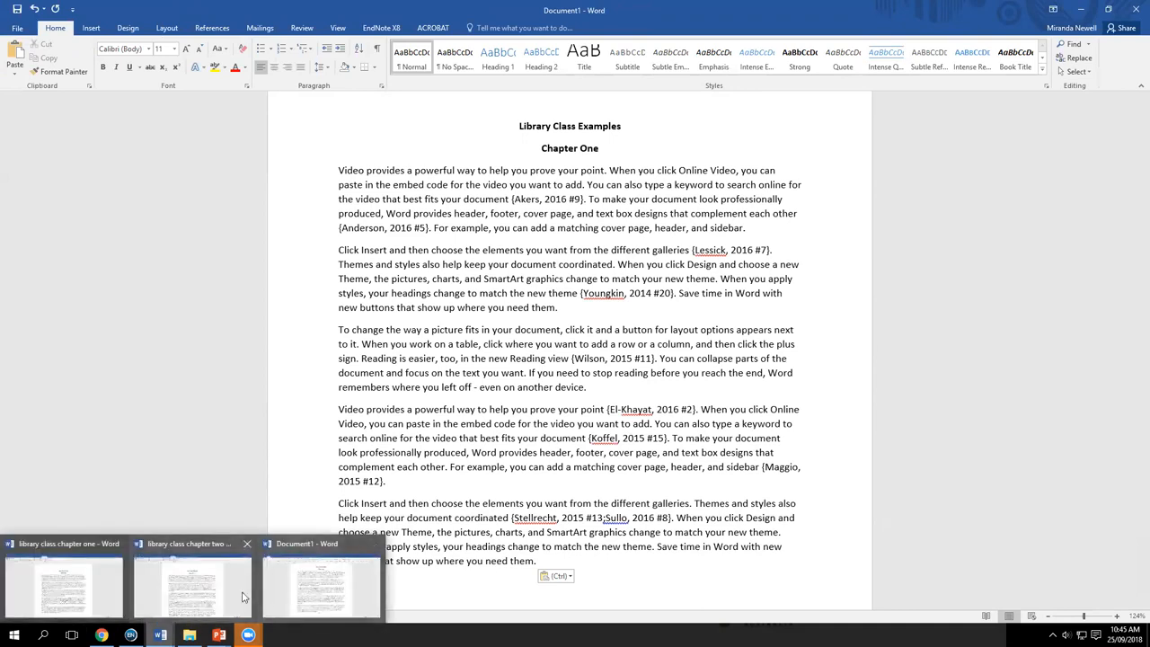
click(192, 584)
drag(541, 188, 738, 537)
right_click(703, 544)
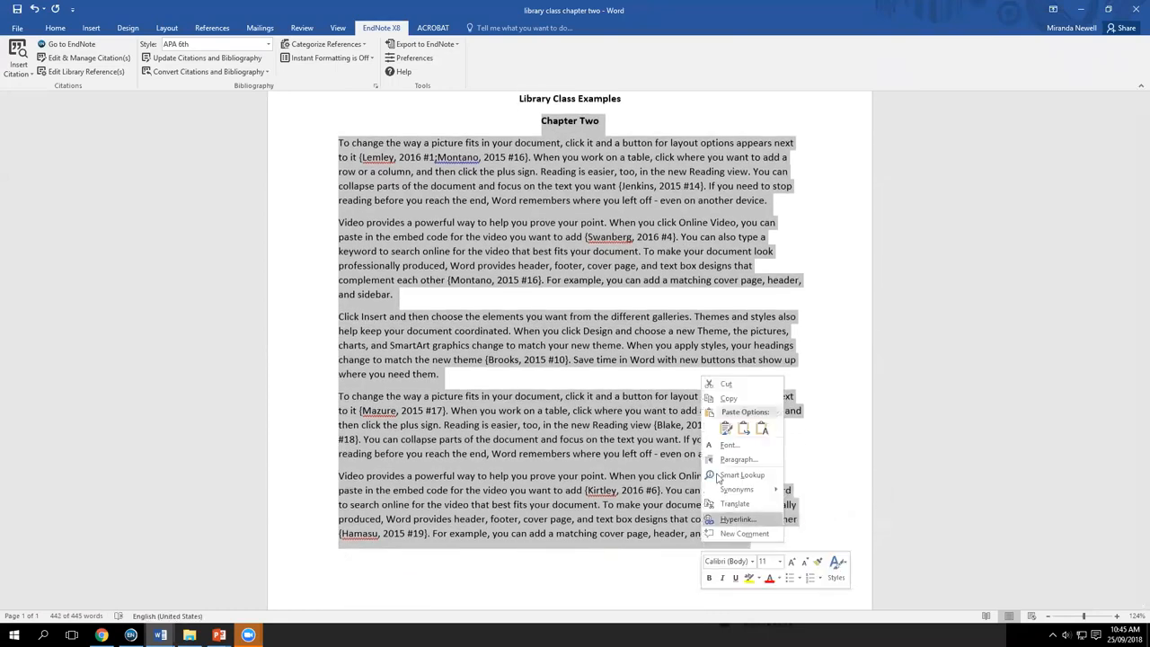
click(727, 398)
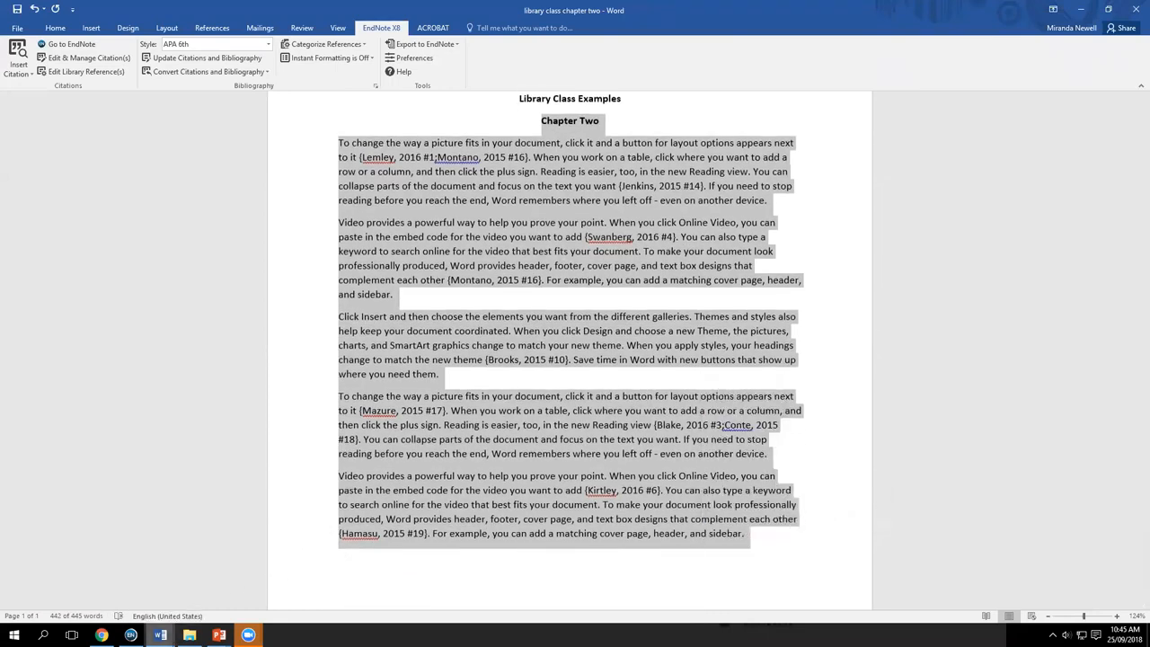
mouse_move(160, 634)
click(363, 593)
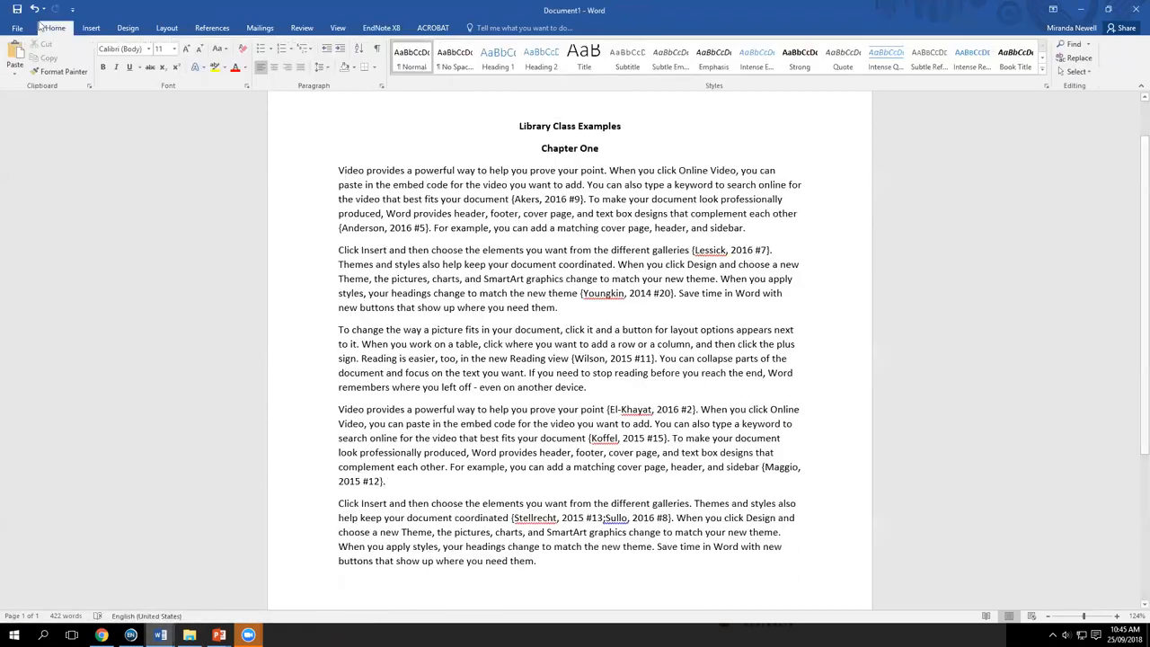
click(14, 56)
Step: Try to update the citations and bibliography in Document1, ignoring all citations in the matching dialog
scroll(701, 352, up, 4)
scroll(701, 352, up, 5)
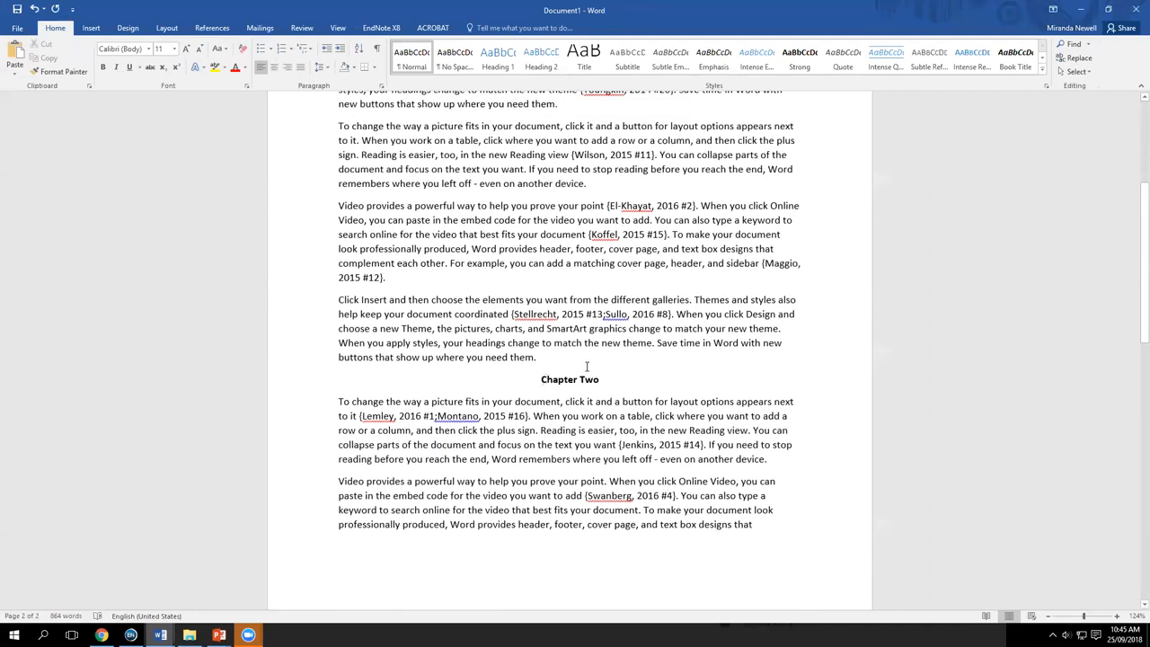
scroll(587, 366, up, 6)
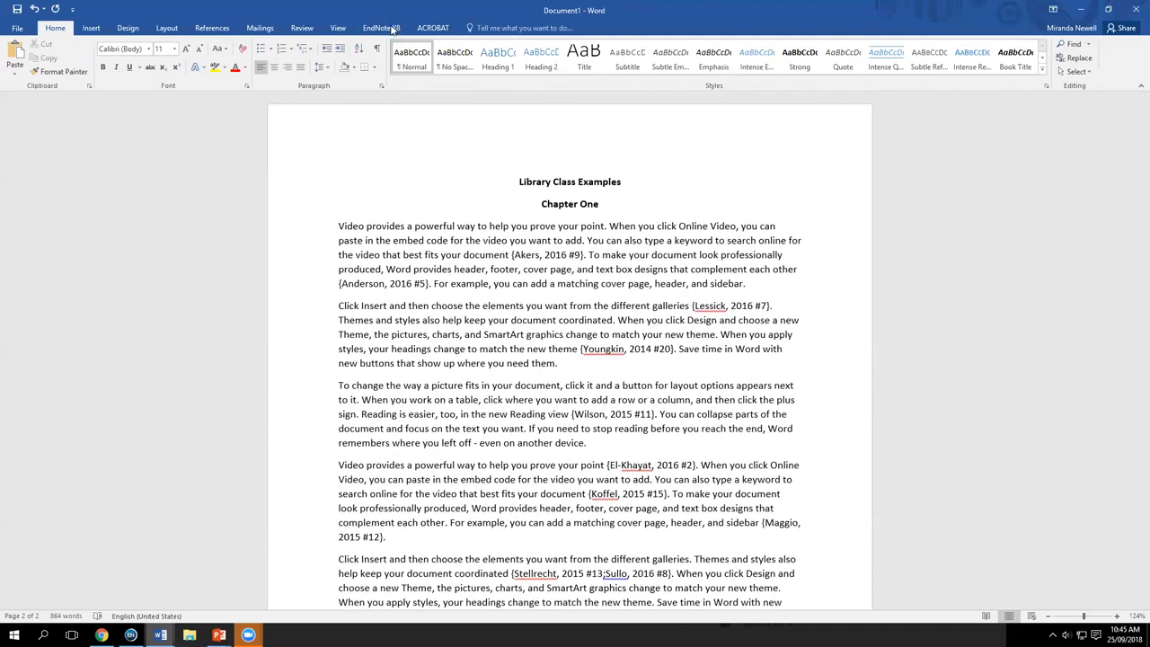
click(390, 28)
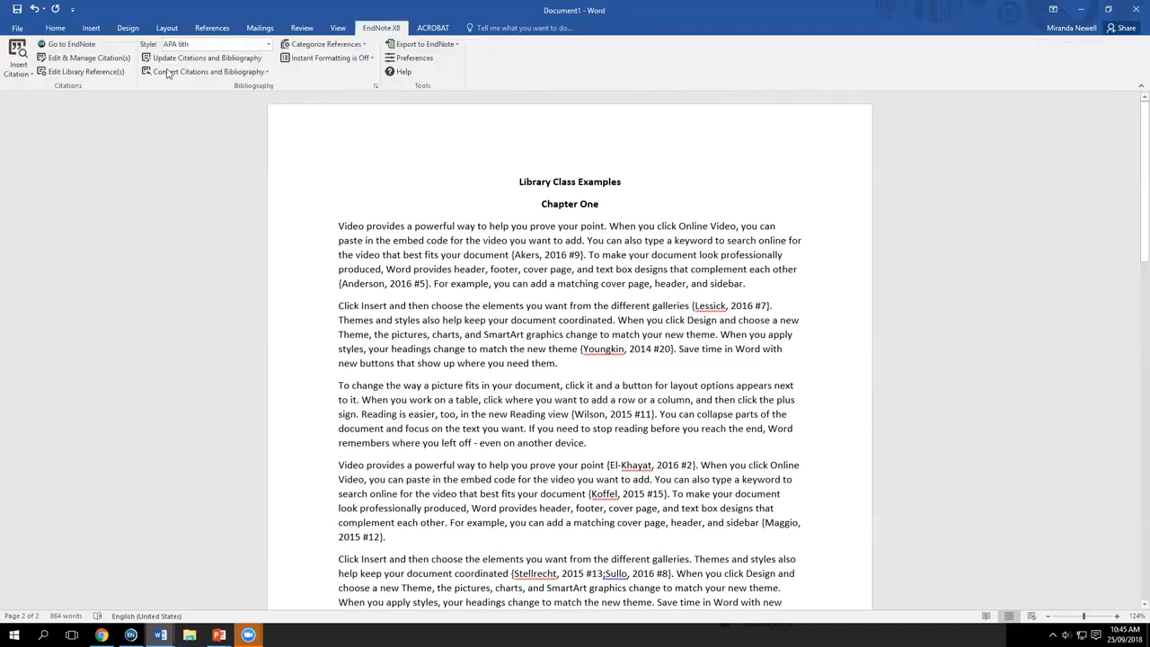
click(217, 57)
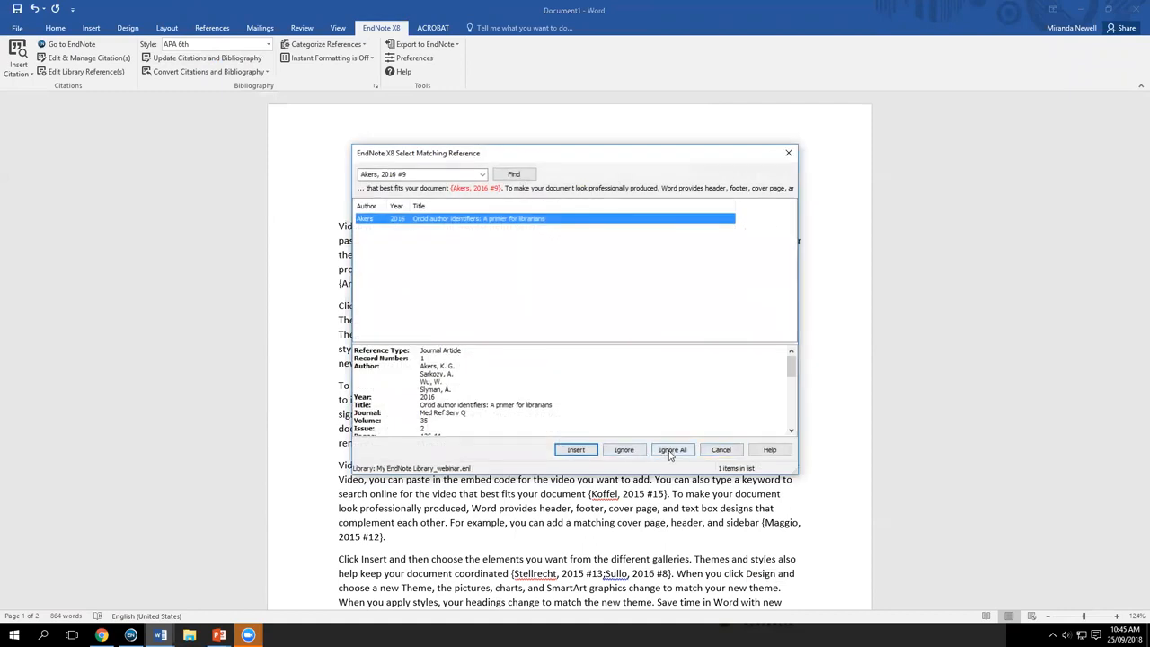
click(672, 449)
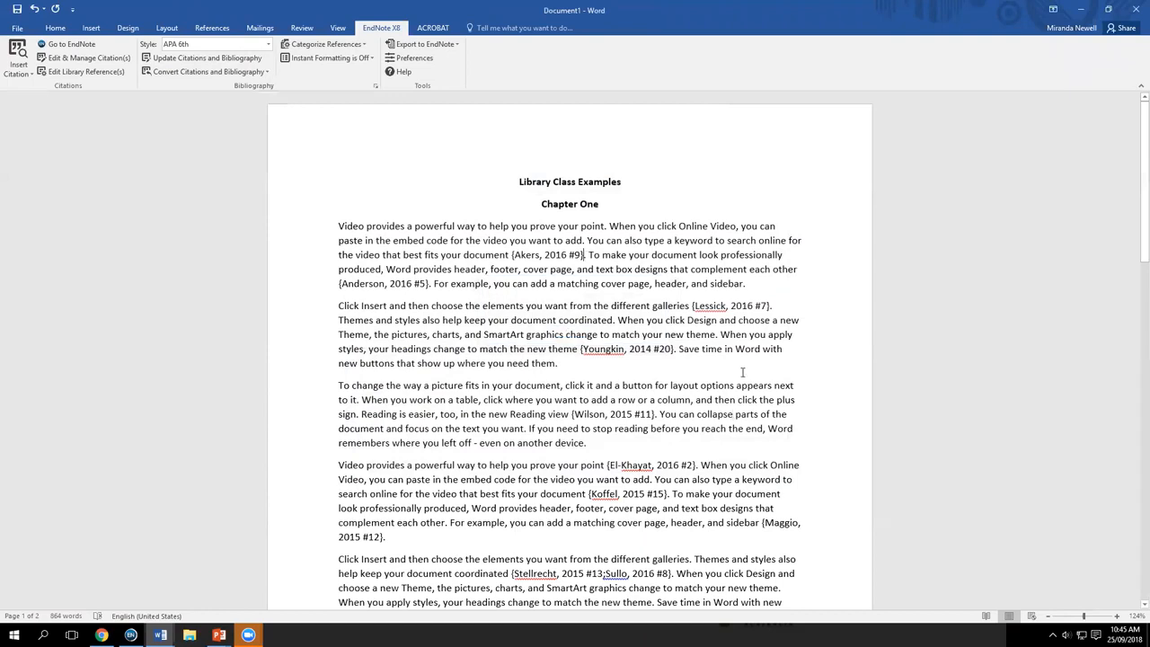
Step: Switch to EndNote and close the My EndNote Library_webinar library, leaving library class example open
scroll(742, 372, down, 5)
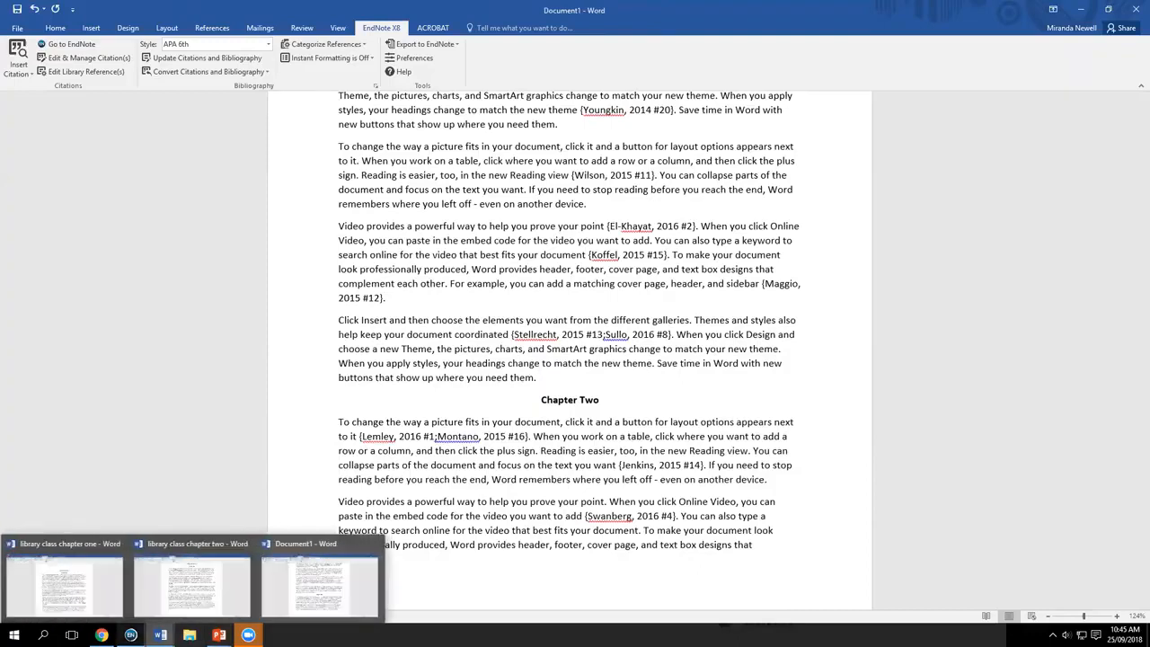
click(131, 635)
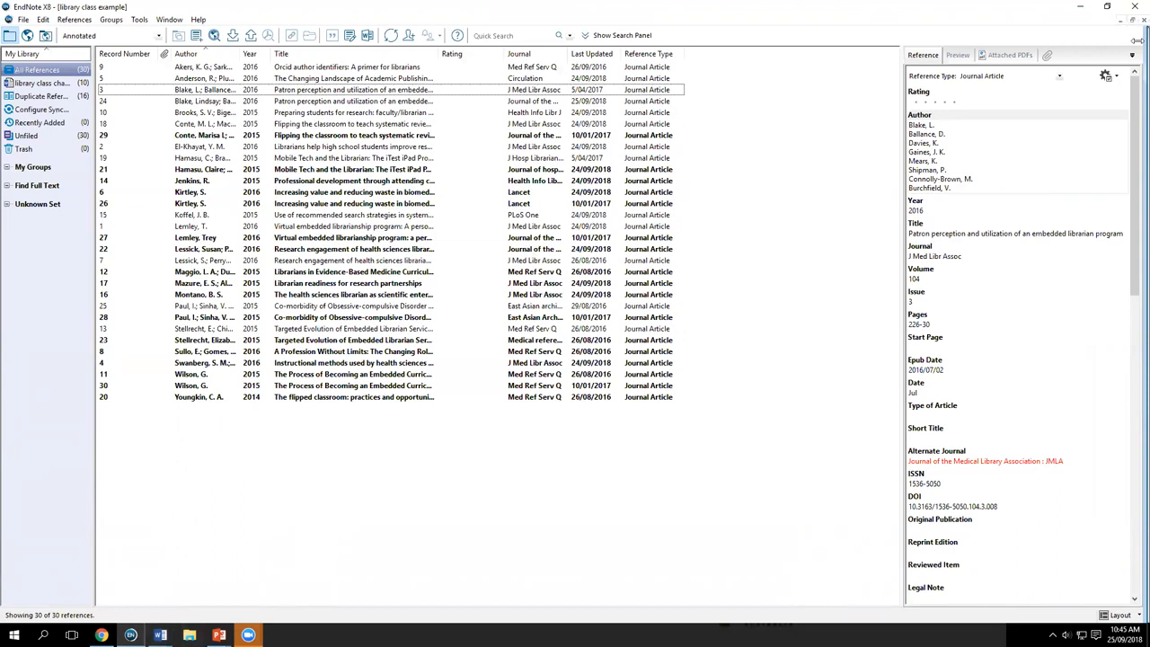
click(169, 19)
click(216, 135)
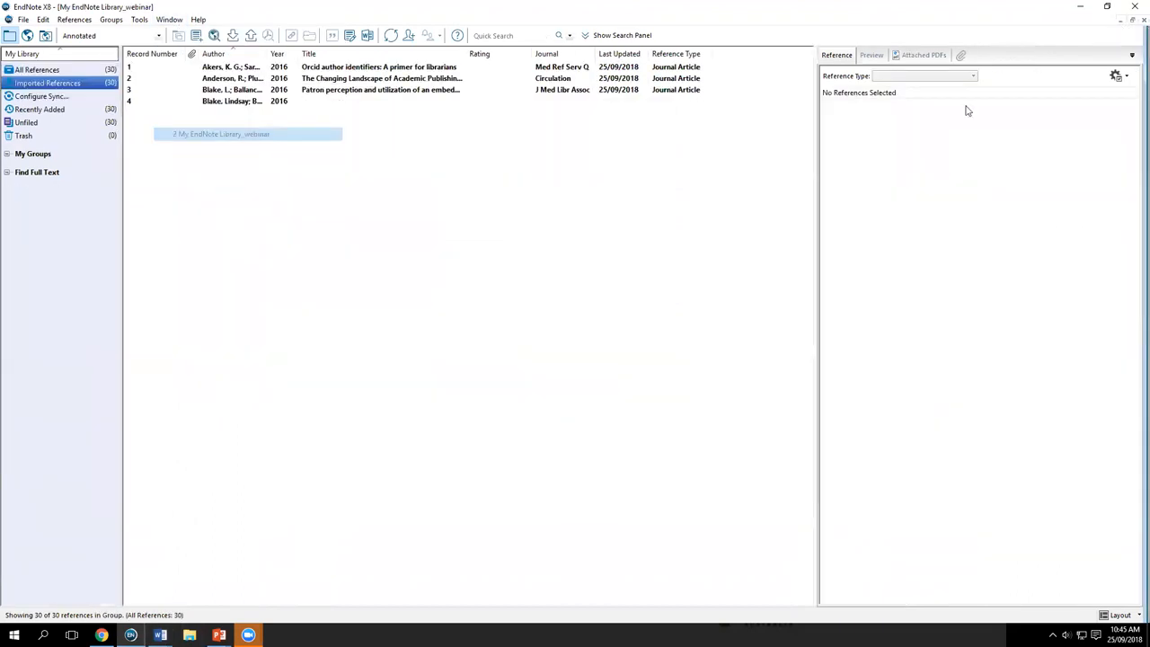
click(1142, 20)
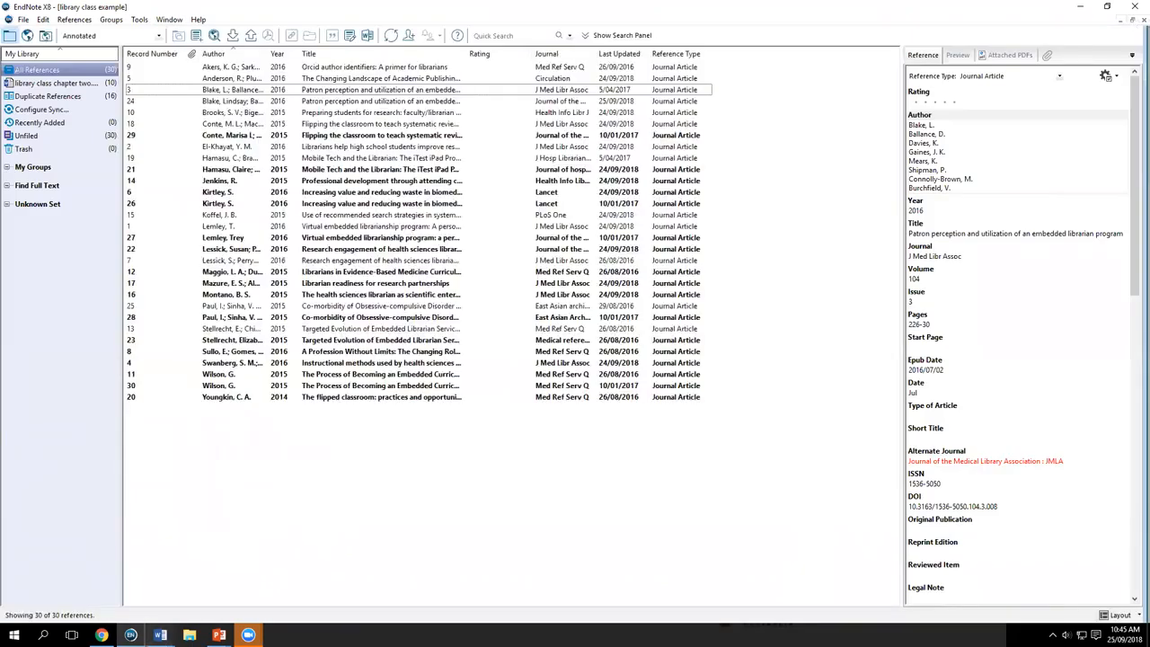
Step: Return to Document1 and retry updating its citations and bibliography, ignoring the first citation and cancelling the matching at the second
mouse_move(160, 634)
click(297, 589)
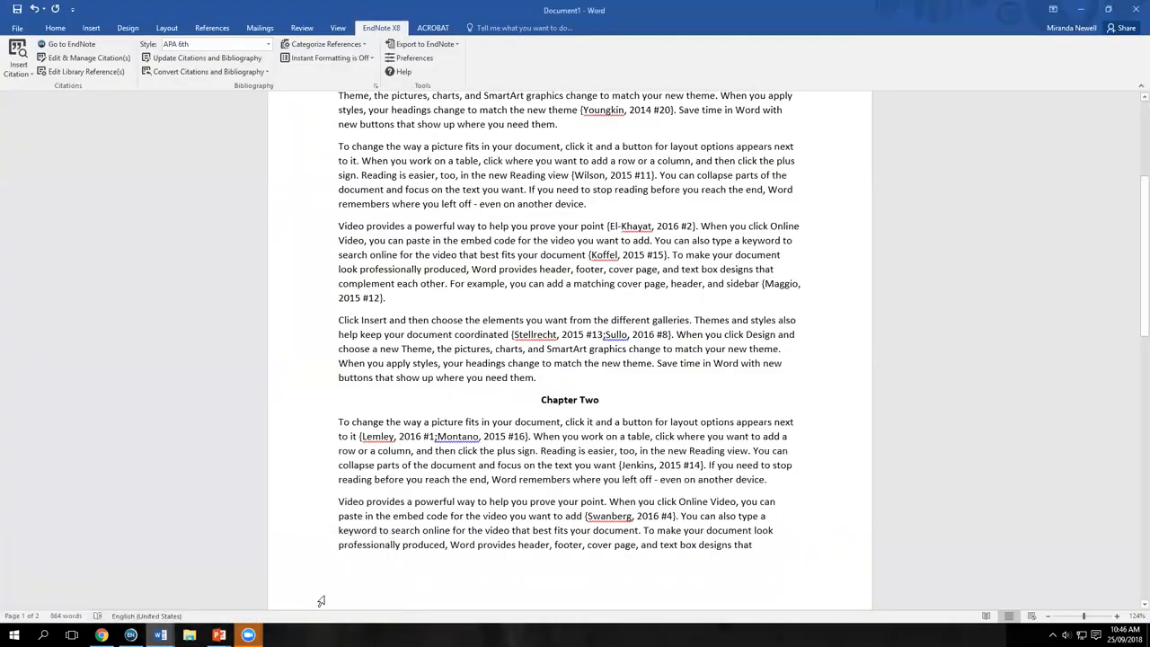
click(172, 58)
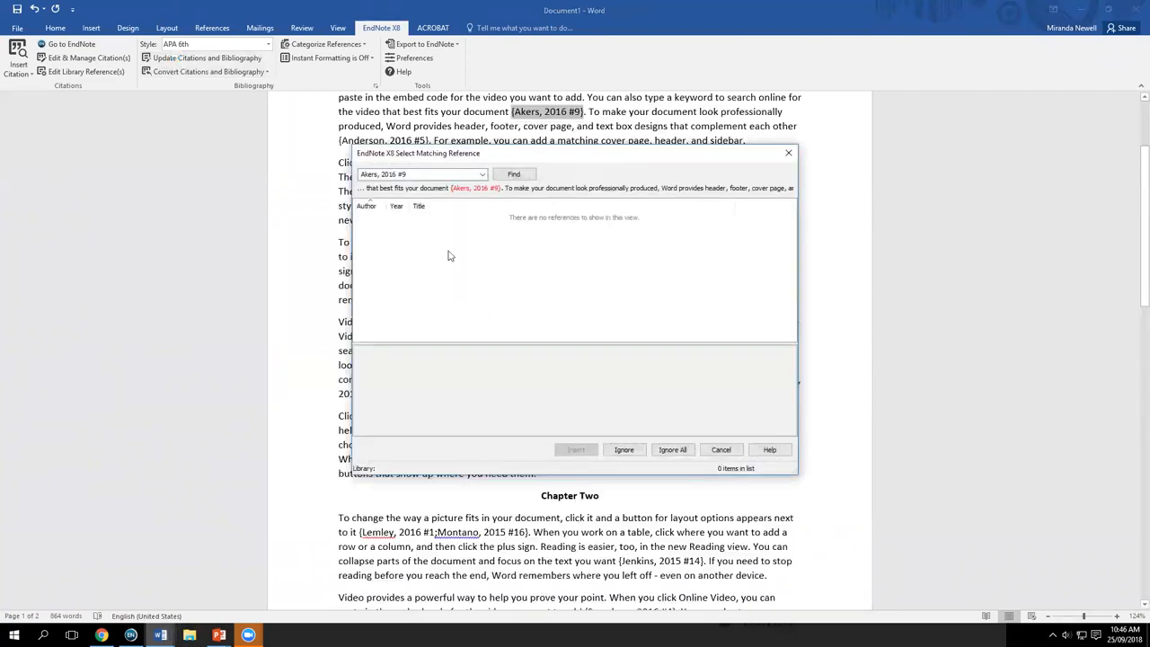
click(624, 450)
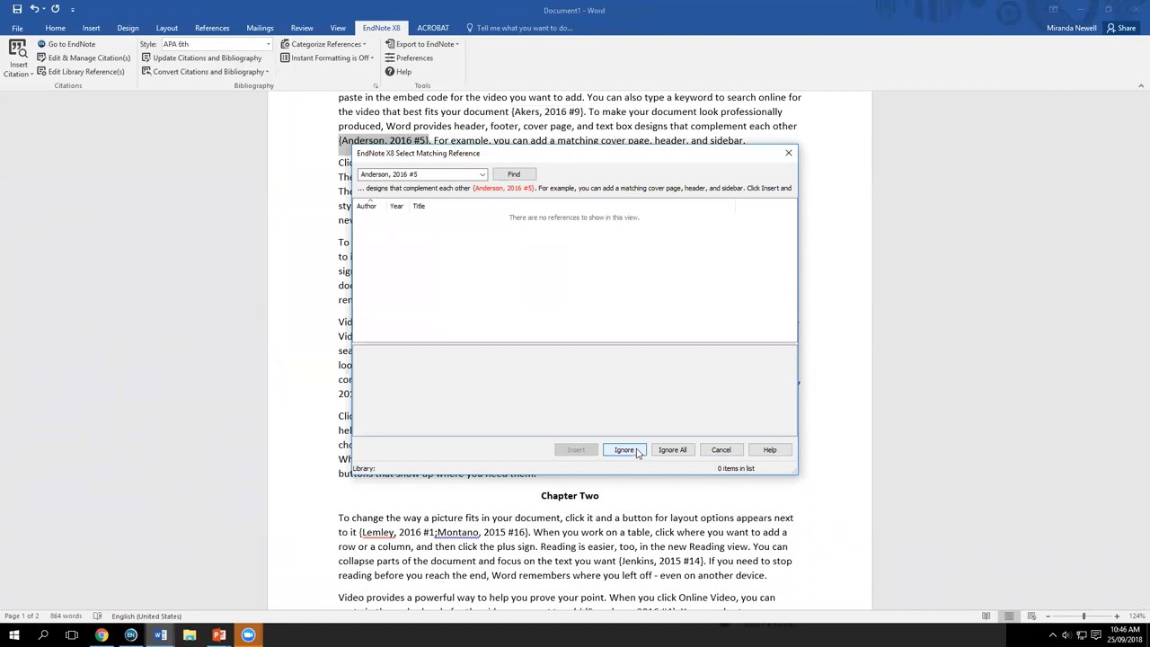
click(719, 450)
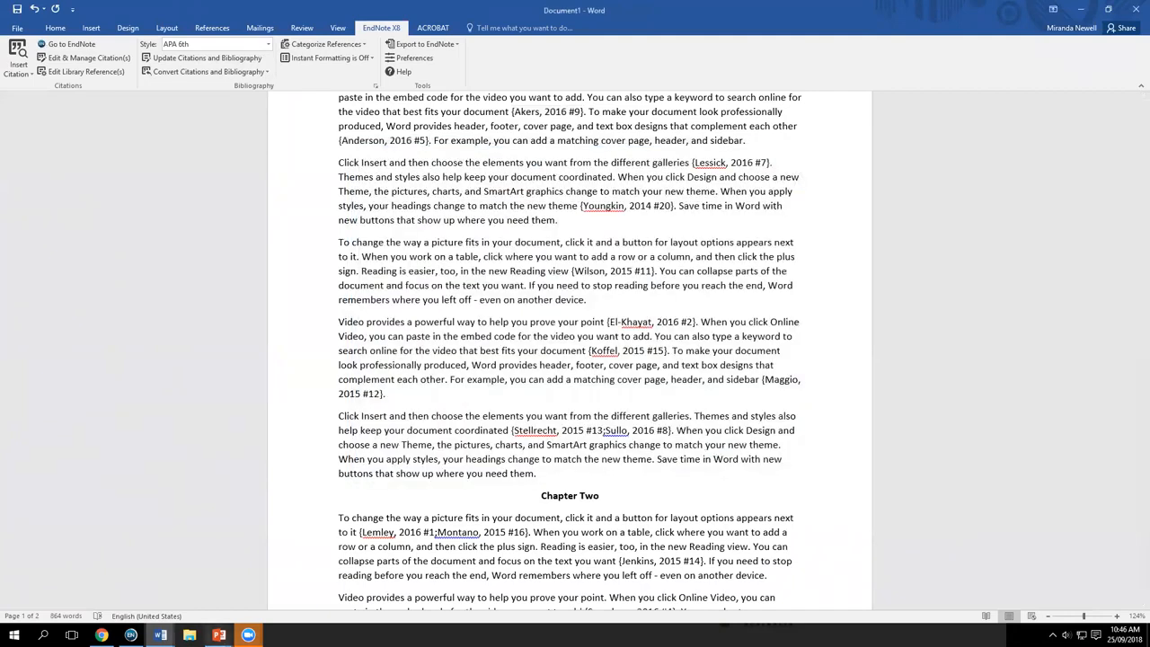
Step: Check the open library in EndNote, then try to edit and manage the citations of Document1 in Word
click(130, 634)
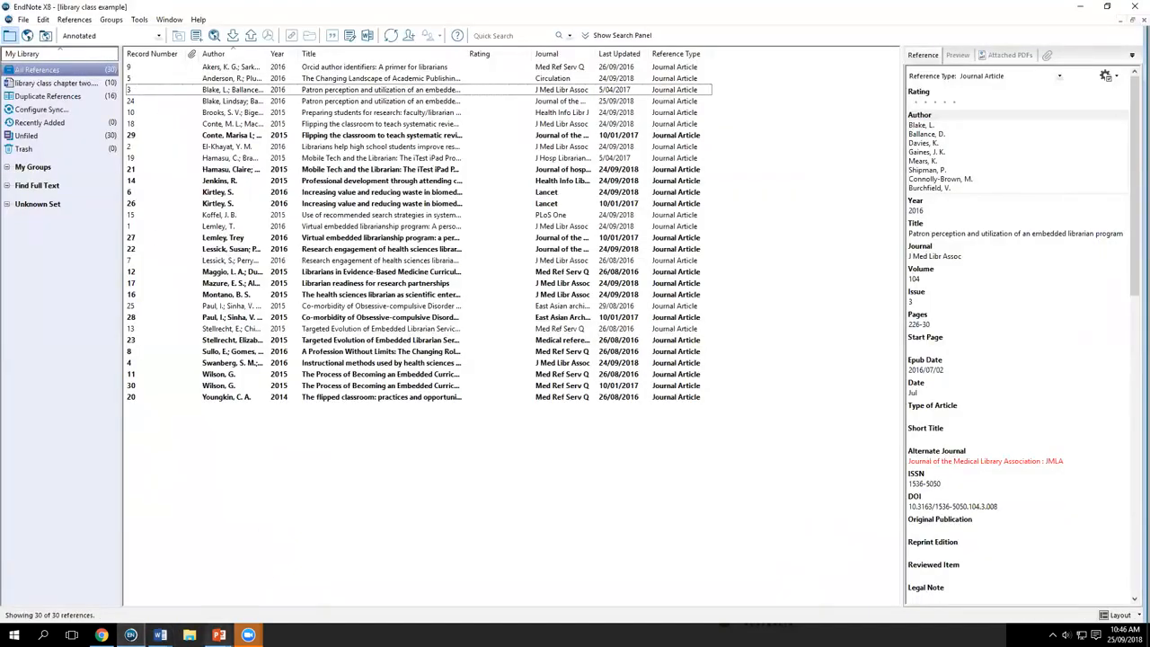
mouse_move(160, 634)
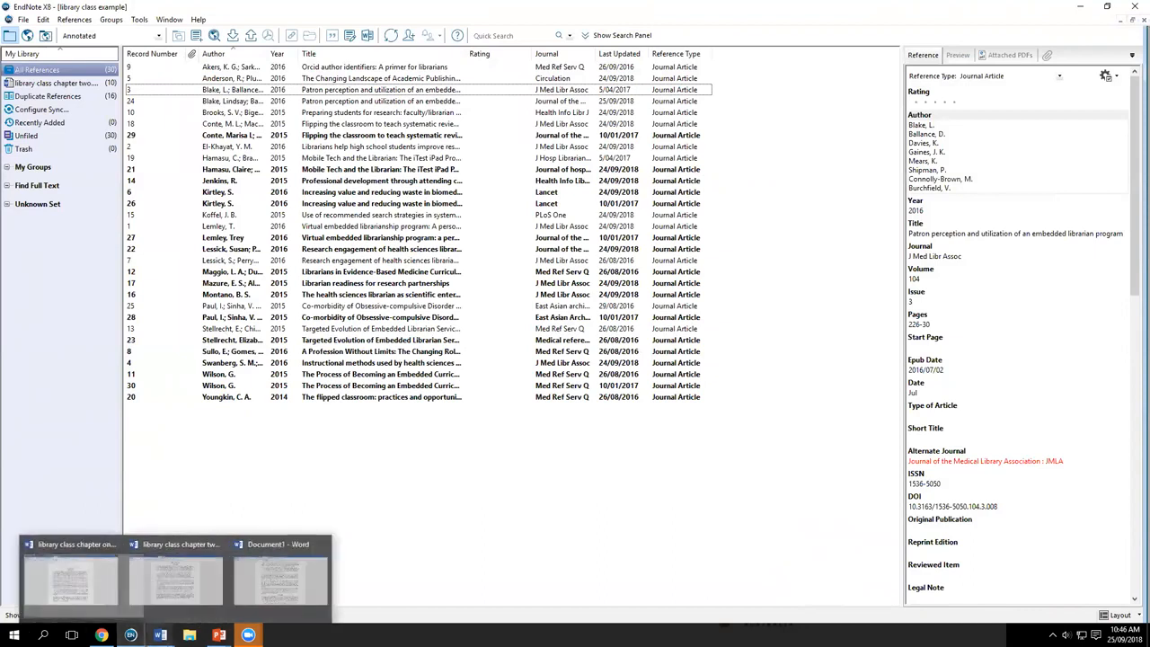
click(324, 603)
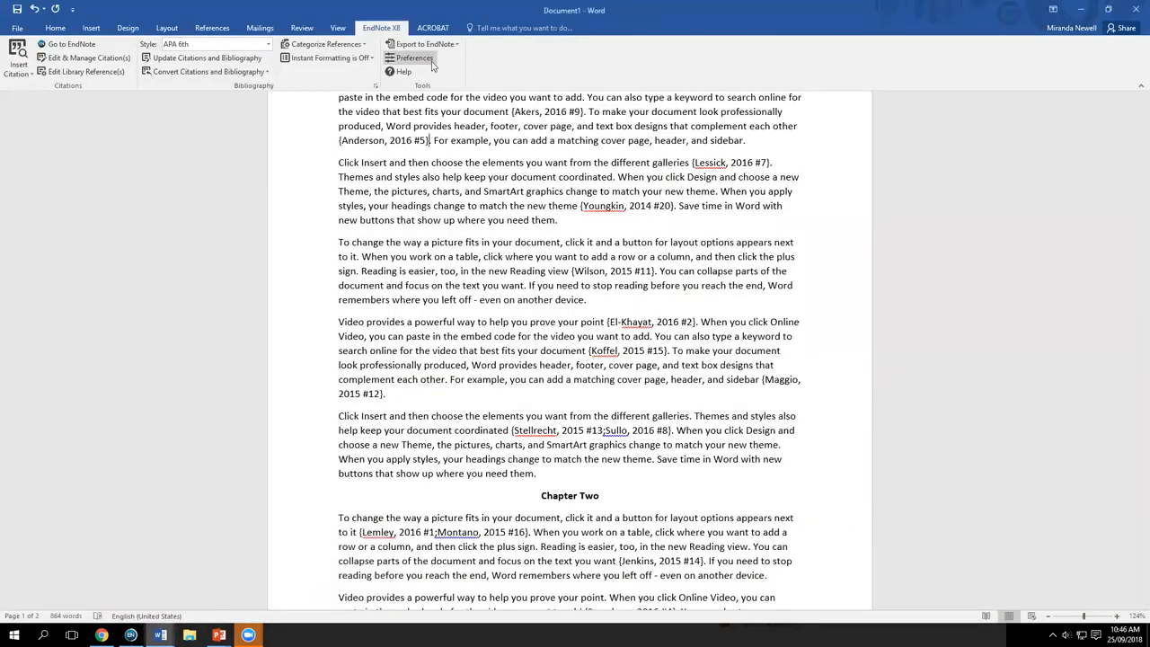
click(90, 57)
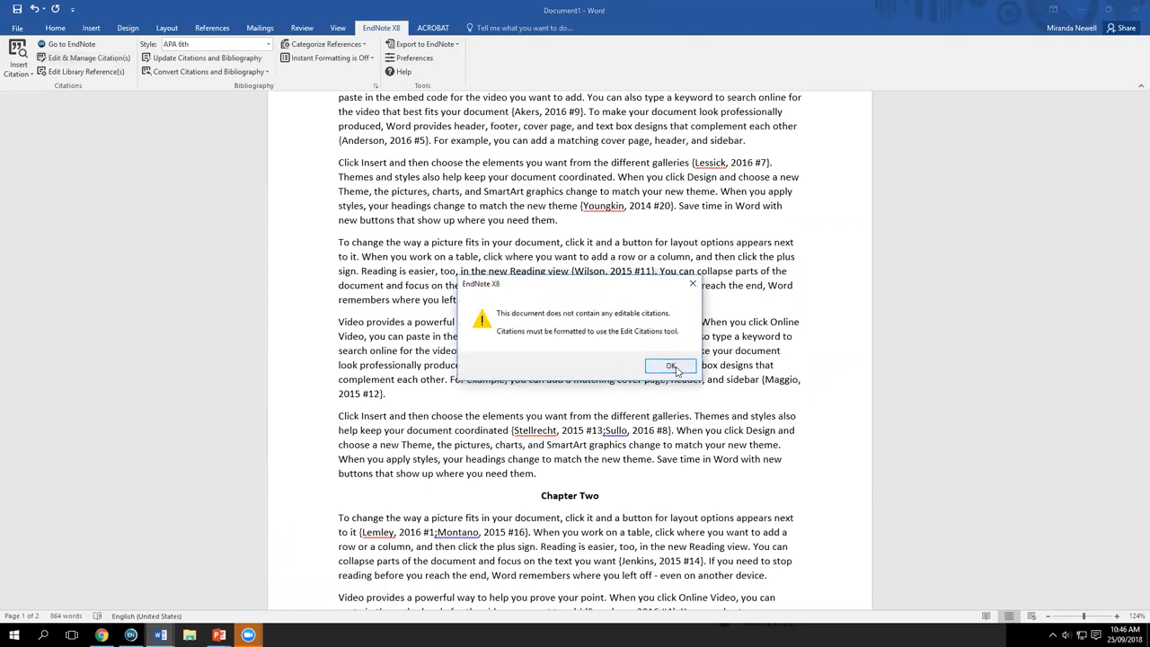
click(671, 366)
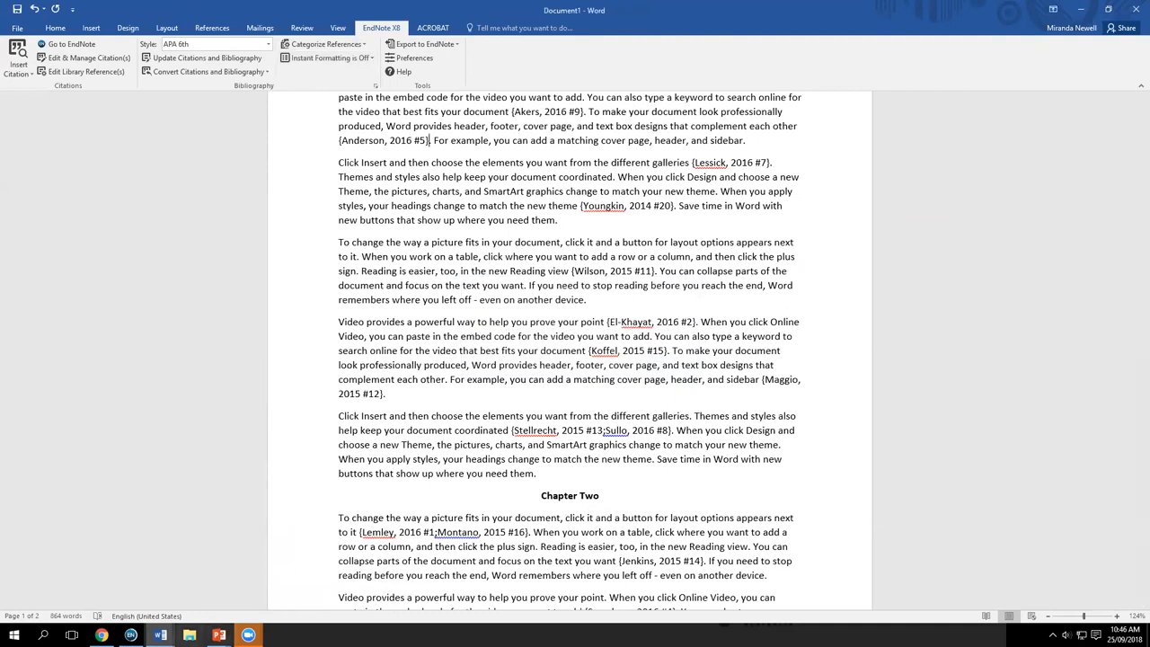
Step: Try to update the citations and bibliography in library class chapter one, then cancel the reference matching
mouse_move(160, 635)
click(63, 584)
key(ctrl+a)
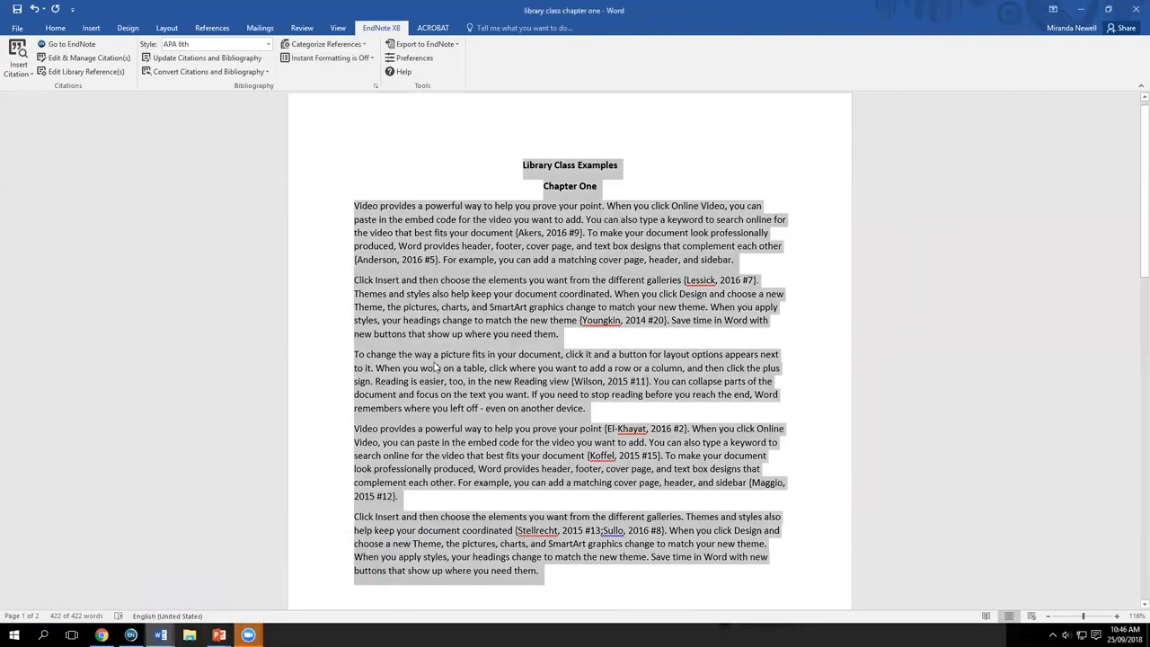
click(684, 327)
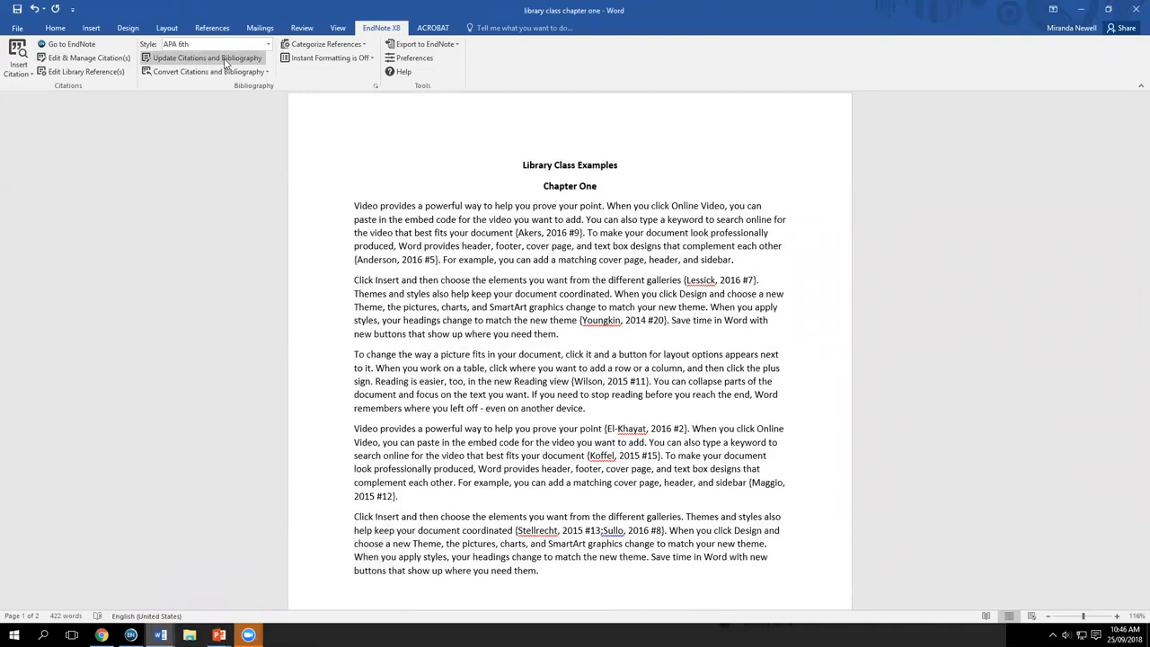
click(225, 60)
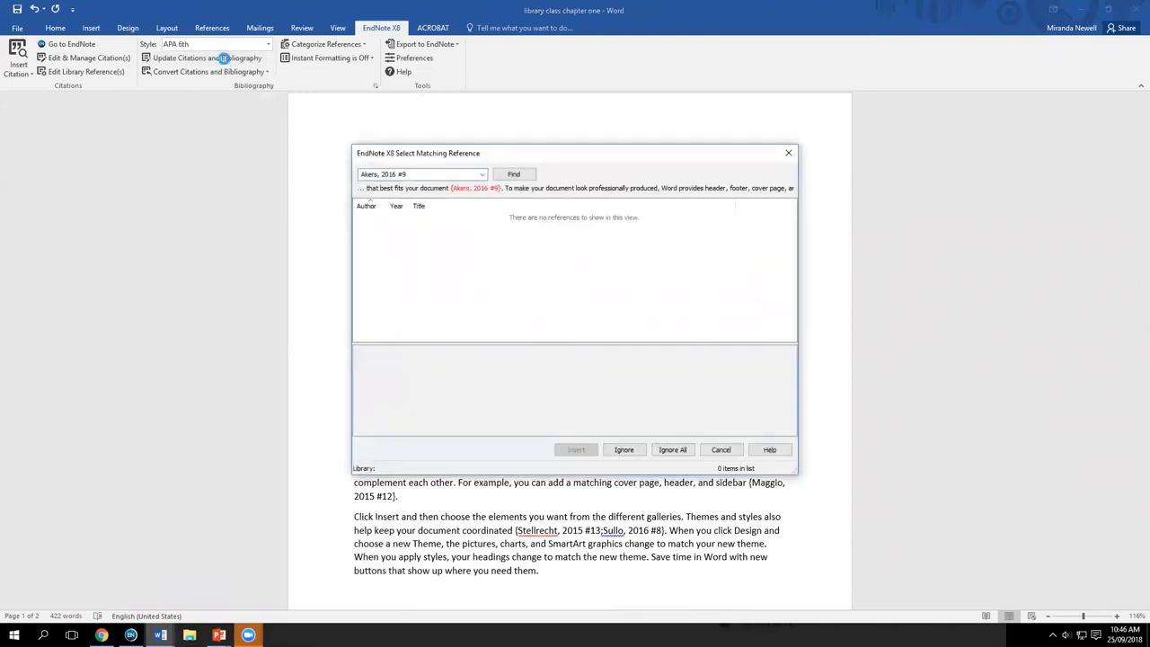
click(726, 450)
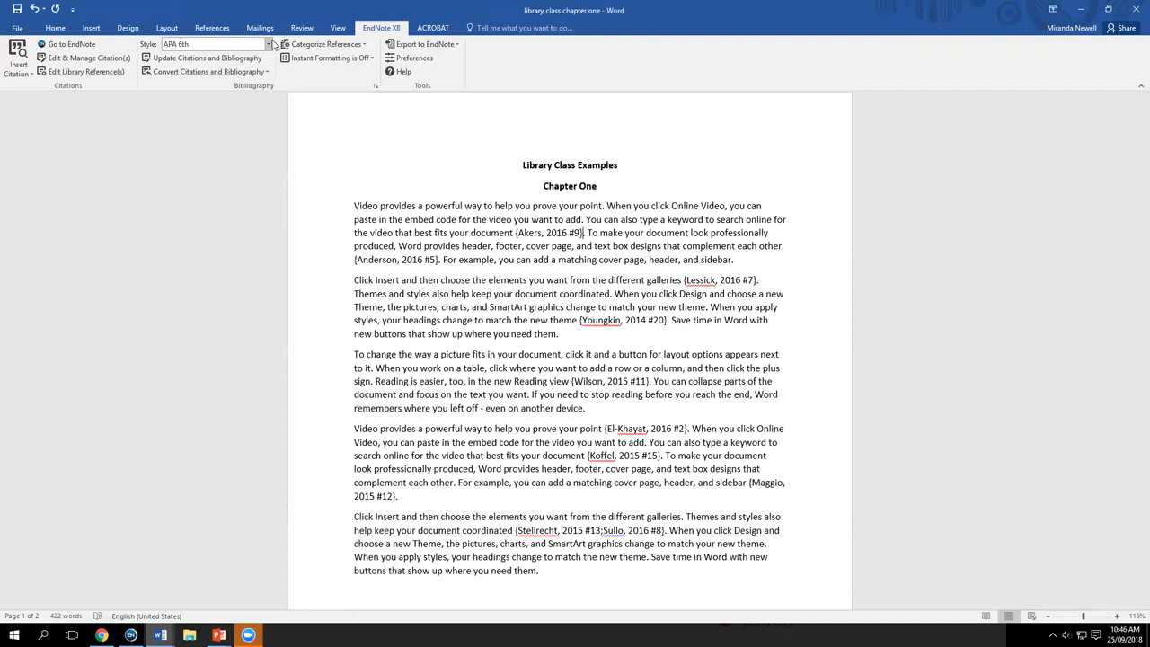
Step: View the library class chapter two and chapter one documents, and open library class chapter one from the recent files in File Explorer
mouse_move(160, 635)
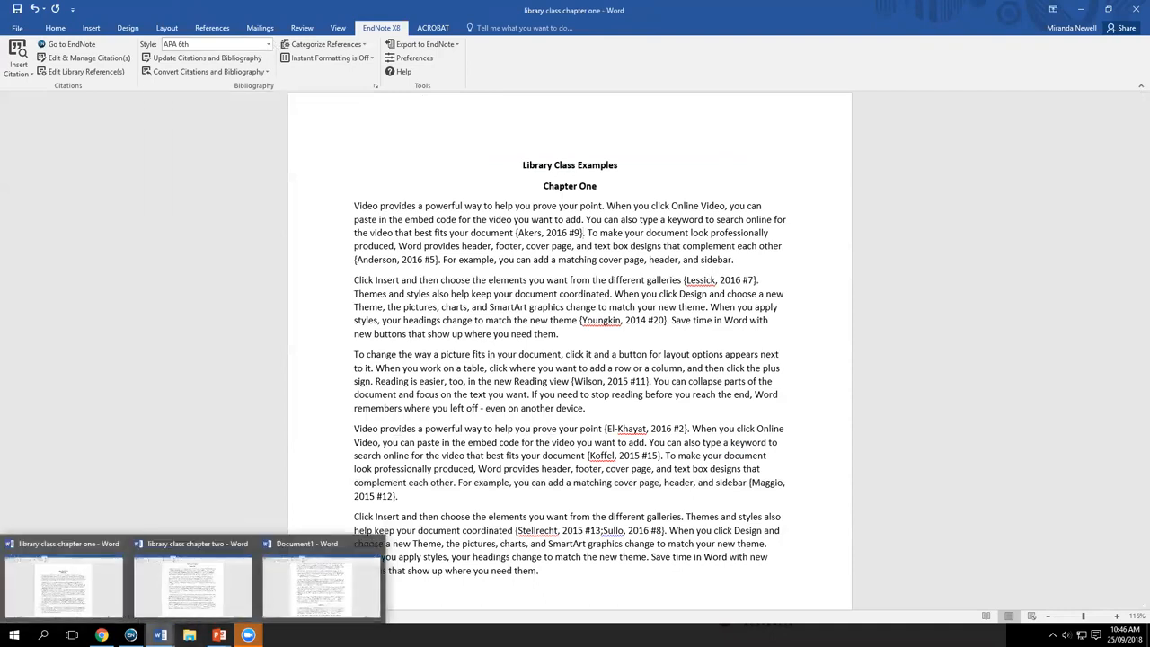
click(192, 584)
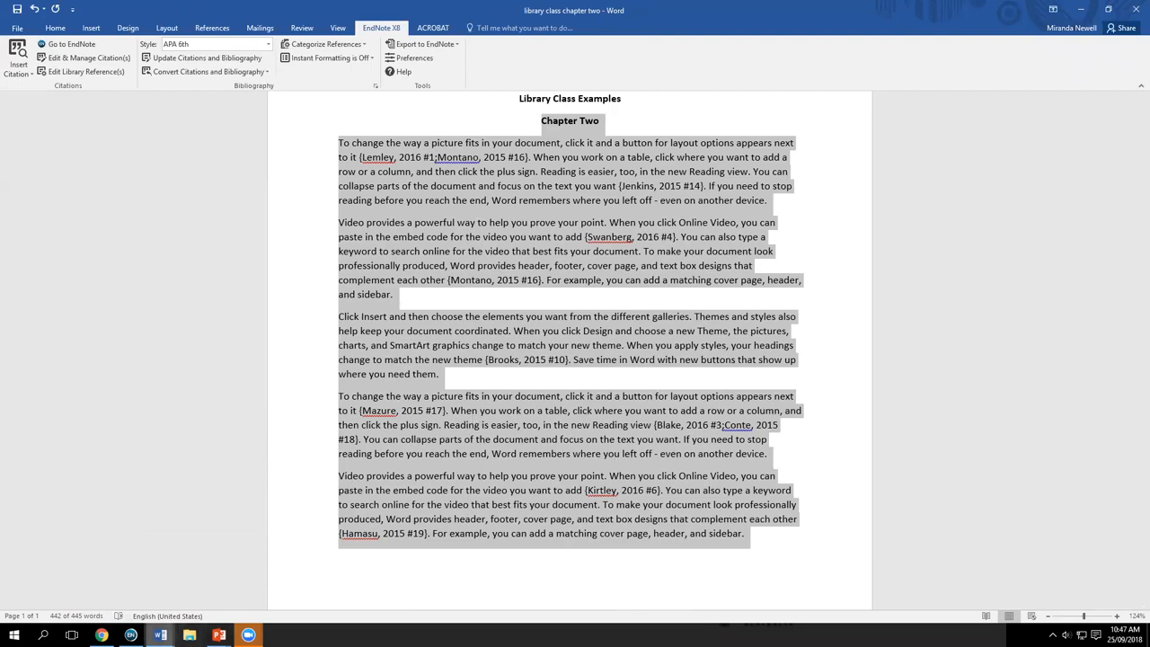
mouse_move(160, 635)
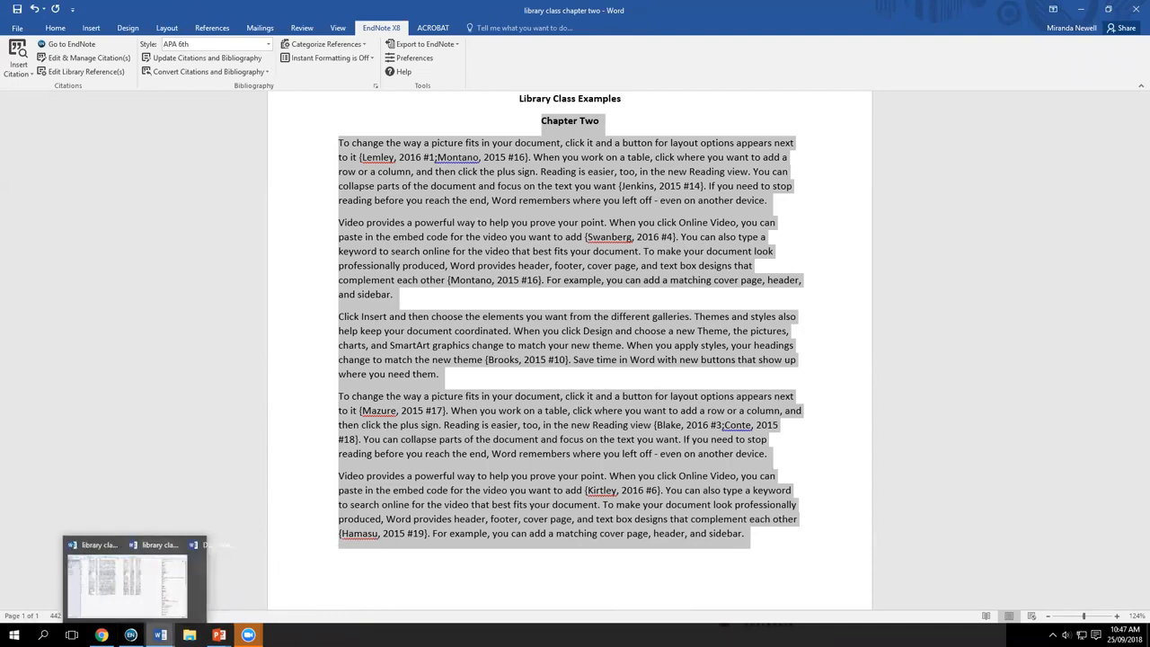
click(116, 593)
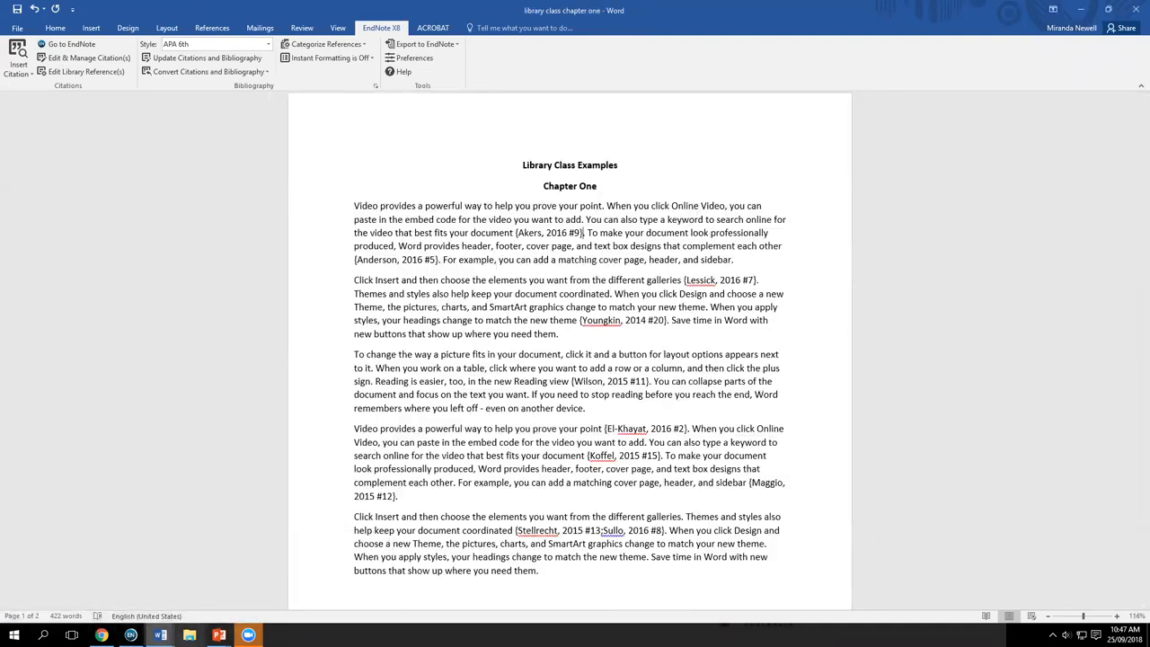
key(super+e)
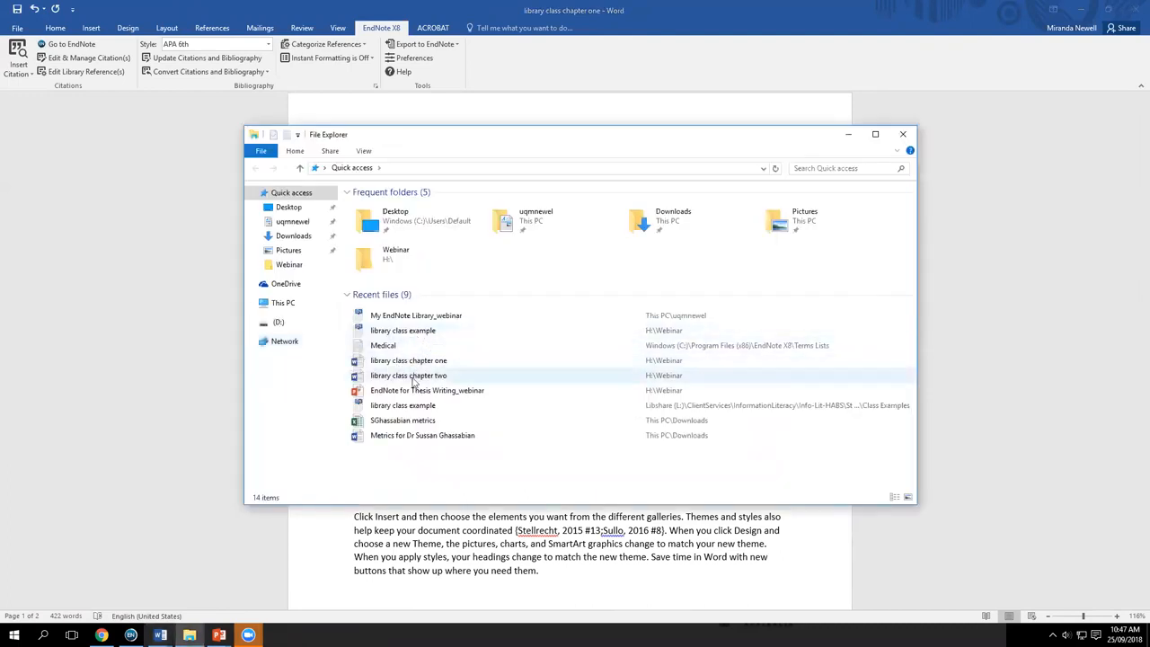
double_click(412, 361)
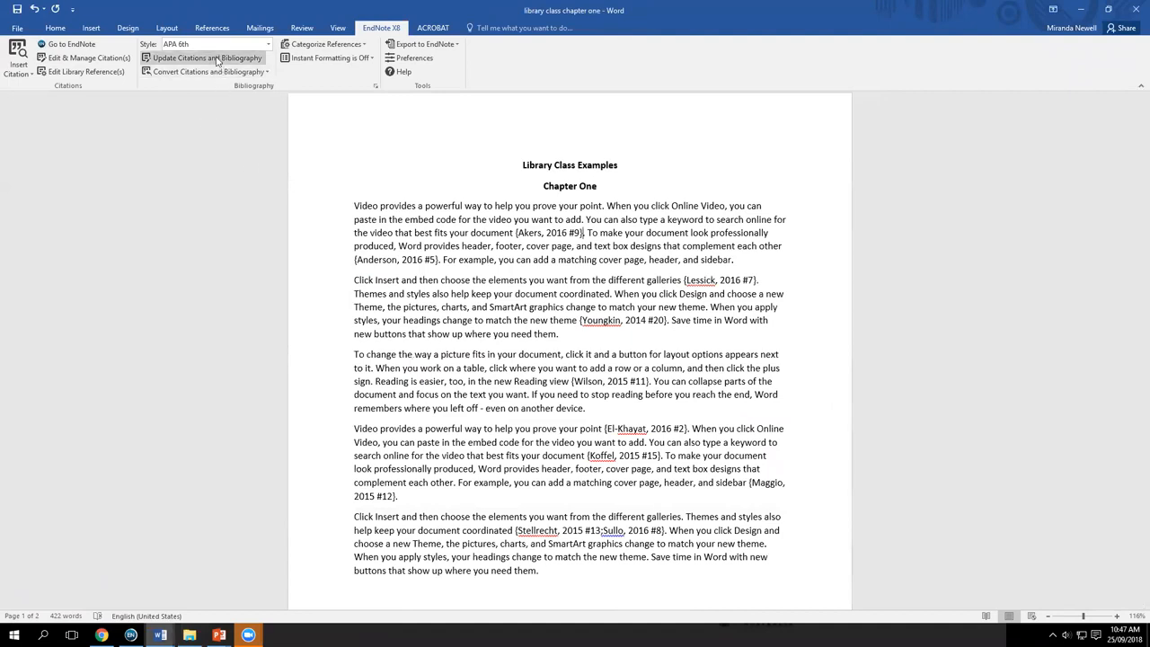
mouse_move(218, 635)
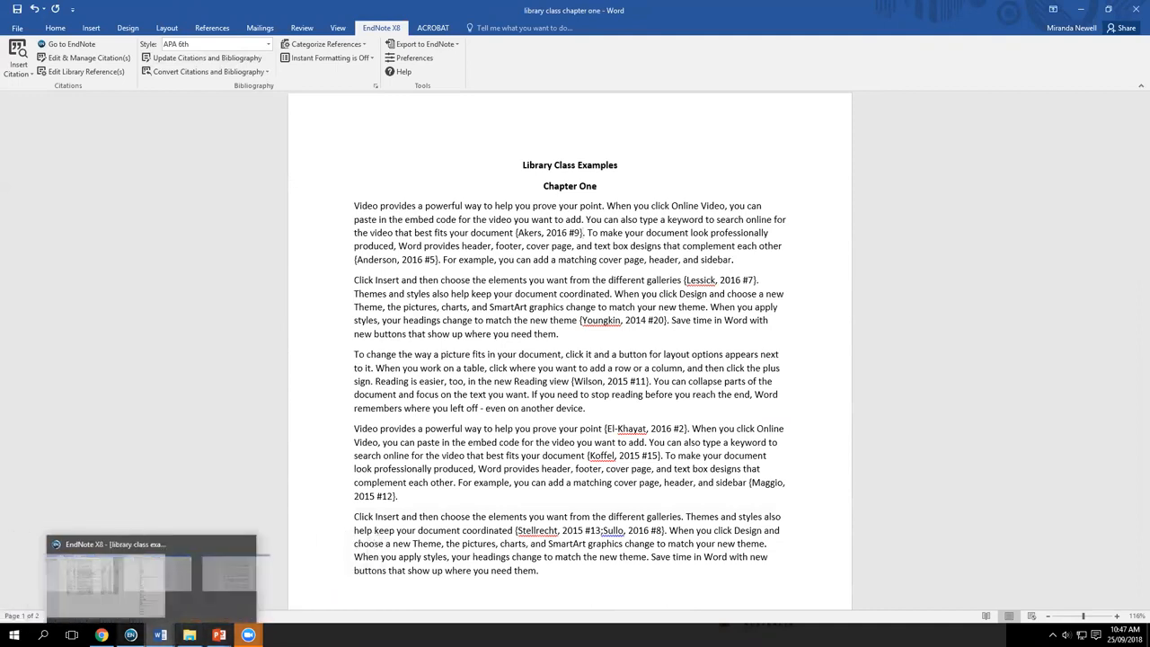
Step: Switch to EndNote and set the output style of the library class example library to APA 6th
click(130, 635)
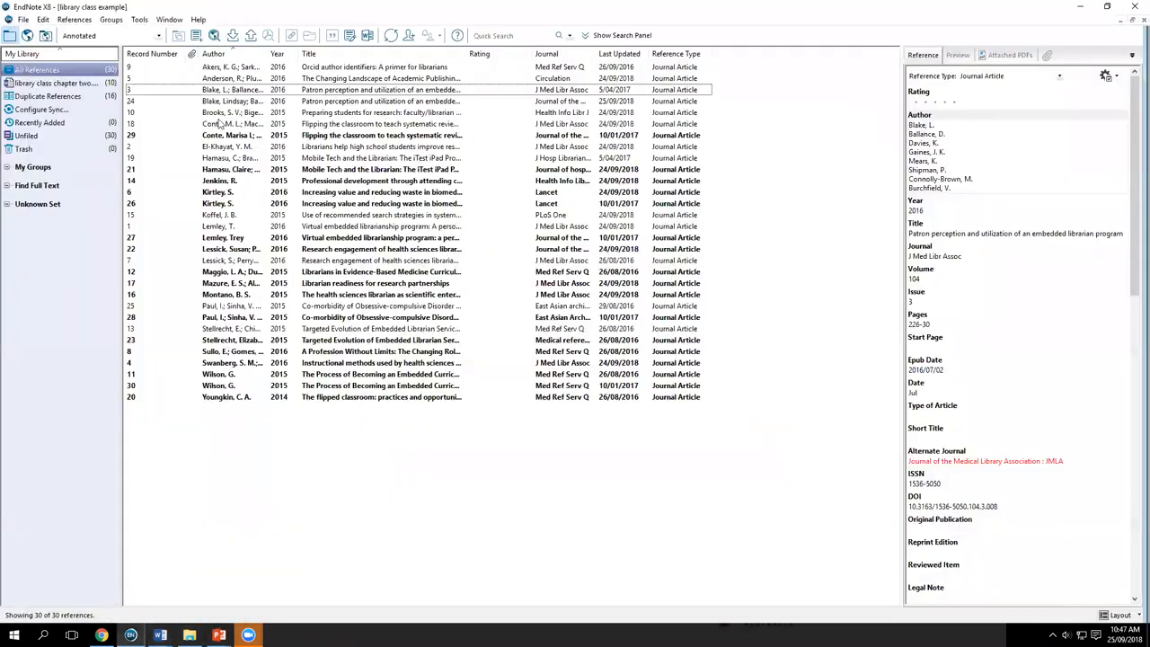
click(158, 36)
click(116, 56)
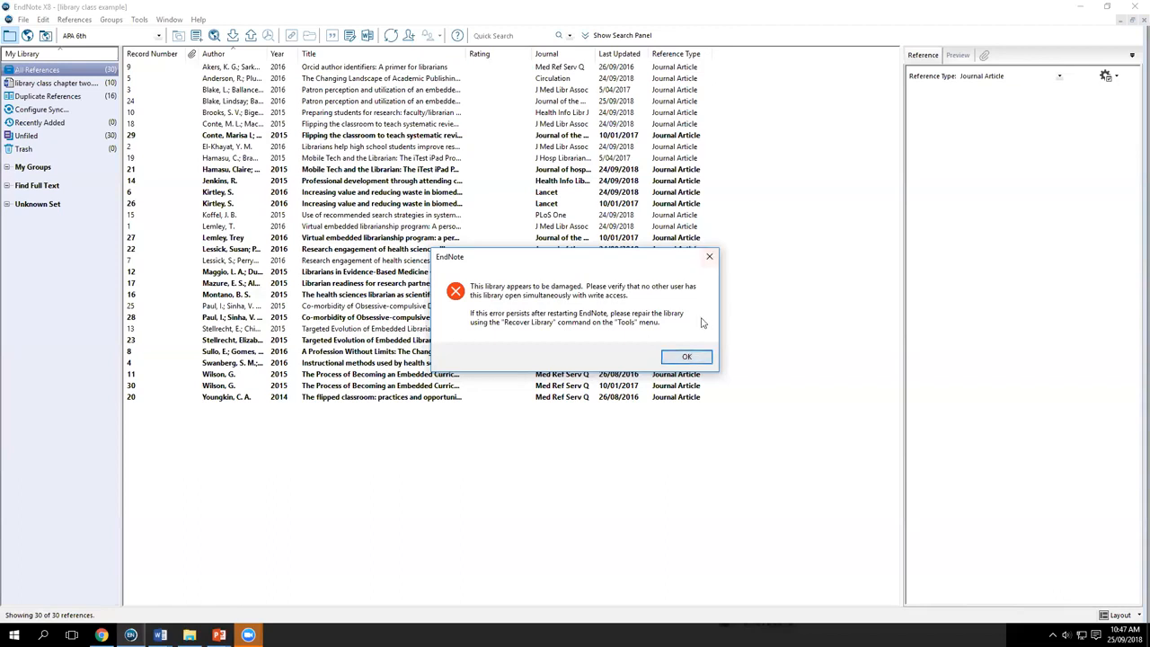
Step: Dismiss the library error, close the library class example in EndNote, and open the D: drive in File Explorer
click(687, 356)
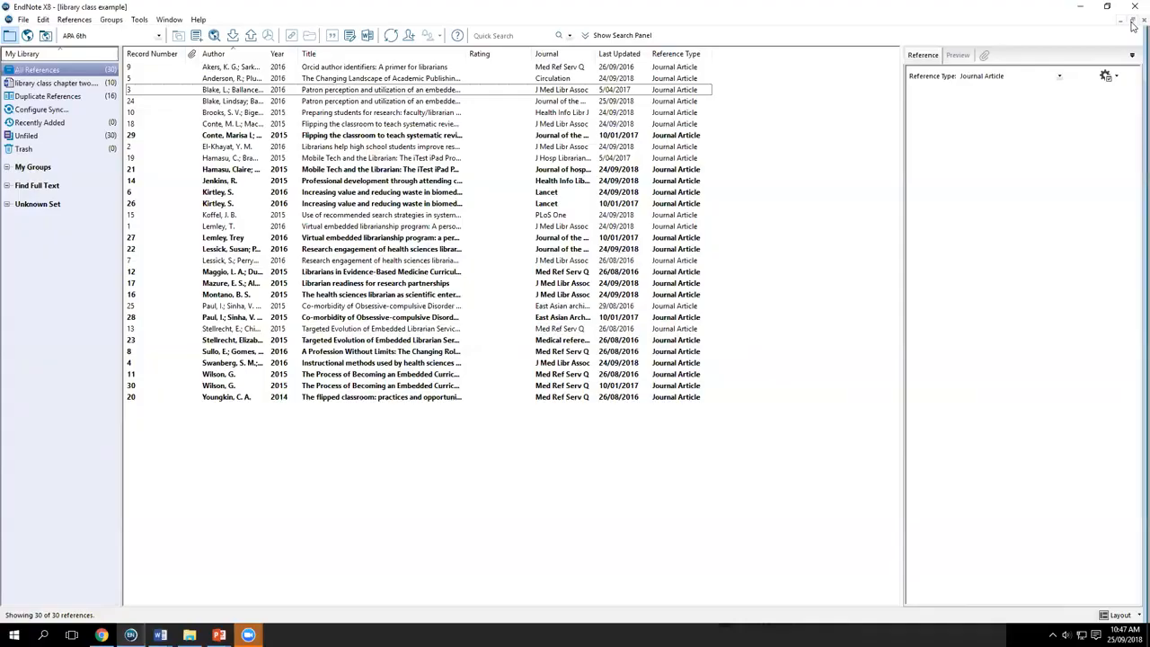
click(1142, 20)
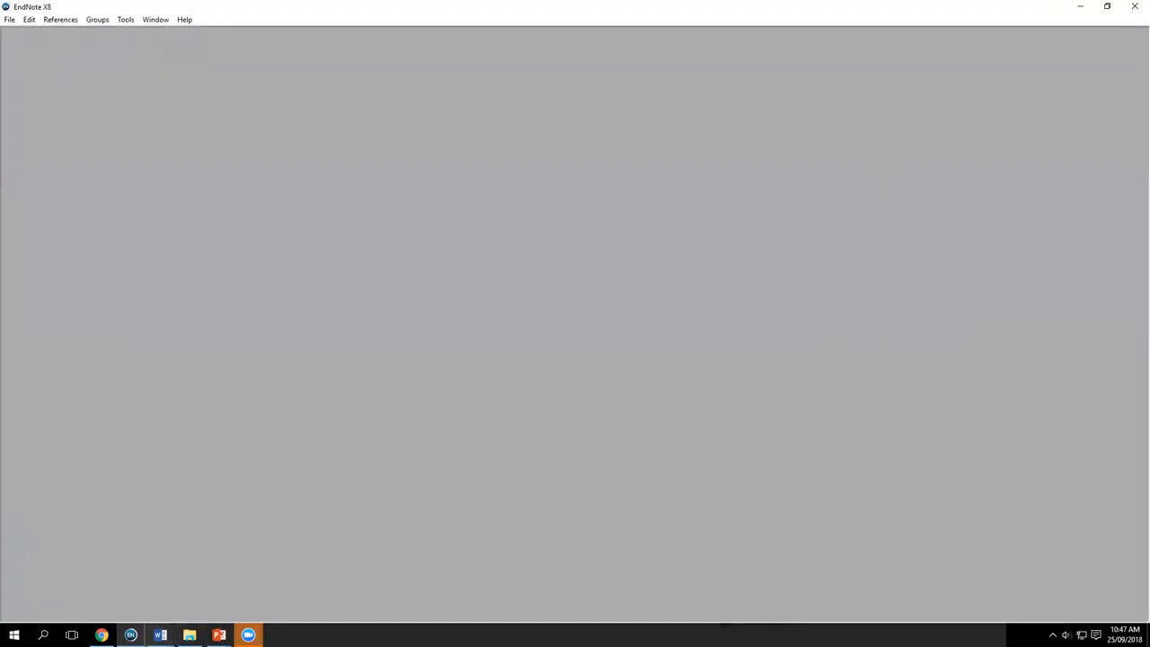
click(190, 635)
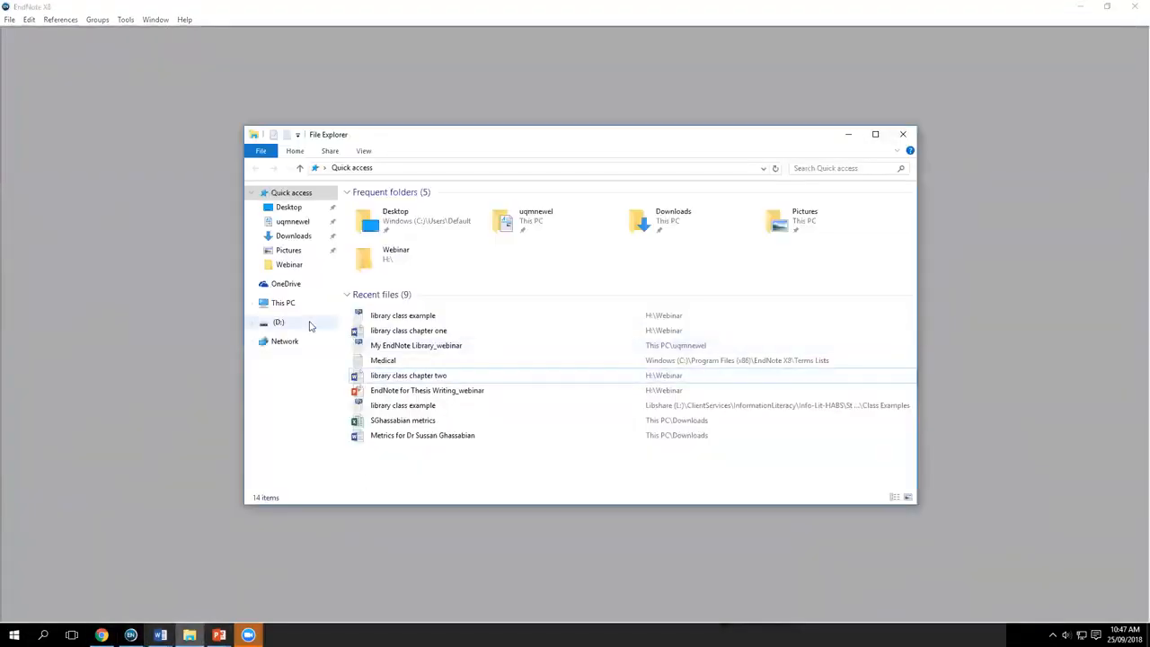
click(278, 322)
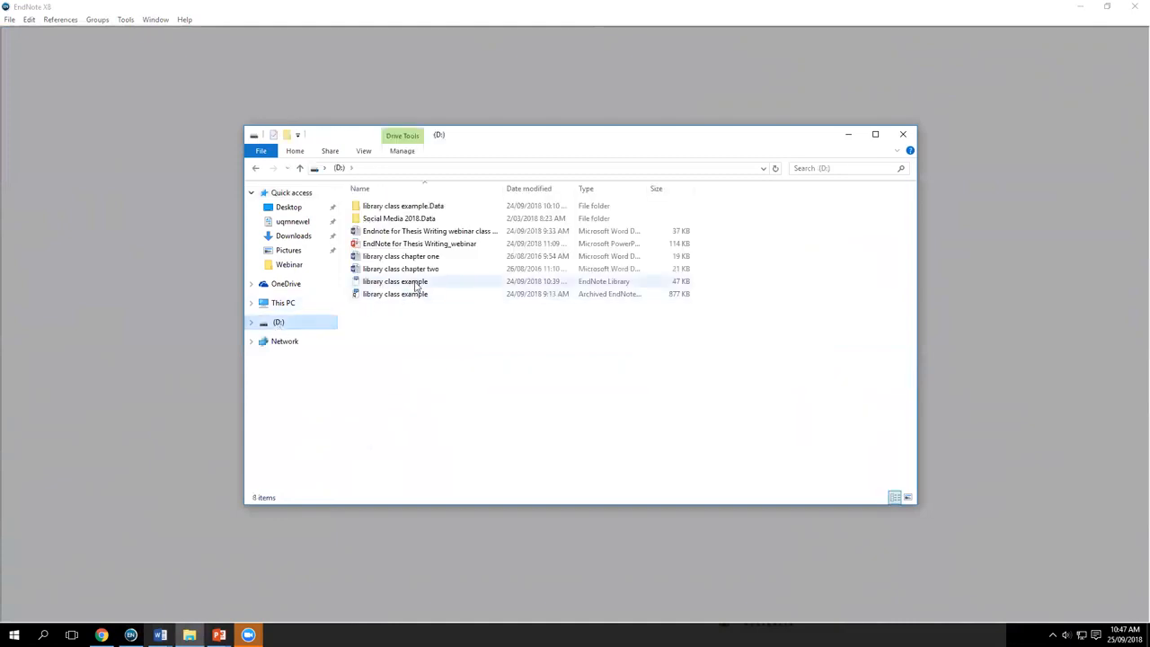
Step: Switch to Word and close the library class chapter two document
click(160, 634)
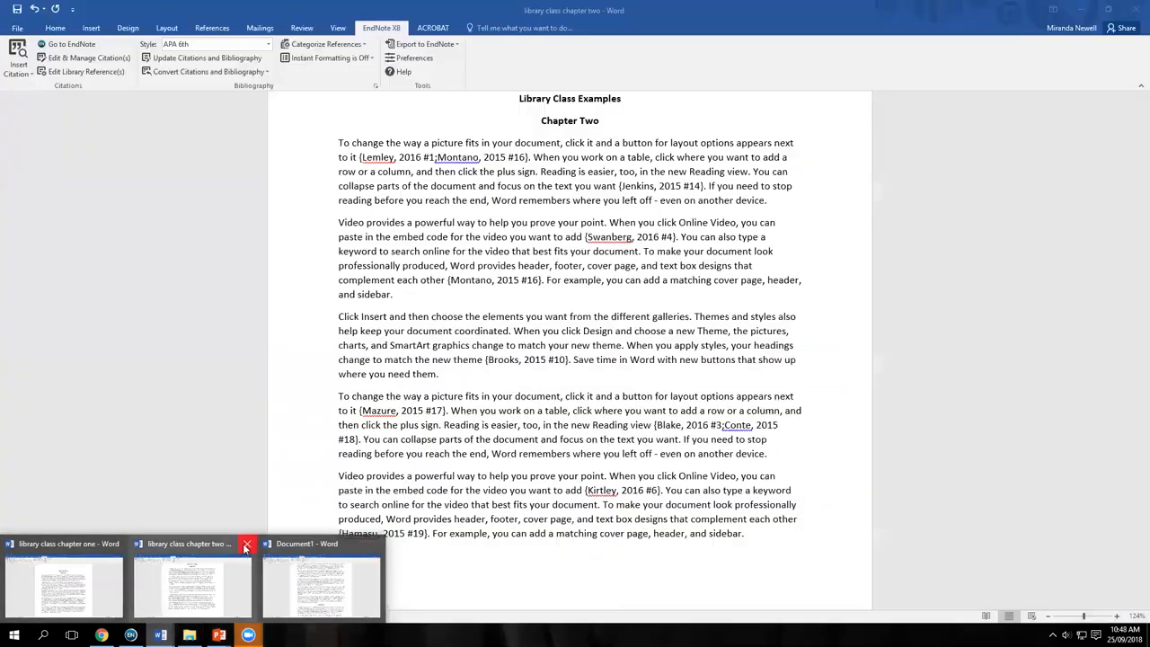
click(247, 544)
click(573, 340)
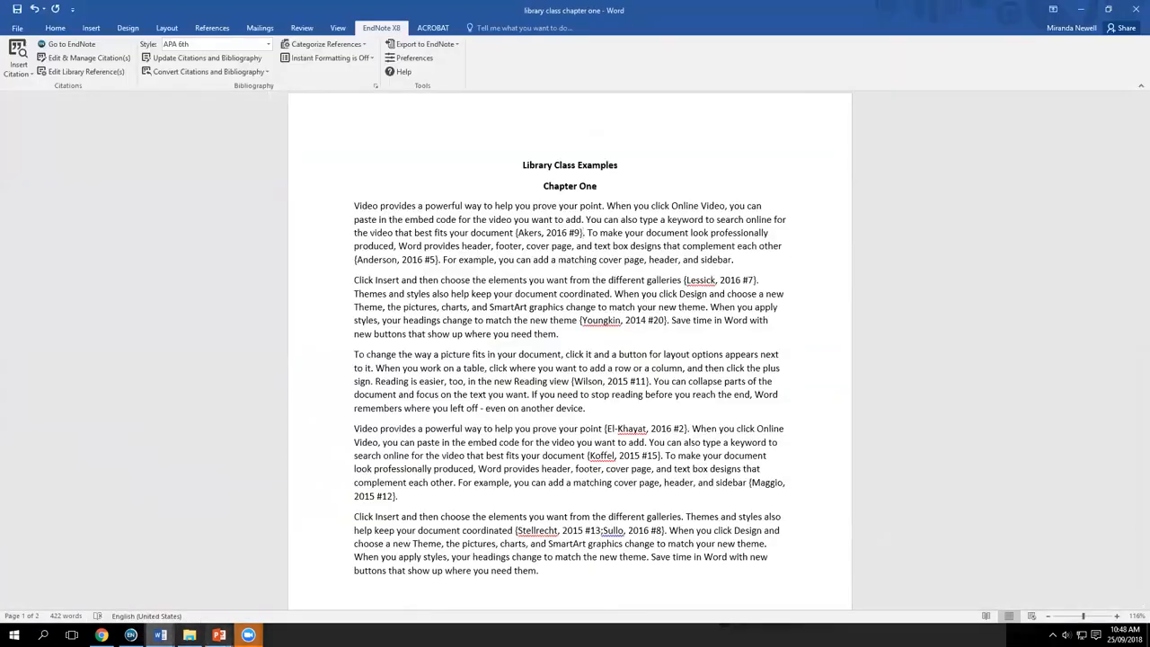
Step: Try to open the library class example EndNote library from the D: drive, dismissing the EndNote X9 introduction and maximizing EndNote
click(190, 634)
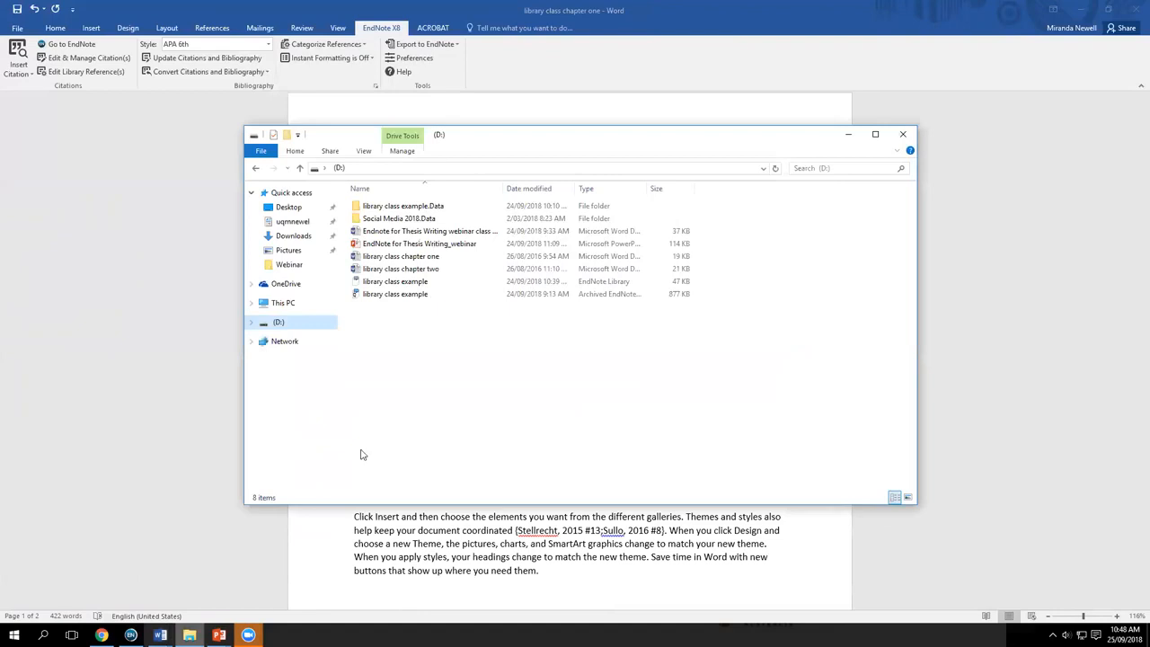
double_click(400, 281)
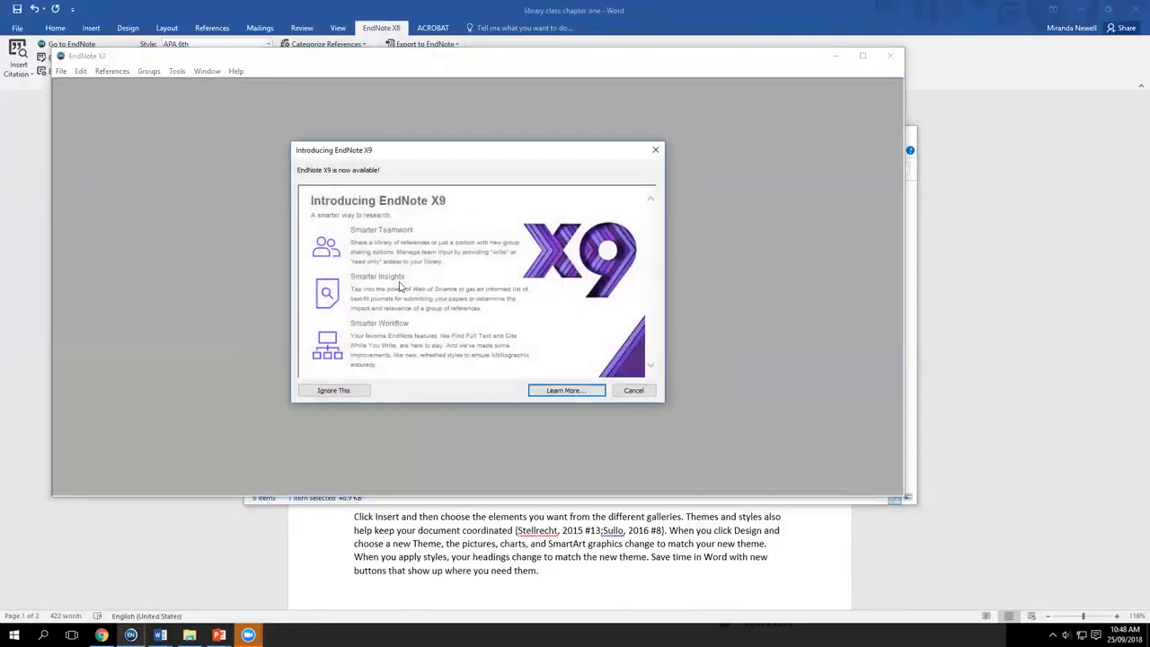
click(624, 396)
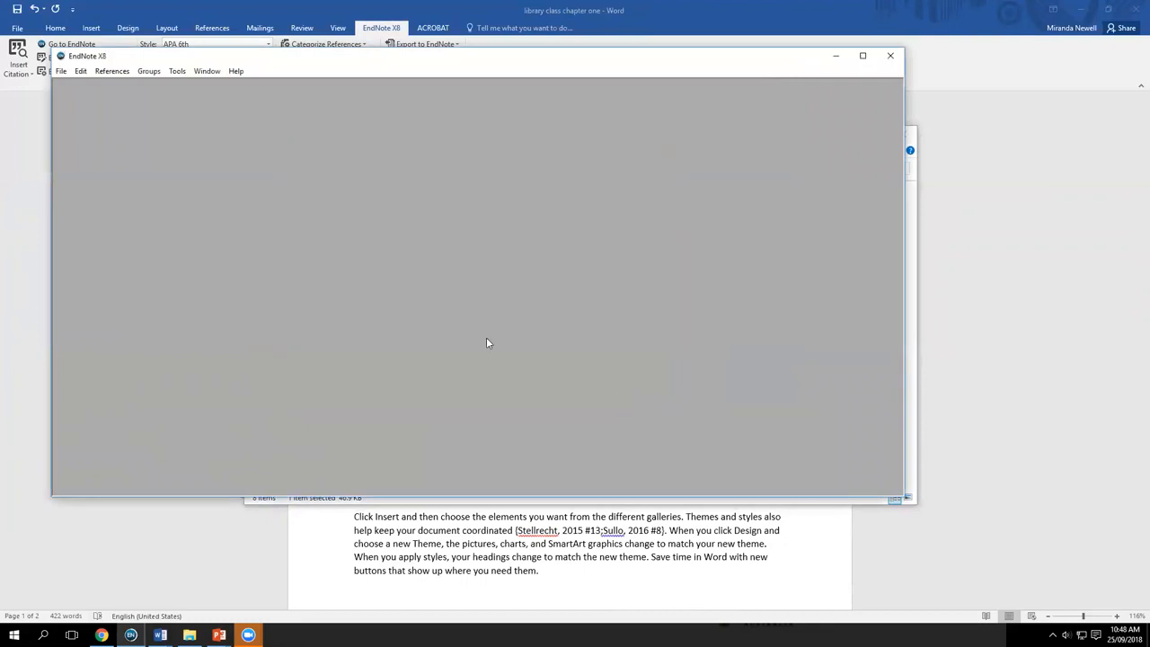
click(862, 56)
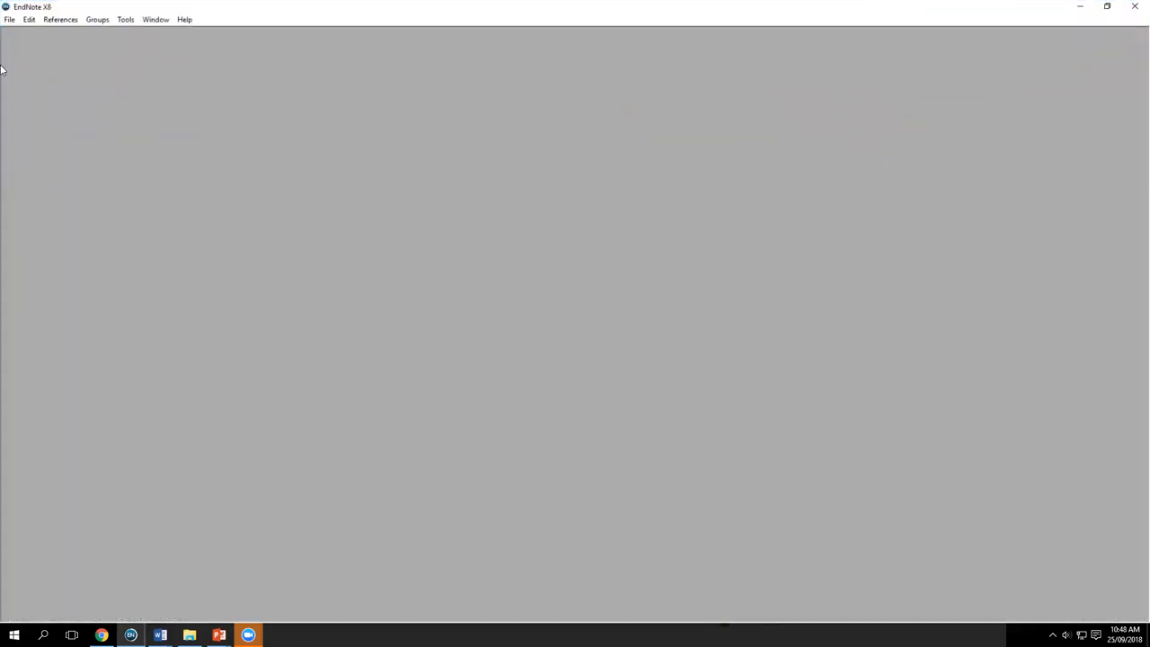
Step: Open the compressed library class example from USB Drive (D:) and expand it over the existing library class example library
click(9, 19)
mouse_move(41, 71)
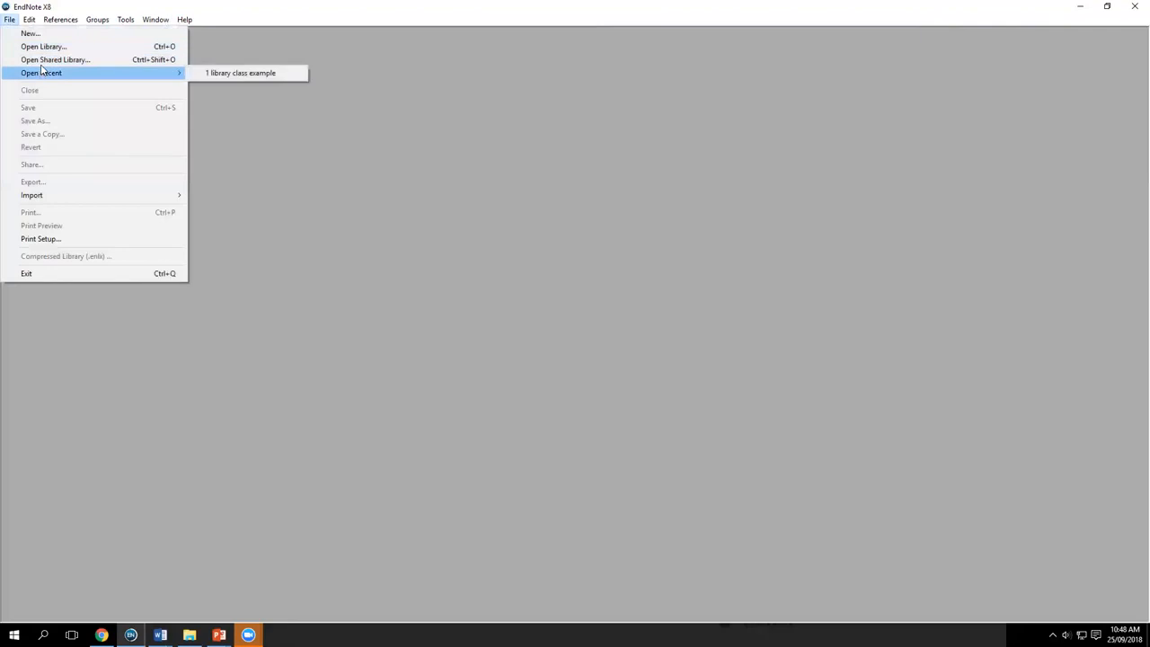
click(43, 47)
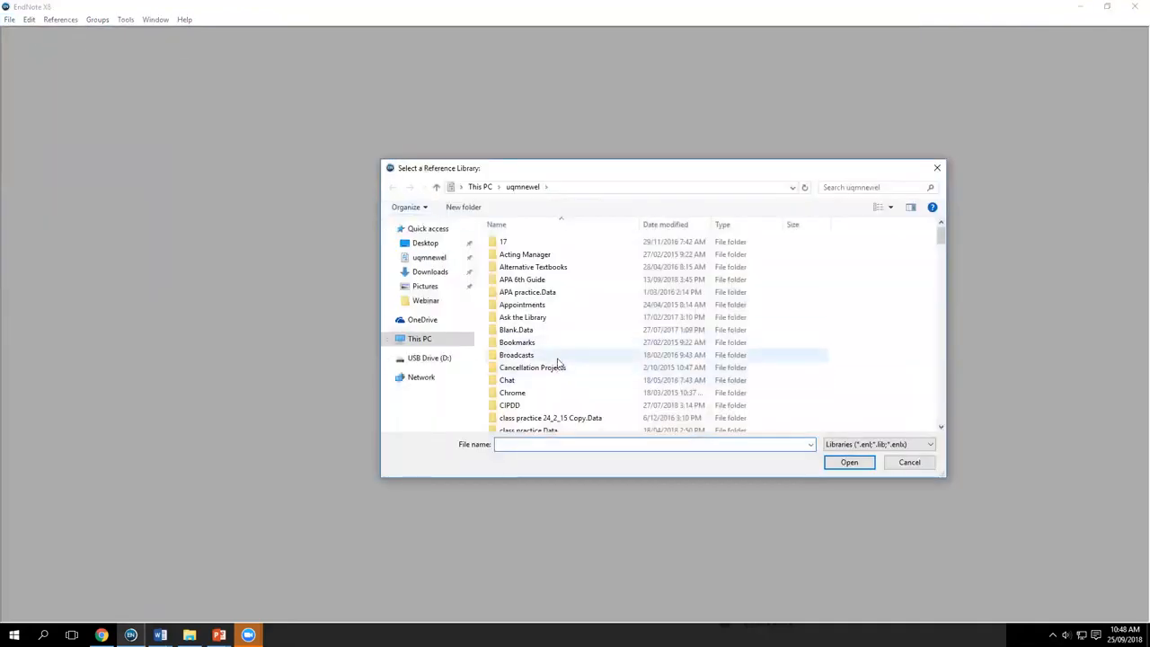
click(442, 359)
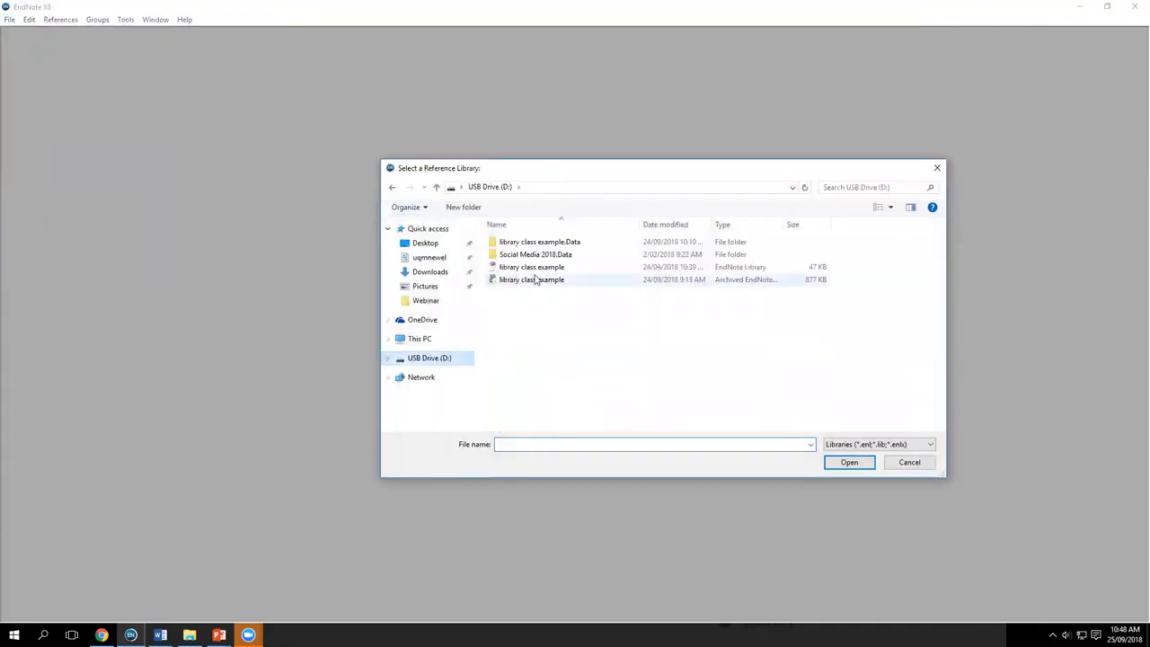
click(538, 283)
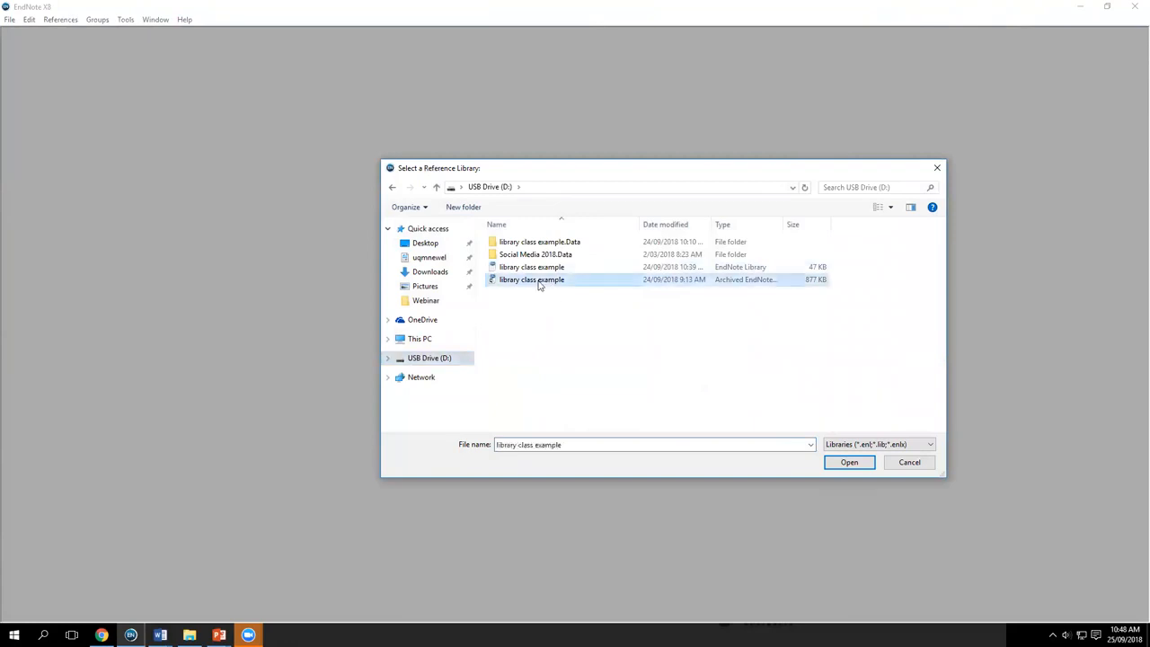
double_click(538, 284)
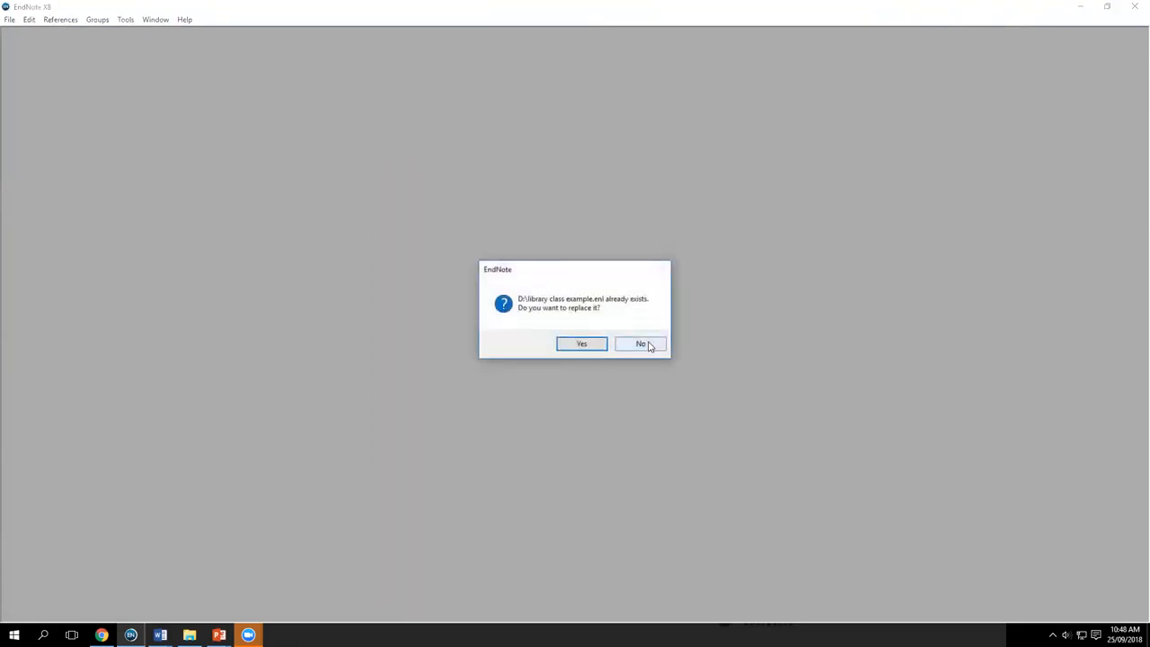
click(646, 345)
click(533, 267)
double_click(533, 267)
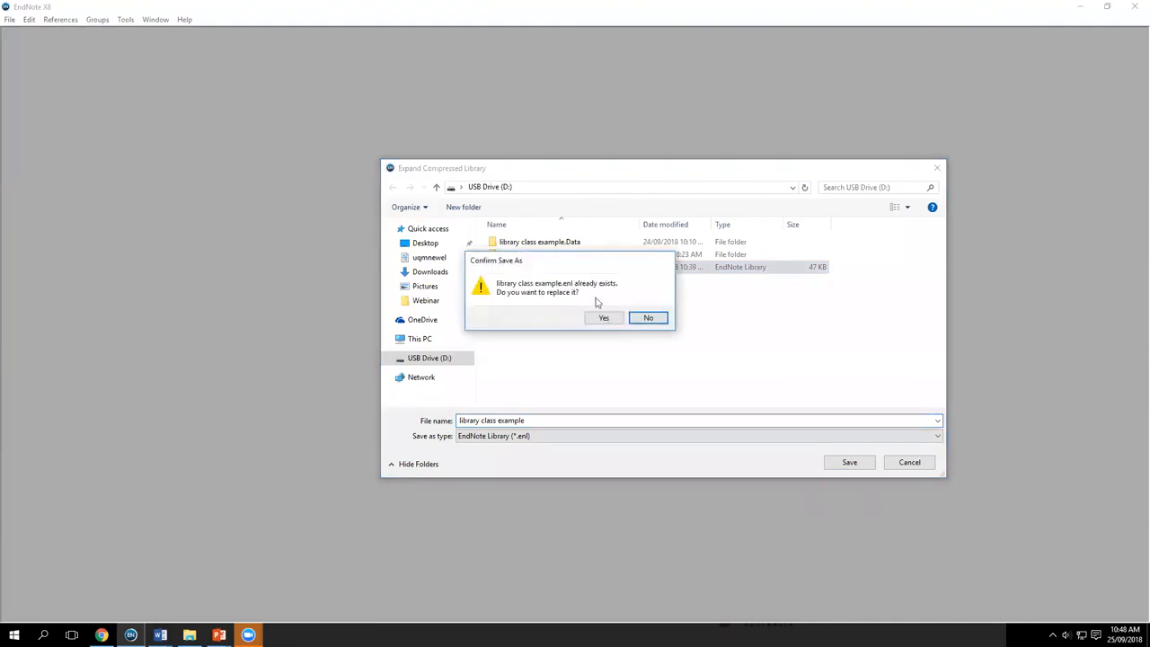
click(604, 318)
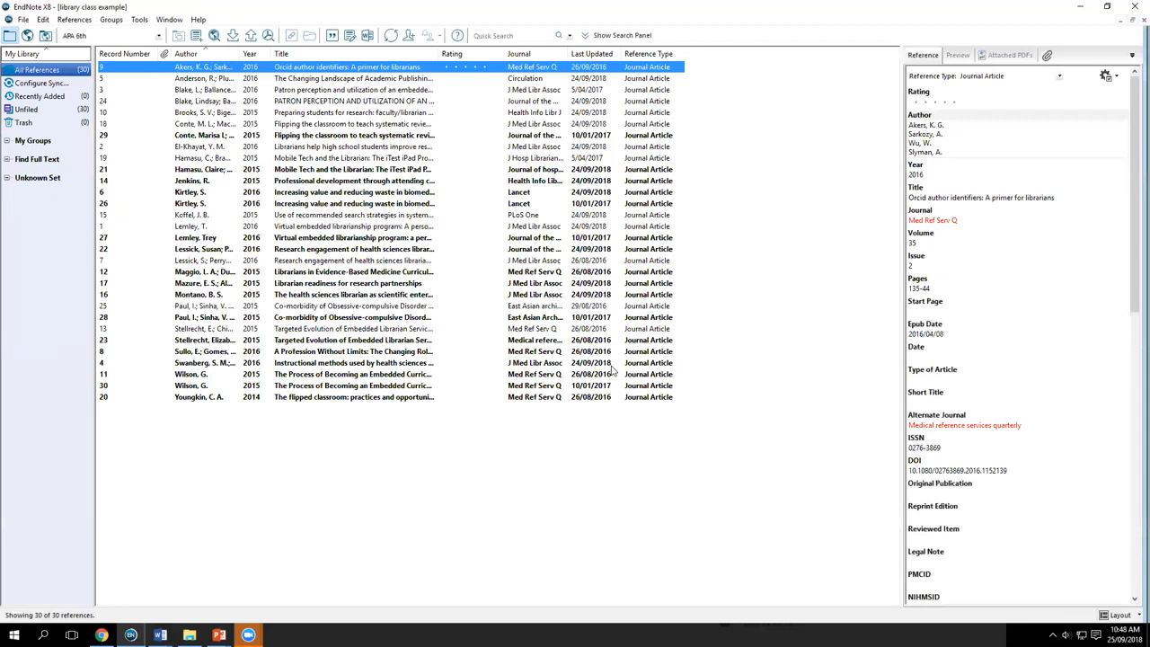
Step: Switch to Document1 in Word and update its citations and bibliography with the APA 6th output style
mouse_move(160, 635)
click(225, 583)
click(217, 58)
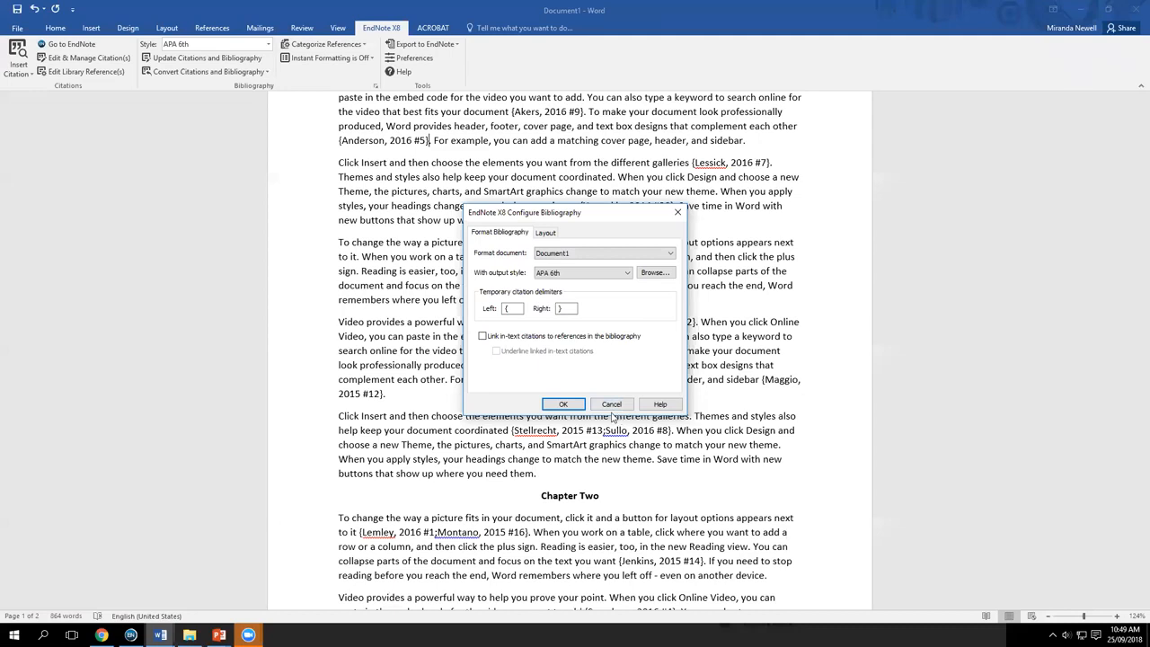
click(568, 406)
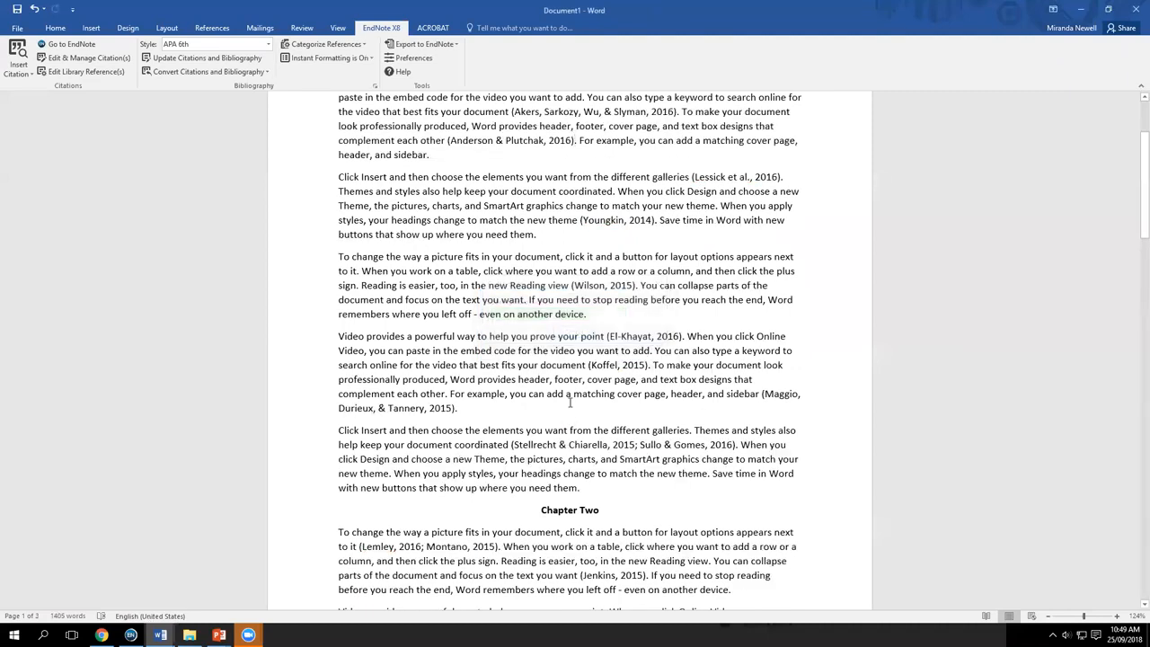
Step: Review the formatted in-text citations of both chapters and the combined reference list at the end of Document1
scroll(576, 352, down, 9)
scroll(576, 353, down, 8)
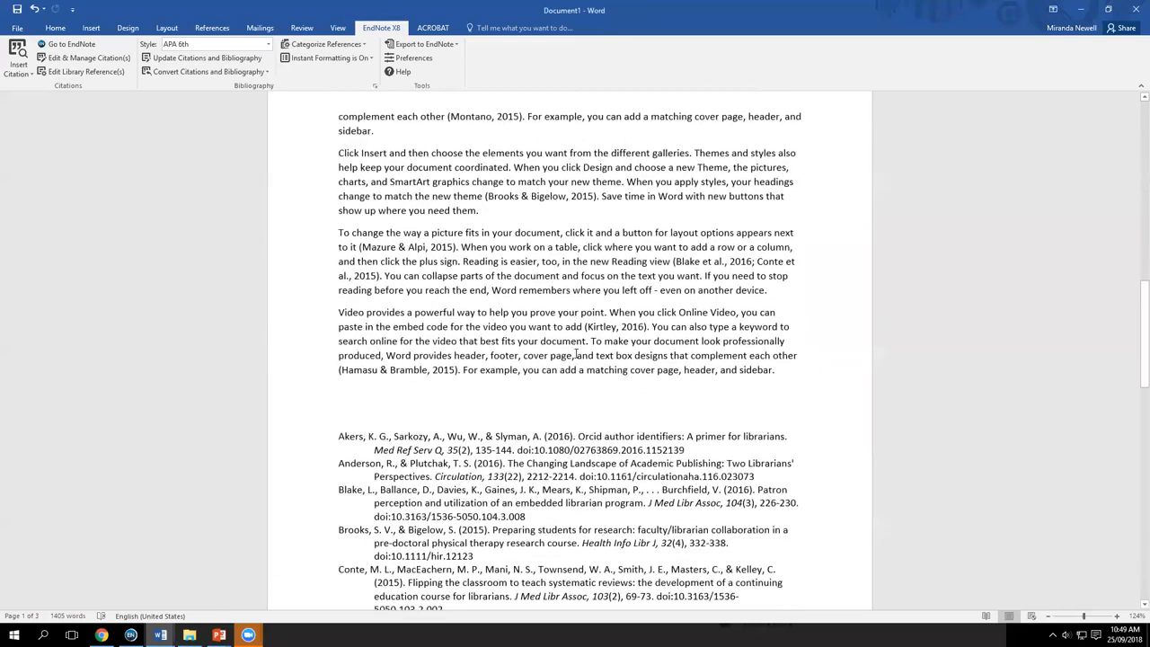
scroll(576, 355, down, 13)
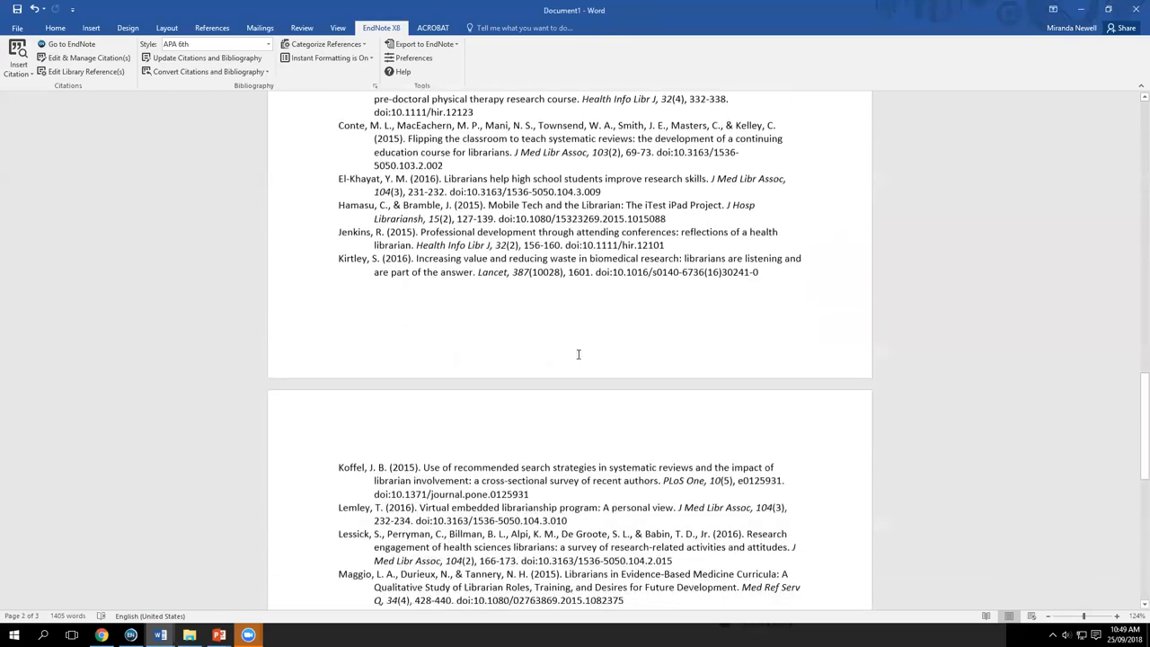
scroll(578, 355, up, 20)
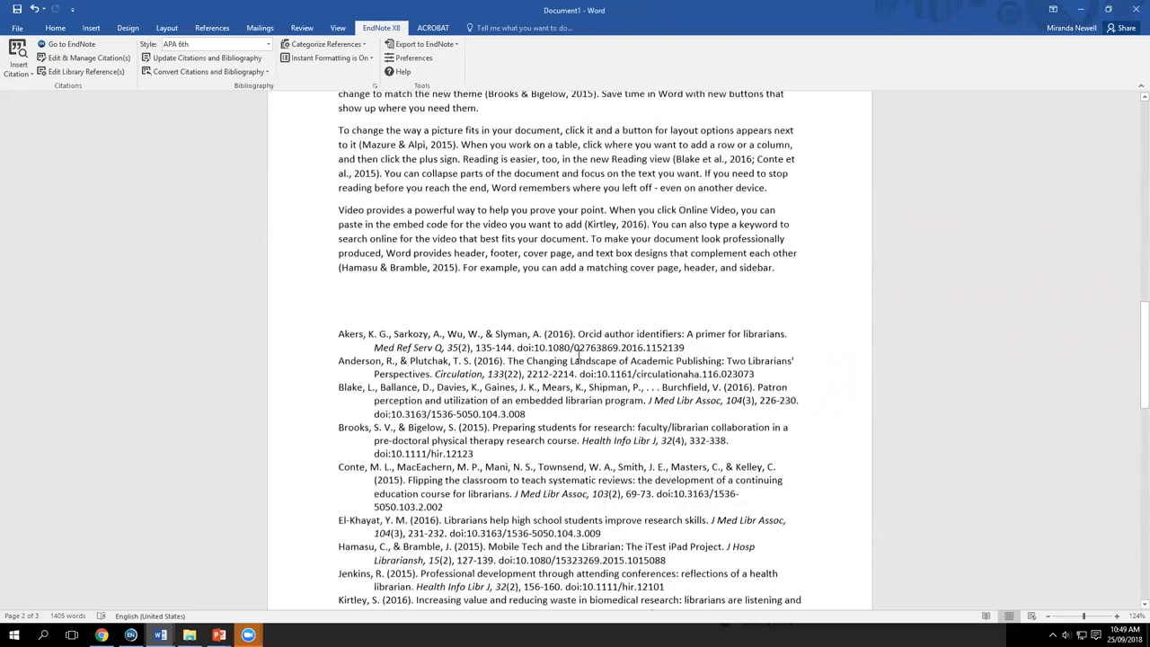
scroll(578, 354, up, 20)
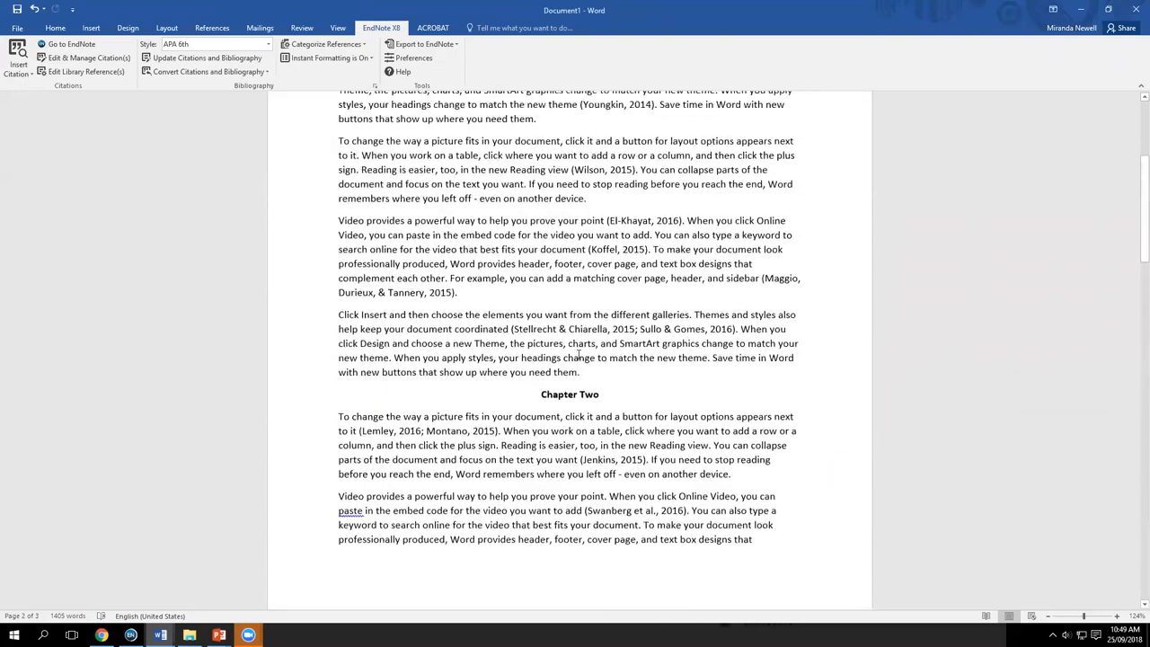
scroll(579, 354, up, 1)
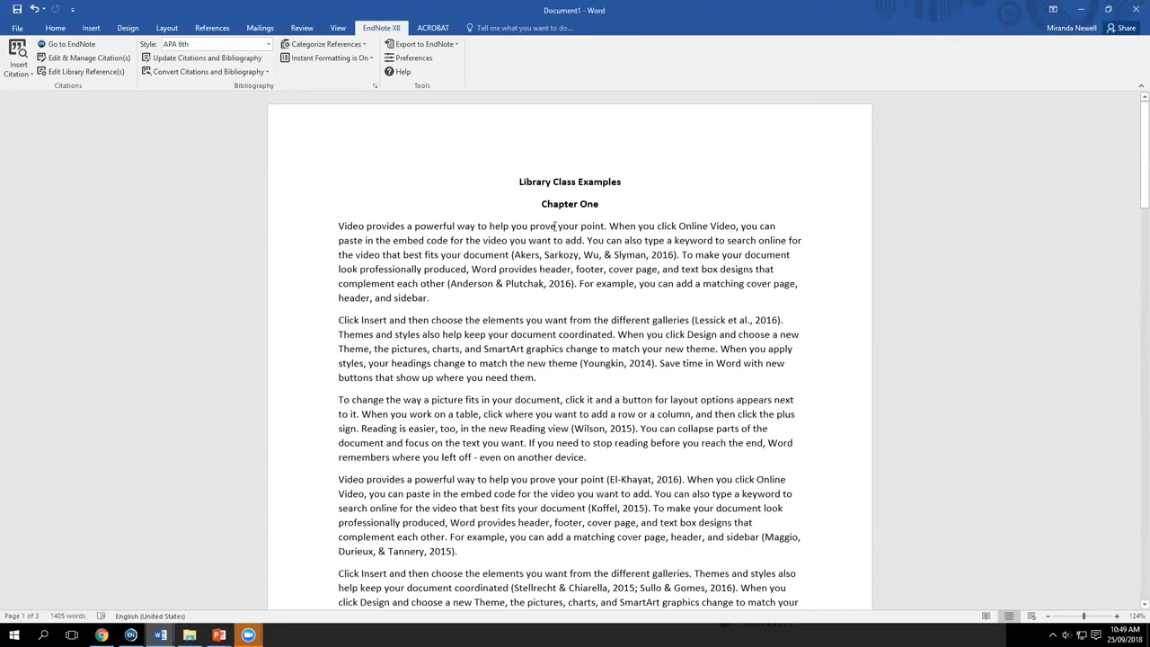
scroll(581, 243, down, 2)
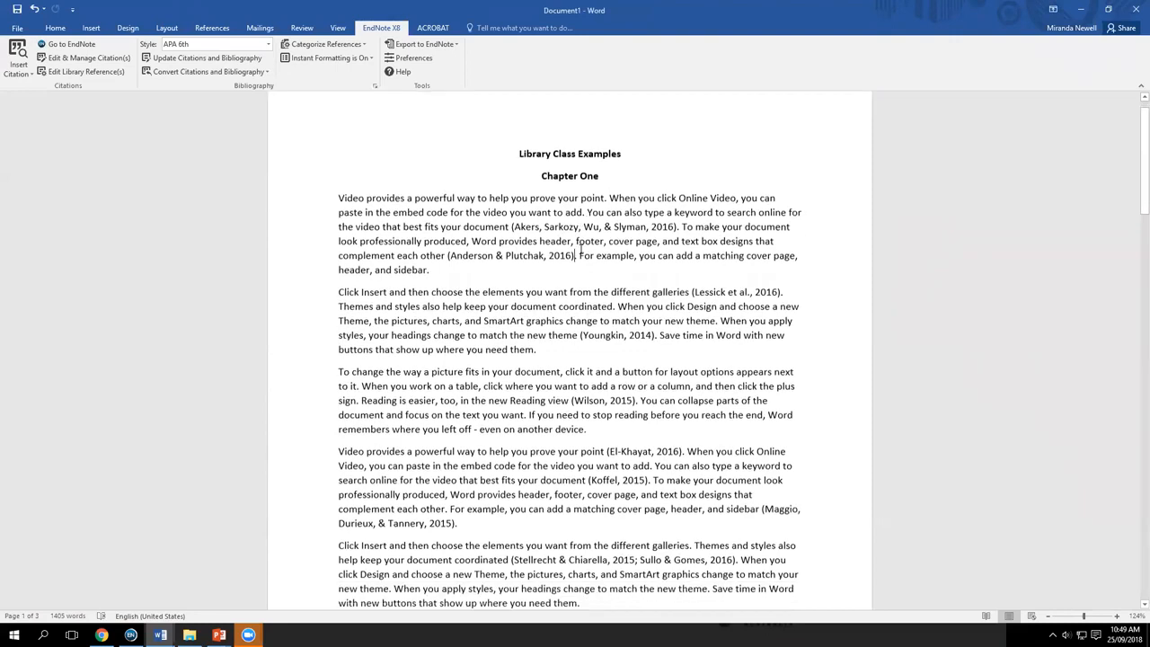
scroll(581, 248, down, 1)
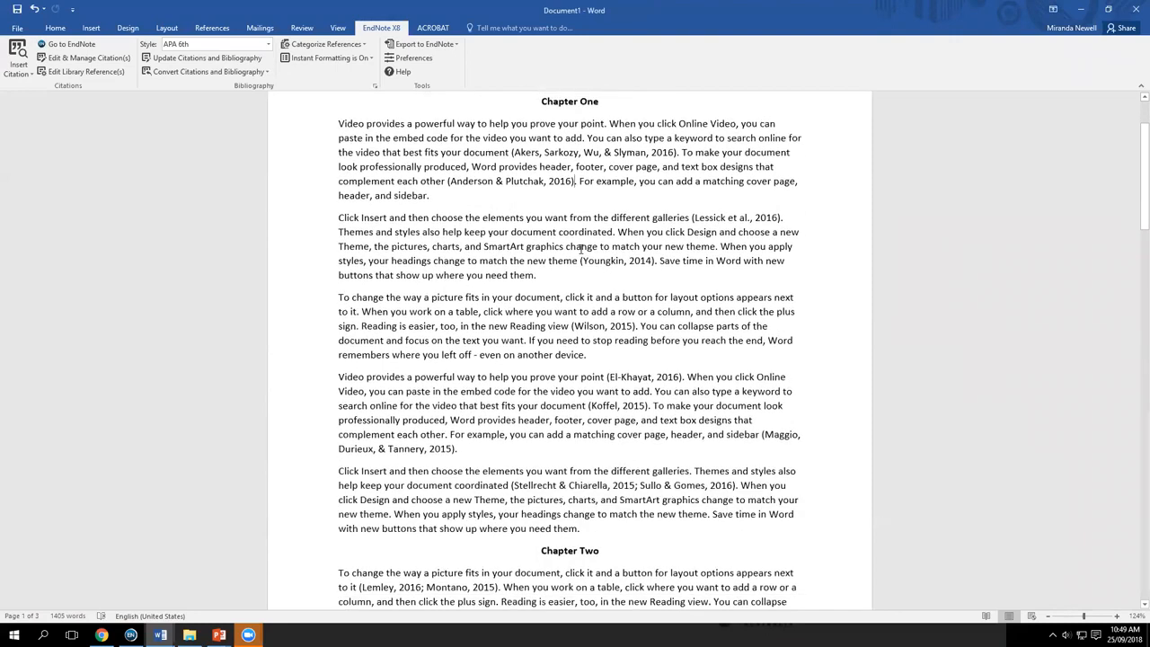
scroll(581, 248, down, 10)
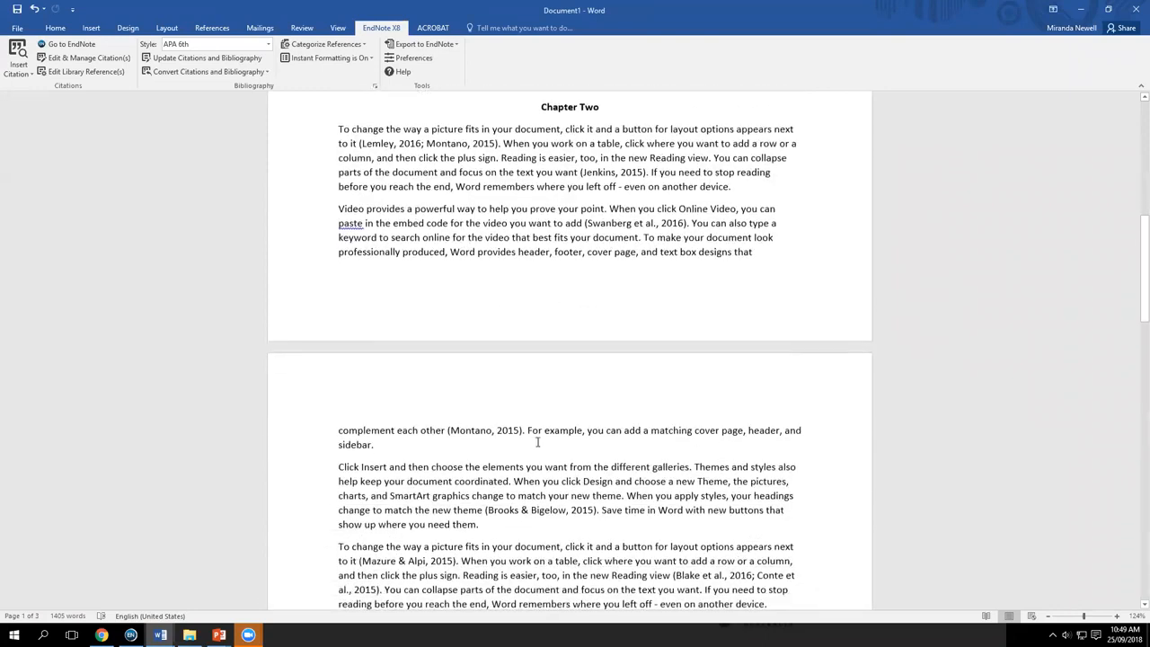
click(490, 430)
scroll(505, 487, down, 5)
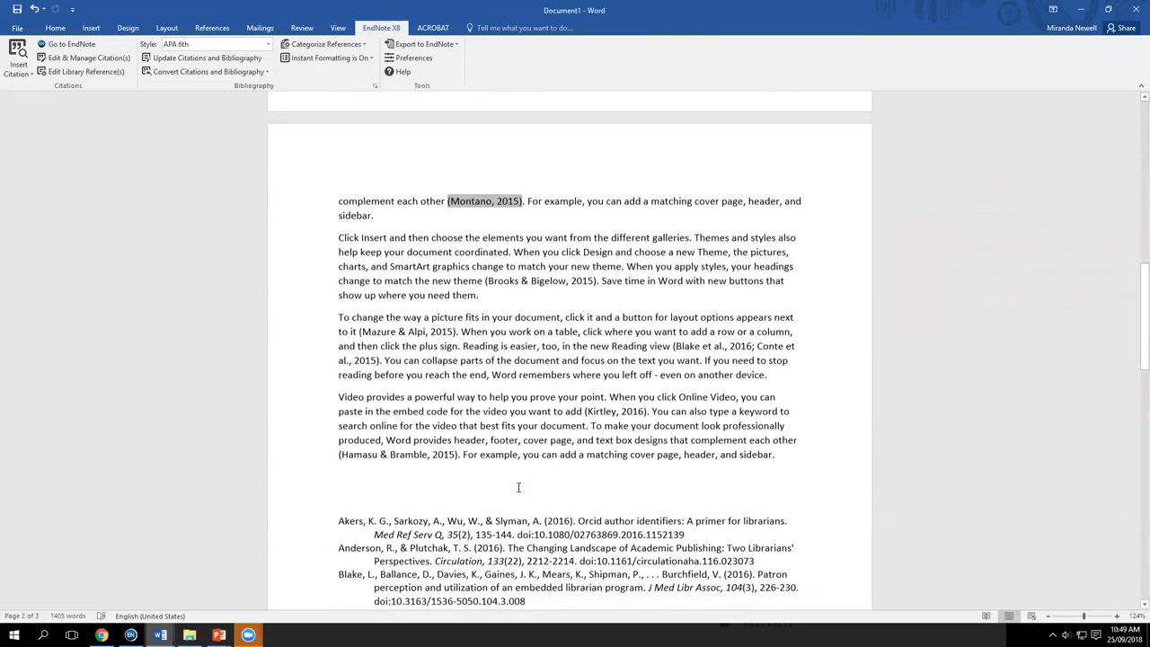
scroll(518, 487, down, 20)
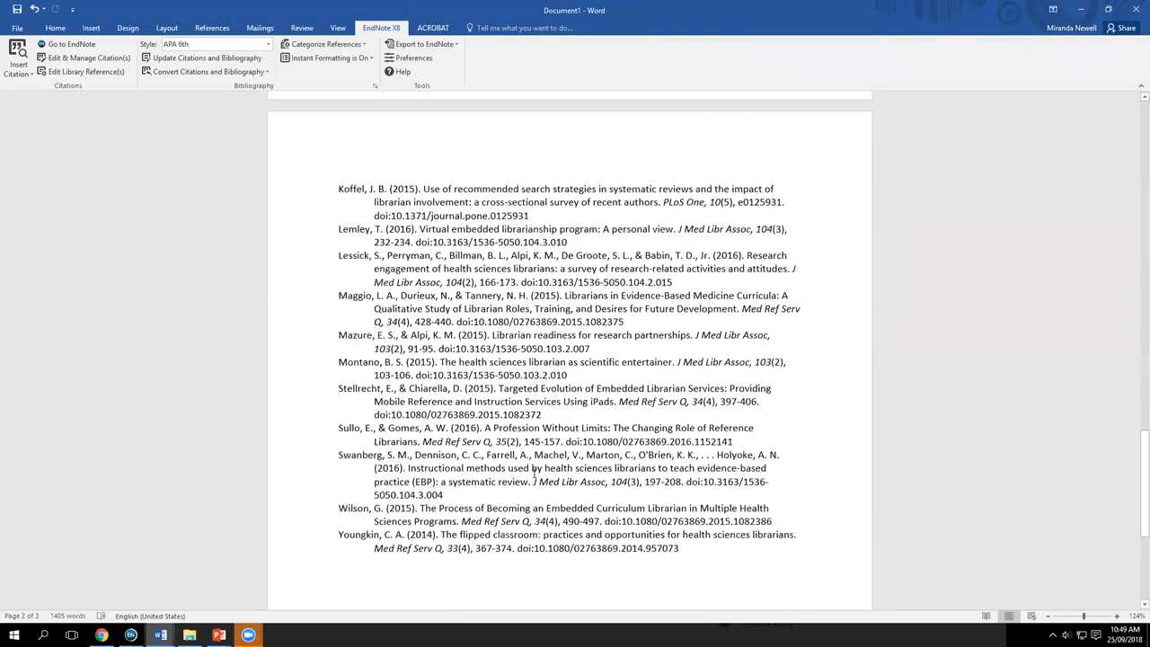
scroll(535, 473, up, 5)
scroll(535, 473, up, 12)
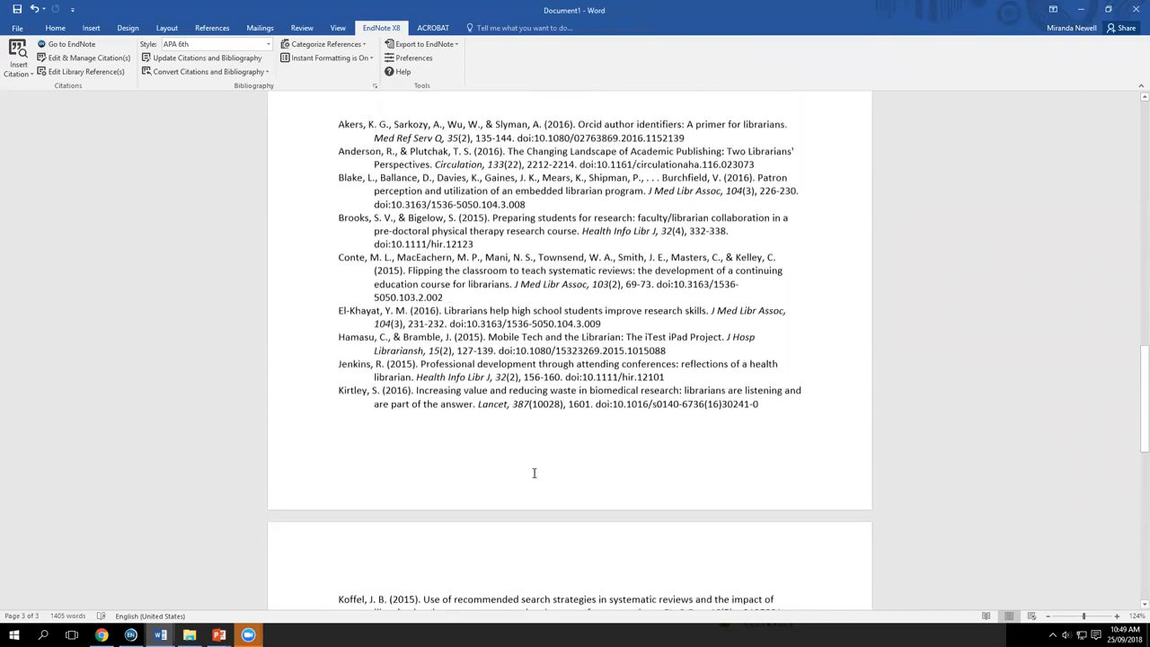
scroll(535, 473, up, 8)
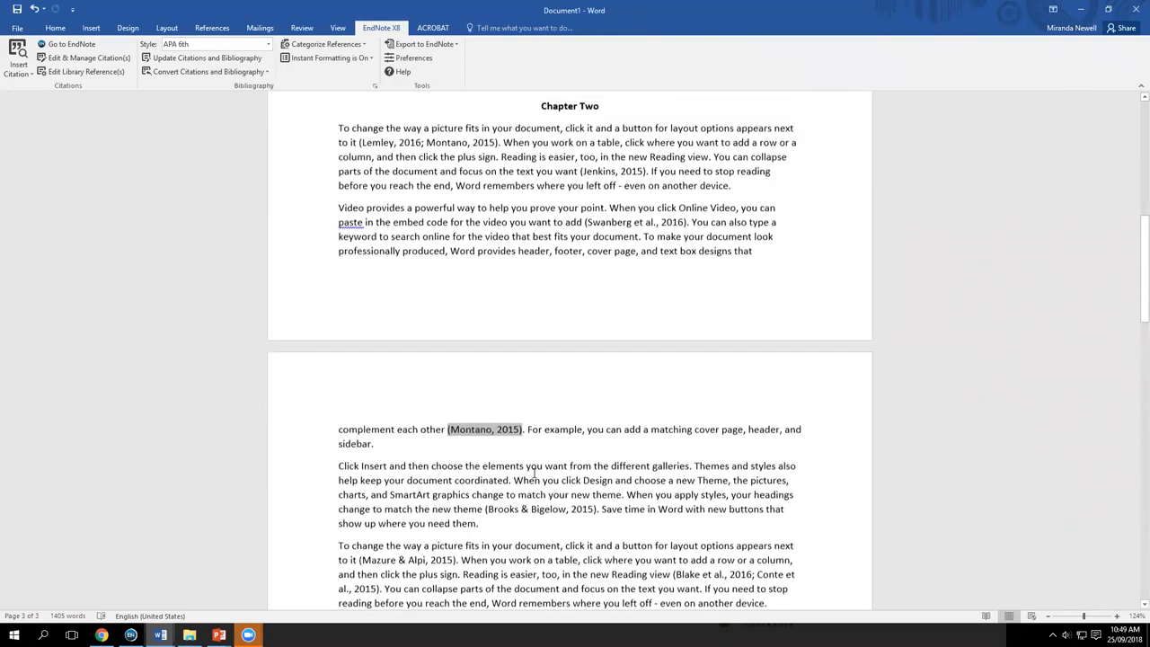
scroll(534, 473, up, 15)
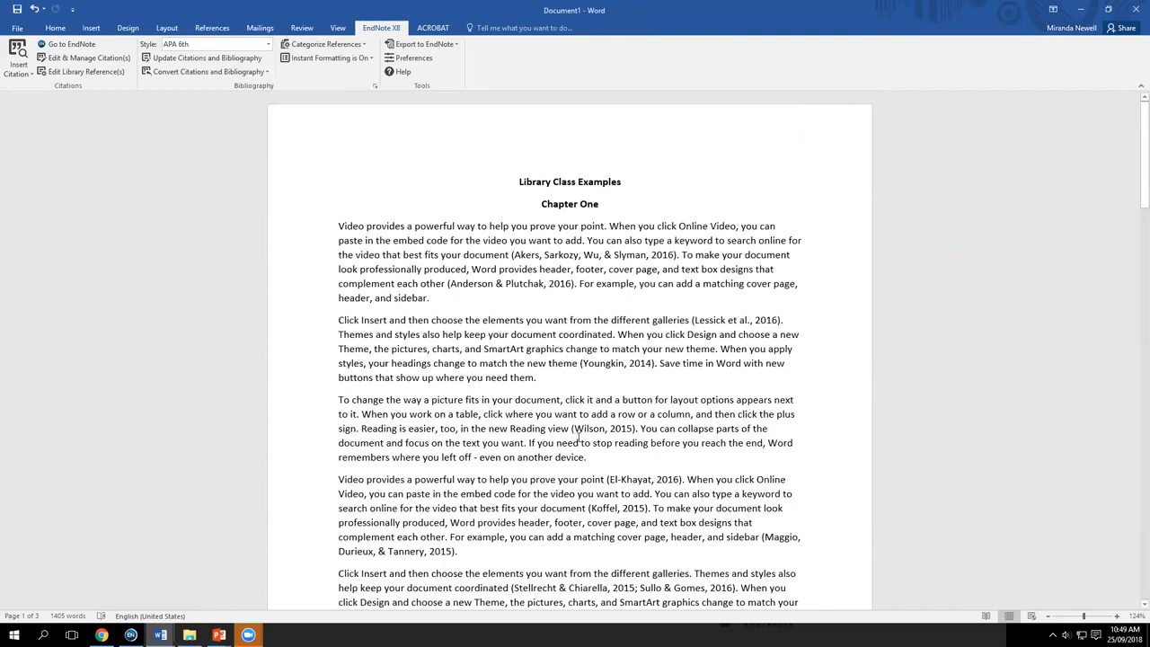
Step: Save the combined document to USB Drive (D:) as a Word document named Library Class Examples final
click(20, 32)
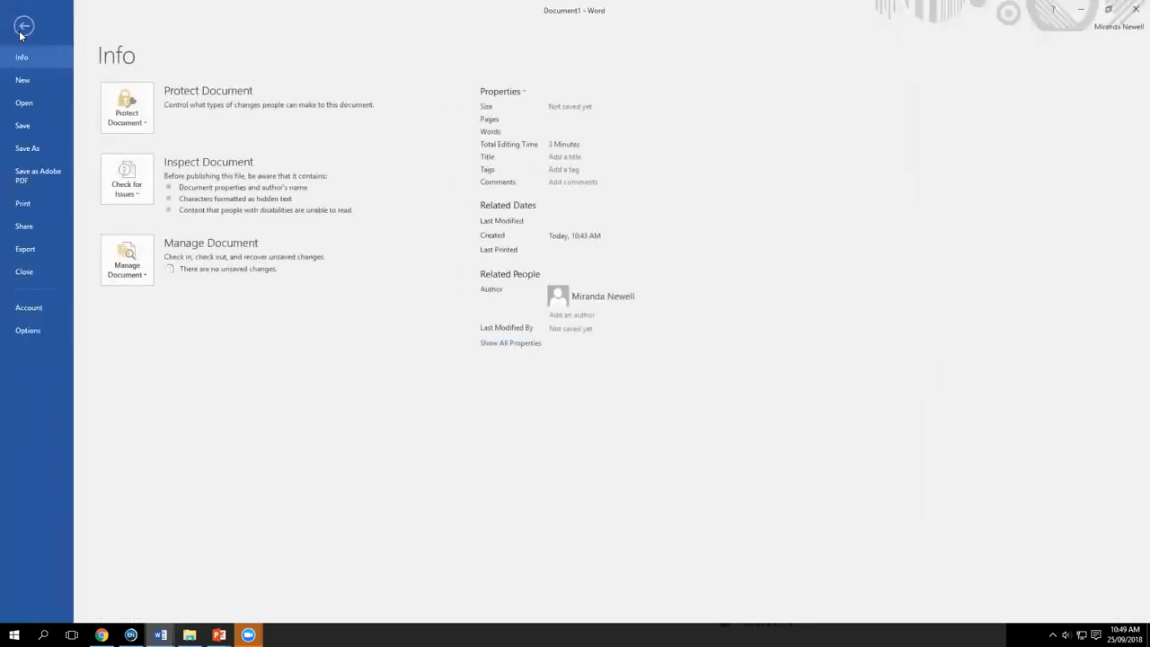
click(31, 149)
click(150, 263)
scroll(186, 200, down, 1)
click(52, 218)
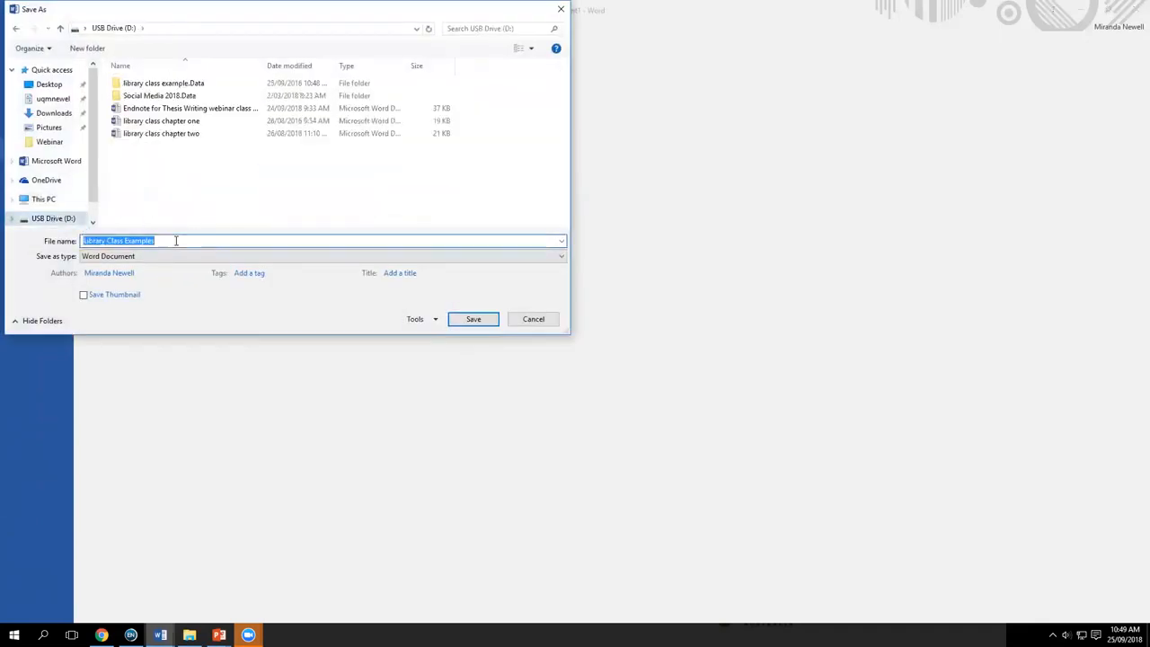
click(176, 241)
text(final)
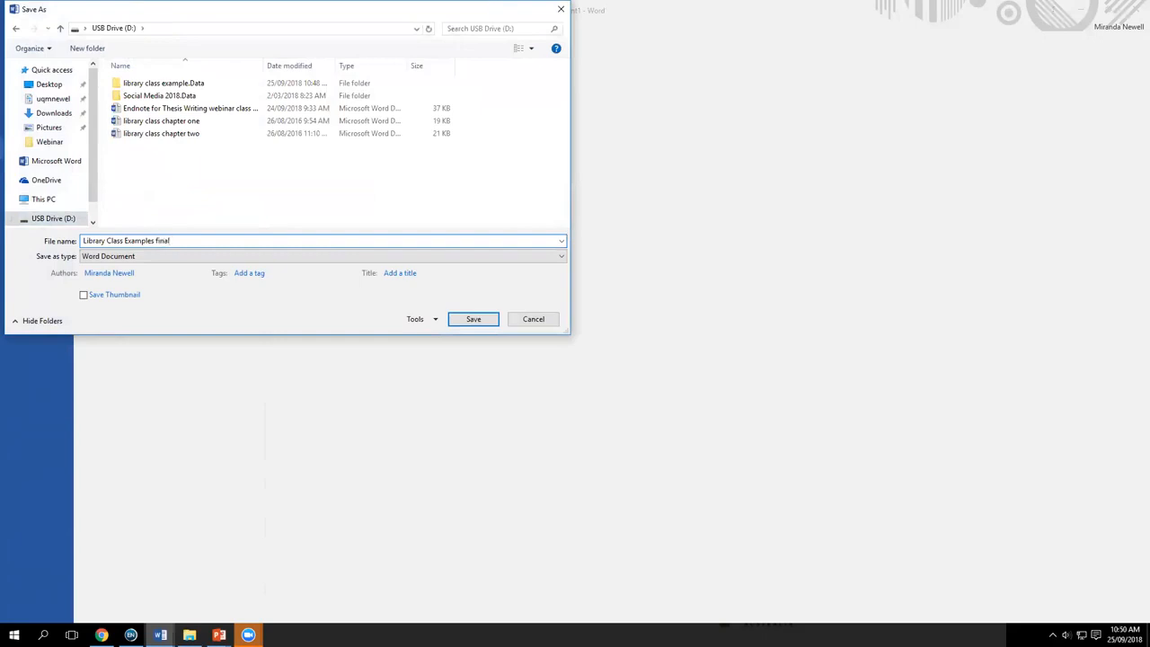
click(474, 320)
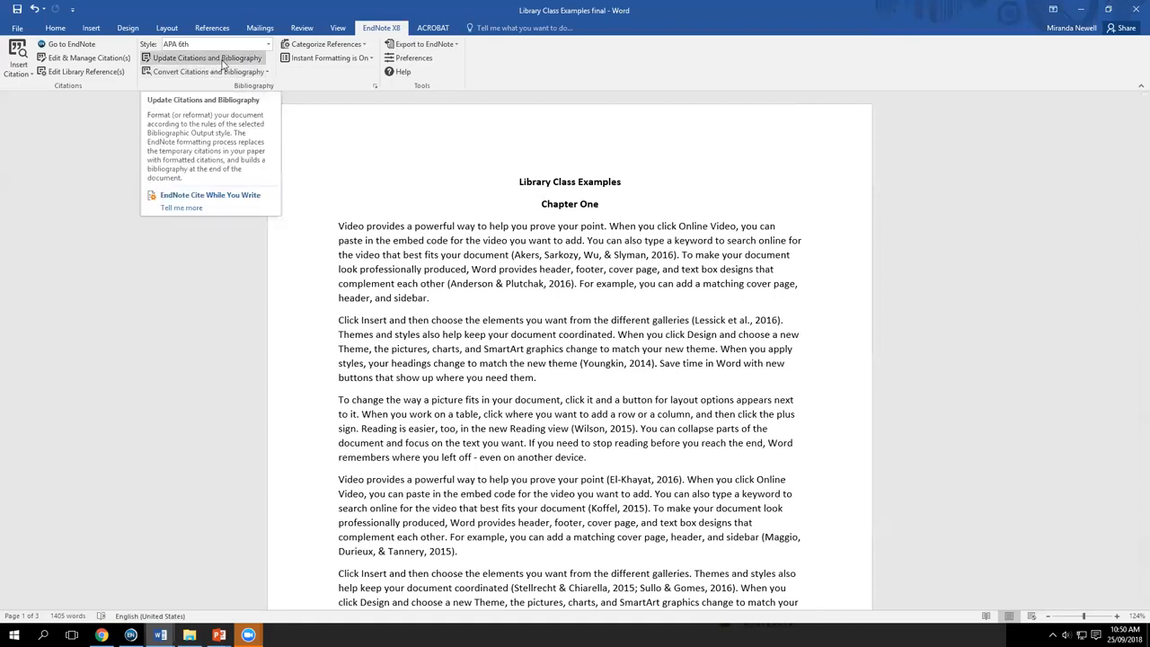
Step: Convert the document's citations to unformatted citations, and format them again by updating the citations and bibliography in APA 6th
click(265, 72)
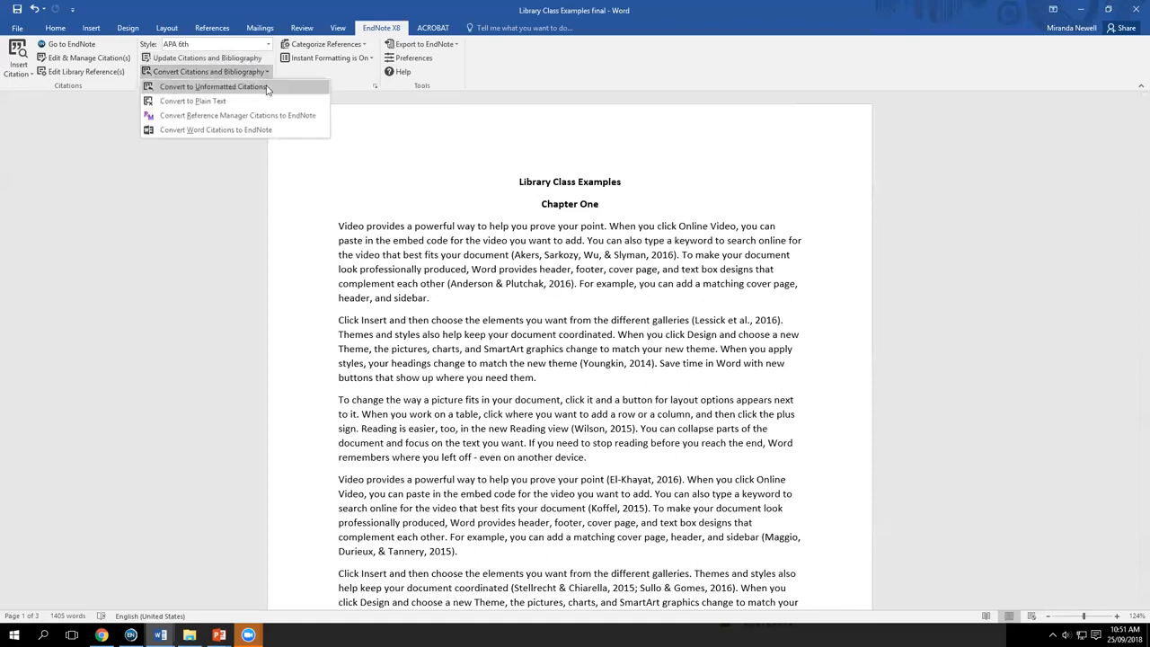
click(215, 86)
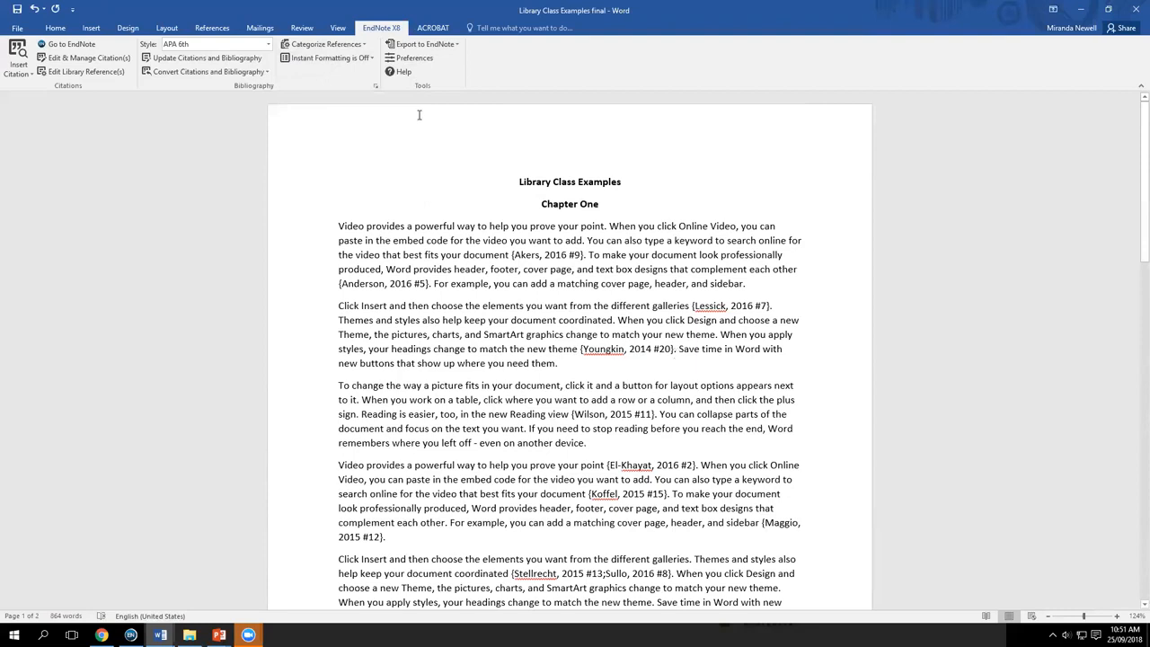
click(374, 59)
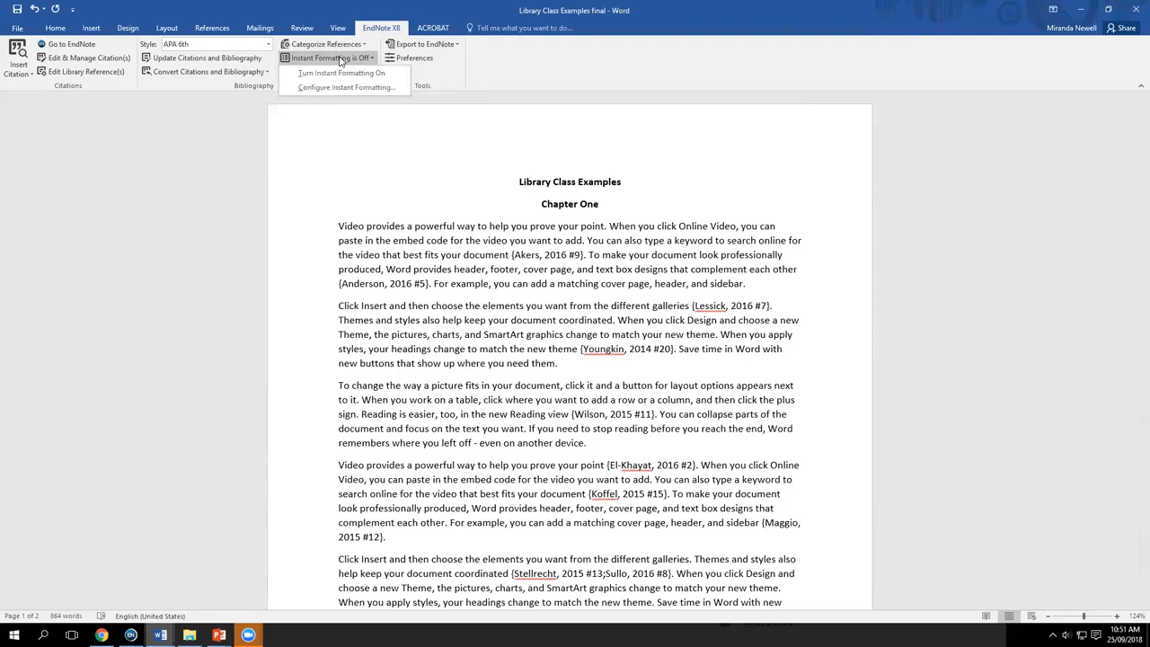
click(339, 60)
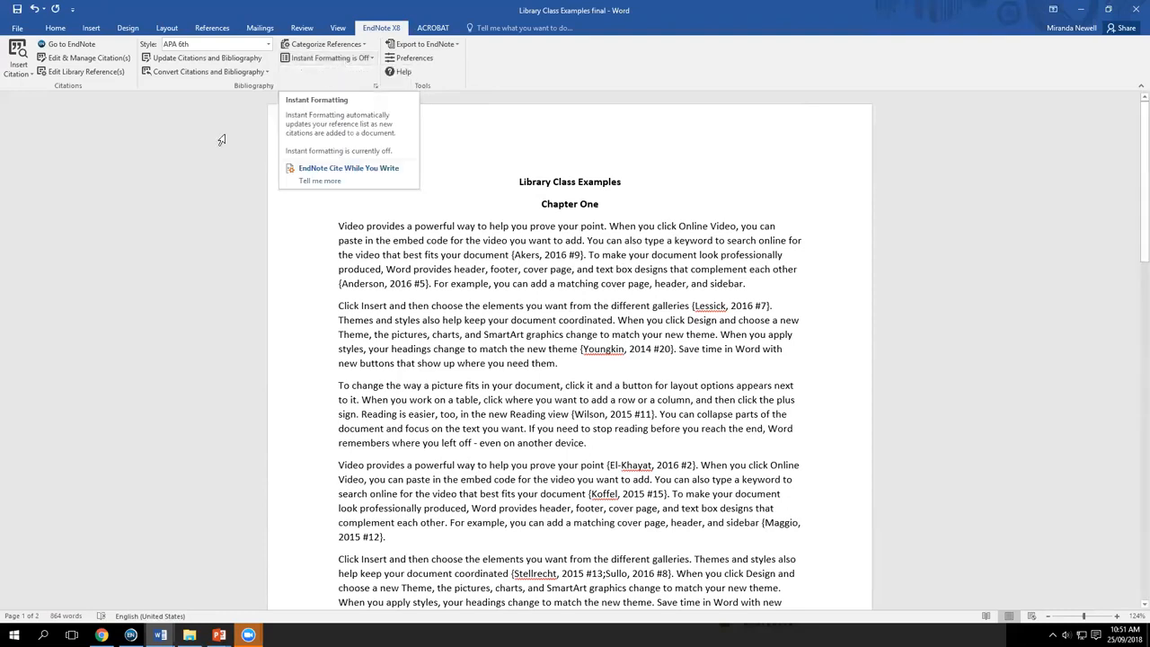
click(220, 60)
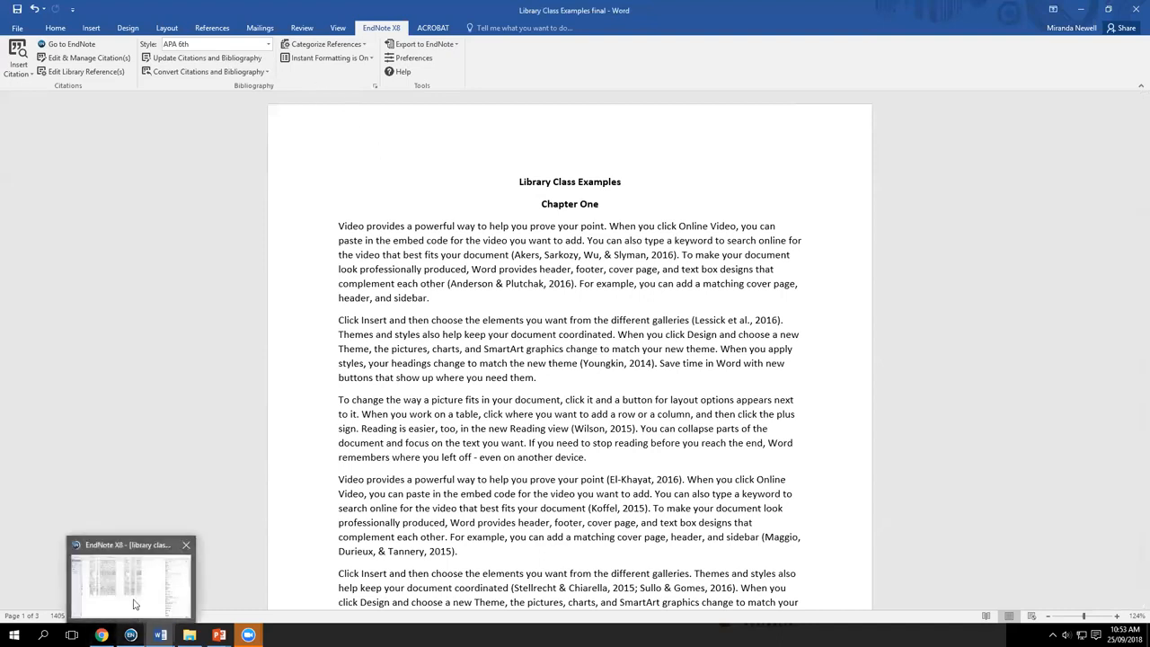
Step: Switch to EndNote and open the APA 6th output style for editing
click(132, 622)
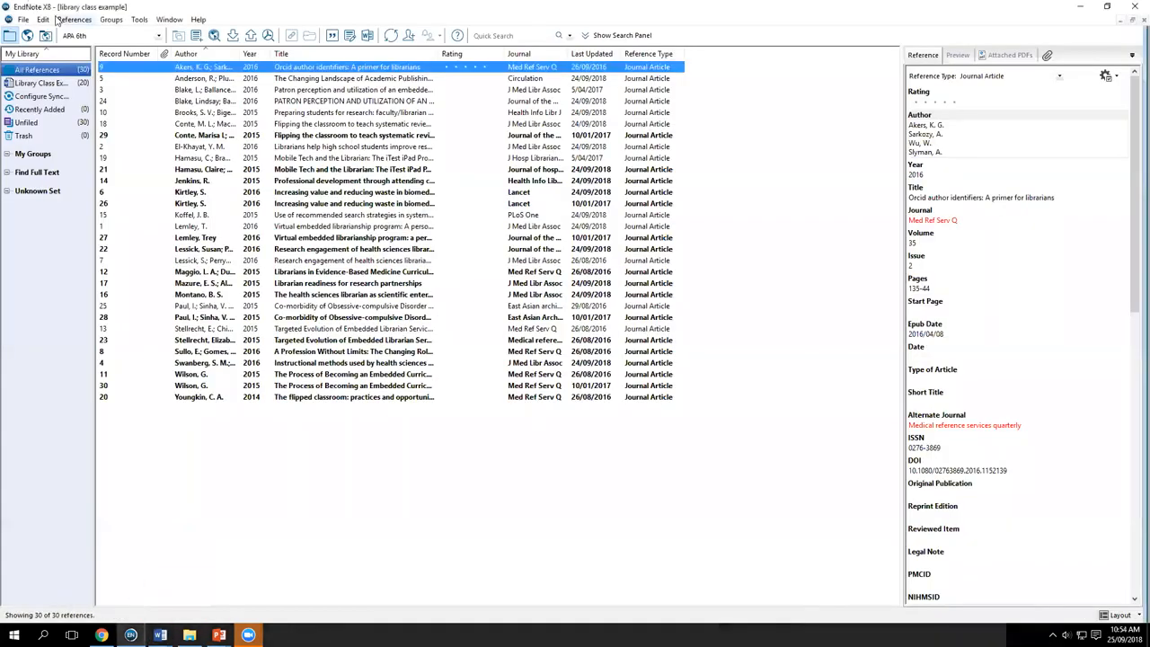
click(44, 21)
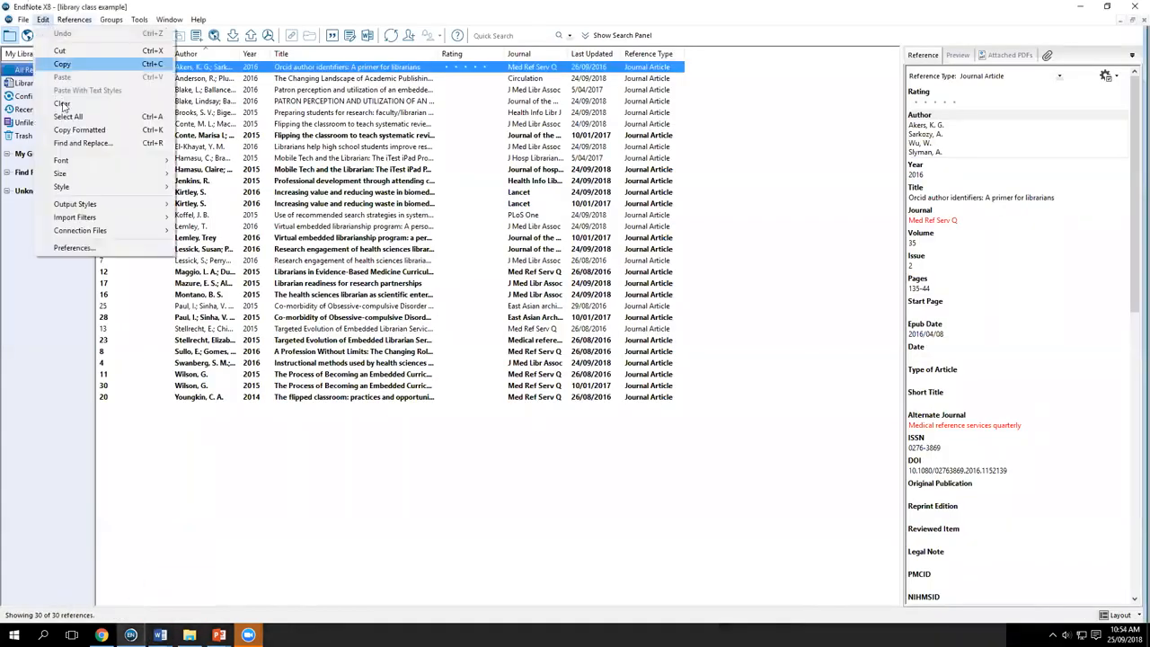
mouse_move(91, 205)
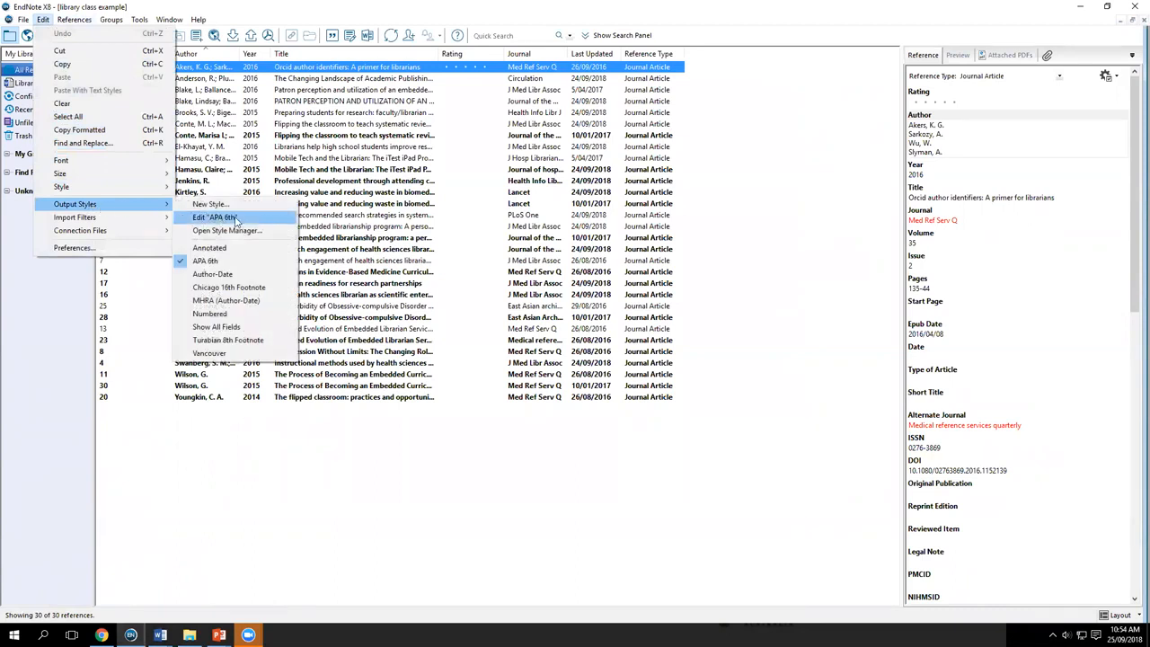
click(239, 221)
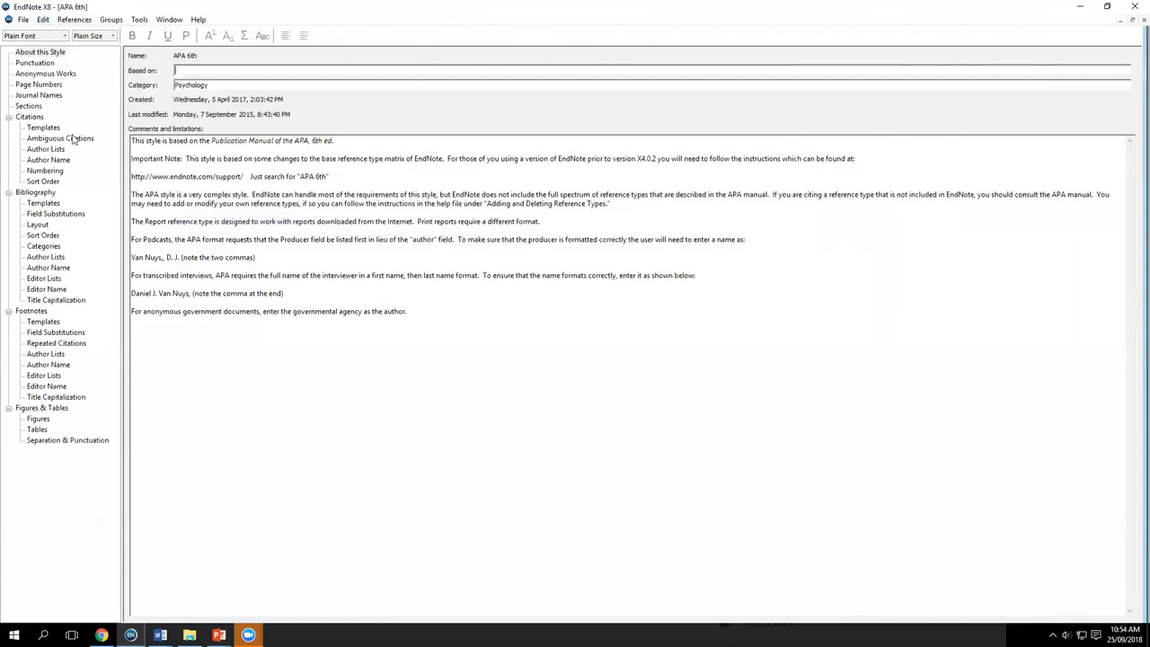
click(22, 22)
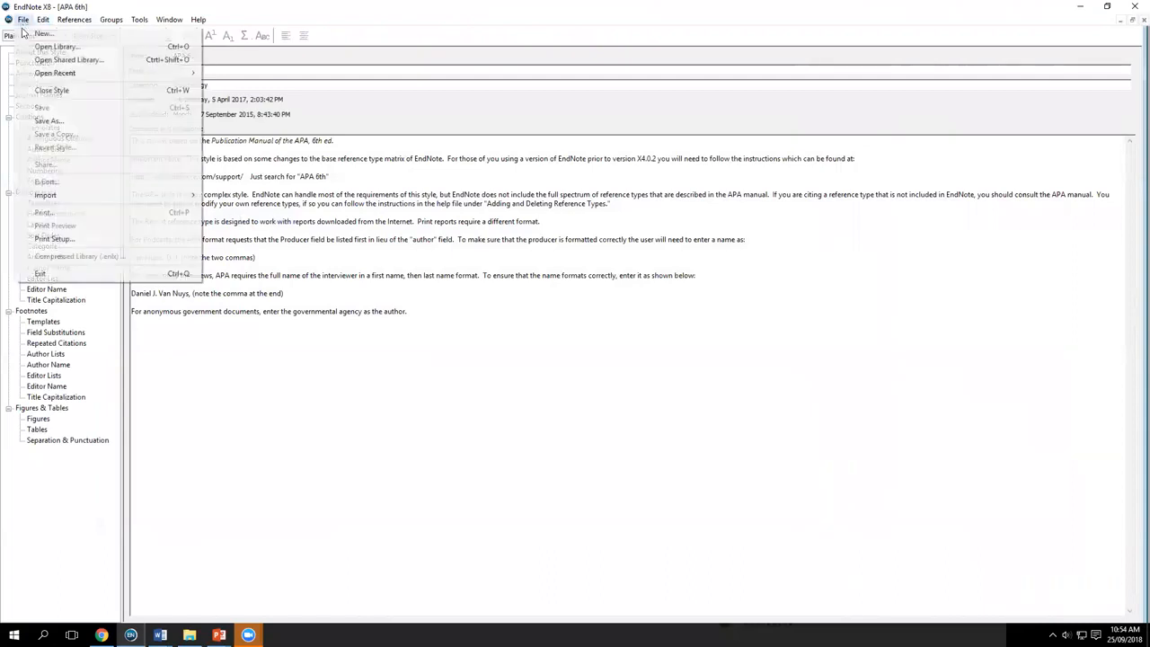
click(395, 343)
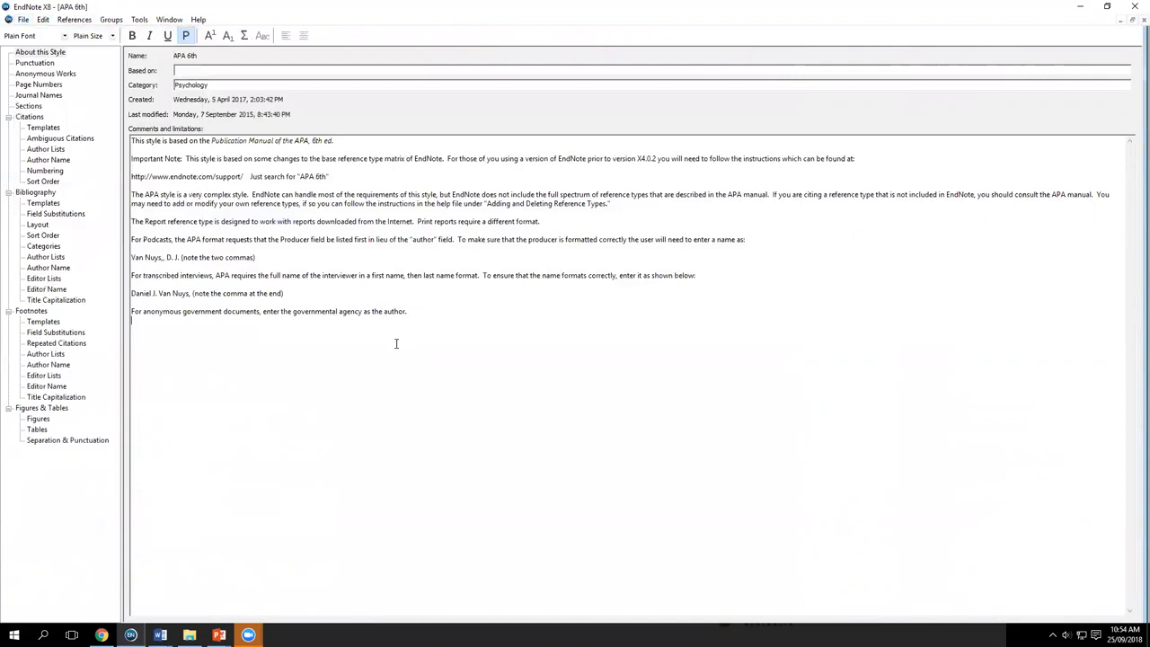
Step: Set the APA 6th sections option to create a bibliography for each section, and close the style without saving the change
click(29, 106)
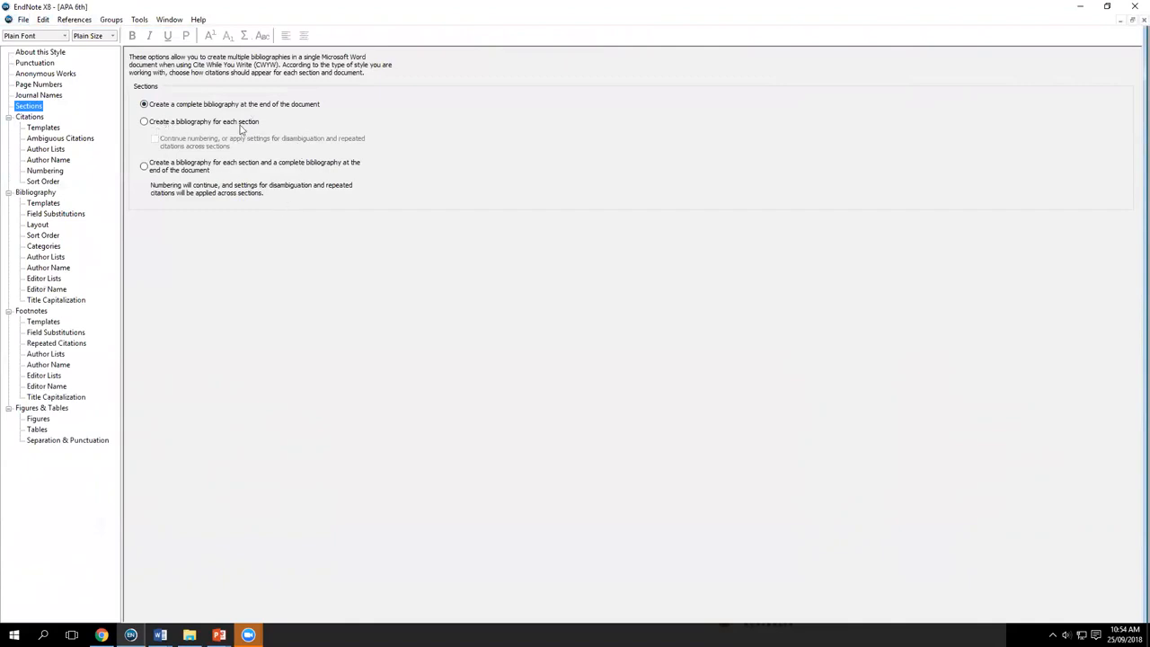
click(144, 121)
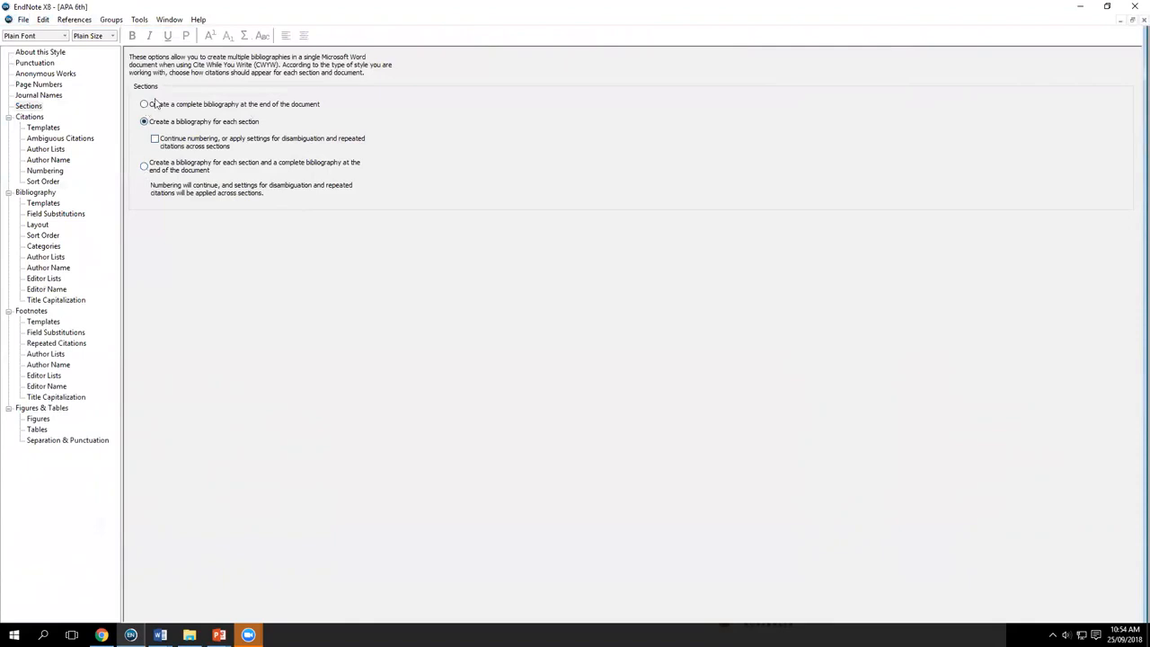
click(1142, 20)
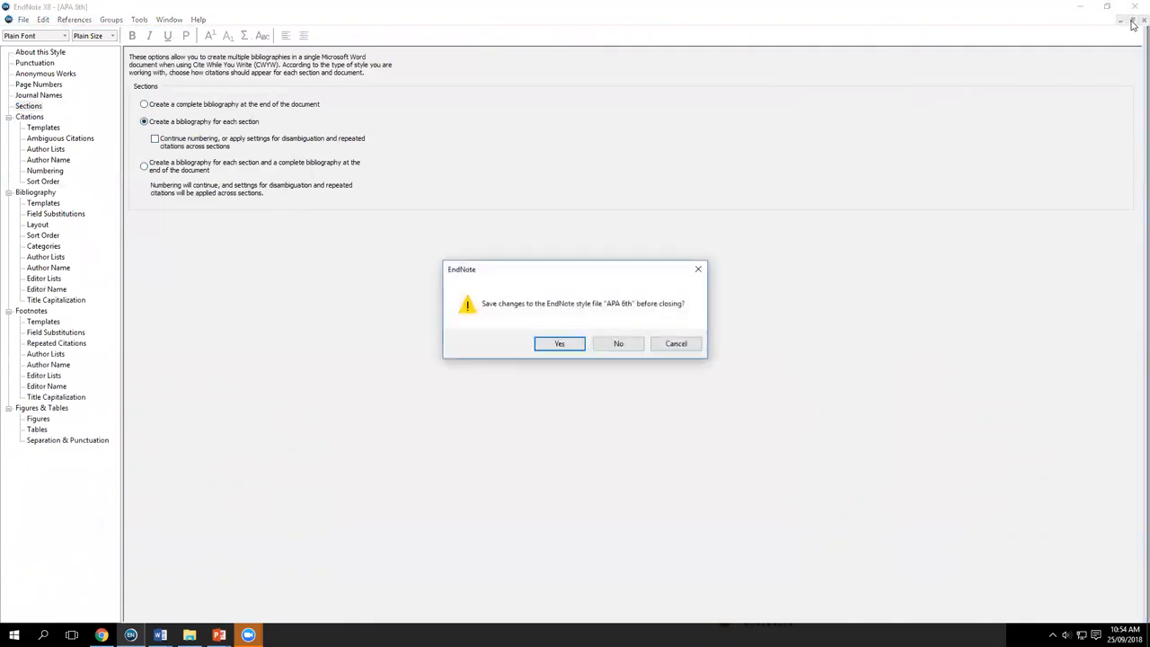
click(617, 344)
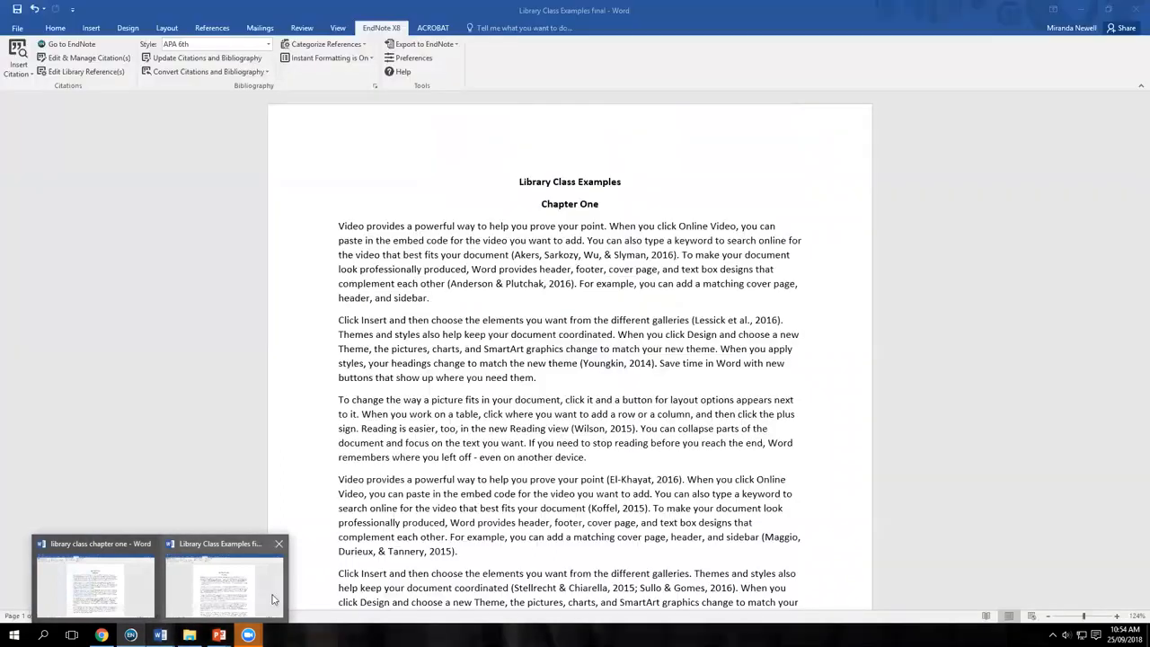
Step: In Library Class Examples final in Word, add a blank line after Chapter One's last paragraph and insert a continuous section break there
click(268, 599)
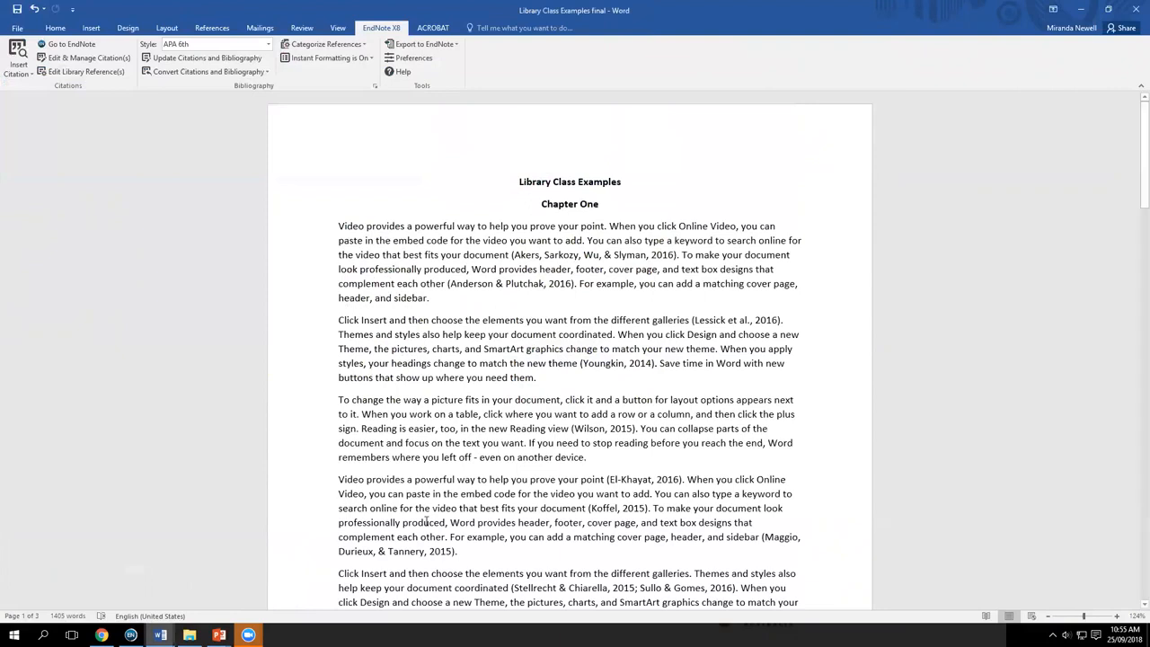
scroll(426, 519, down, 3)
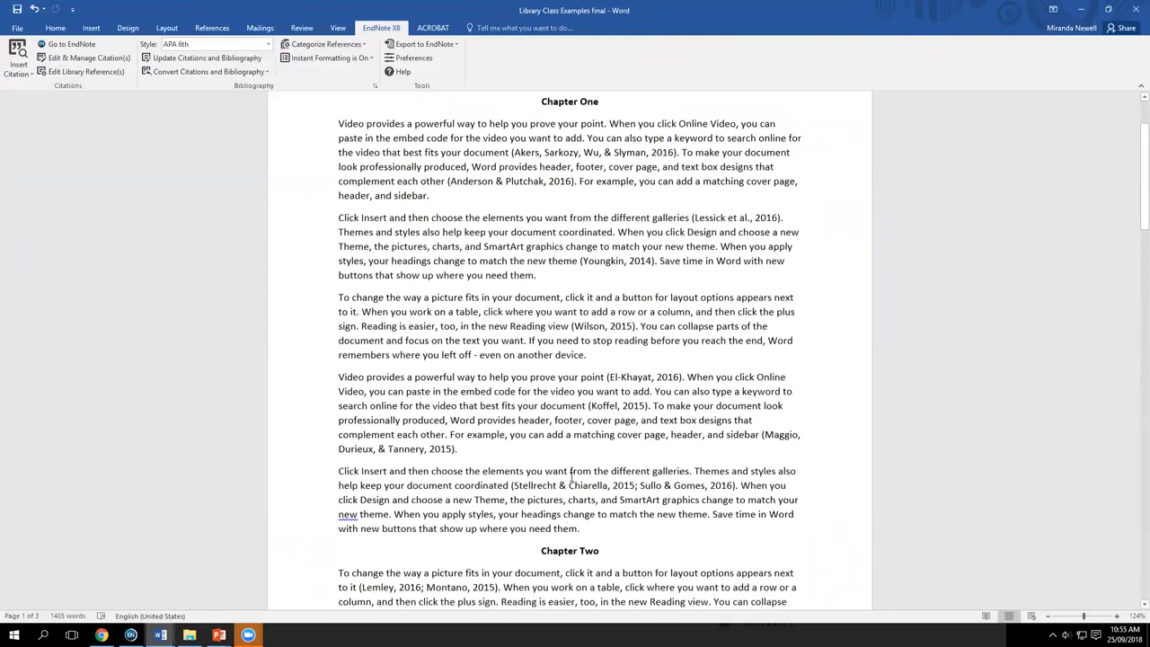
click(582, 528)
key(Return)
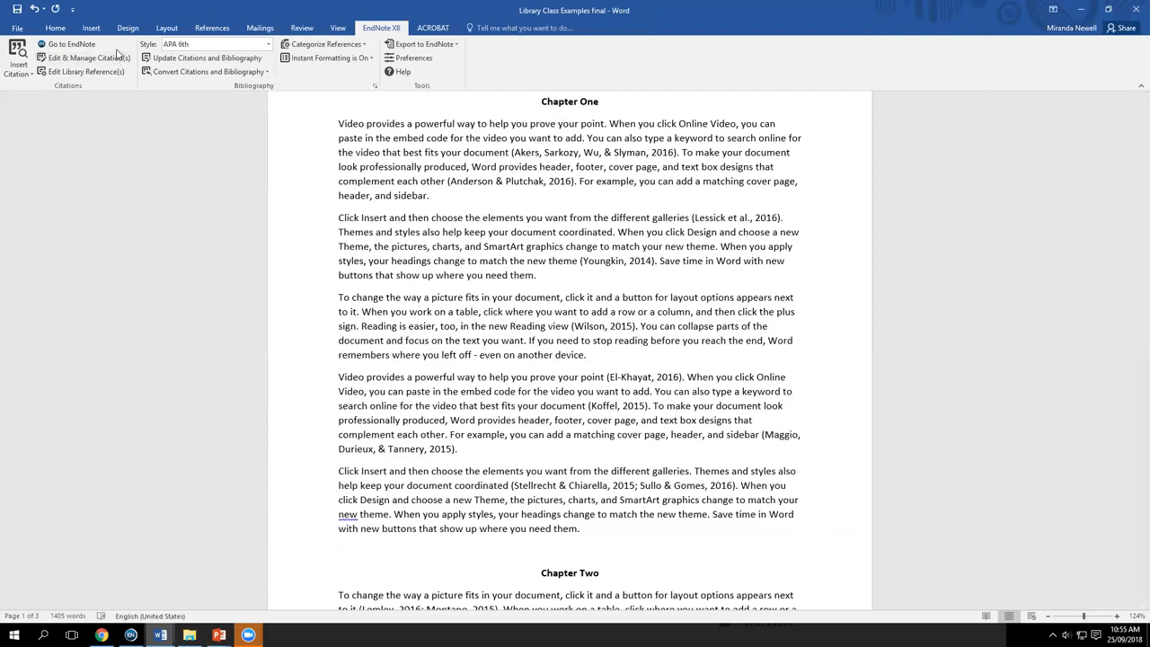
click(168, 28)
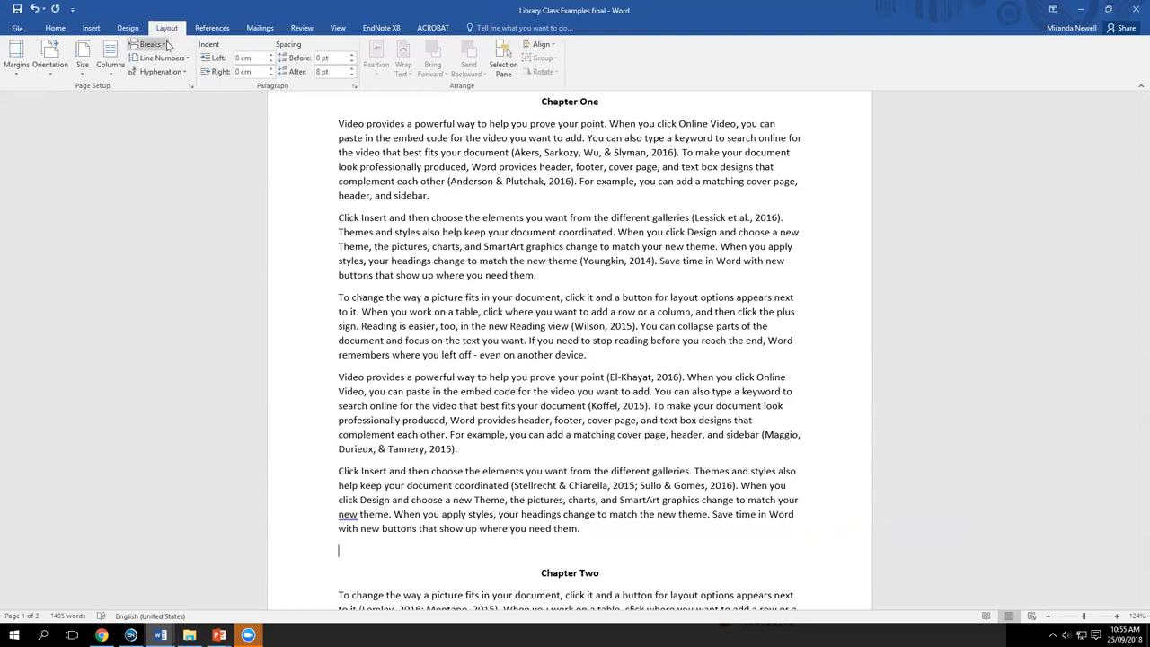
click(162, 47)
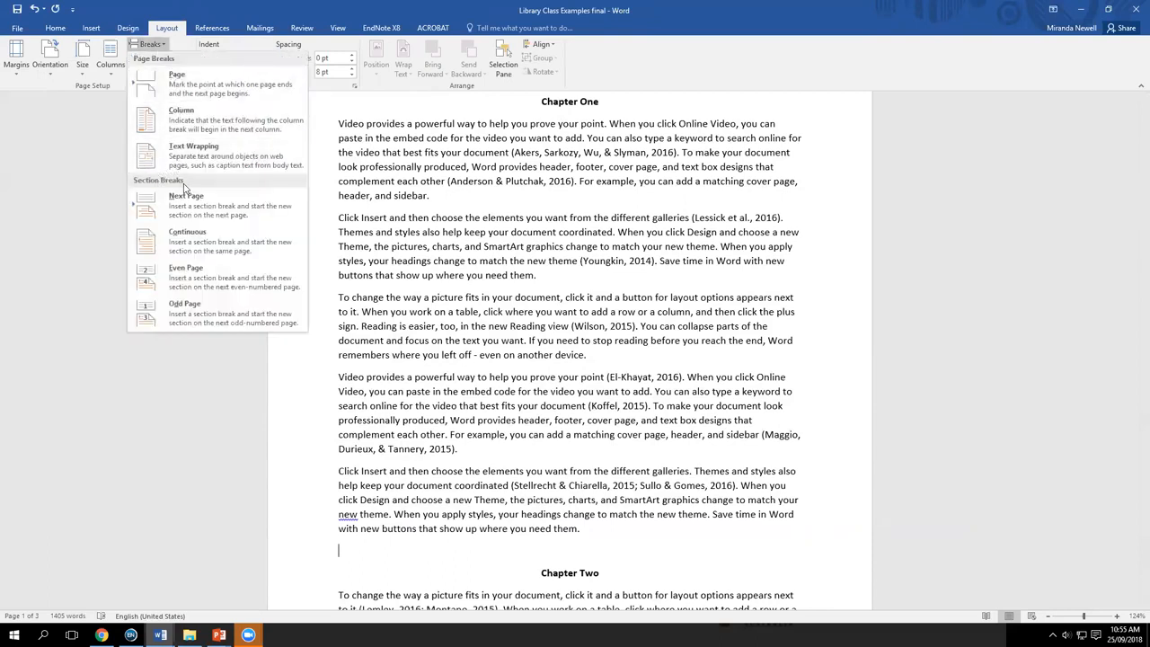
click(252, 241)
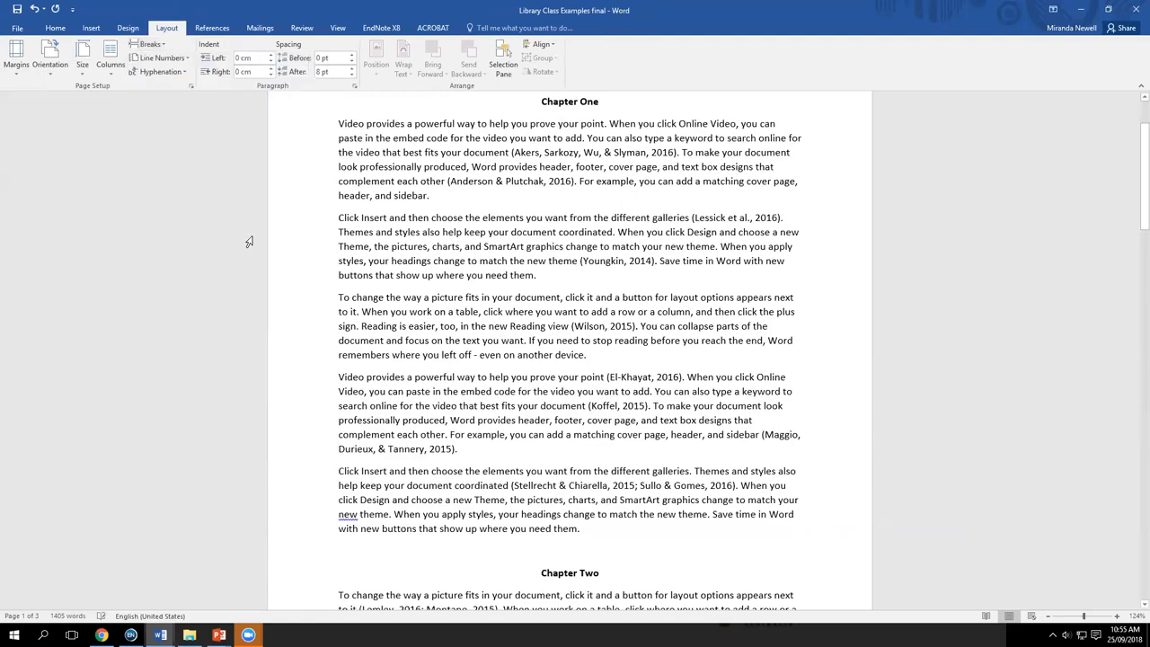
Step: Insert a continuous section break on the blank line between Chapter Two's last paragraph and the reference list
scroll(507, 480, down, 3)
scroll(506, 476, down, 10)
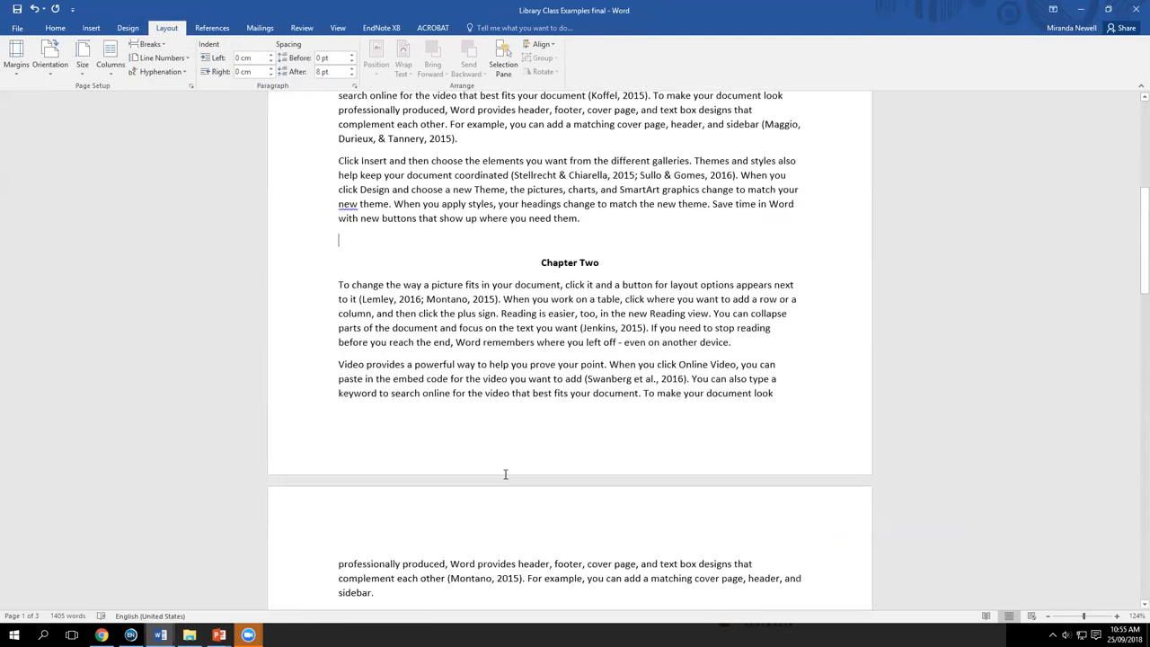
click(342, 546)
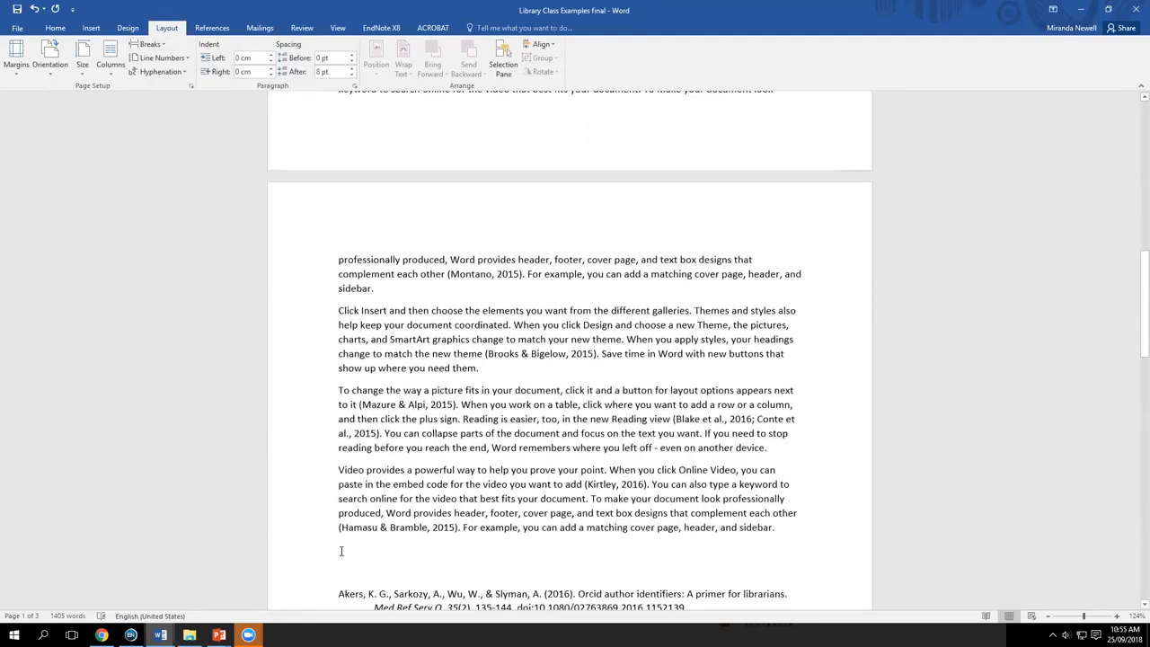
click(161, 46)
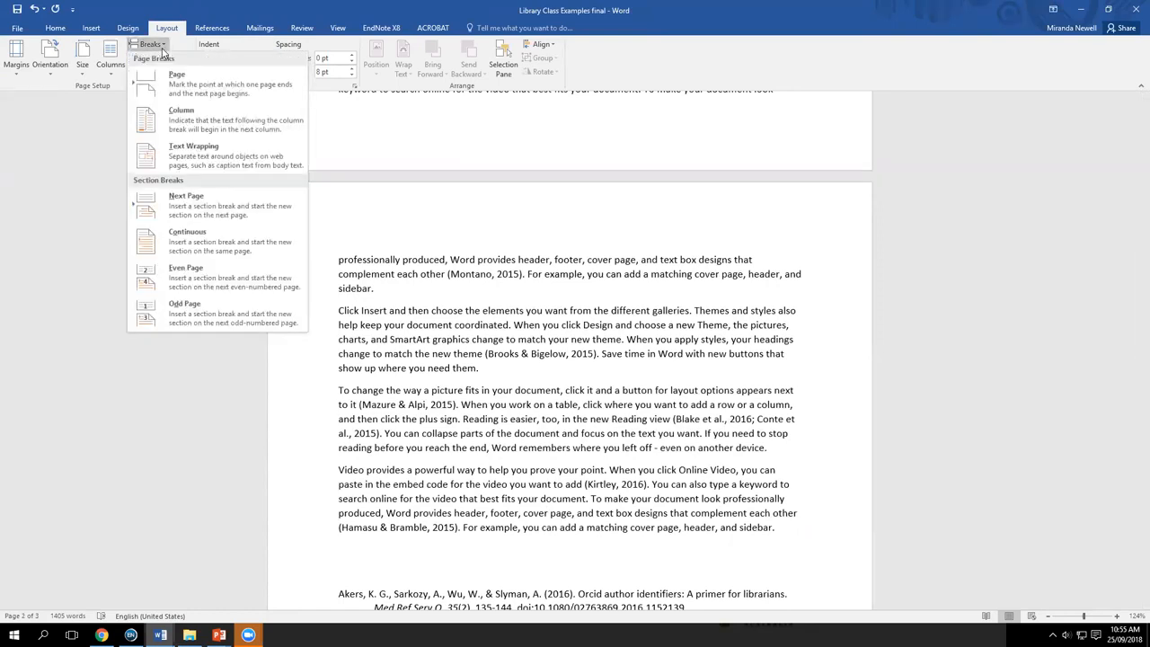
click(189, 242)
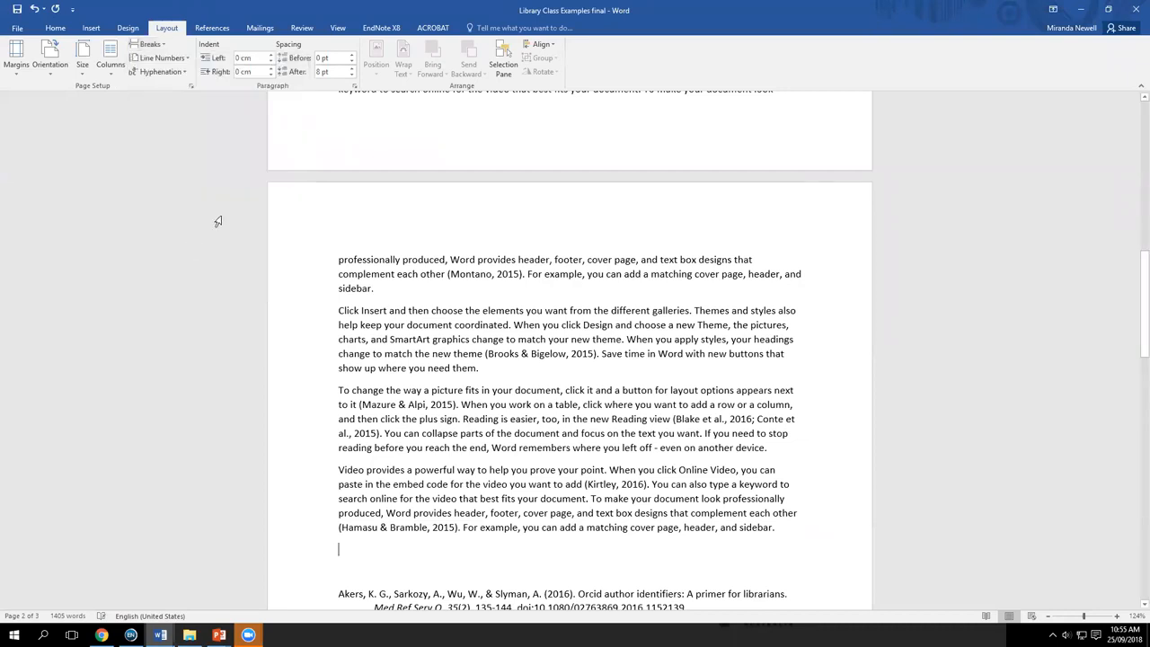
Step: Switch the document's EndNote output style to APA 6th (sections), chosen from the full list of styles
click(381, 28)
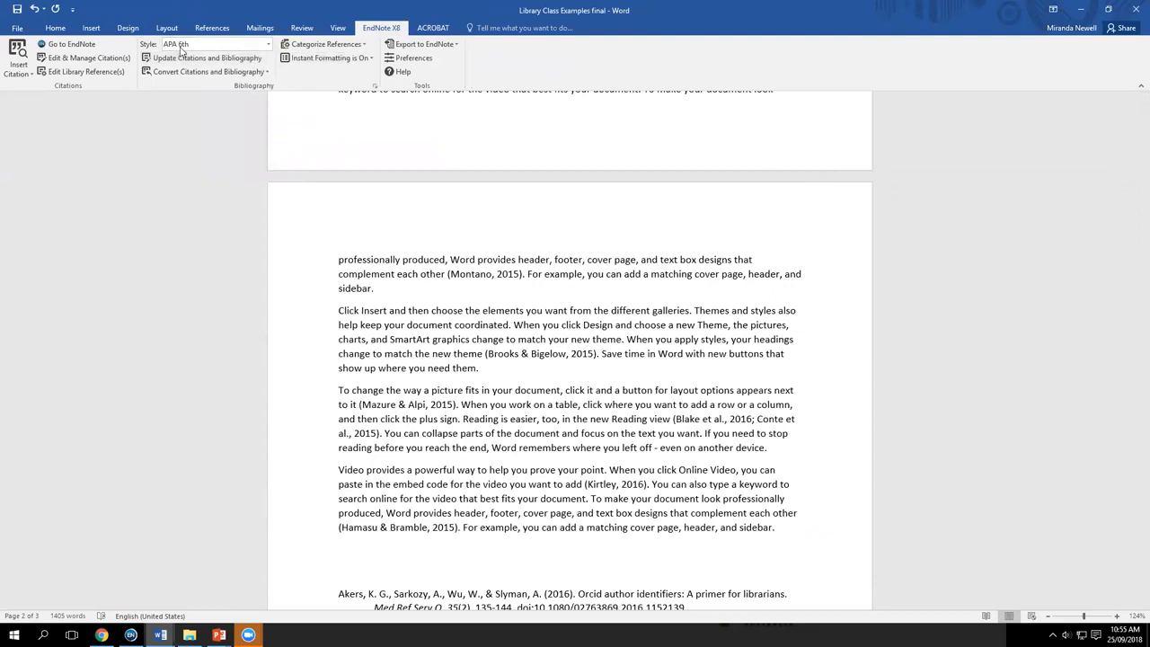
click(267, 44)
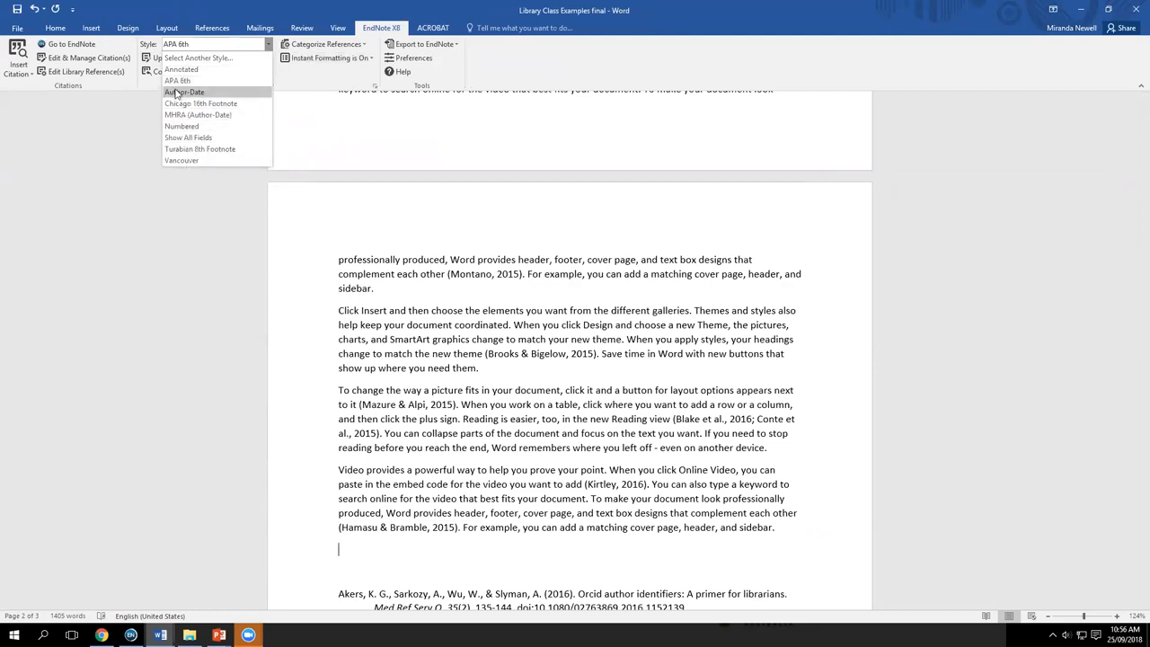
click(199, 57)
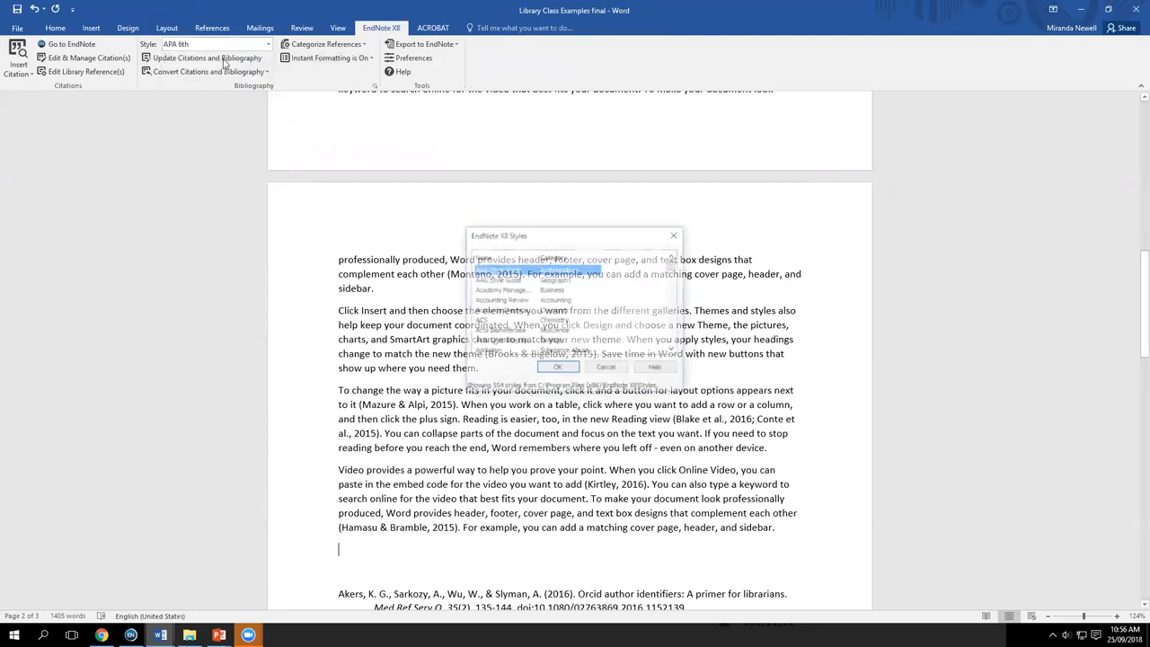
key(Down)
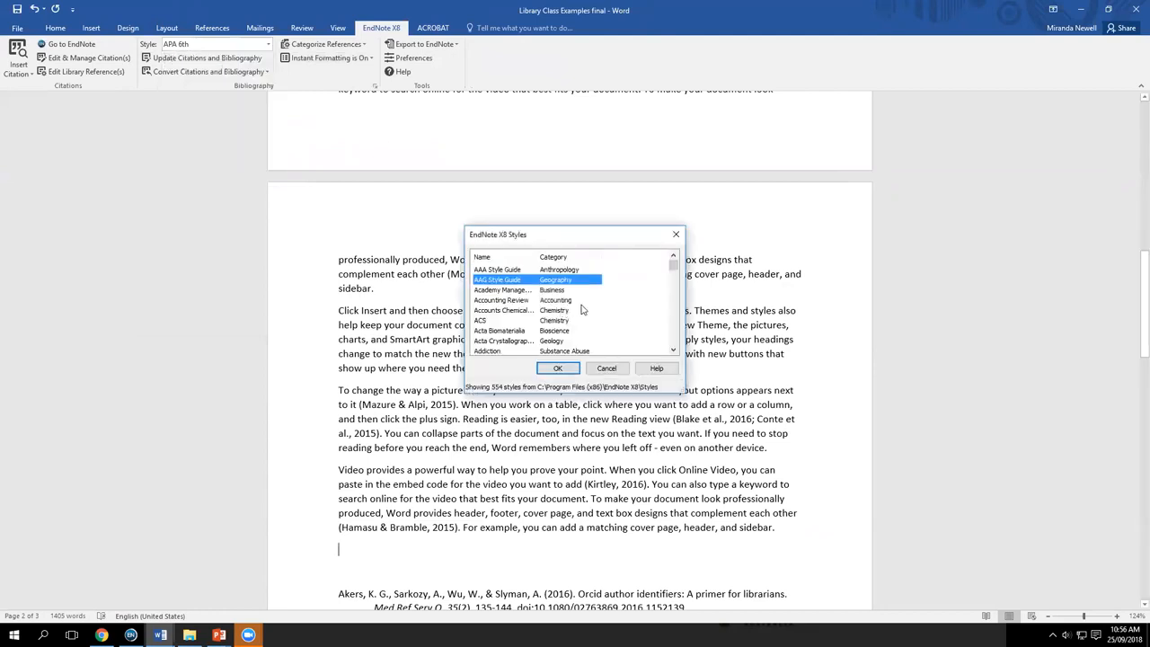
text(apa)
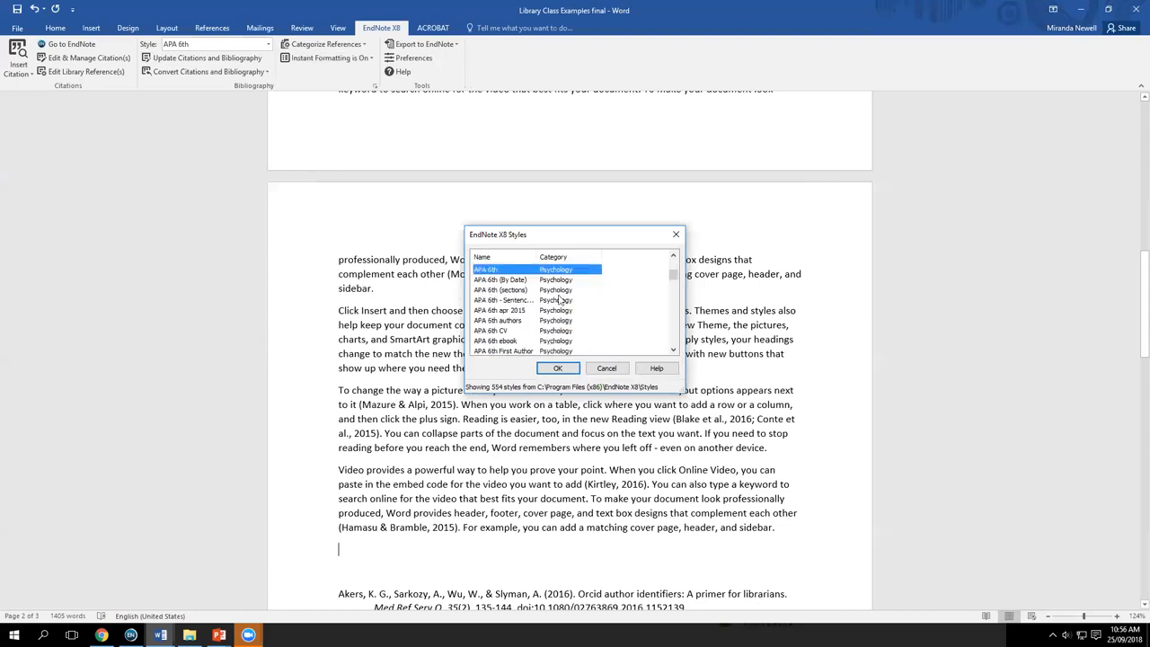
click(499, 290)
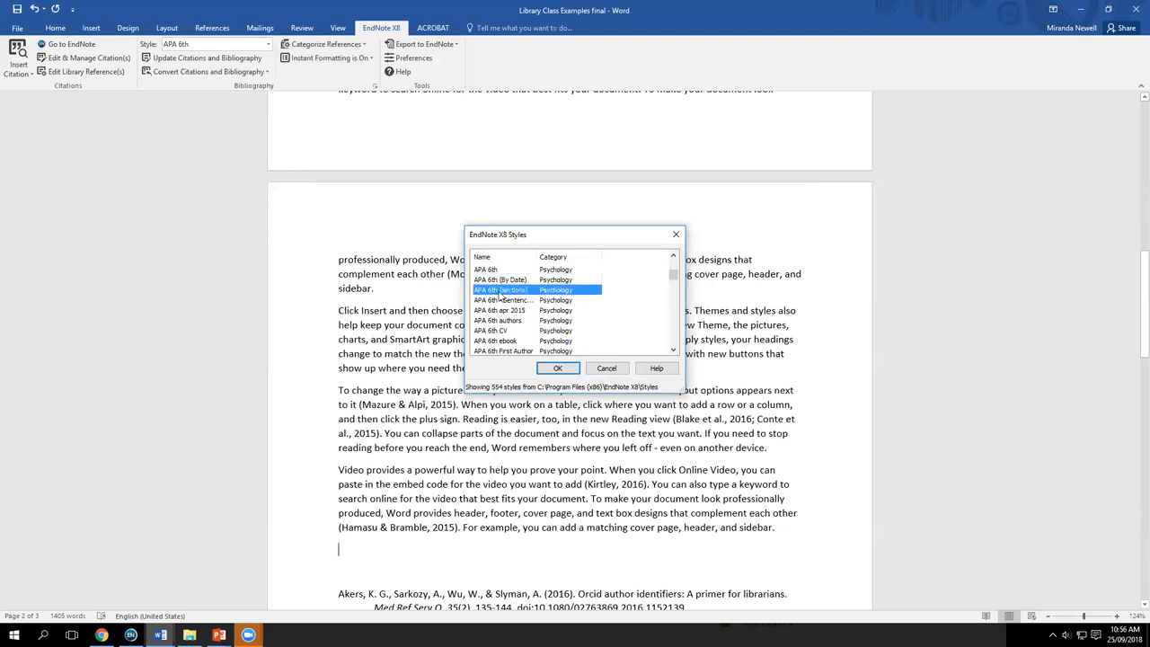
click(569, 372)
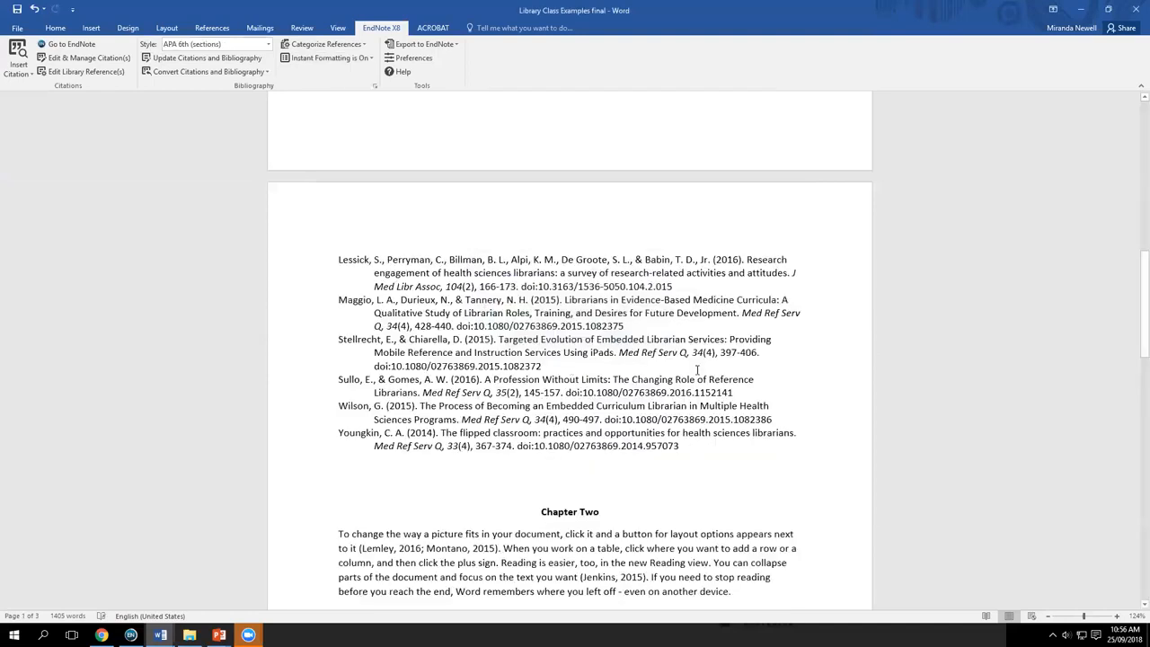
Step: Examine the in-text citations and the reference list of each chapter, checking whether Chapter One and Chapter Two lists are separate fields
scroll(697, 369, up, 15)
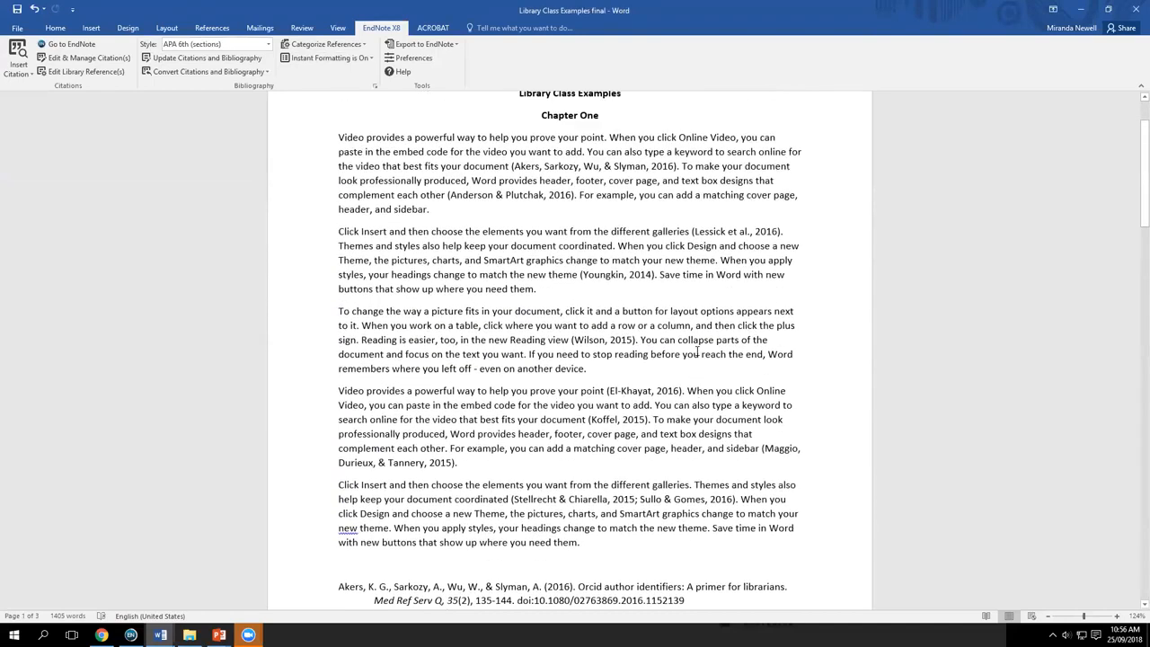
scroll(697, 353, up, 1)
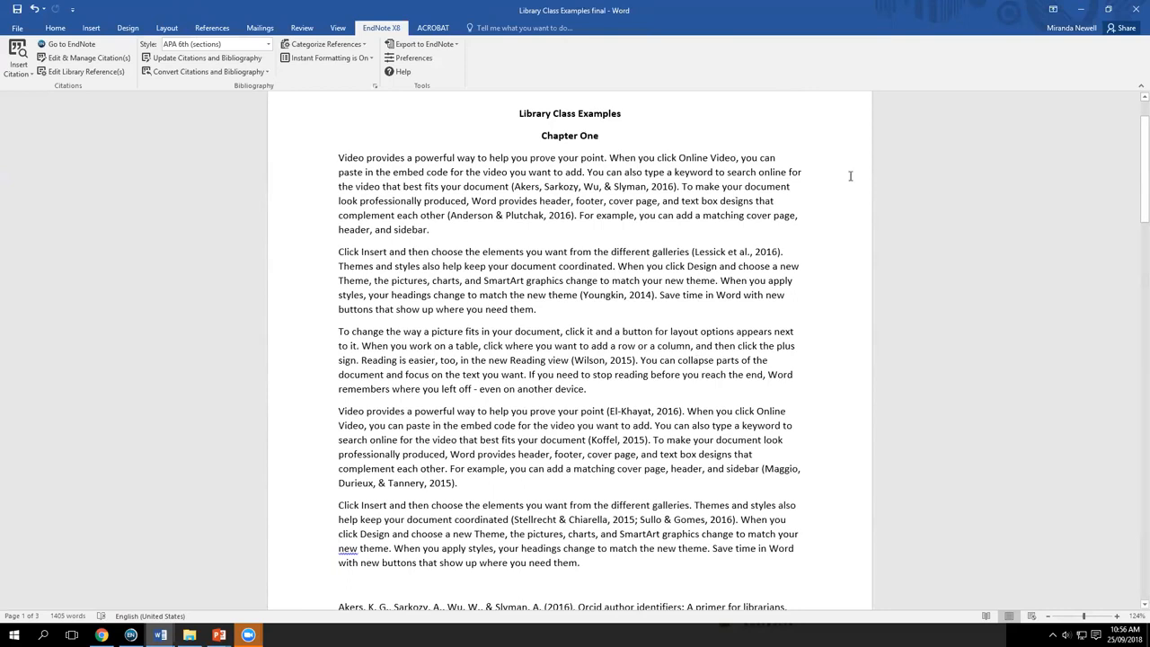
scroll(702, 298, down, 5)
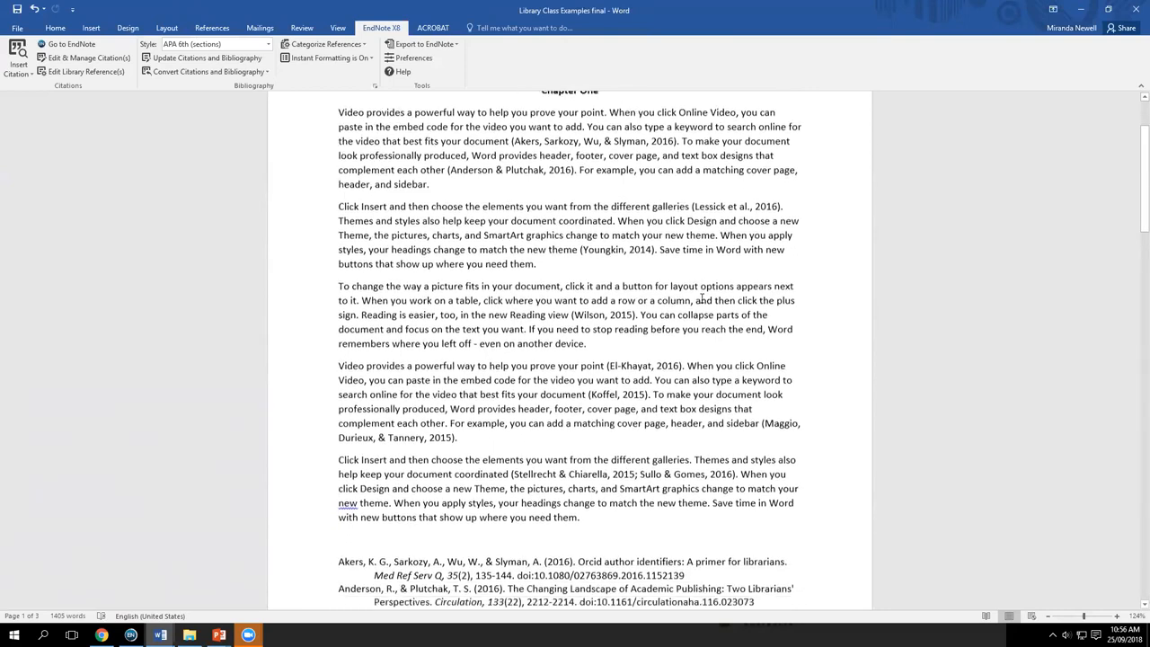
scroll(644, 456, down, 7)
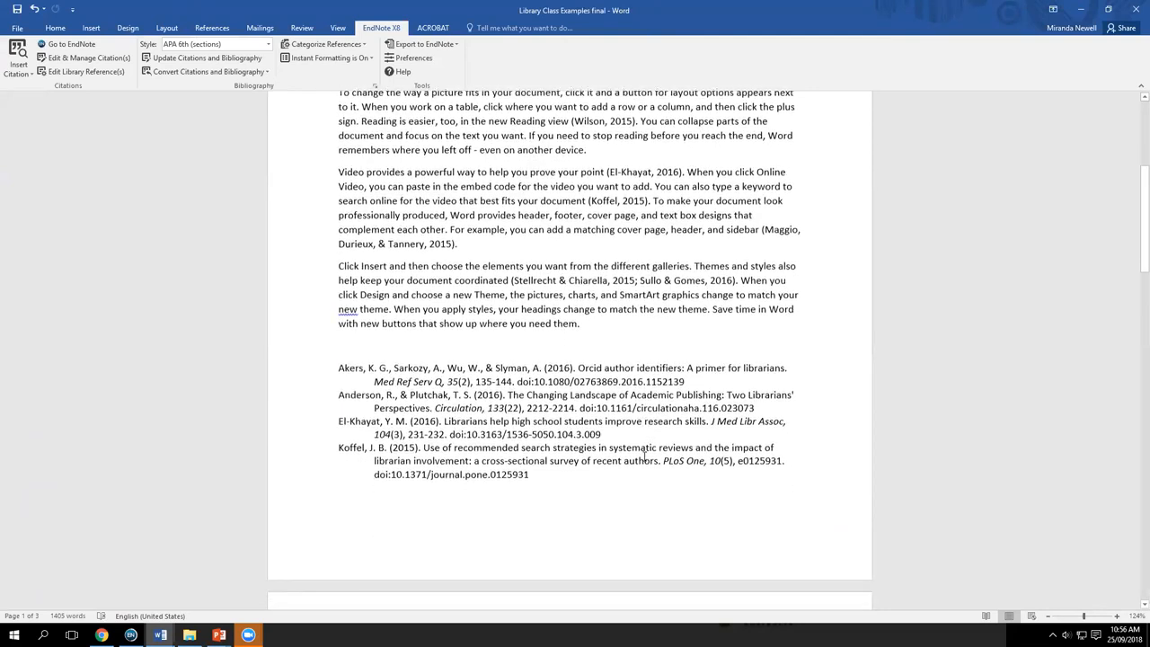
scroll(643, 456, down, 5)
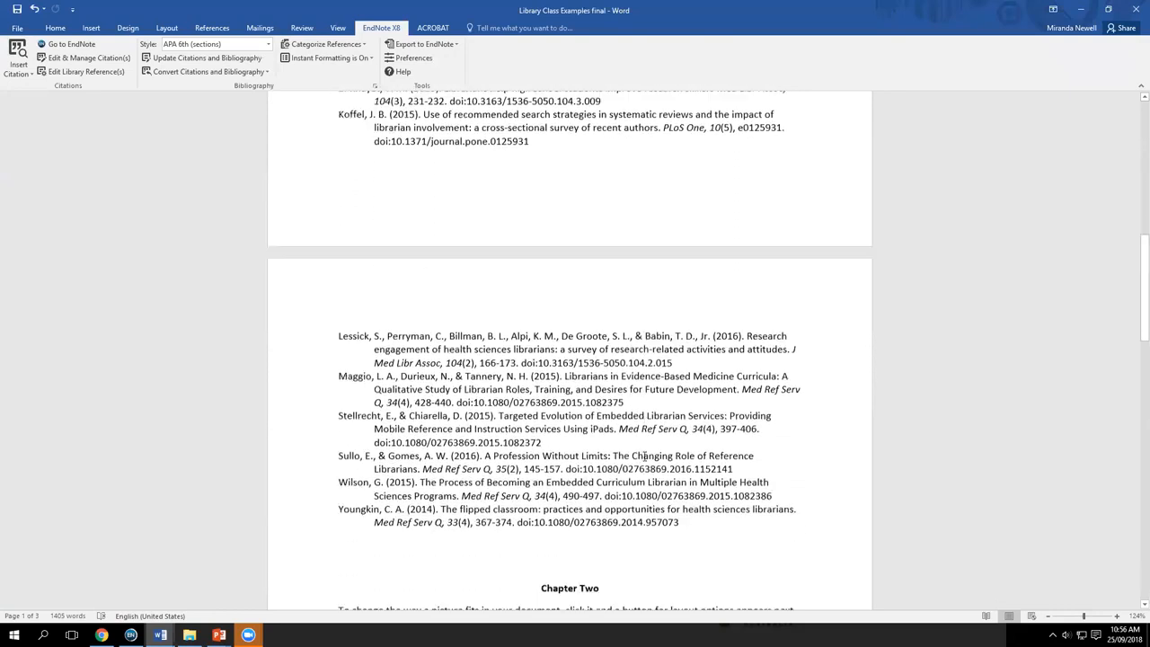
scroll(644, 456, down, 8)
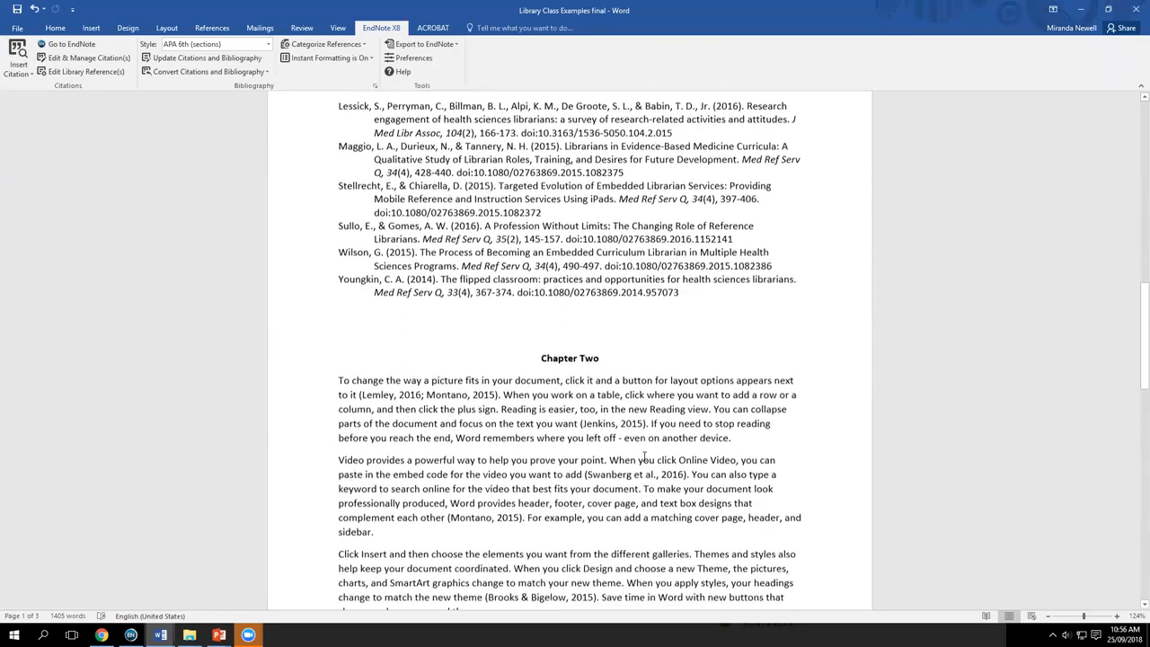
scroll(644, 457, down, 8)
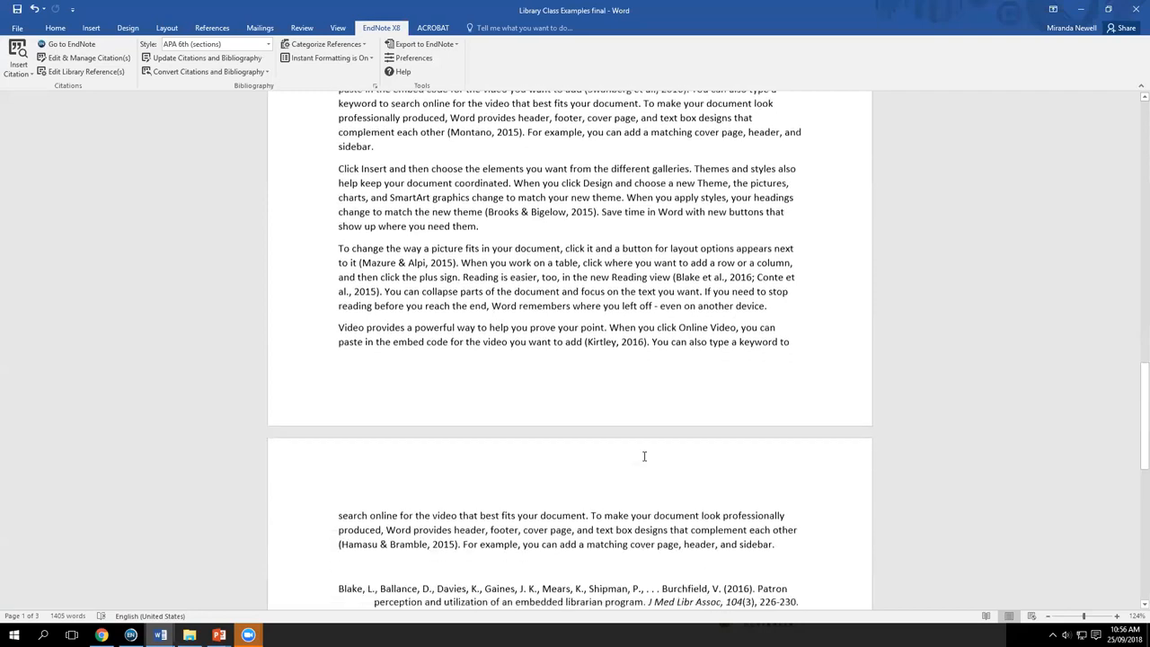
scroll(644, 456, down, 4)
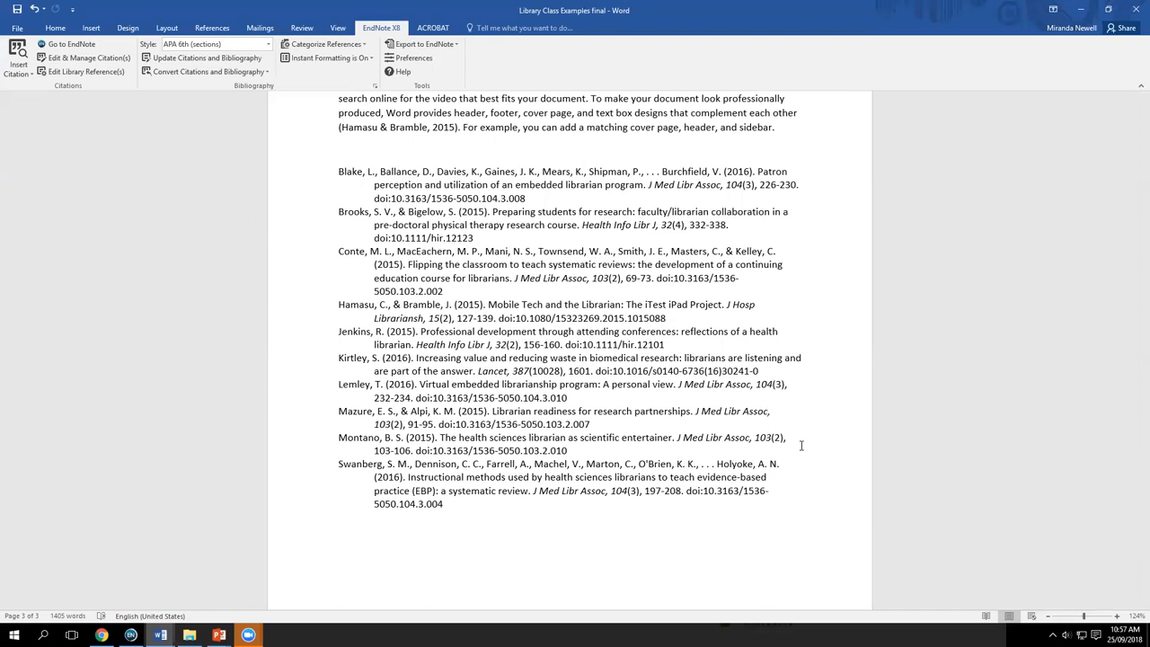
scroll(797, 432, up, 2)
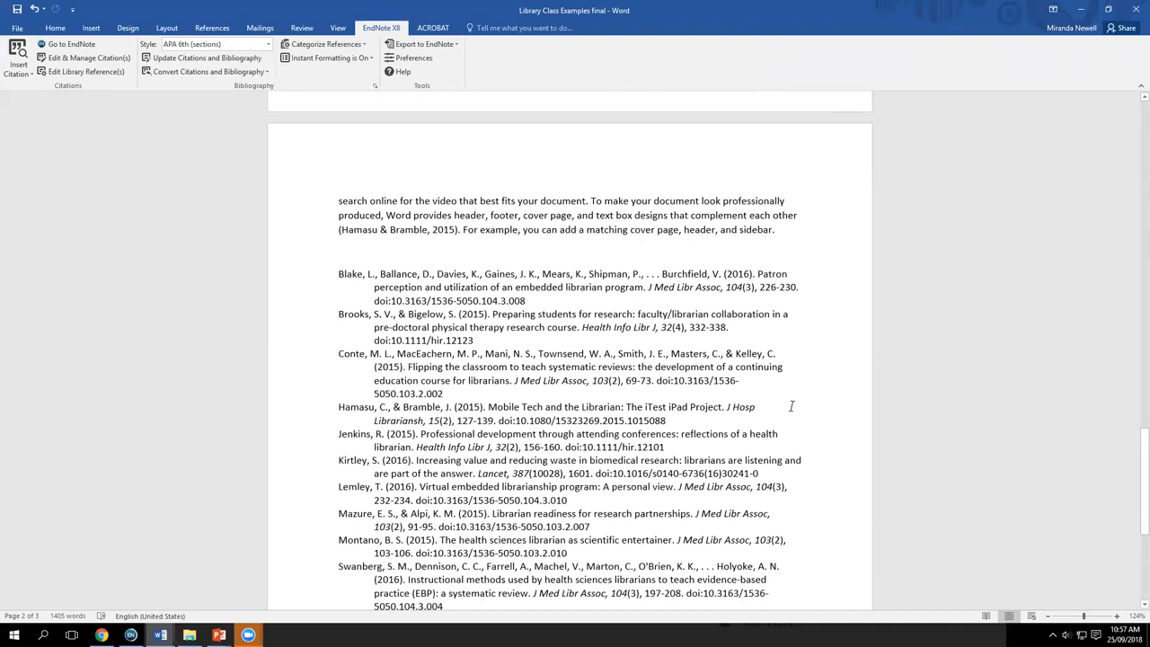
click(468, 289)
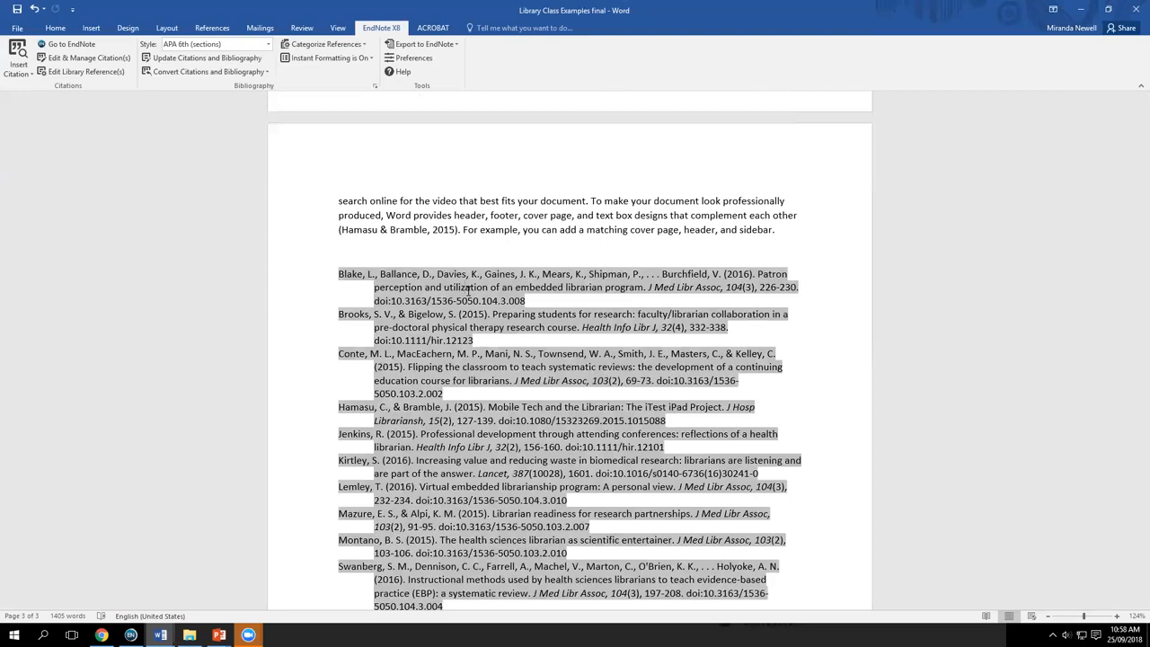
scroll(467, 287, up, 15)
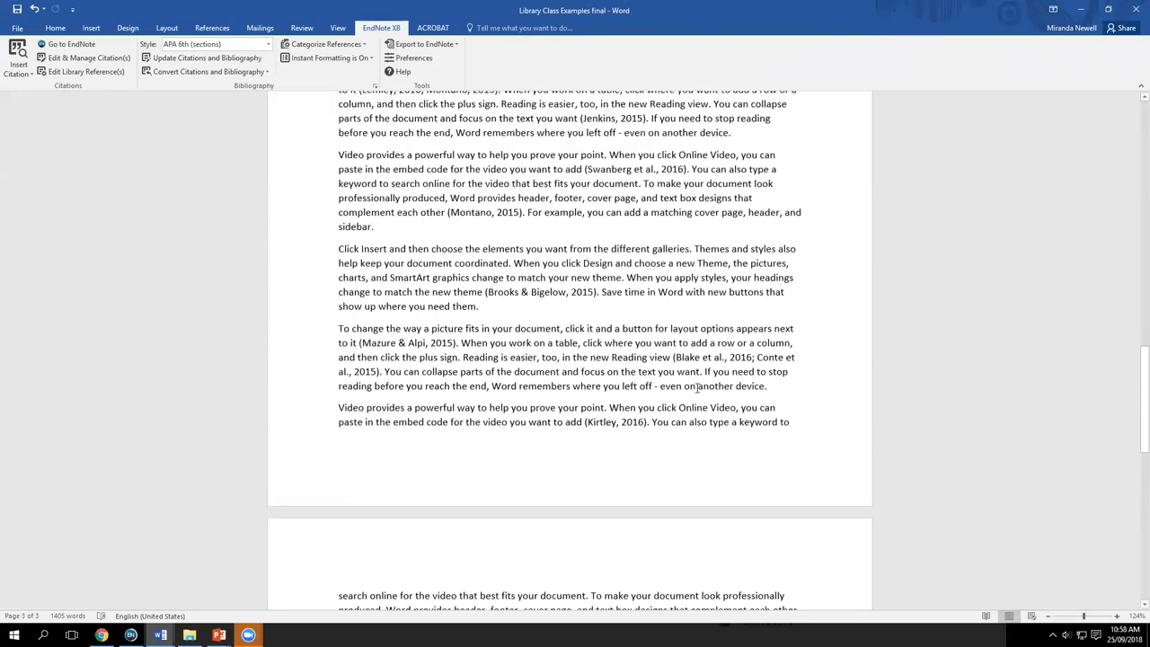
scroll(696, 388, up, 15)
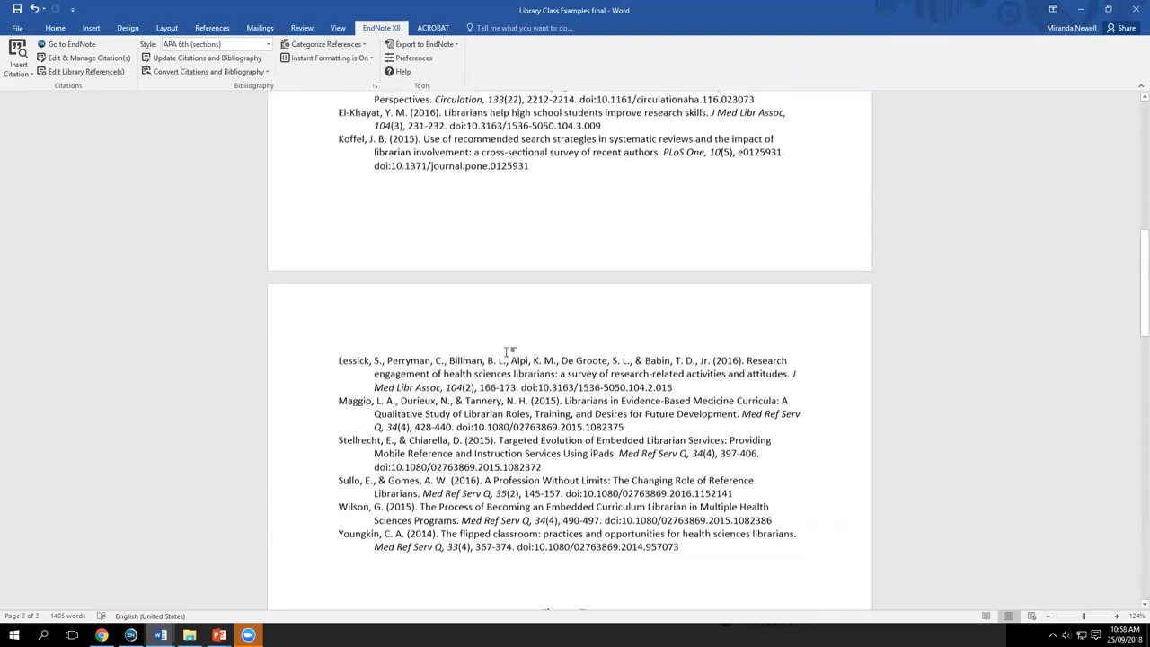
click(445, 284)
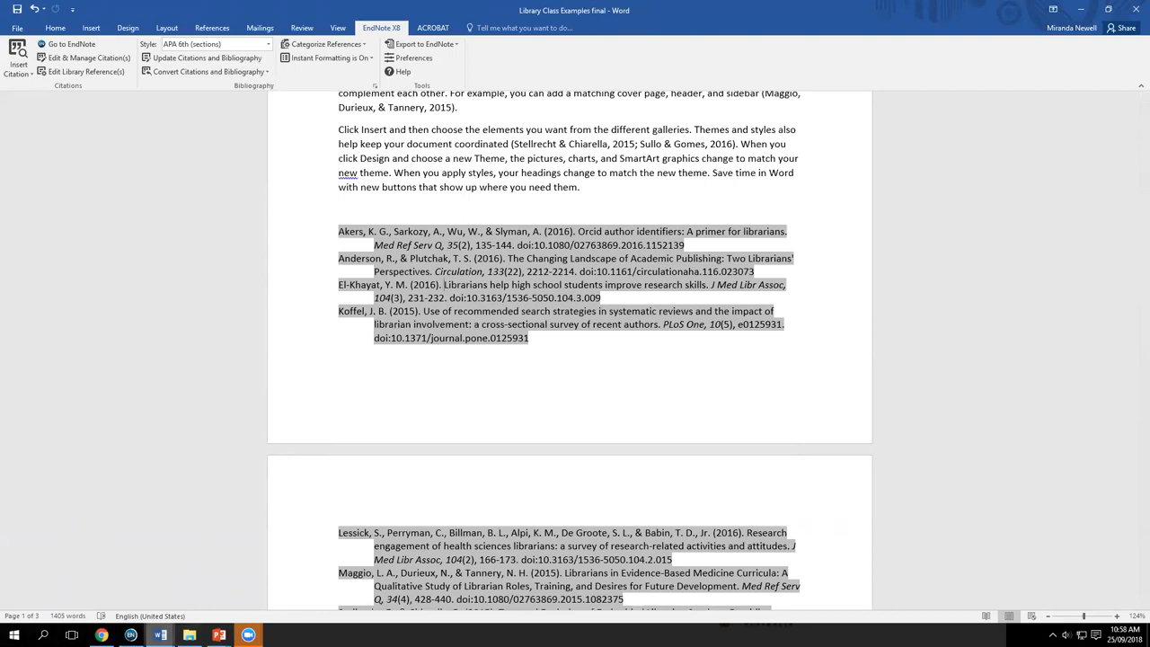
Step: Switch to the library class chapter one document and format its citations and bibliography in APA 6th
mouse_move(158, 634)
click(144, 611)
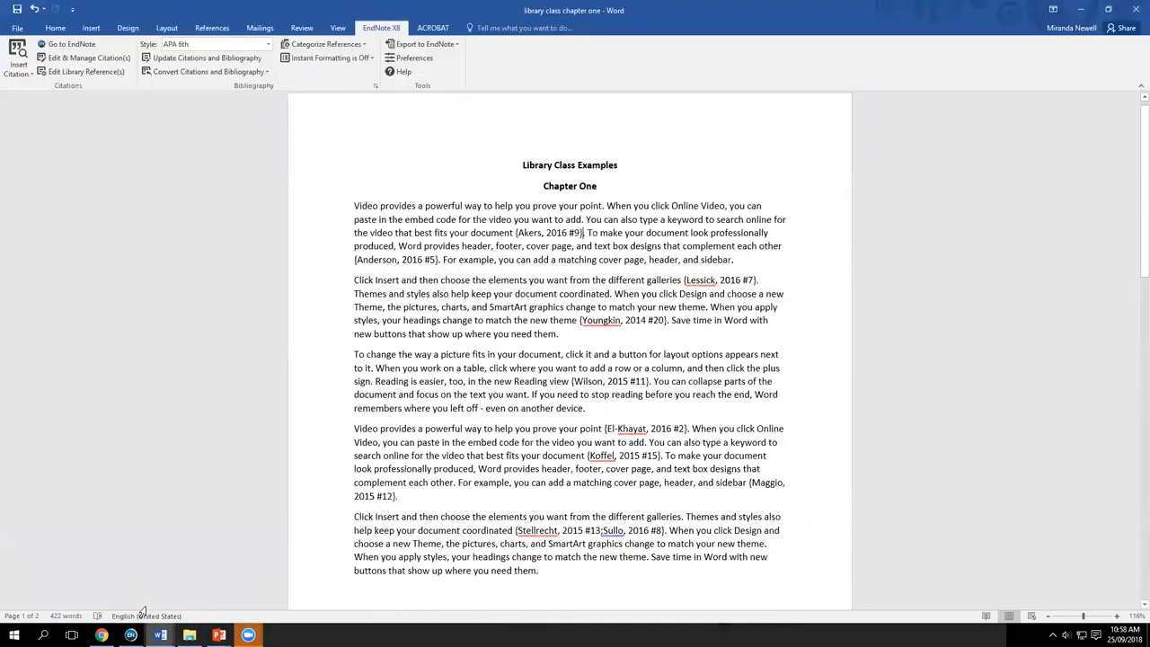
click(111, 59)
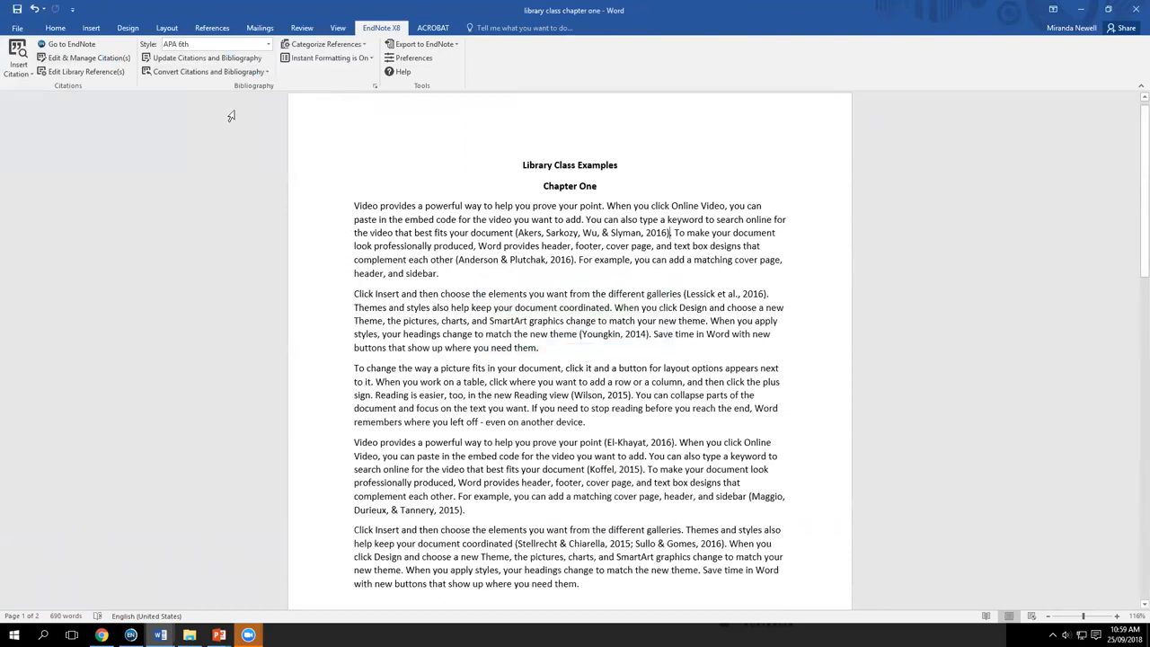
click(266, 76)
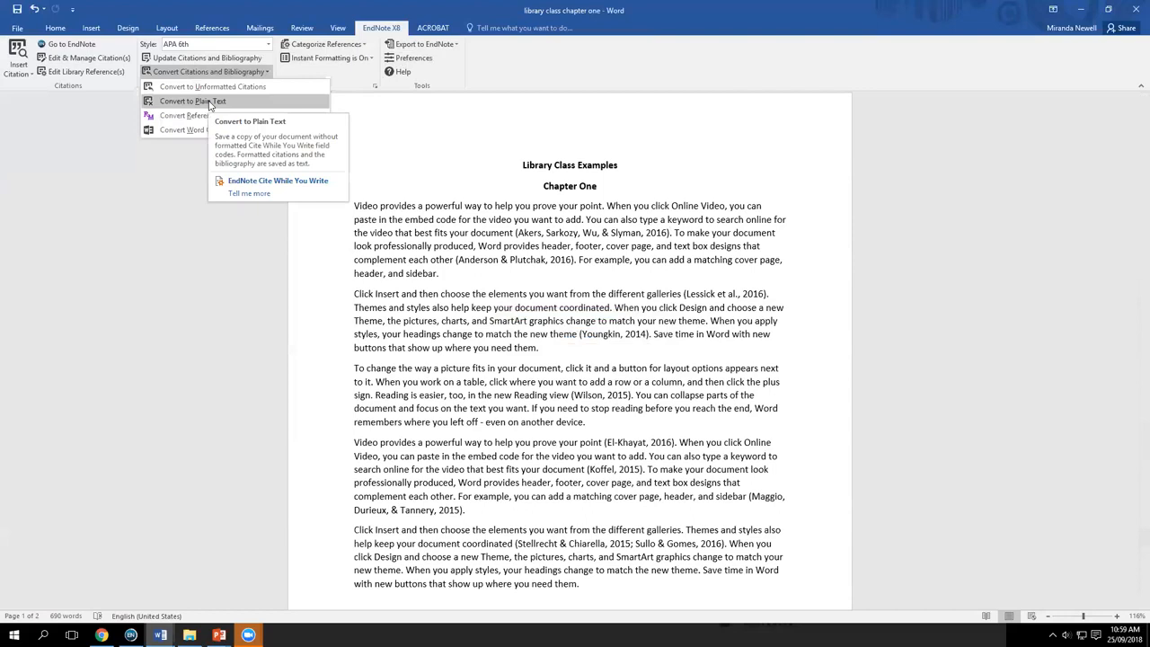
click(209, 102)
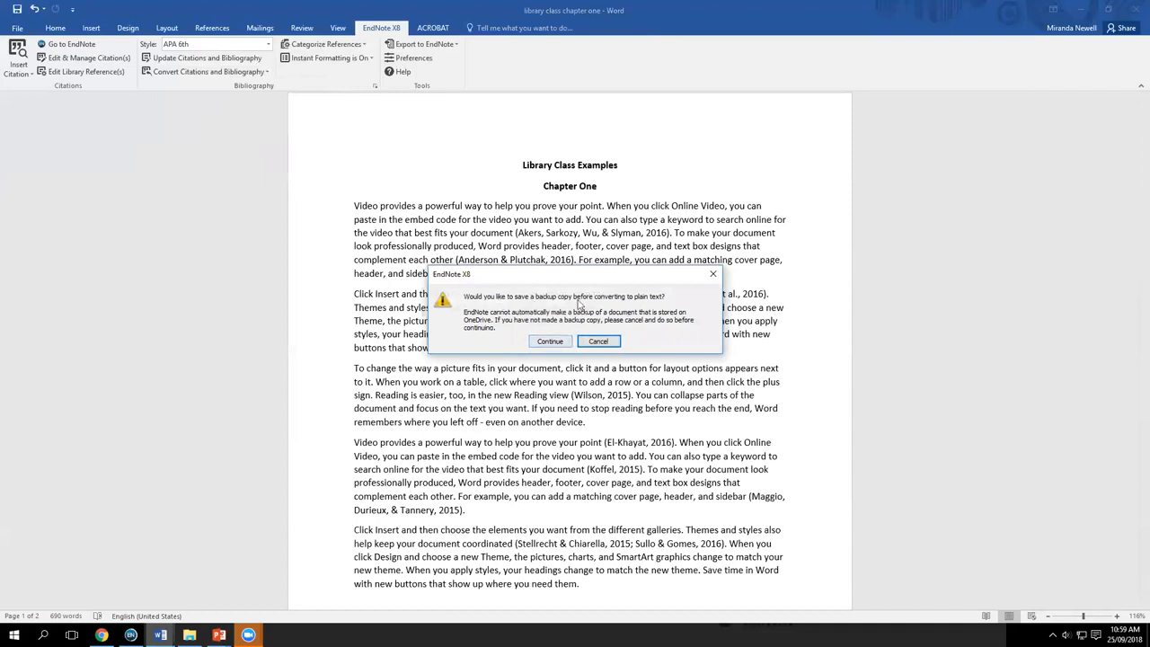
click(713, 273)
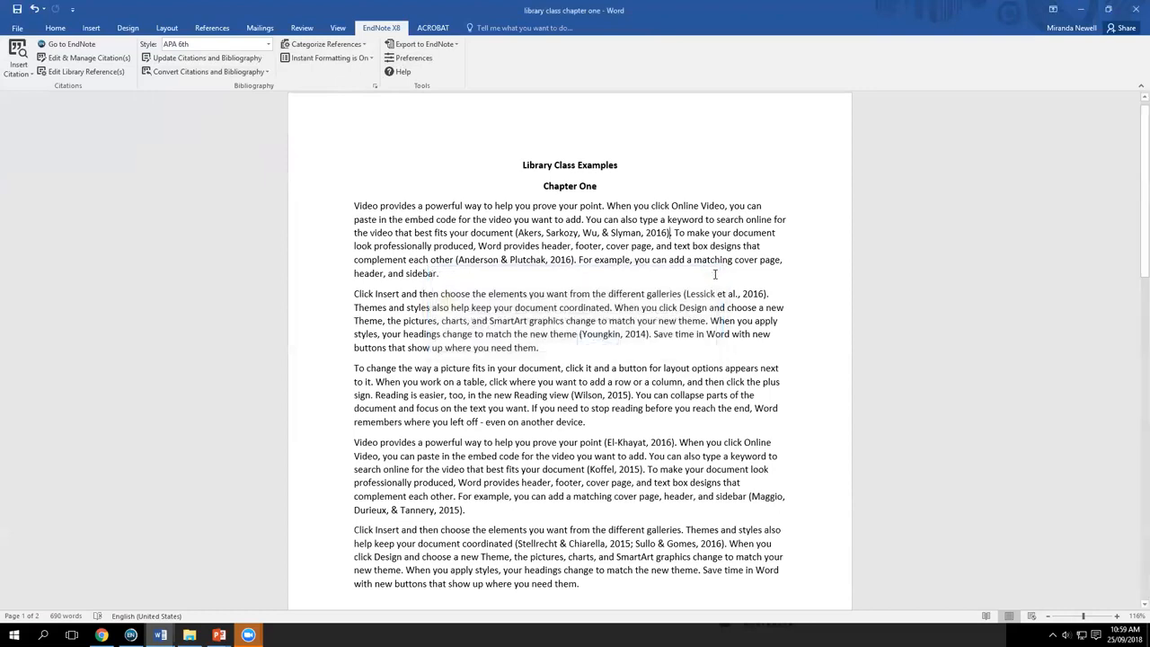
Step: Save the document as library class chapter one in a new folder named Files on USB Drive (D:)
click(18, 10)
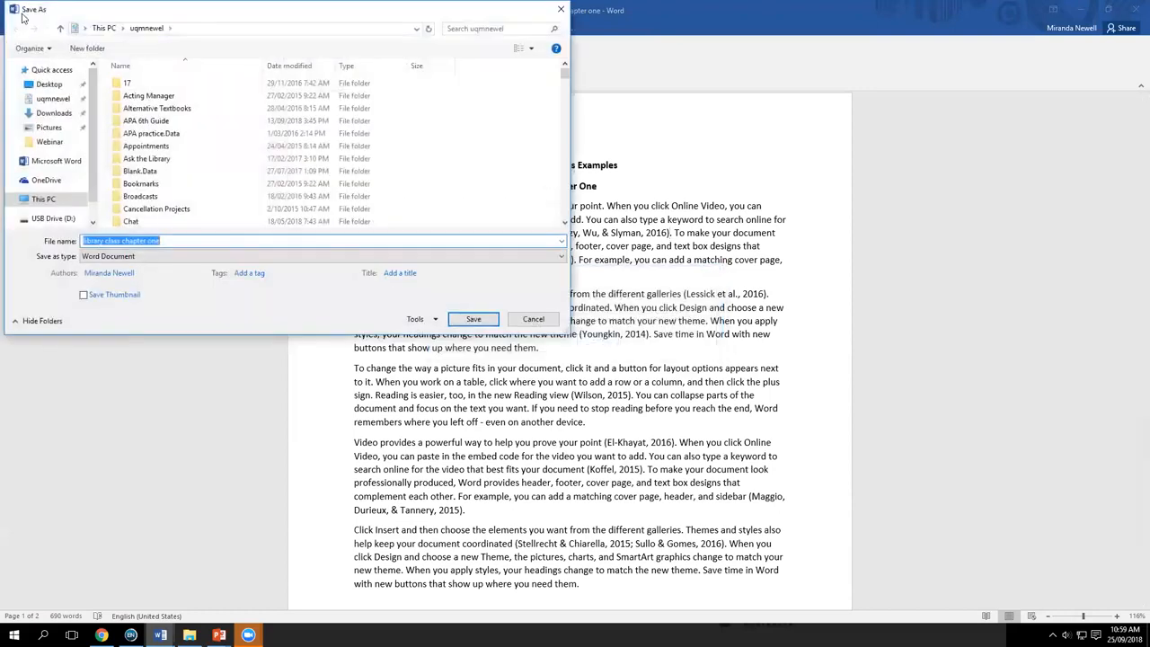
click(50, 218)
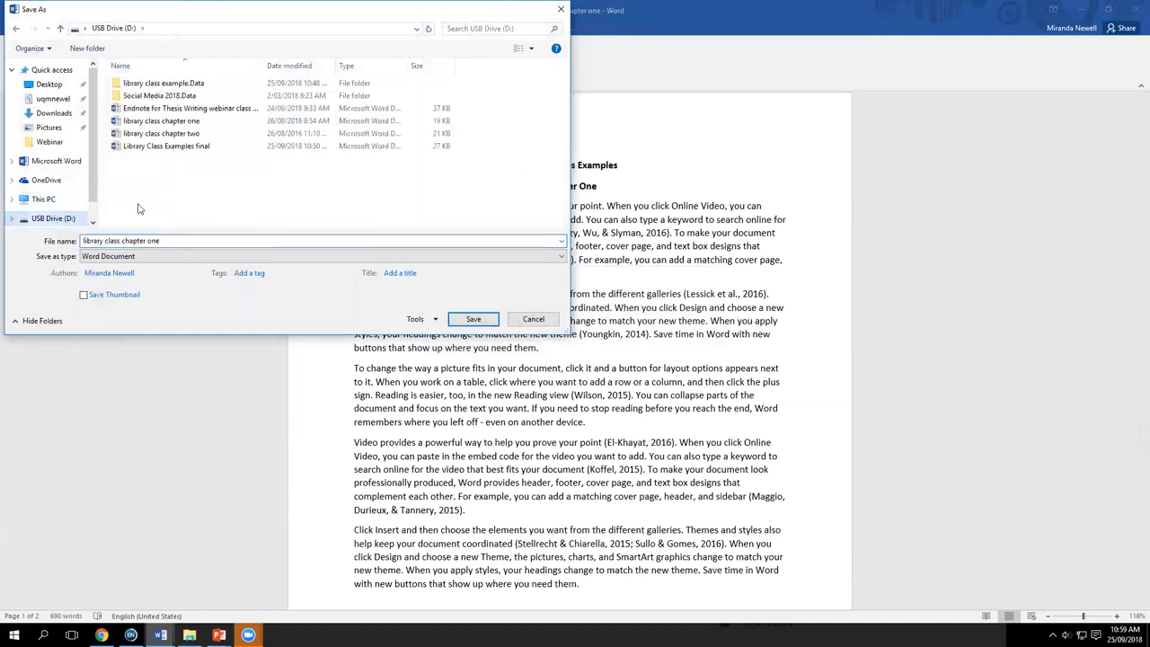
right_click(148, 216)
mouse_move(251, 330)
click(287, 333)
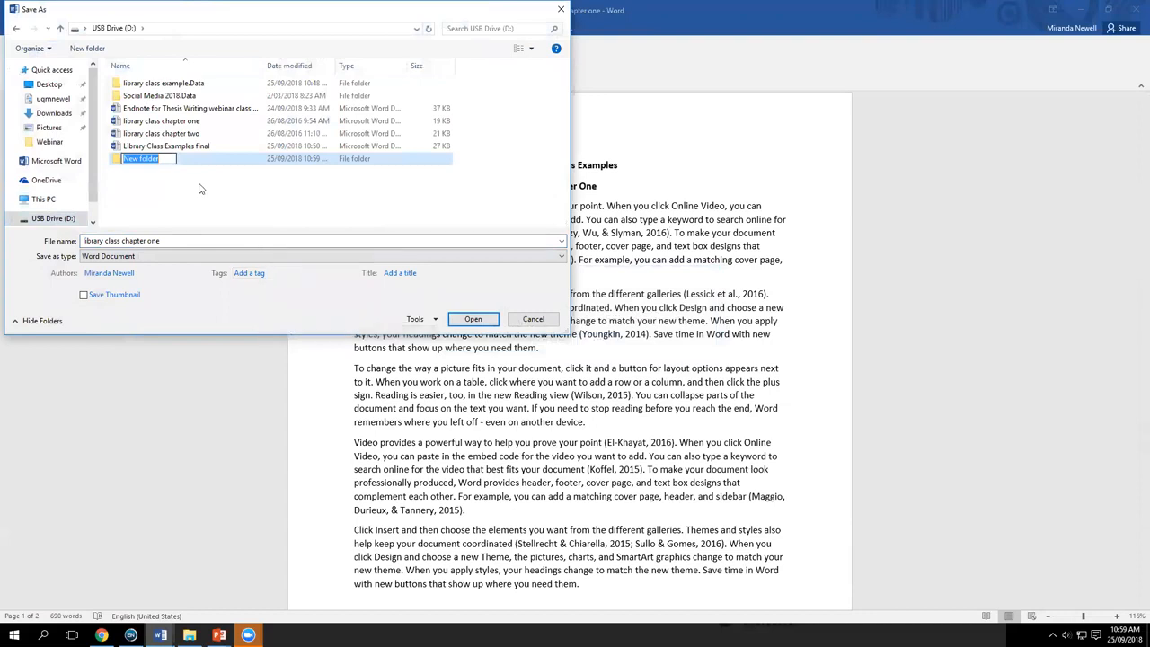
text(Files)
key(Return)
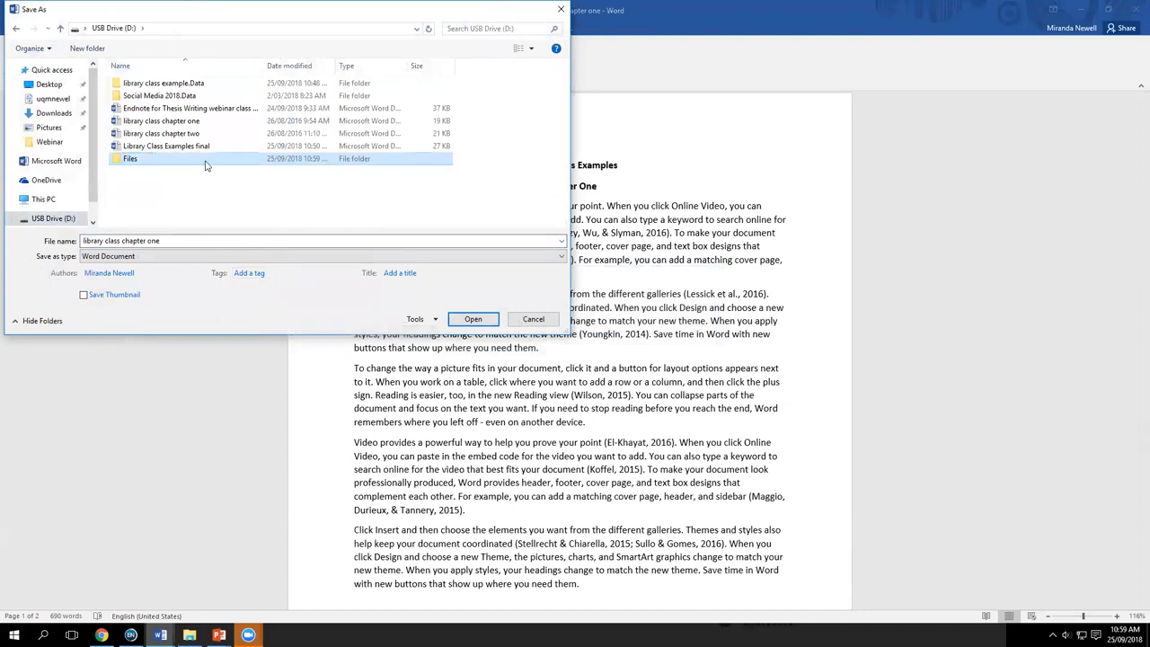
double_click(204, 159)
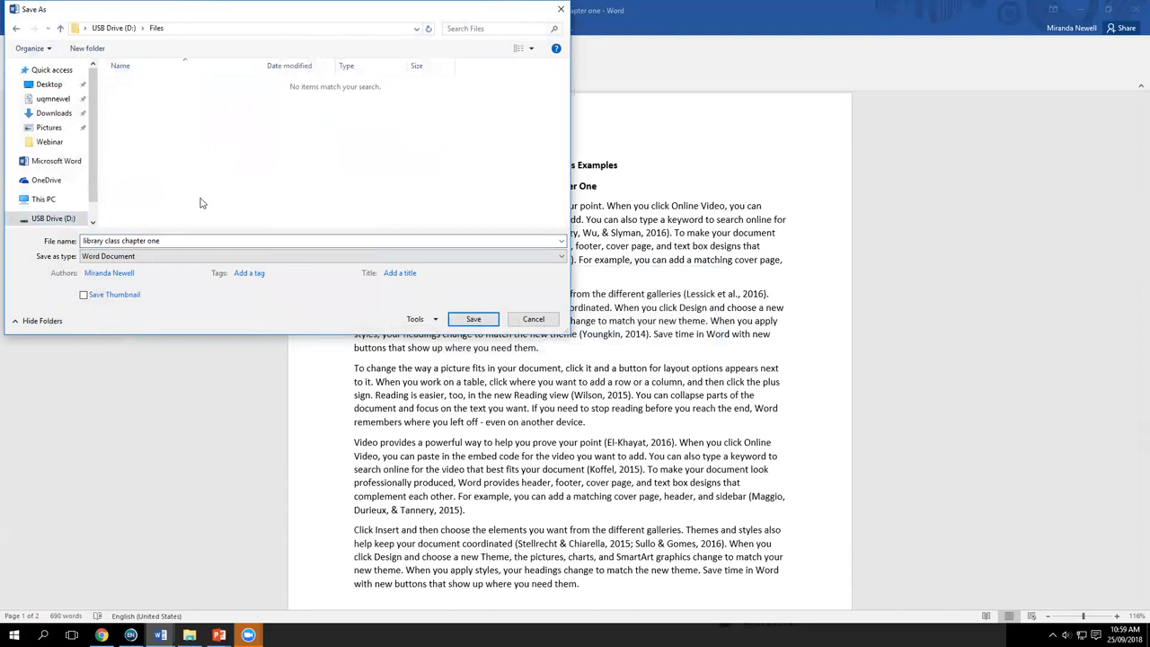
click(473, 319)
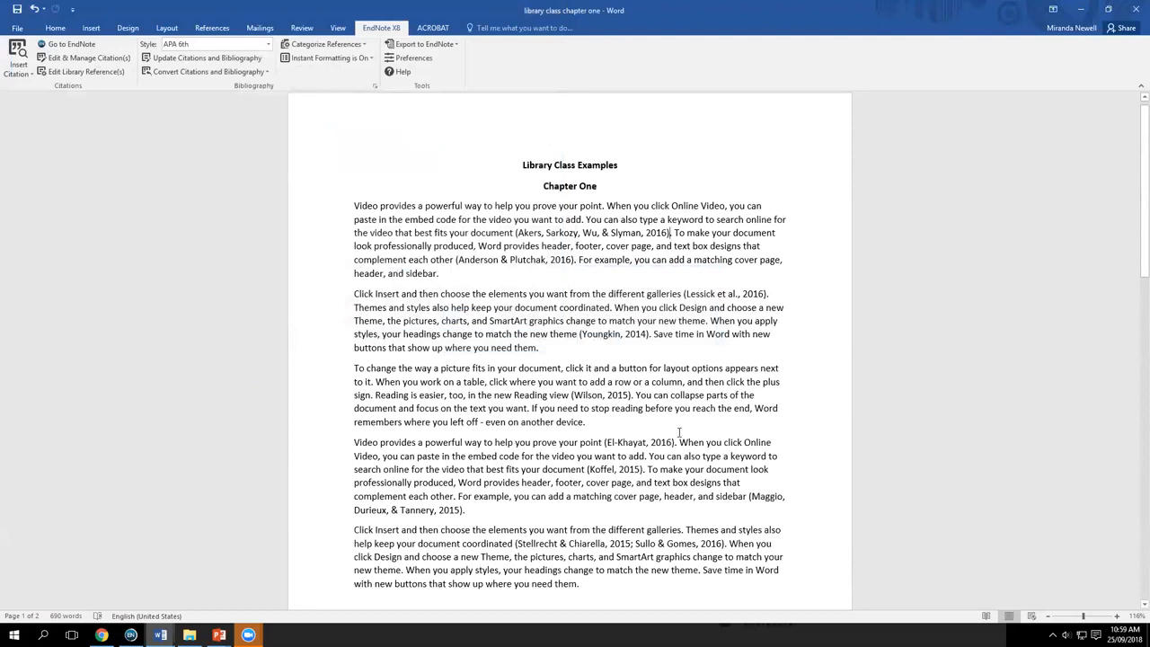
Step: Convert the chapter's citations and bibliography to plain text in a new document copy, and check its in-text citations for field codes
click(266, 74)
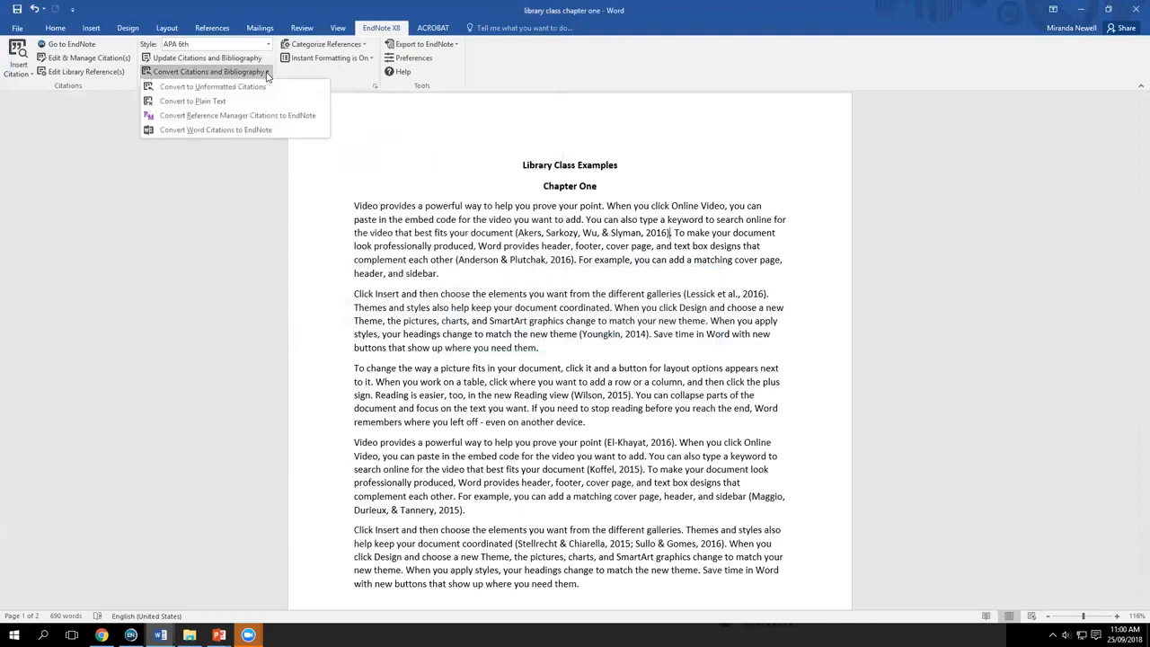
click(202, 105)
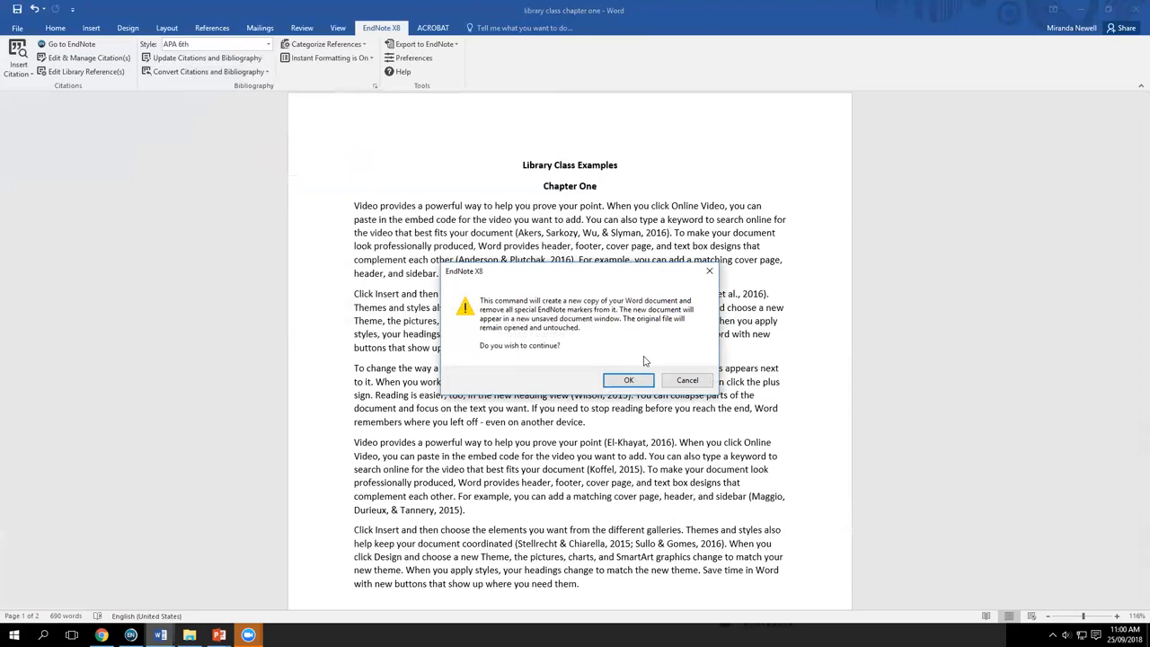
click(628, 381)
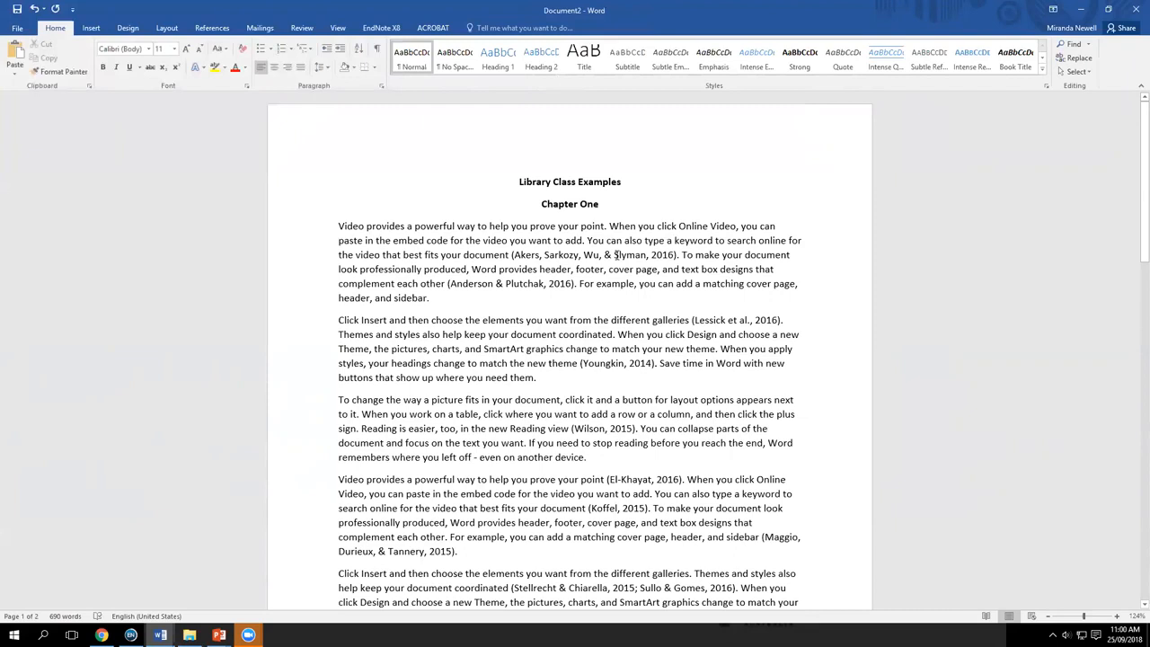
click(616, 255)
click(619, 362)
mouse_move(162, 634)
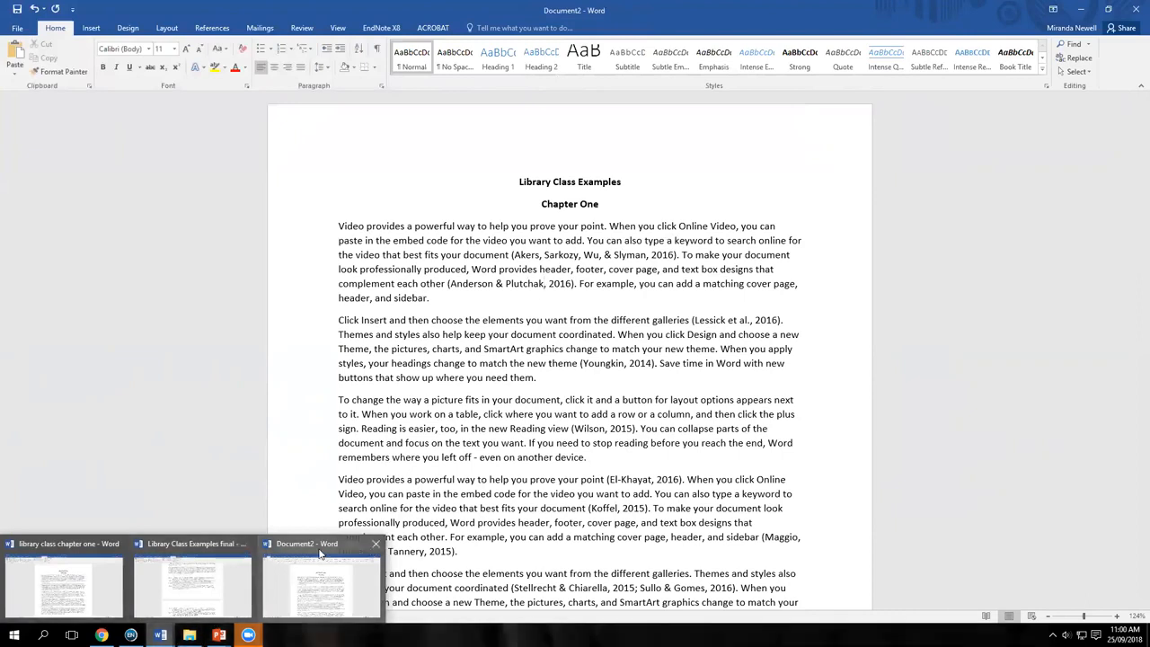
Step: Review the chapter text and reference list in the plain-text document copy
click(364, 587)
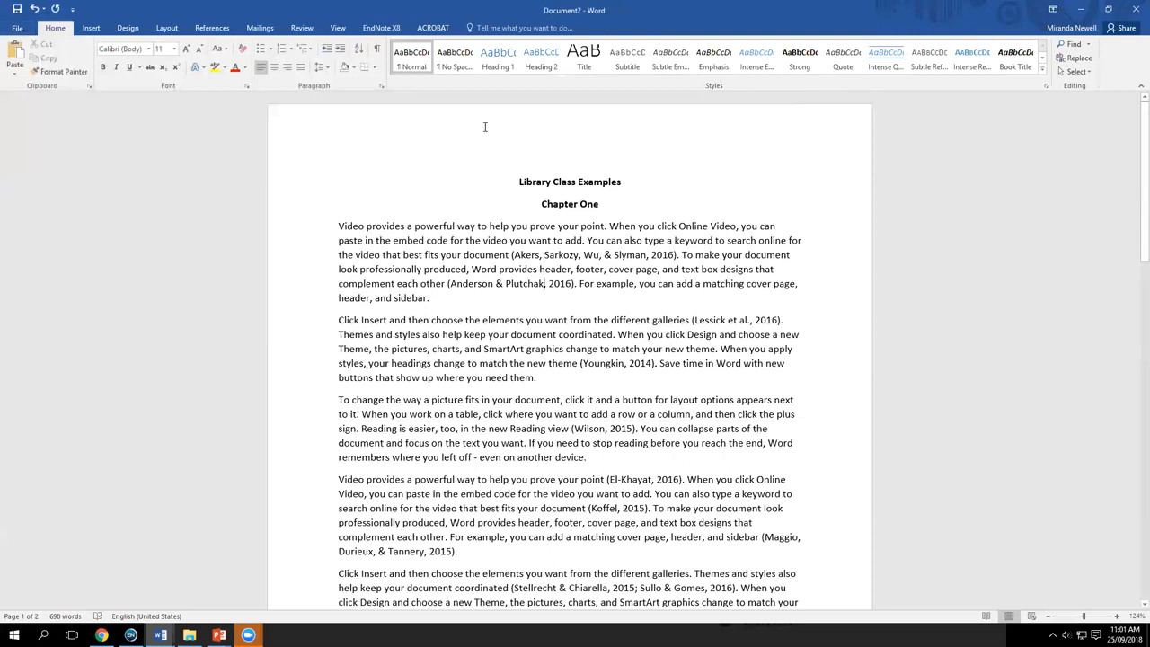
scroll(563, 326, down, 7)
scroll(564, 326, down, 15)
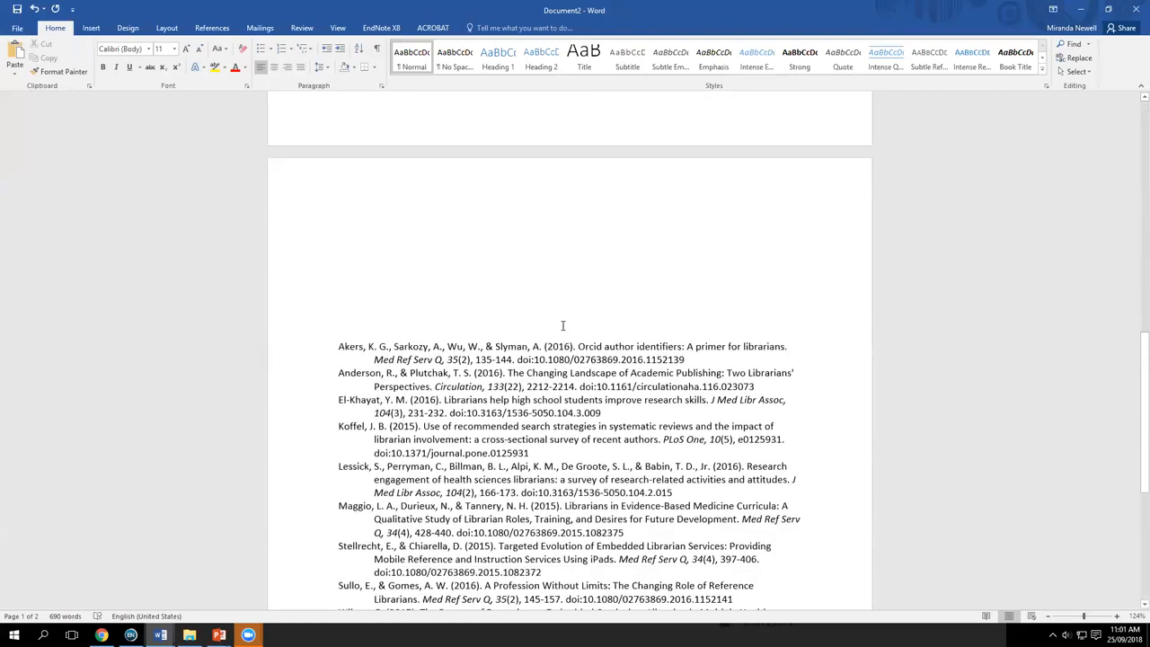
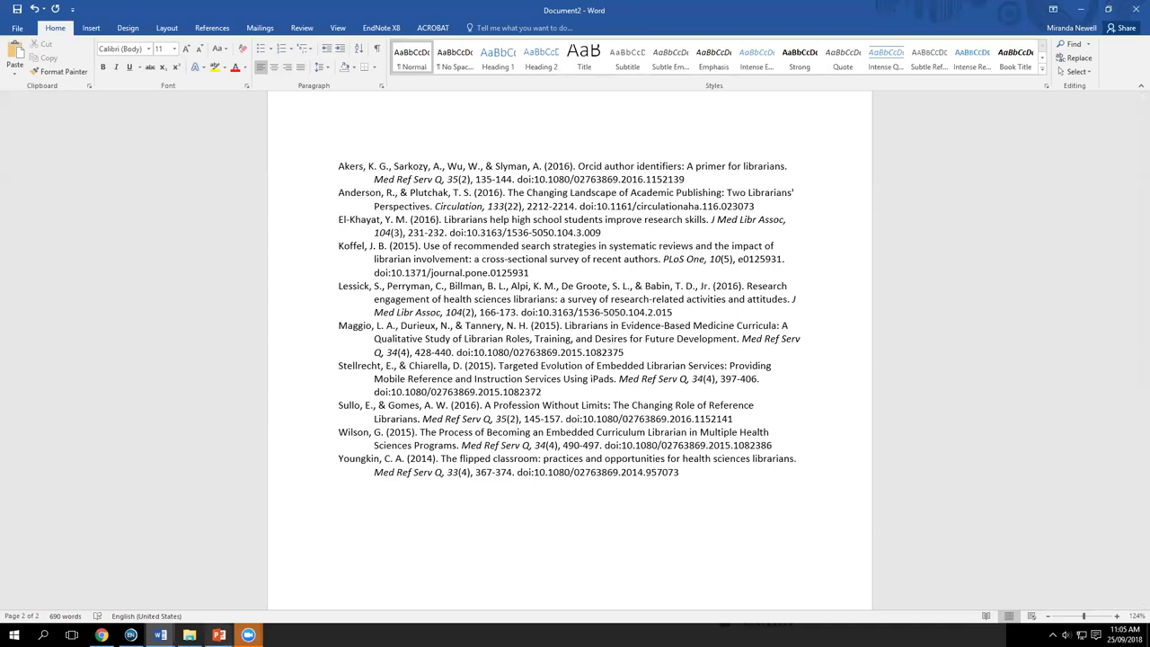
Step: Switch to EndNote and close the library class example library
mouse_move(131, 634)
click(109, 582)
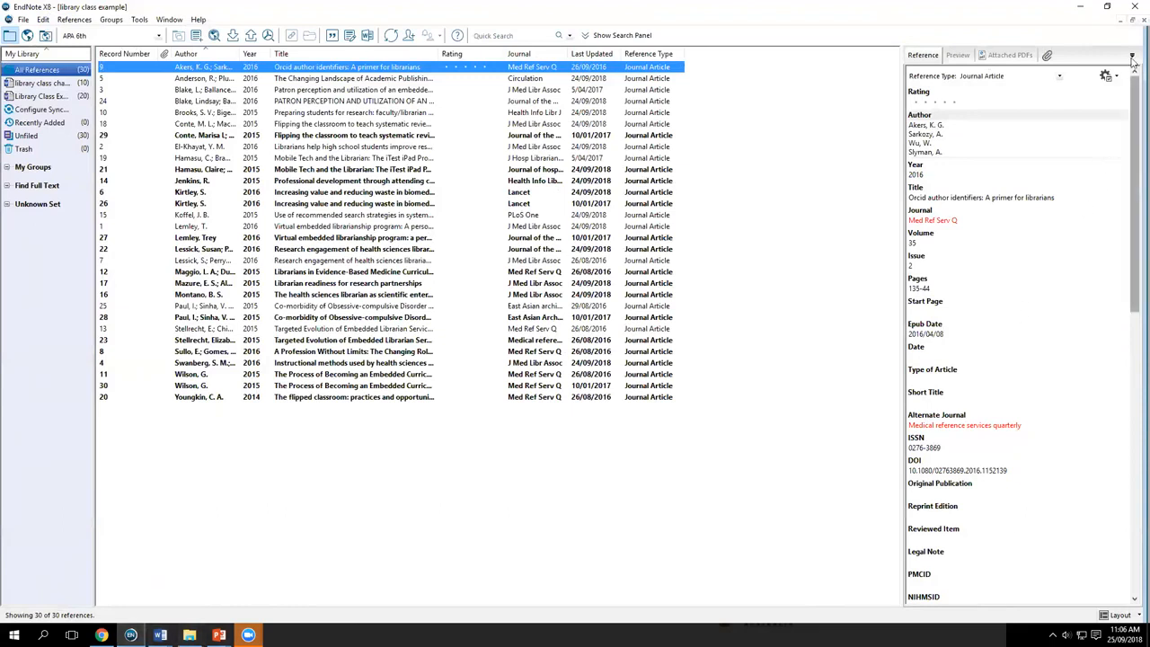
click(1134, 24)
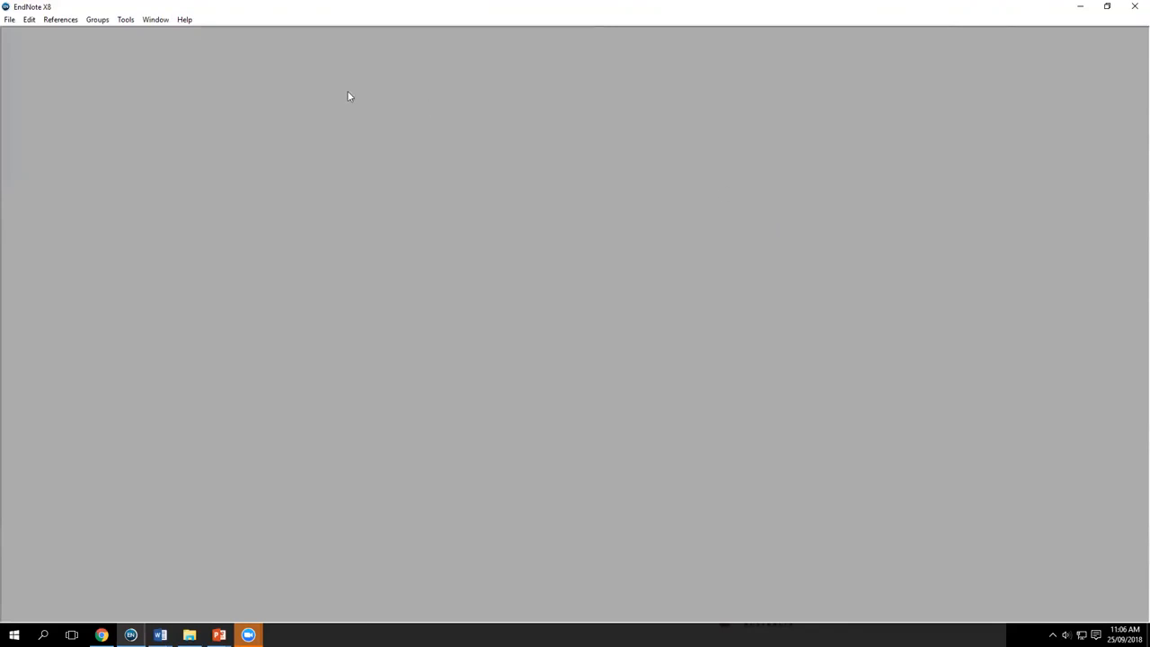
Step: Recover the library class example library from USB Drive (D:) and save the recovered copy there as library class example-Saved
click(126, 19)
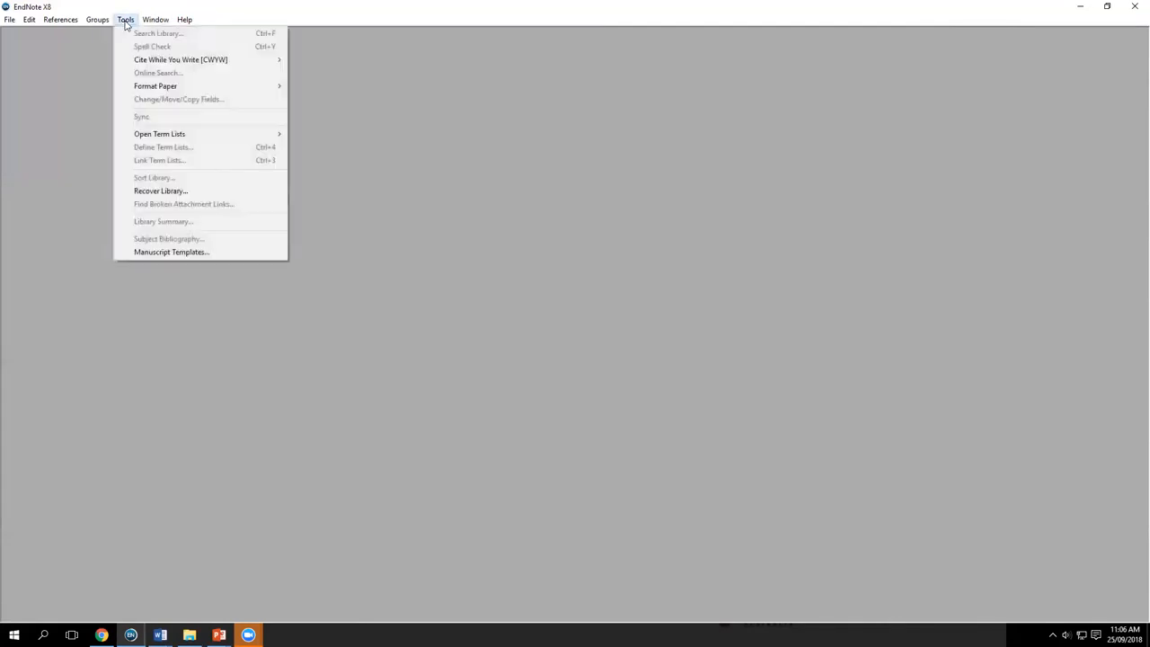
click(191, 195)
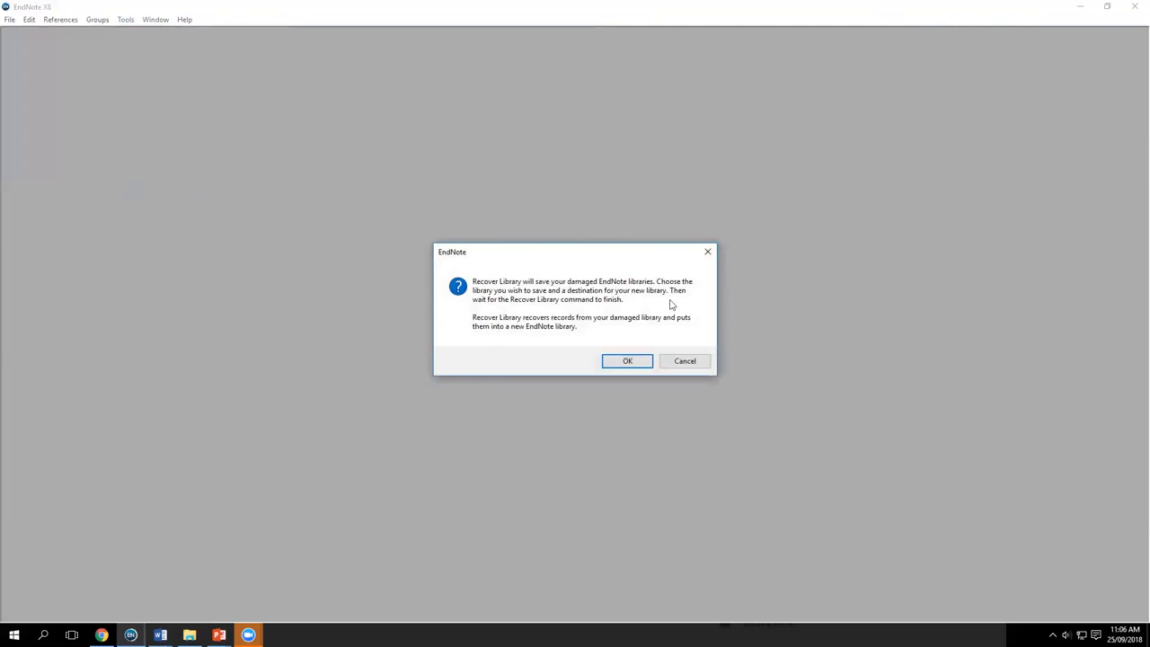
click(628, 361)
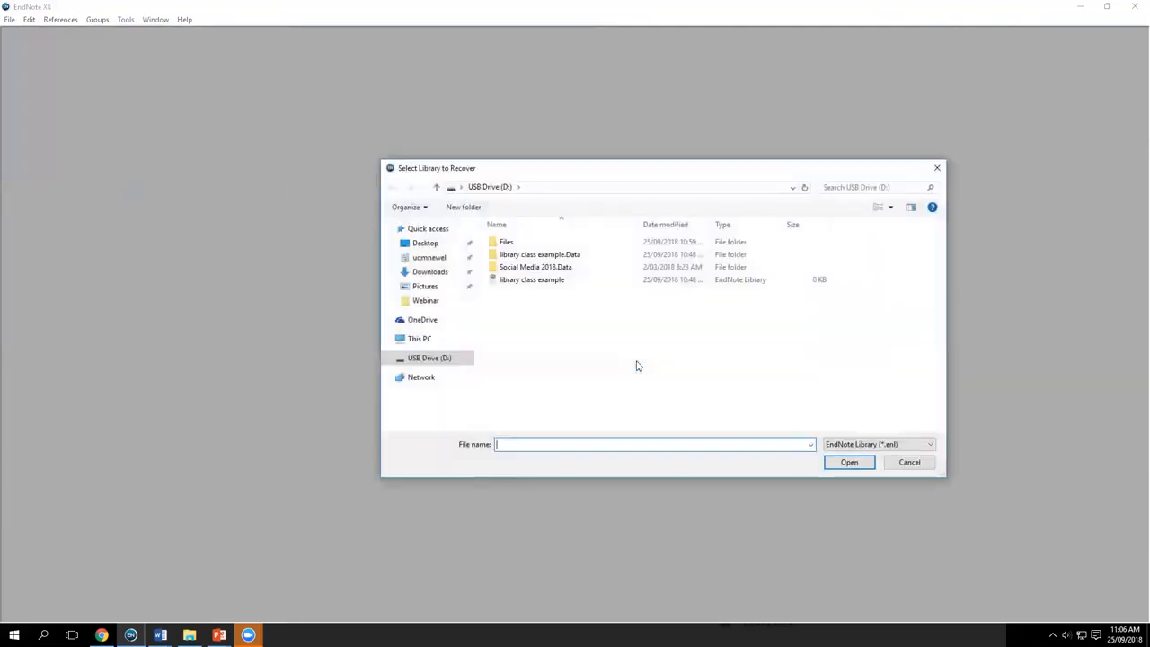
click(421, 338)
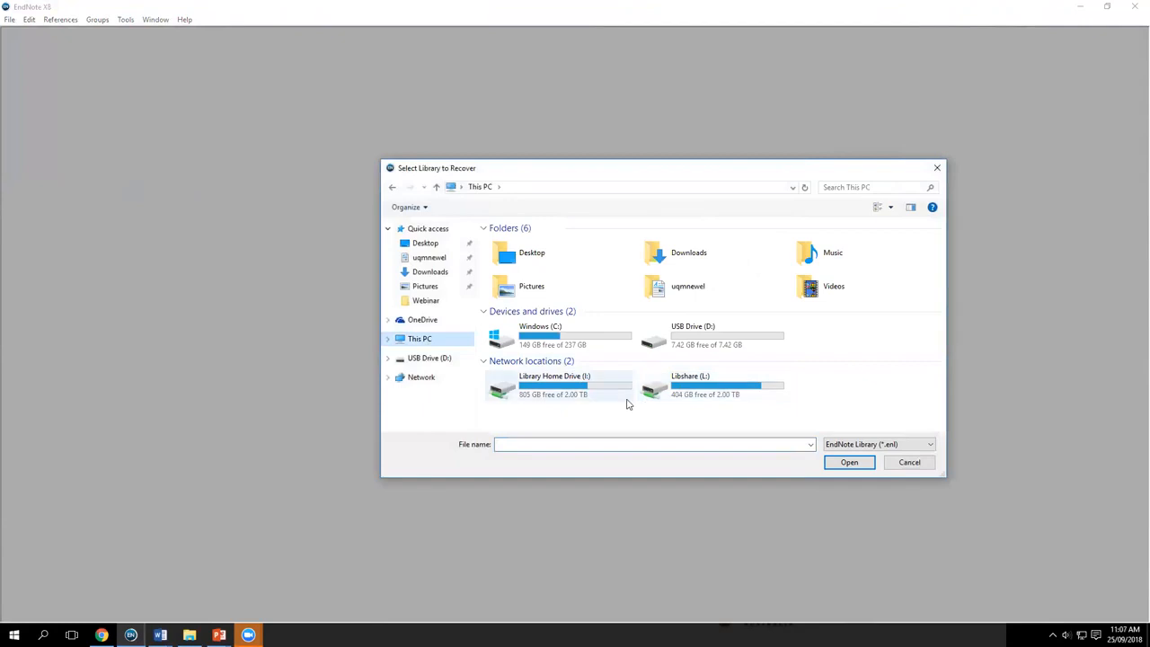
click(436, 359)
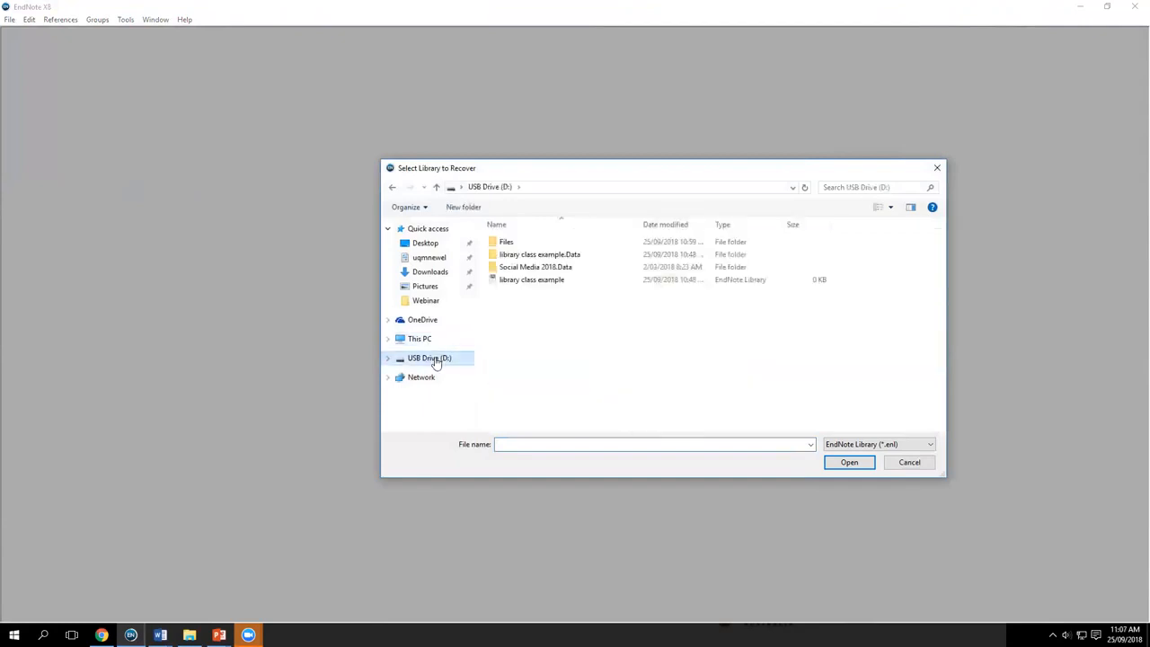
click(518, 282)
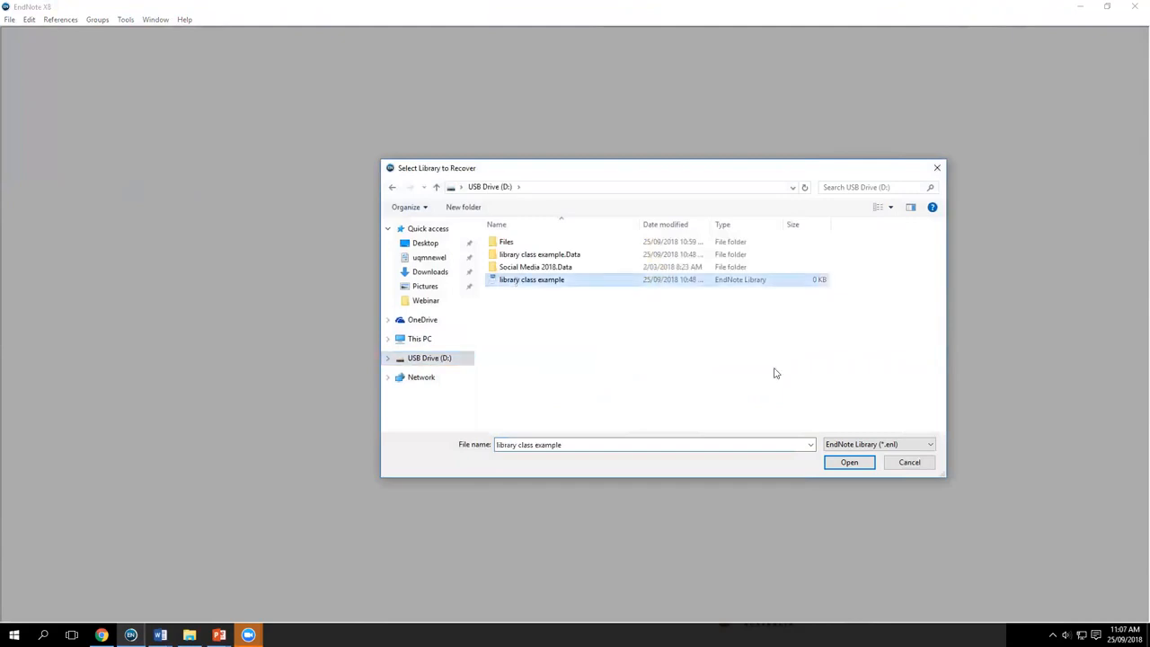
click(850, 463)
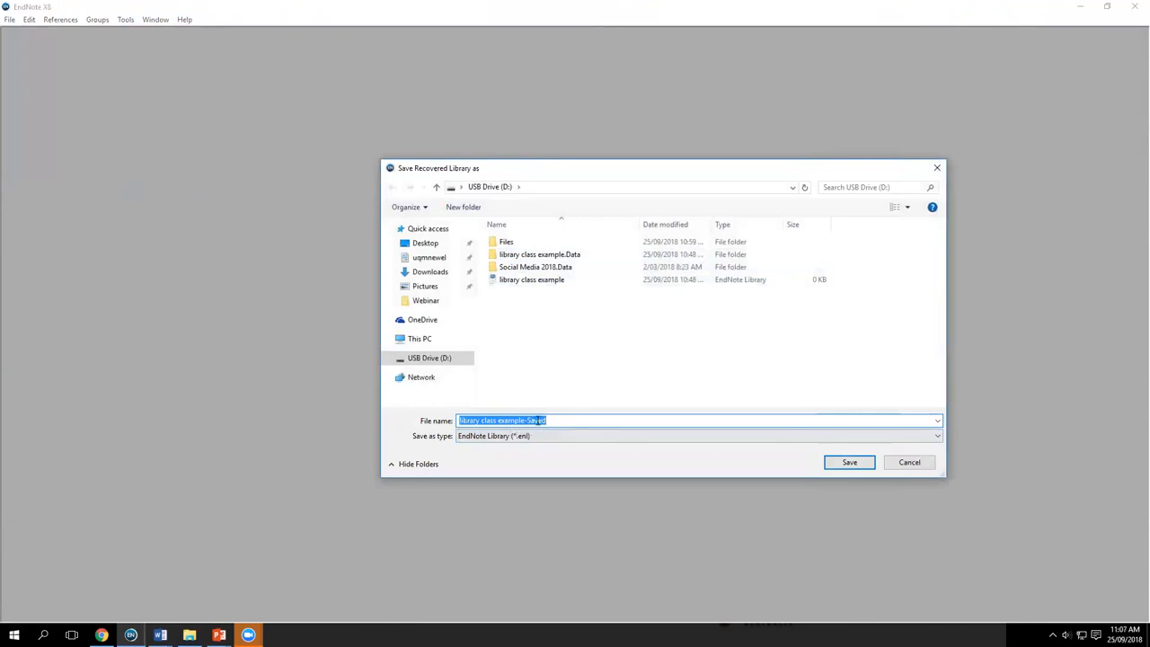
click(849, 462)
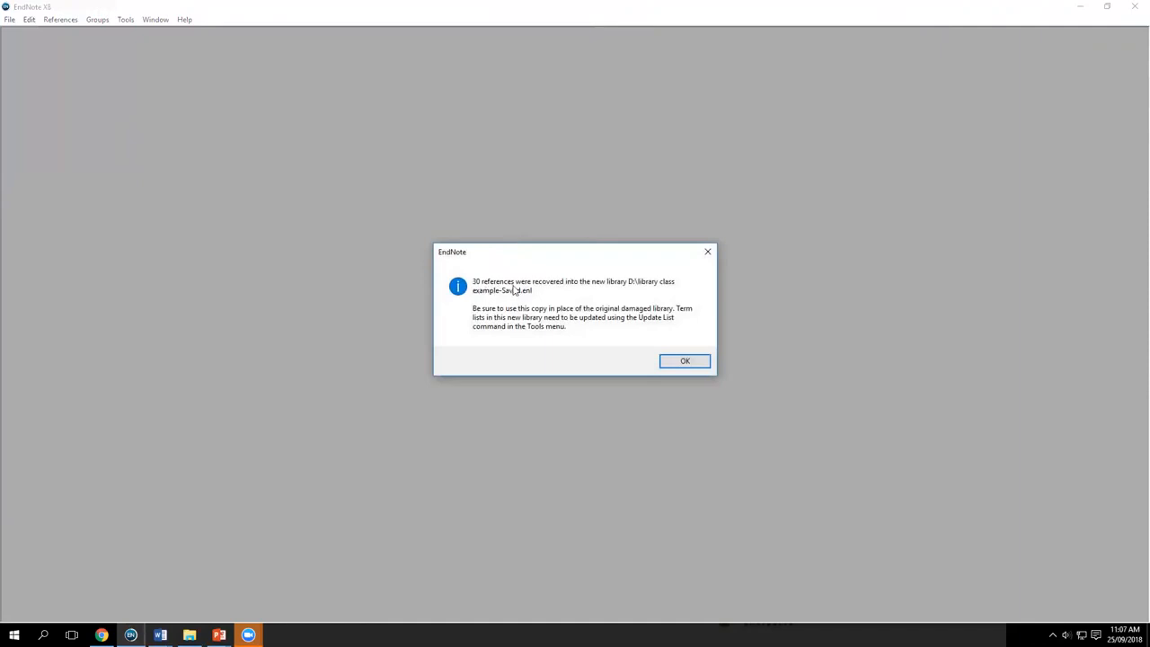
click(683, 363)
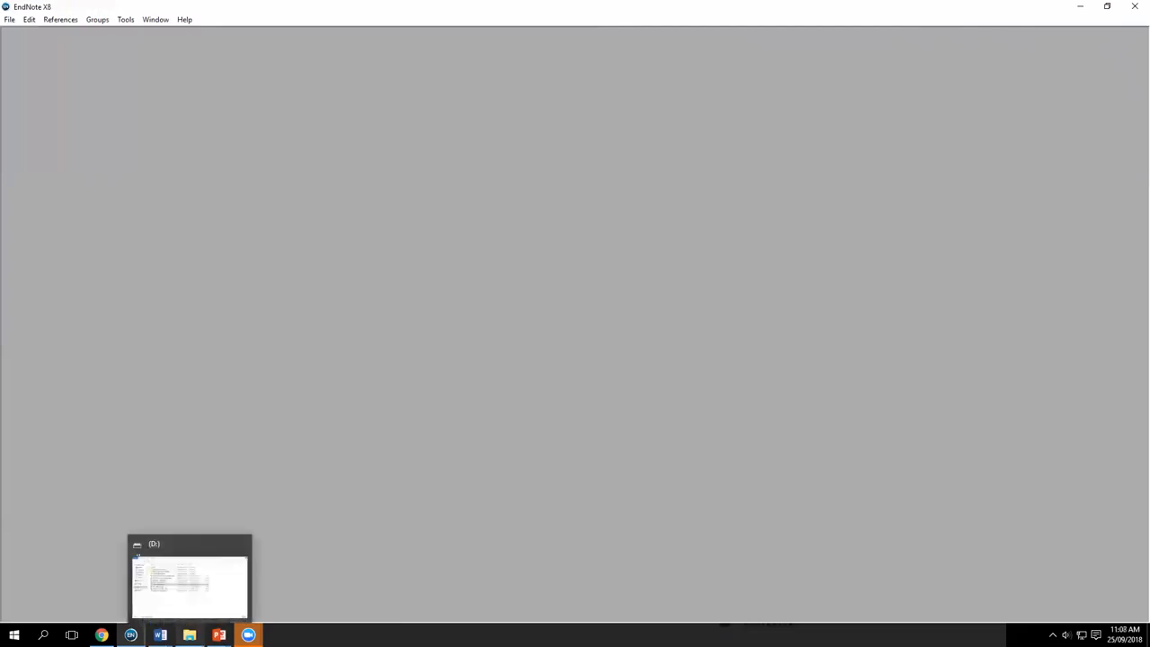
Step: Open the recovered library class example-Saved library from drive D: to check its references, and close it
click(189, 634)
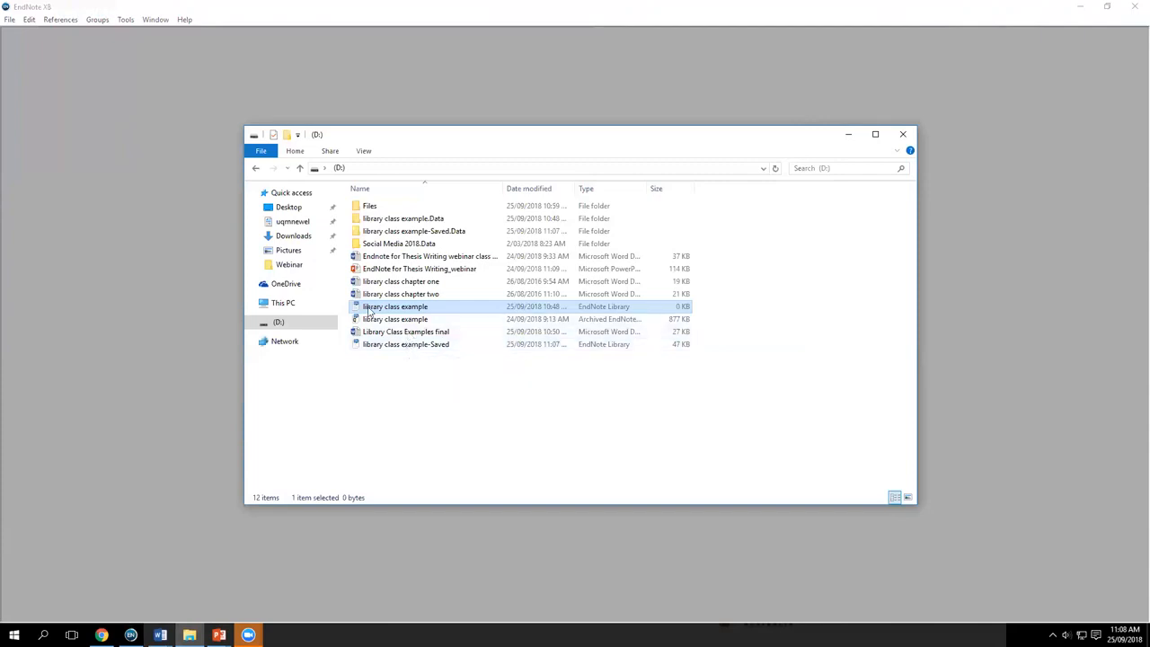
double_click(410, 345)
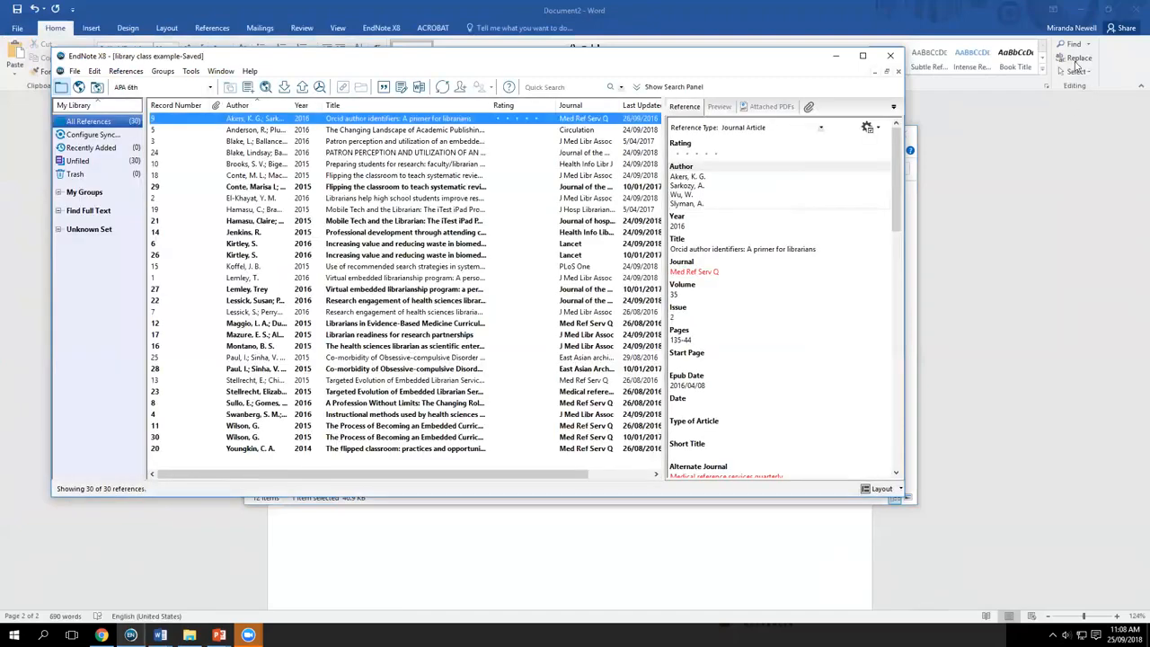
click(862, 55)
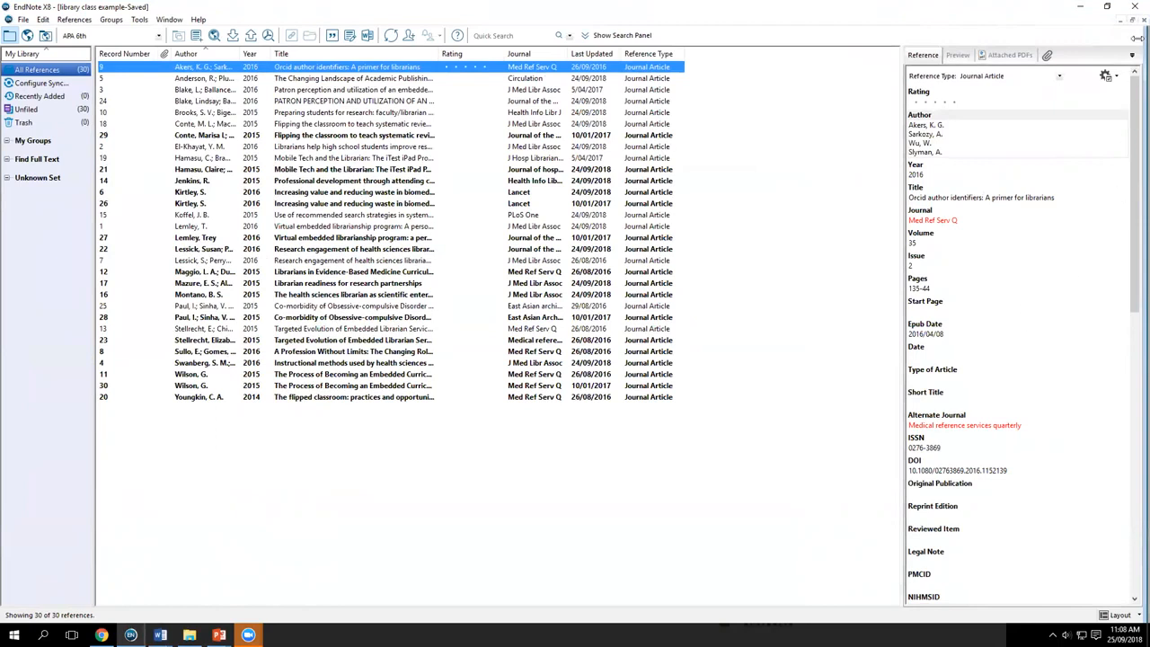
click(1142, 20)
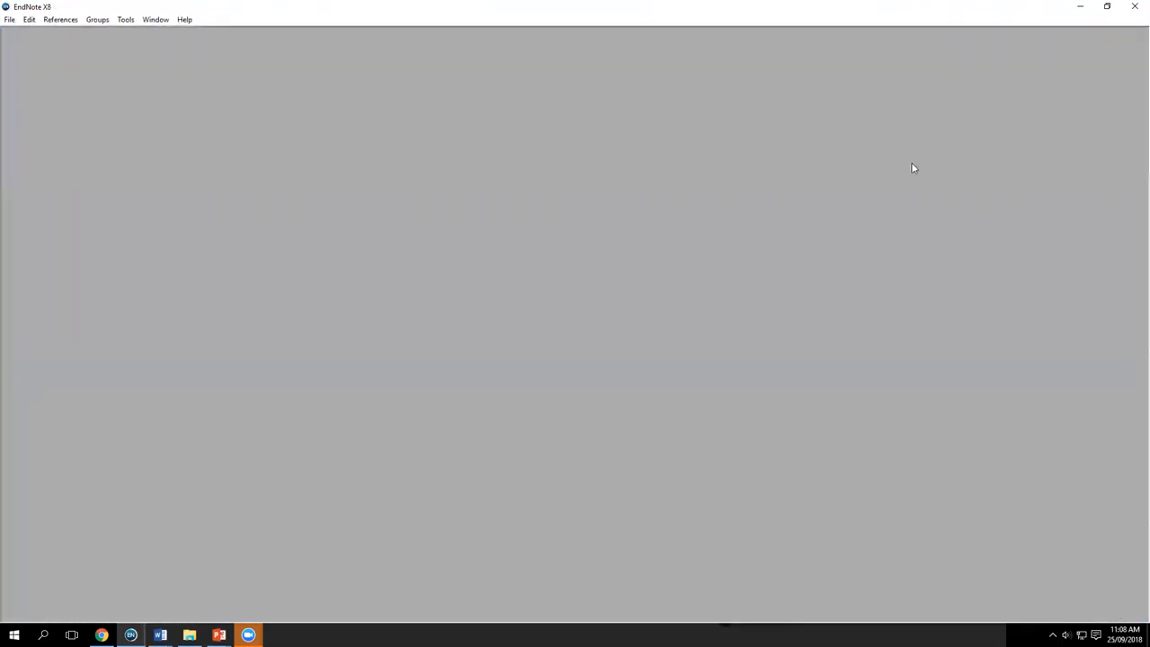
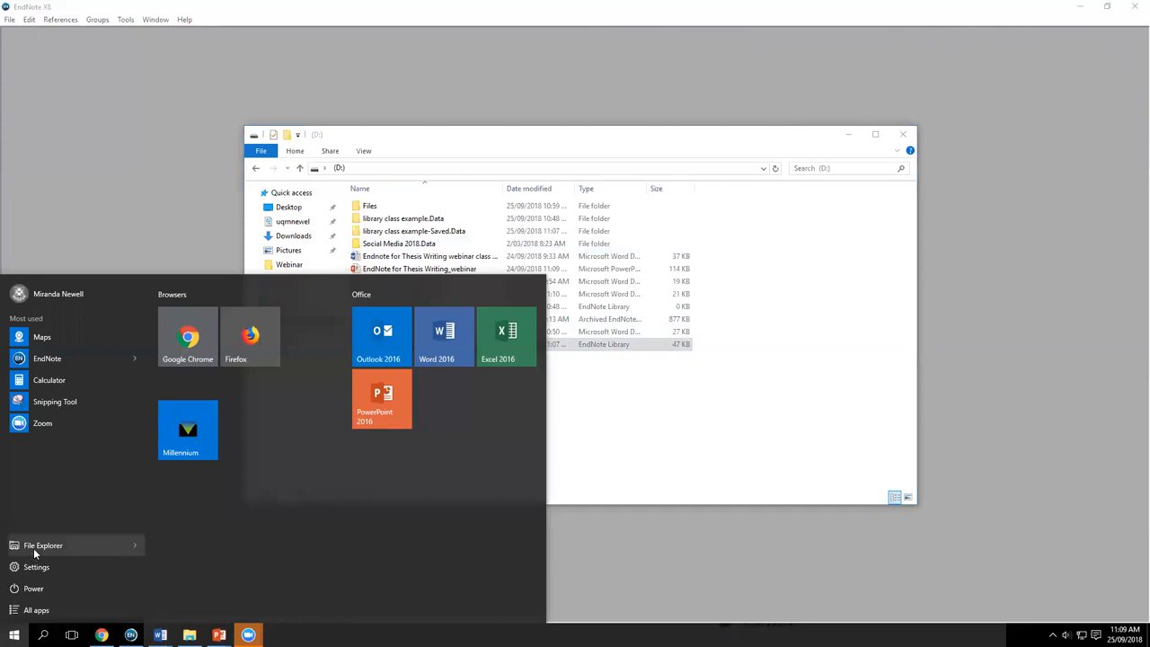
Step: Start Notepad from the Windows Accessories with a blank file
click(32, 610)
drag(146, 341, 150, 539)
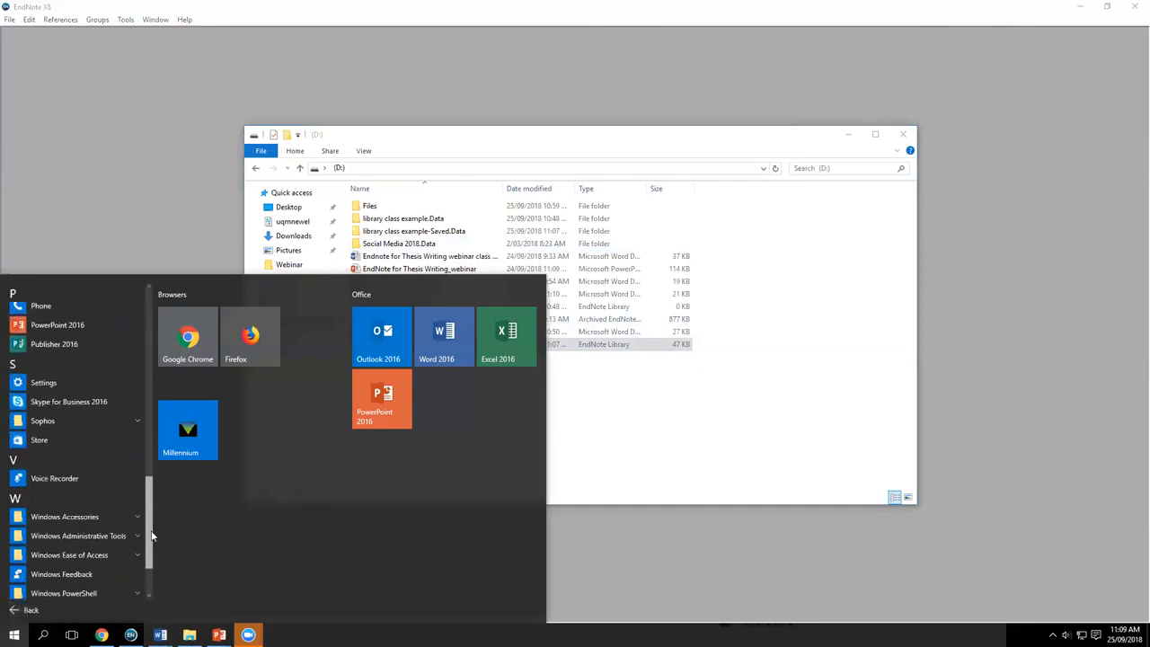
click(70, 516)
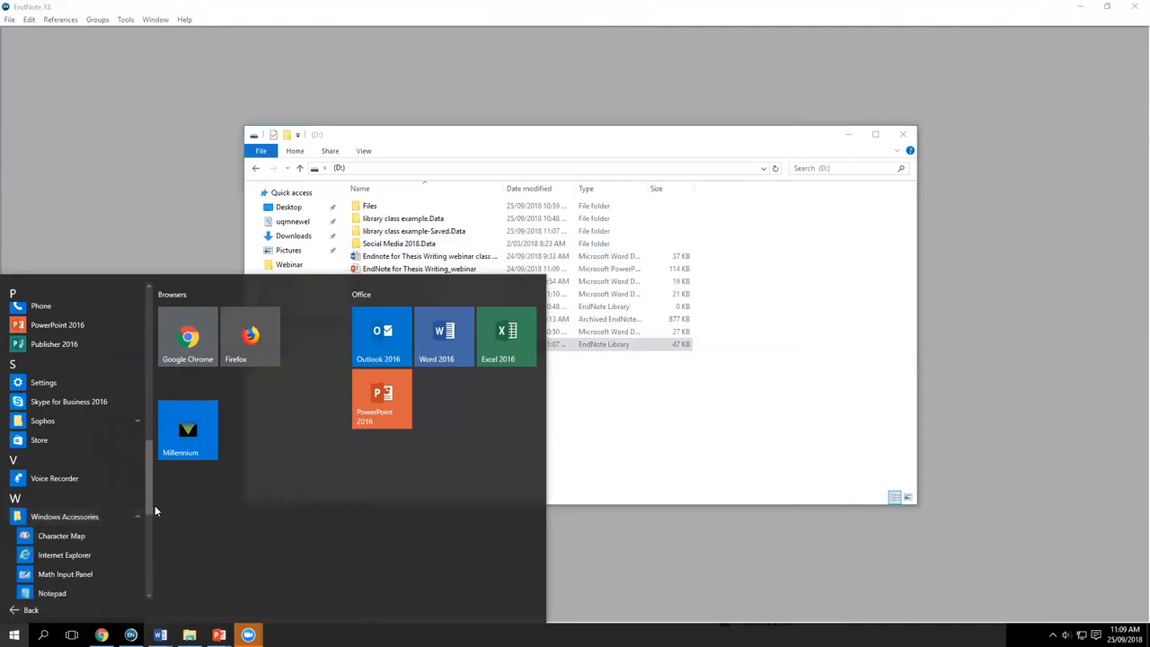
drag(151, 505, 150, 530)
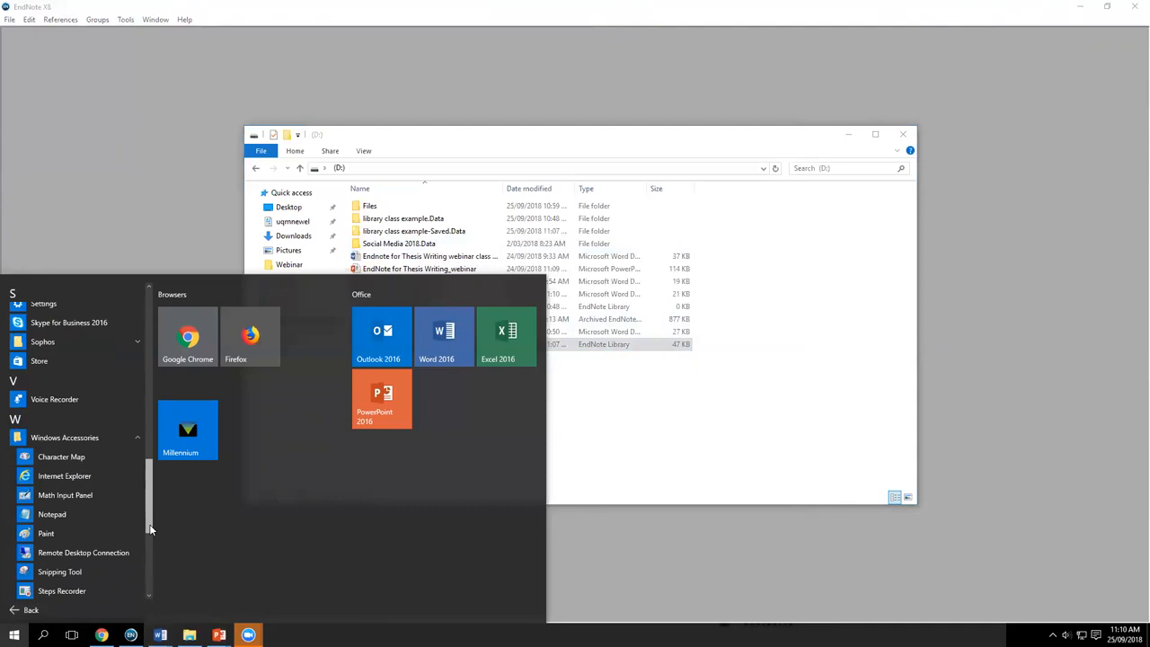
click(52, 515)
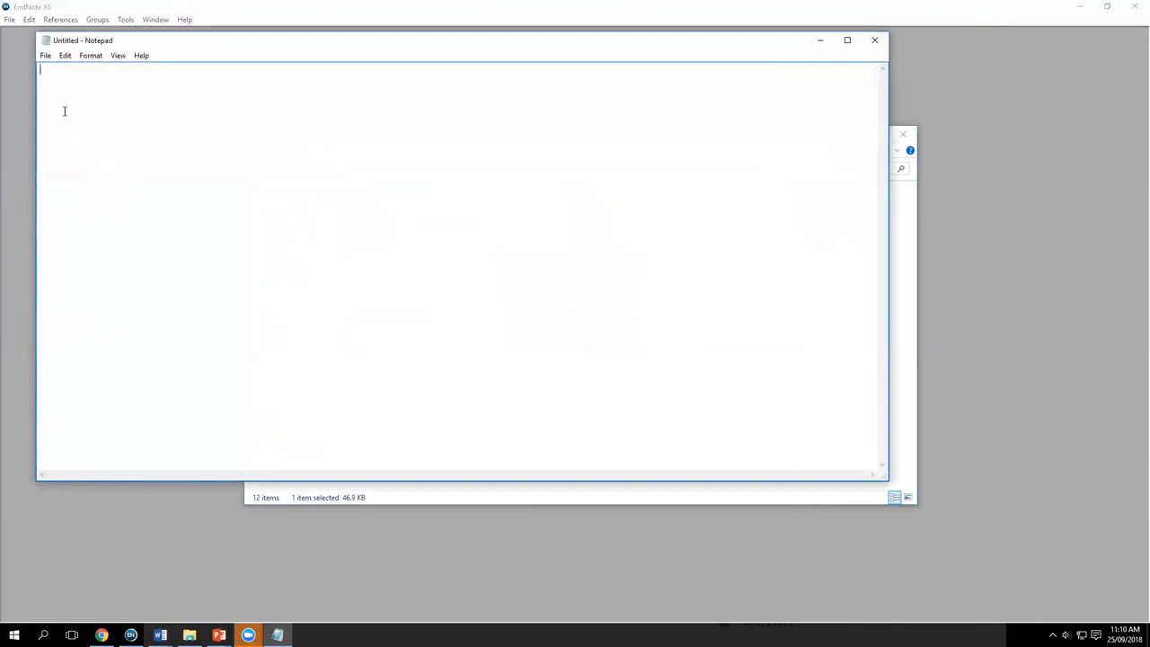
Step: Save the blank file as Social Media 2018.enl on USB Drive (D:) and open it as a library in EndNote
click(45, 56)
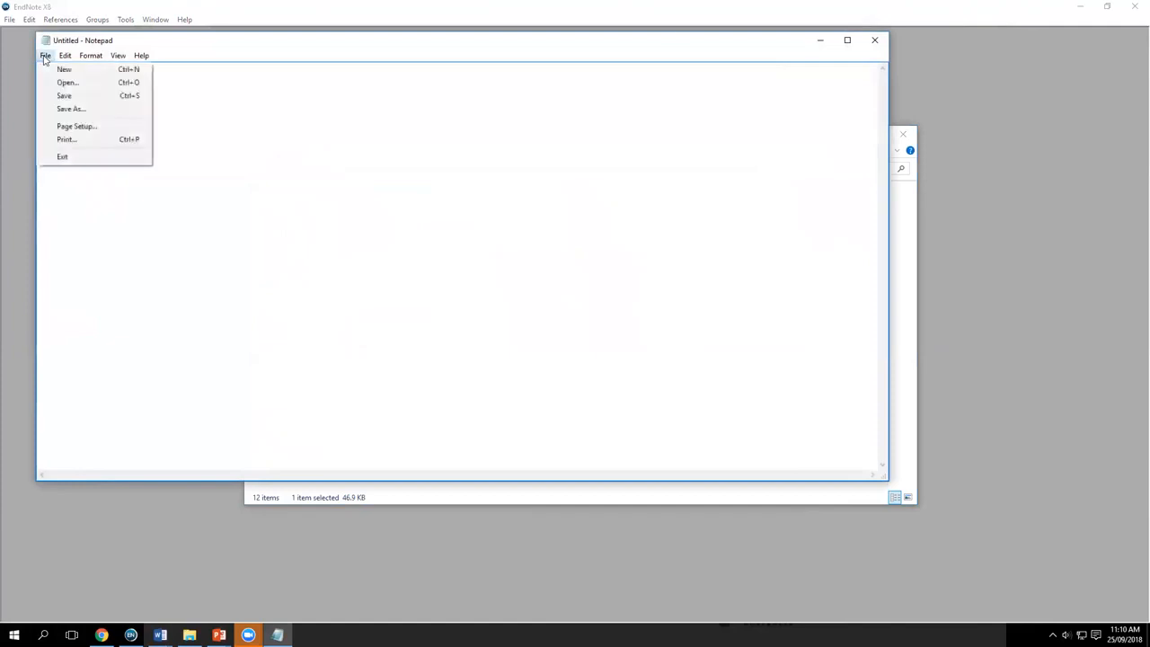
click(61, 110)
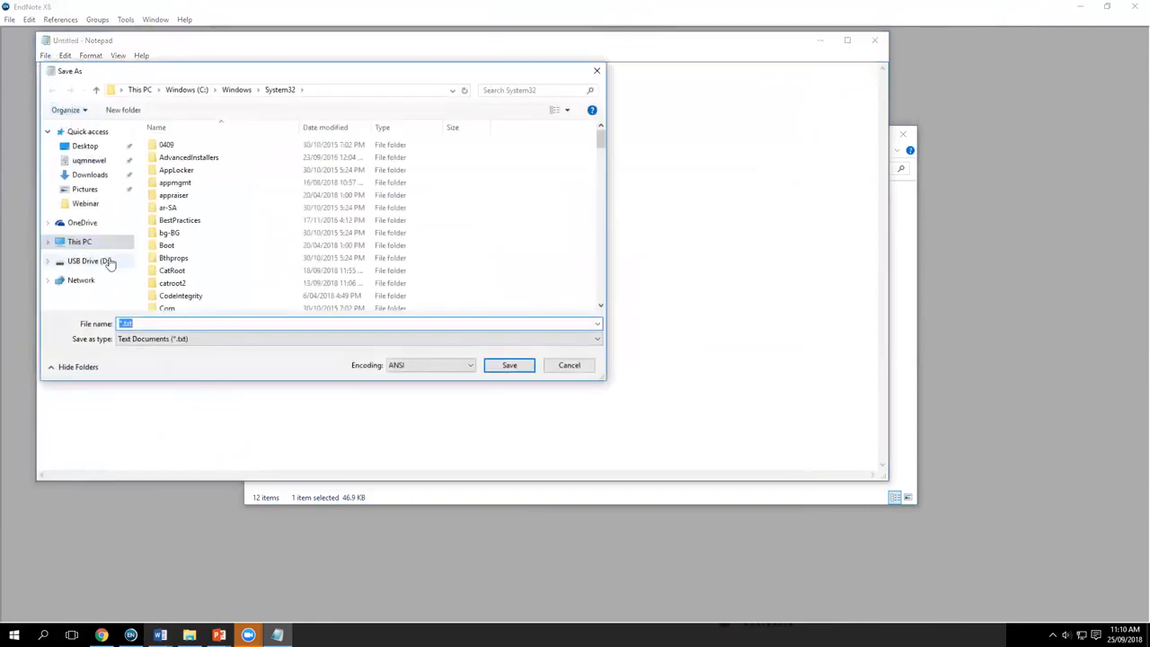
click(90, 260)
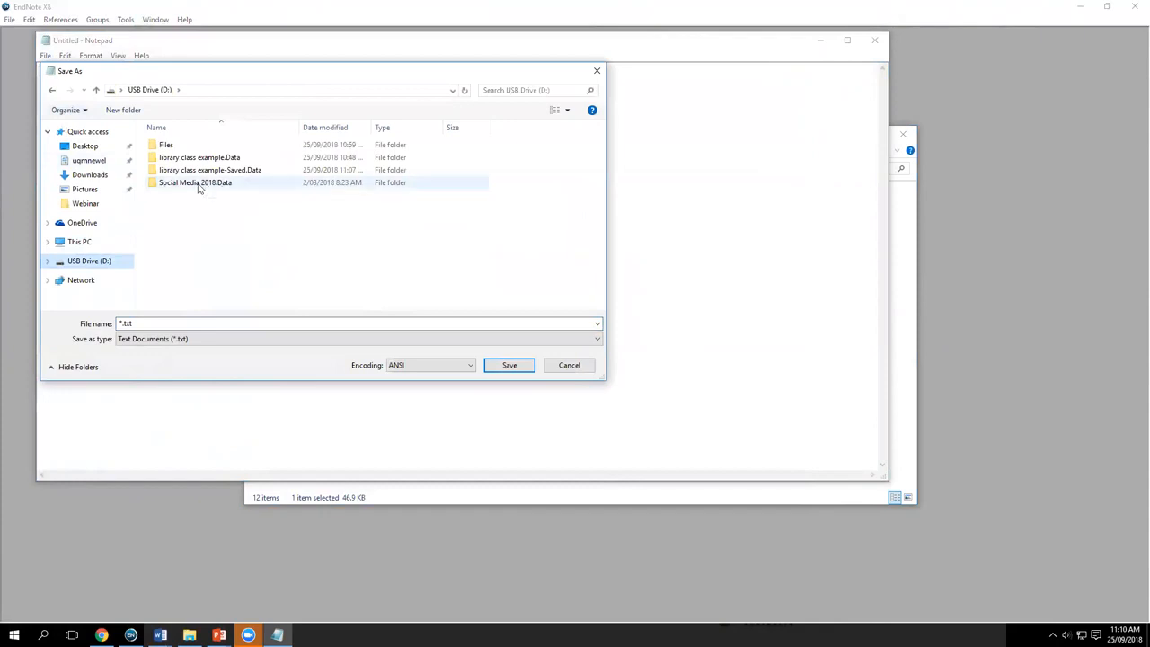
double_click(149, 322)
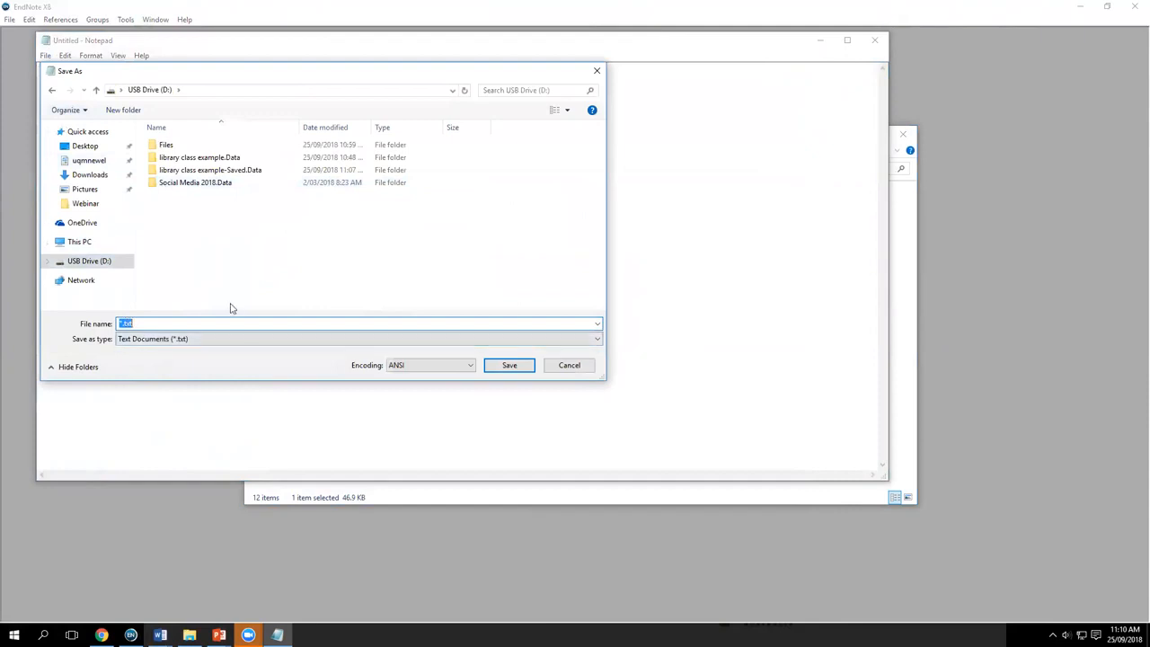
text(Soc)
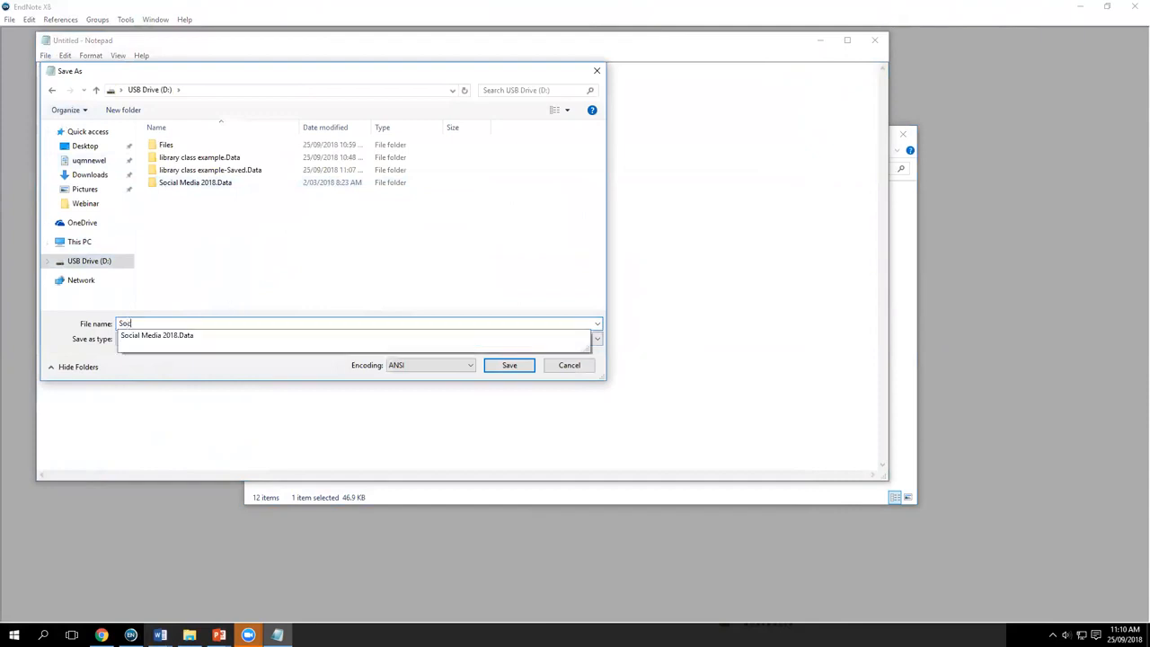
text(ial Media 2018.)
text(enl)
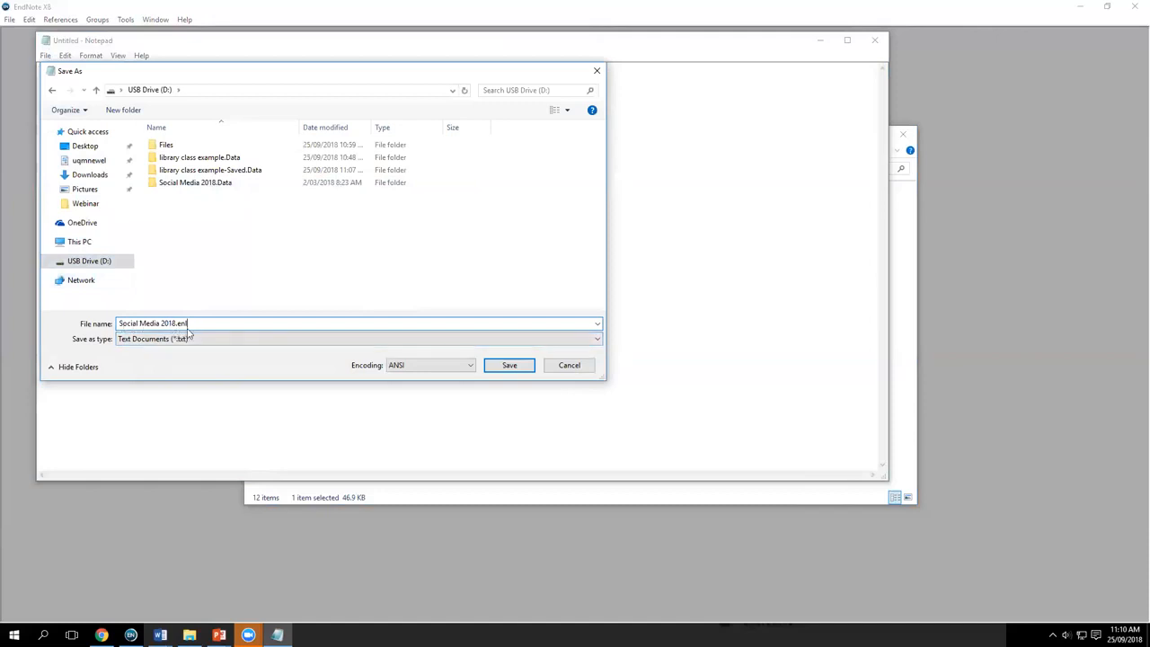
click(509, 364)
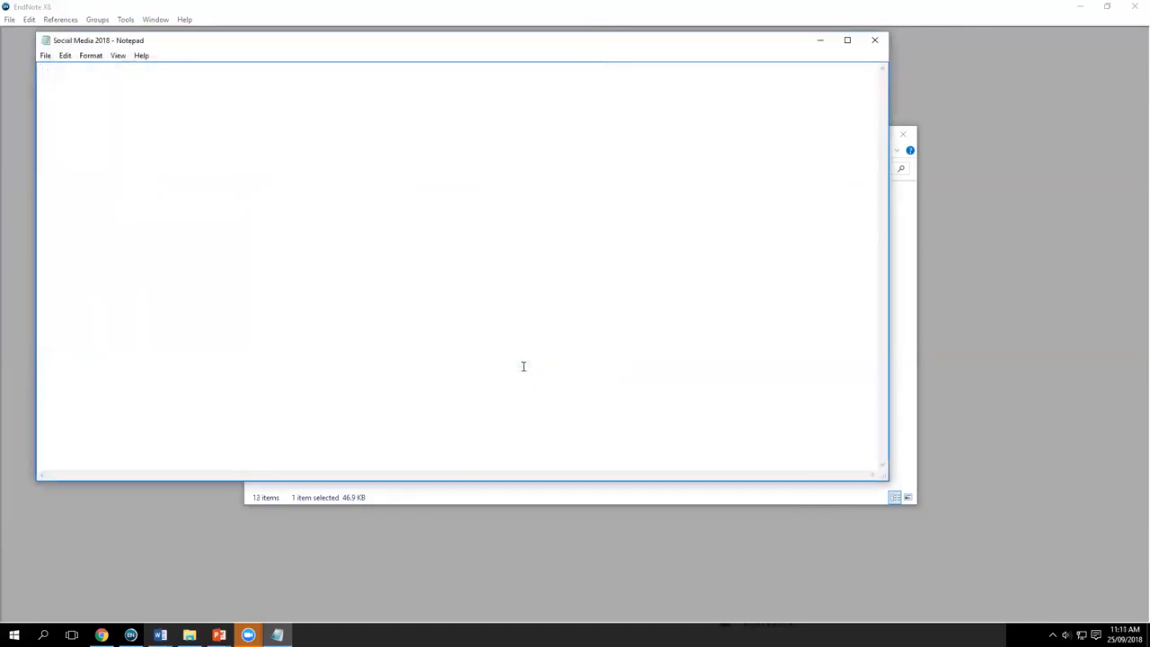
click(874, 42)
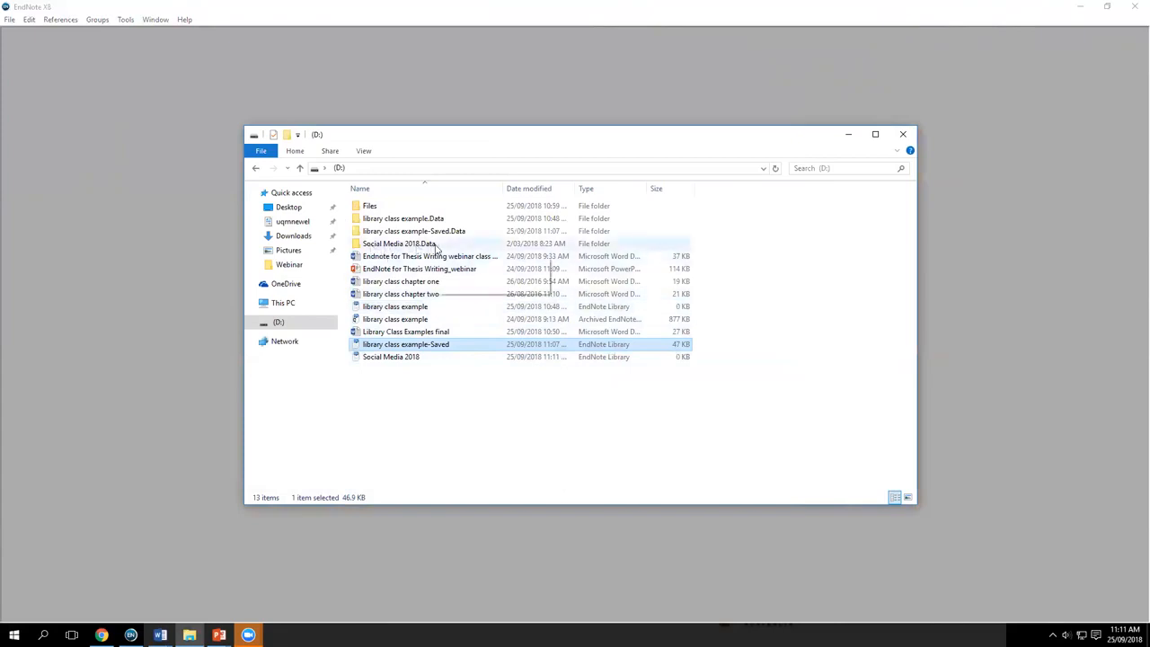
double_click(410, 358)
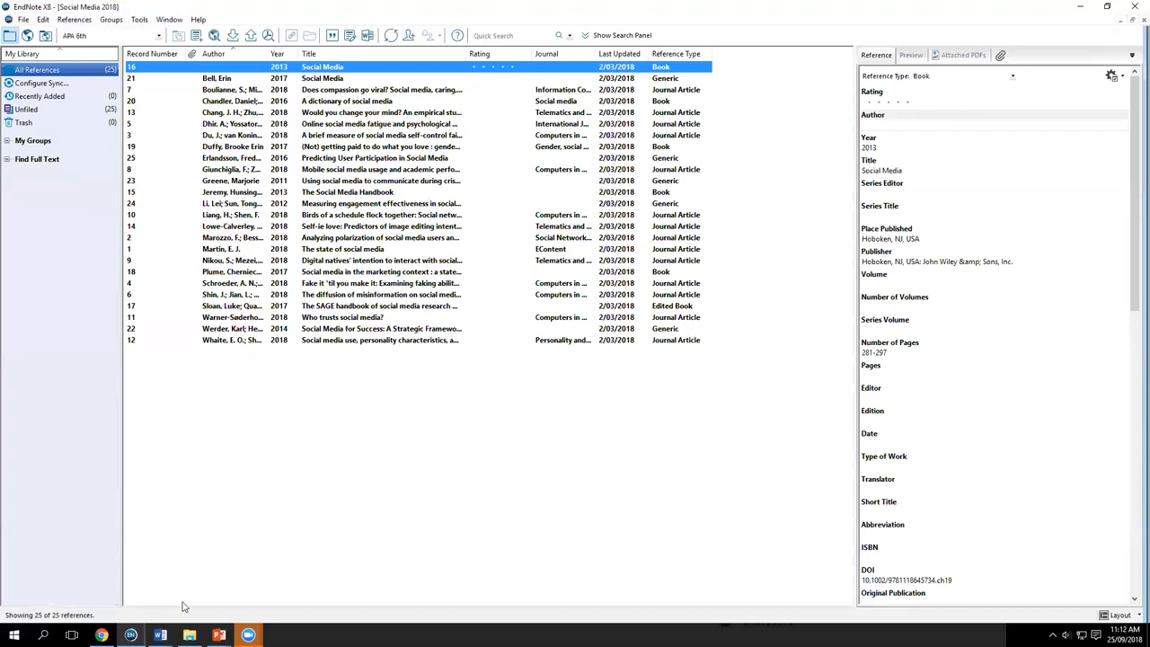
Step: Switch to the Library Class Examples final document in Word and select the first in-text citation of Chapter One
mouse_move(160, 634)
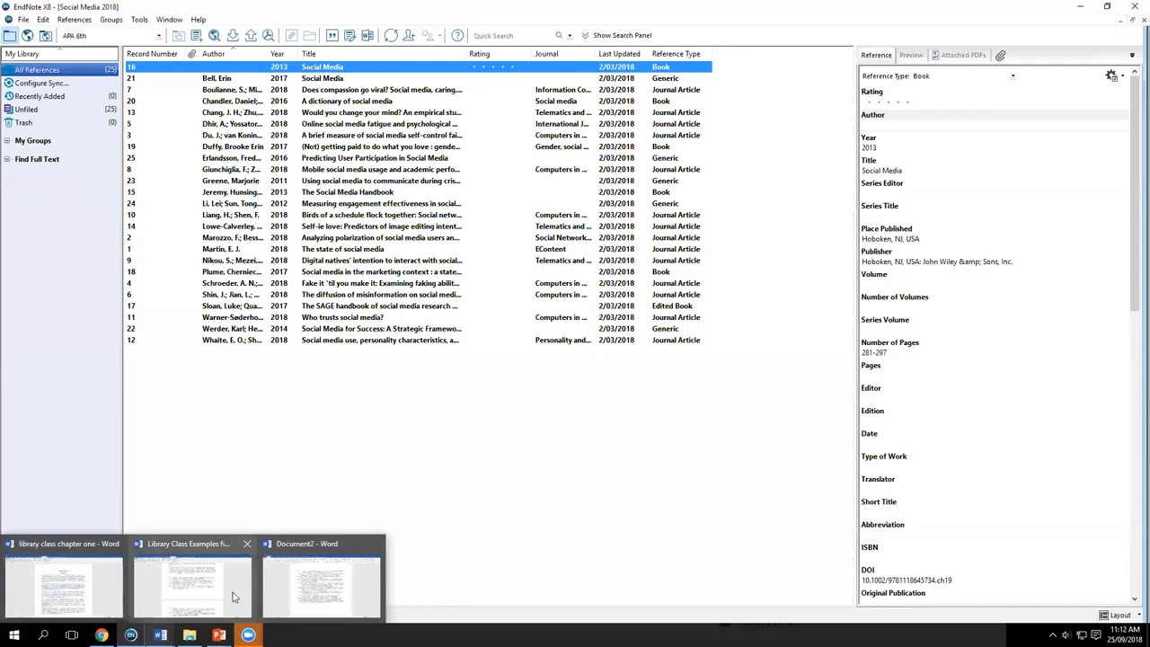
mouse_move(234, 590)
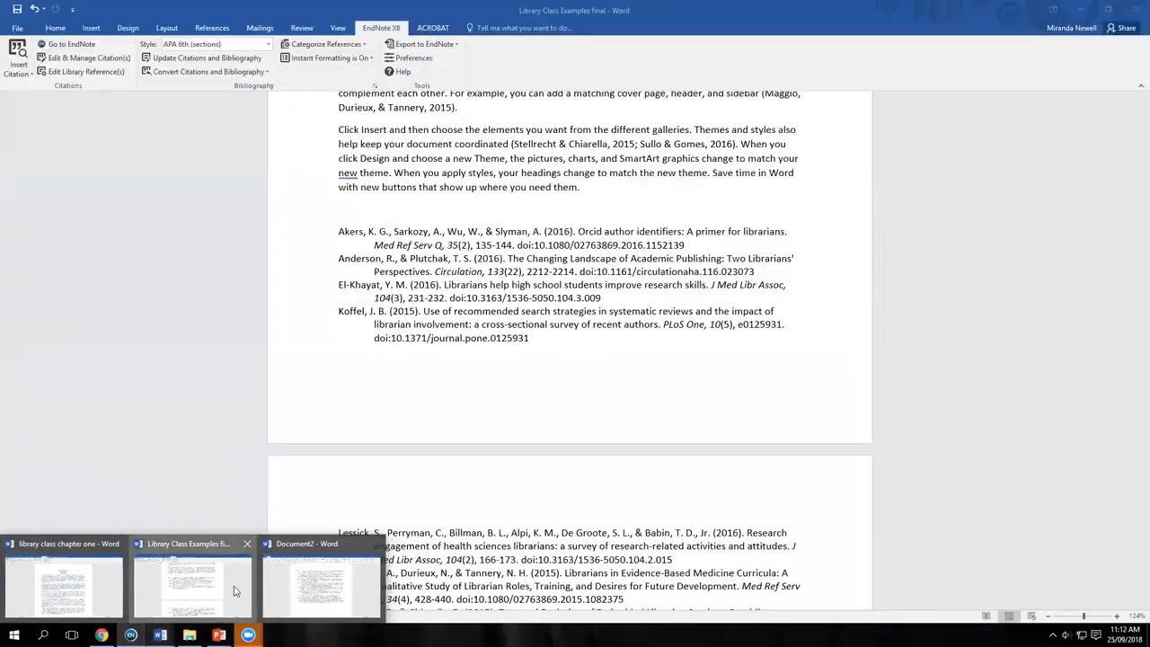
click(235, 590)
scroll(482, 400, up, 4)
scroll(482, 400, up, 6)
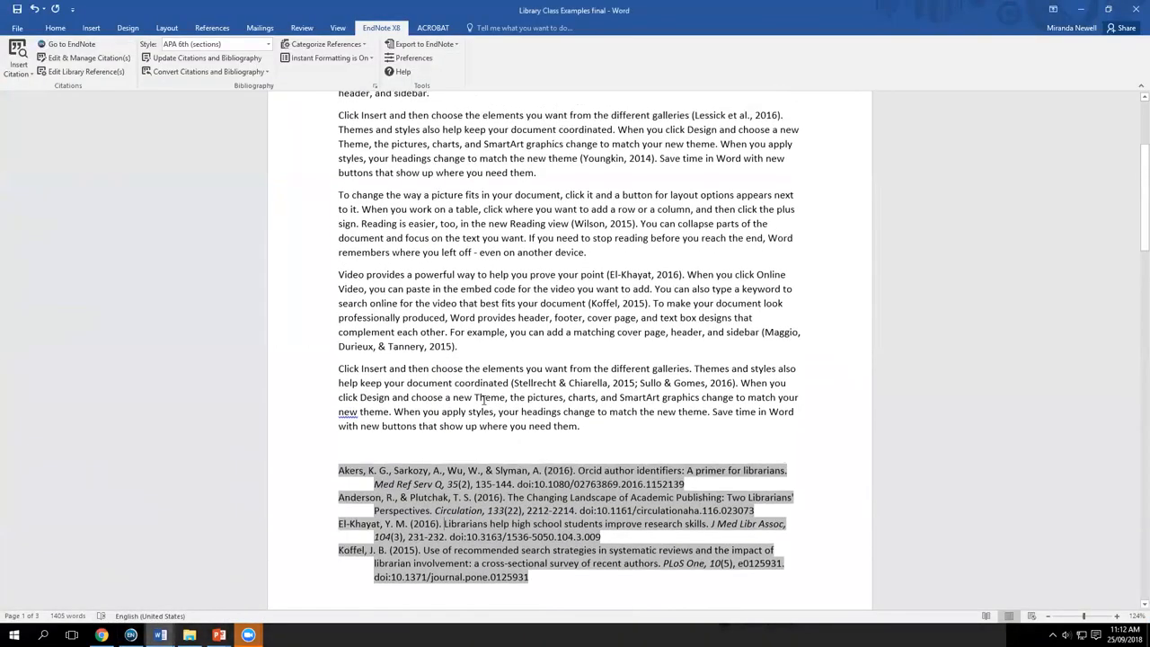
click(546, 255)
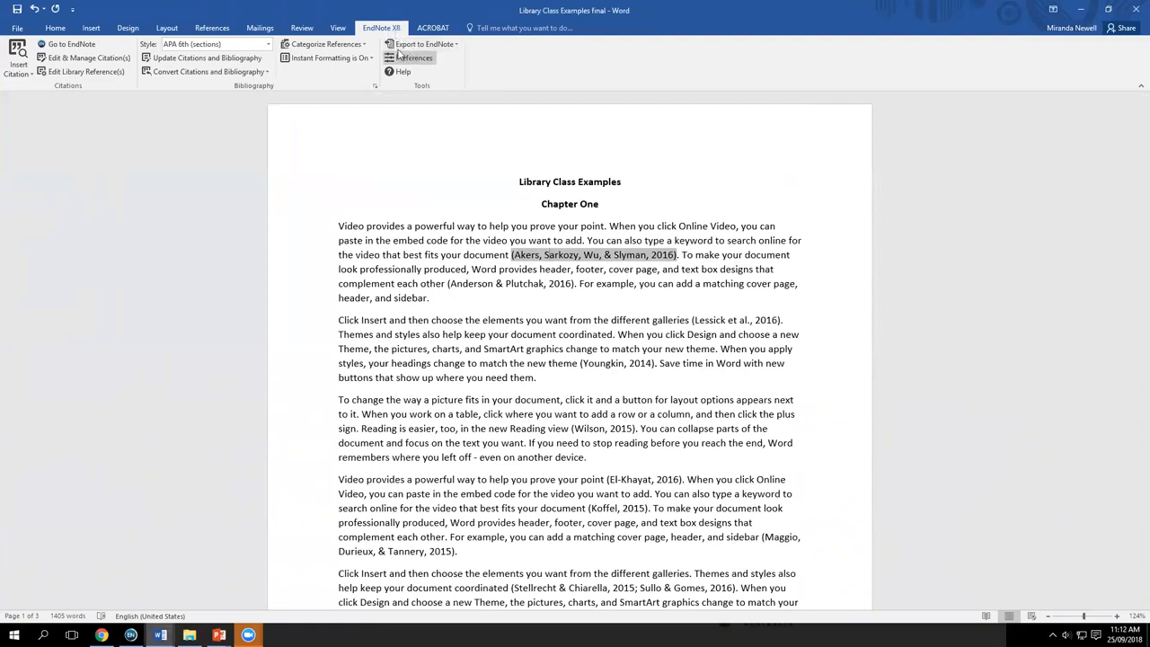
Step: Export the document's traveling library to a new EndNote library named Traveling on USB Drive (D:)
click(457, 45)
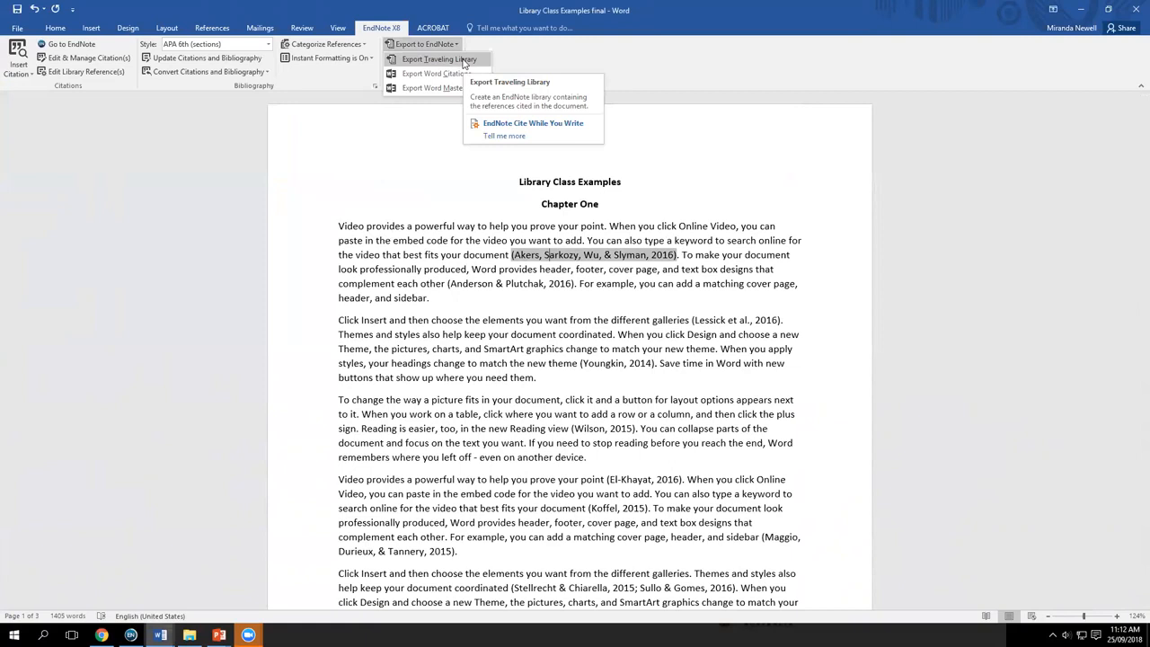
click(463, 60)
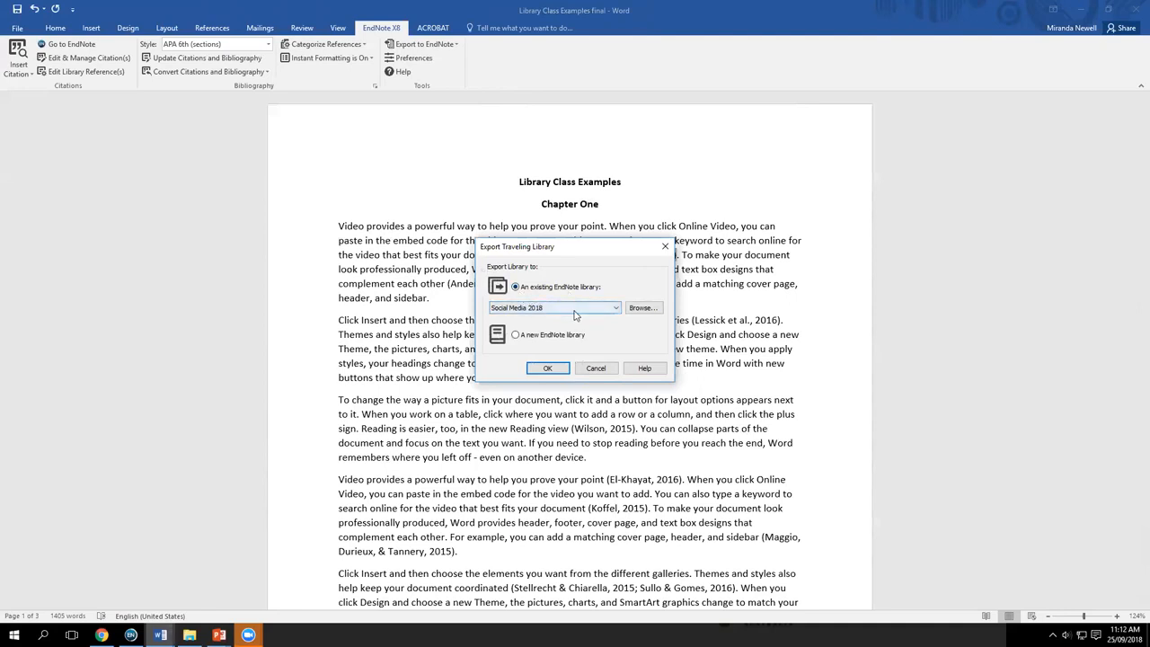
click(517, 337)
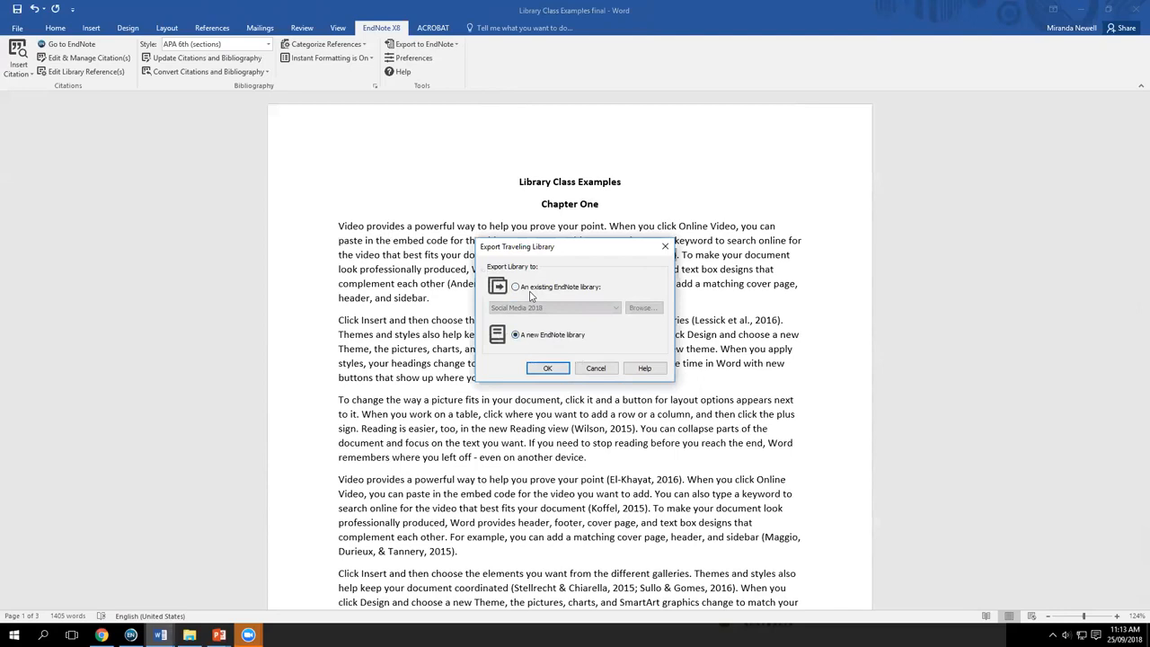
click(547, 369)
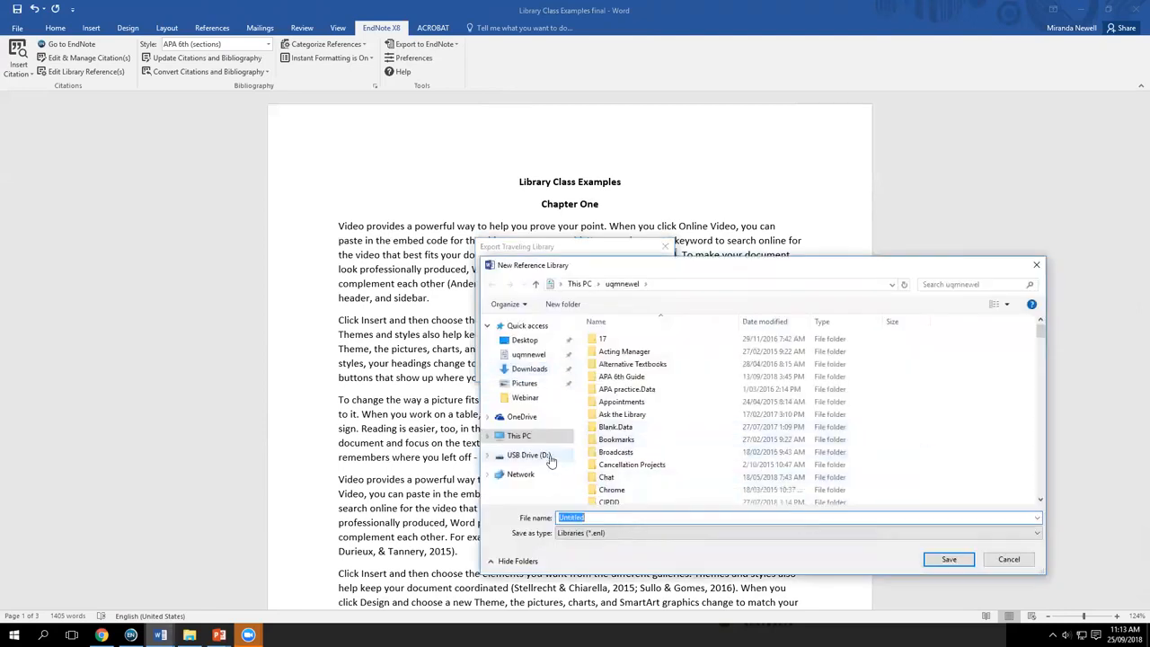
click(539, 455)
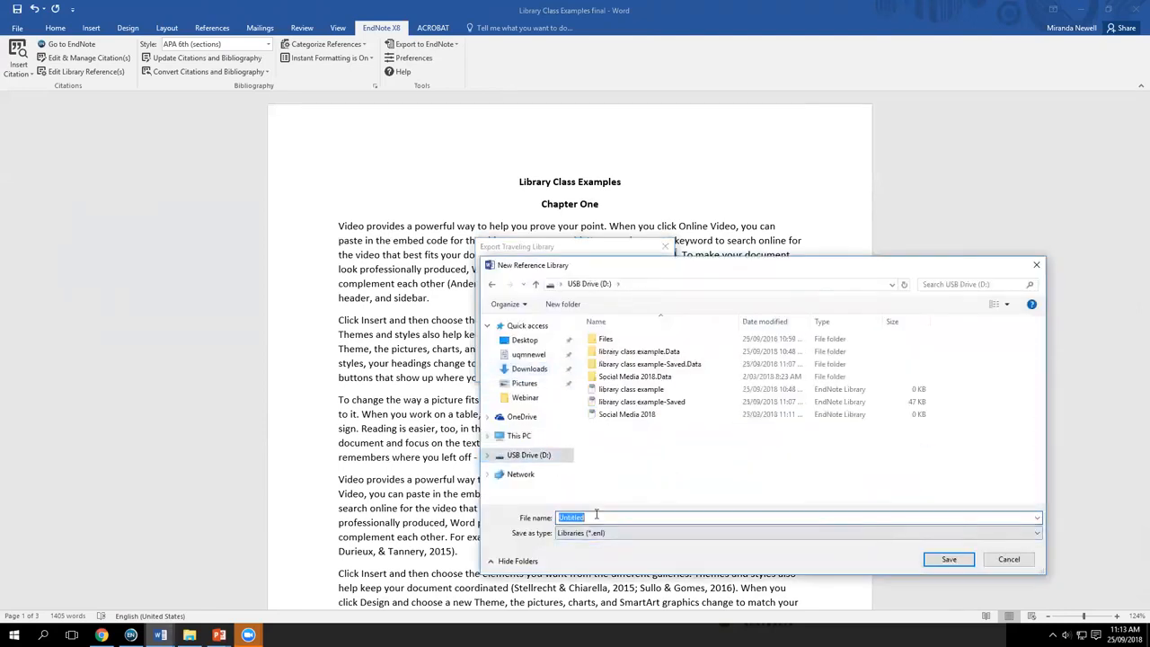
text(Traveling)
click(954, 562)
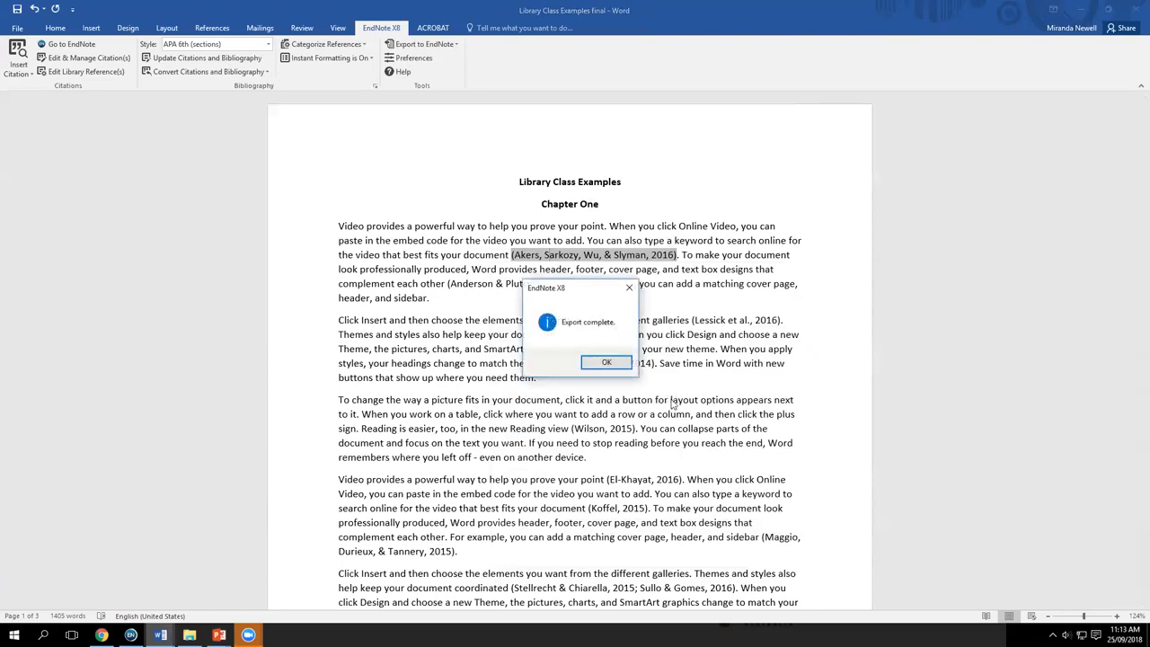
click(606, 362)
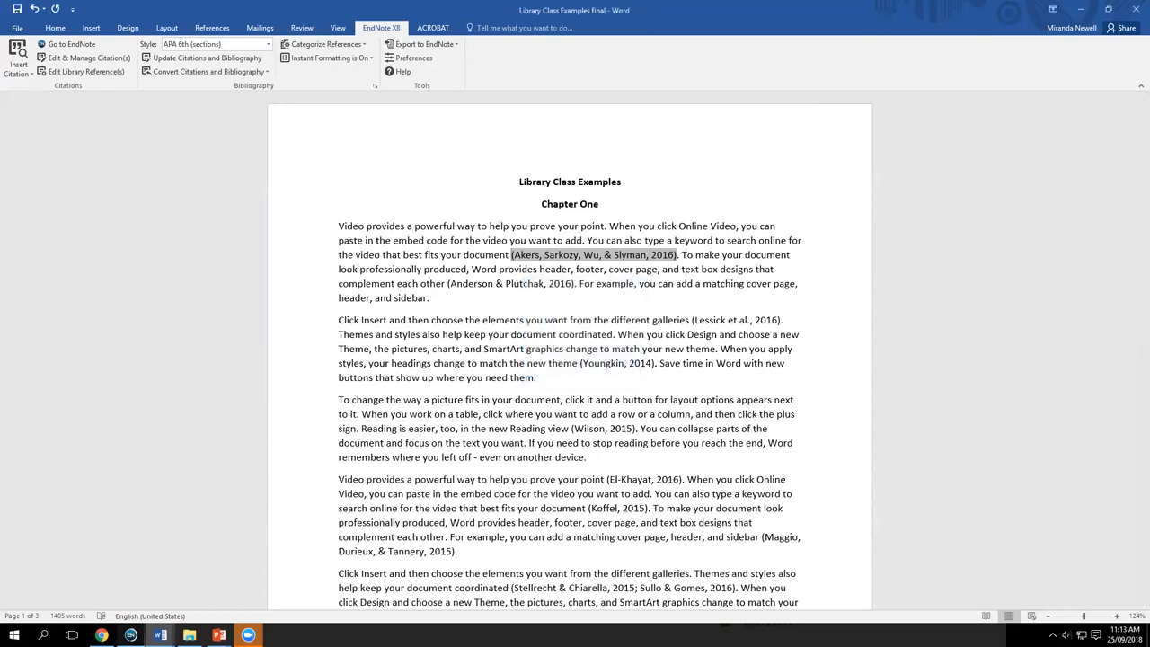
Step: Switch to EndNote, examine the Traveling library's reference "Orcid author identifiers: A primer for librarians", and close it
click(132, 635)
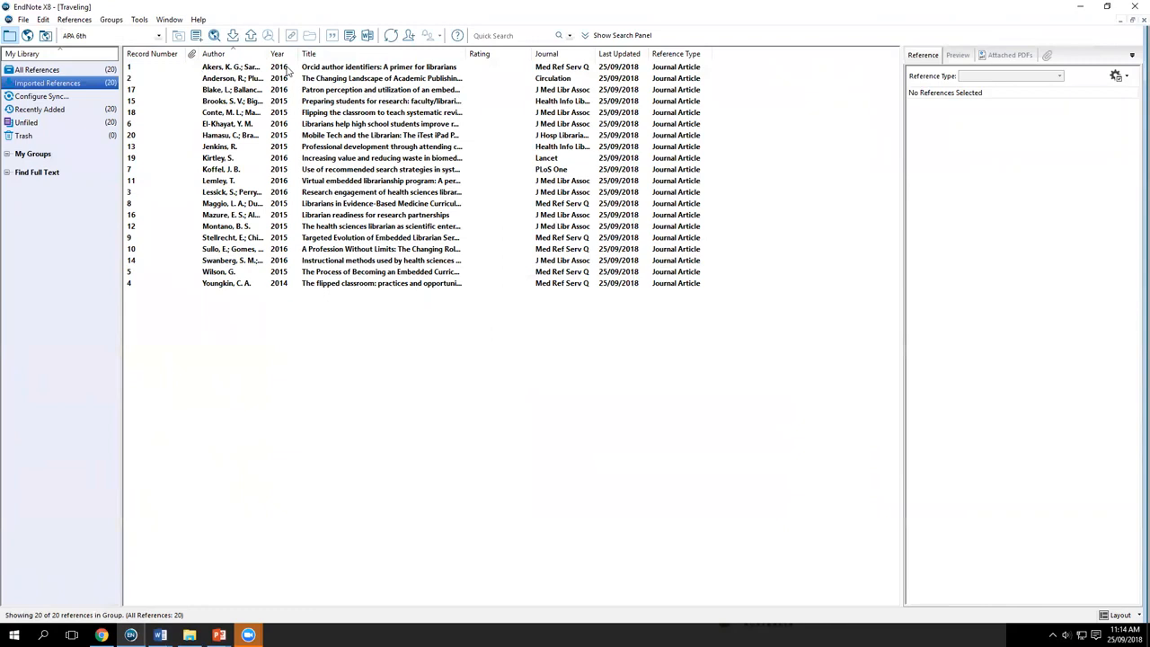
double_click(286, 68)
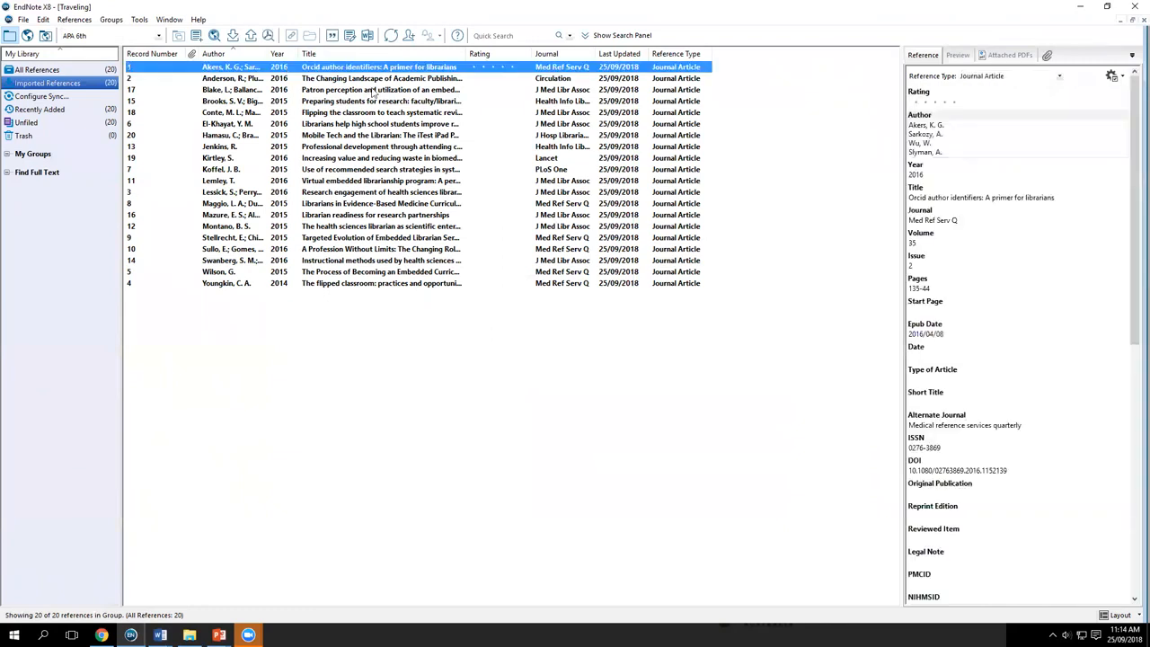
scroll(162, 216, down, 2)
scroll(162, 216, up, 2)
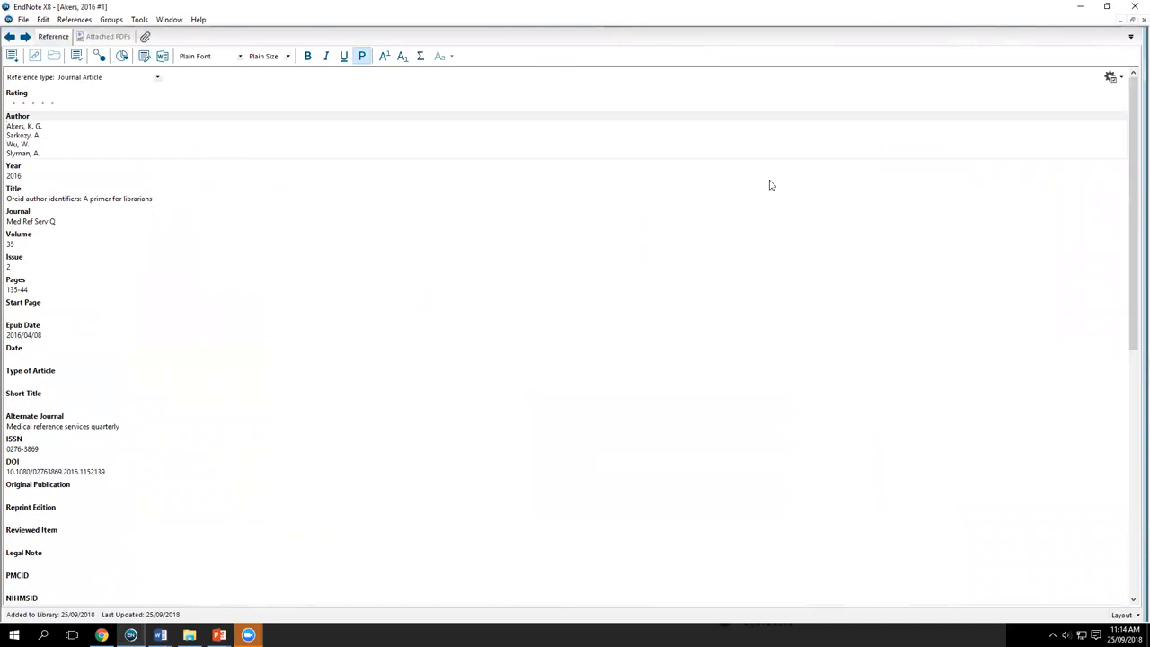
click(1132, 21)
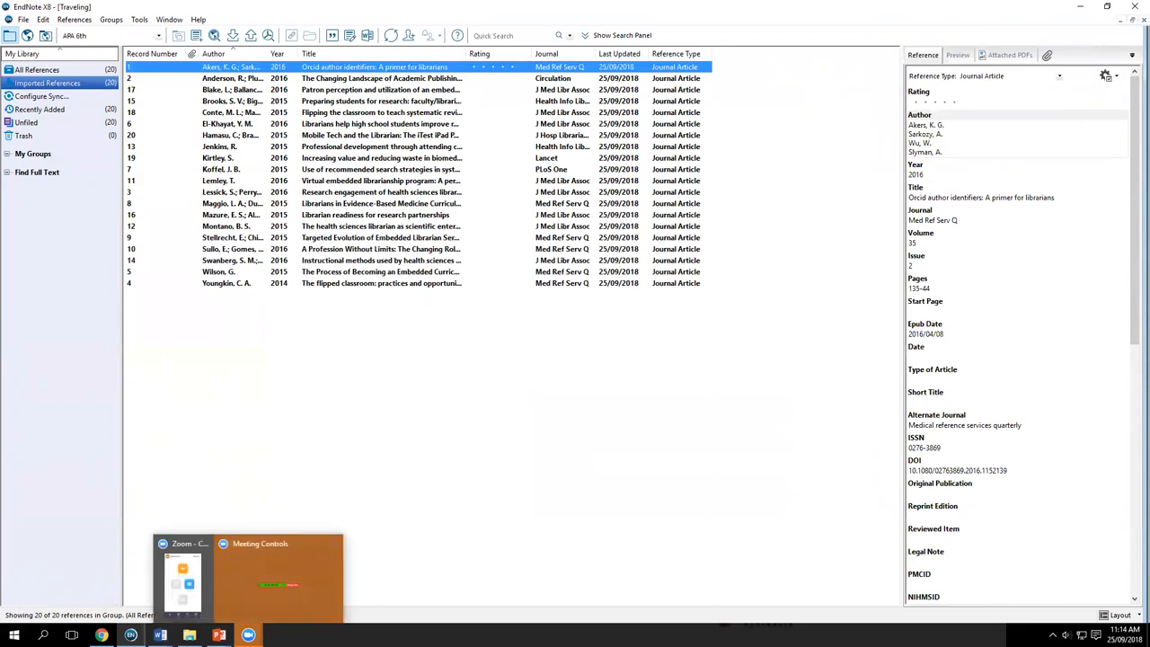
Step: Switch to the running PowerPoint slide show and advance from the Overview to the Backing Up Your Library slide
mouse_move(219, 635)
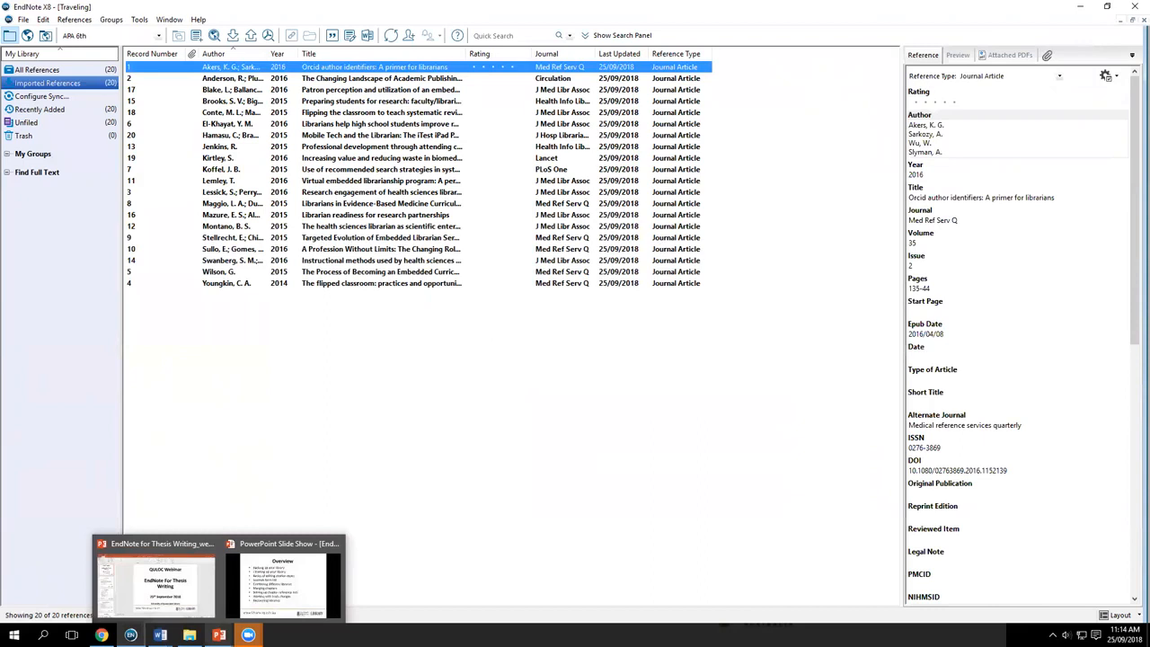
mouse_move(287, 597)
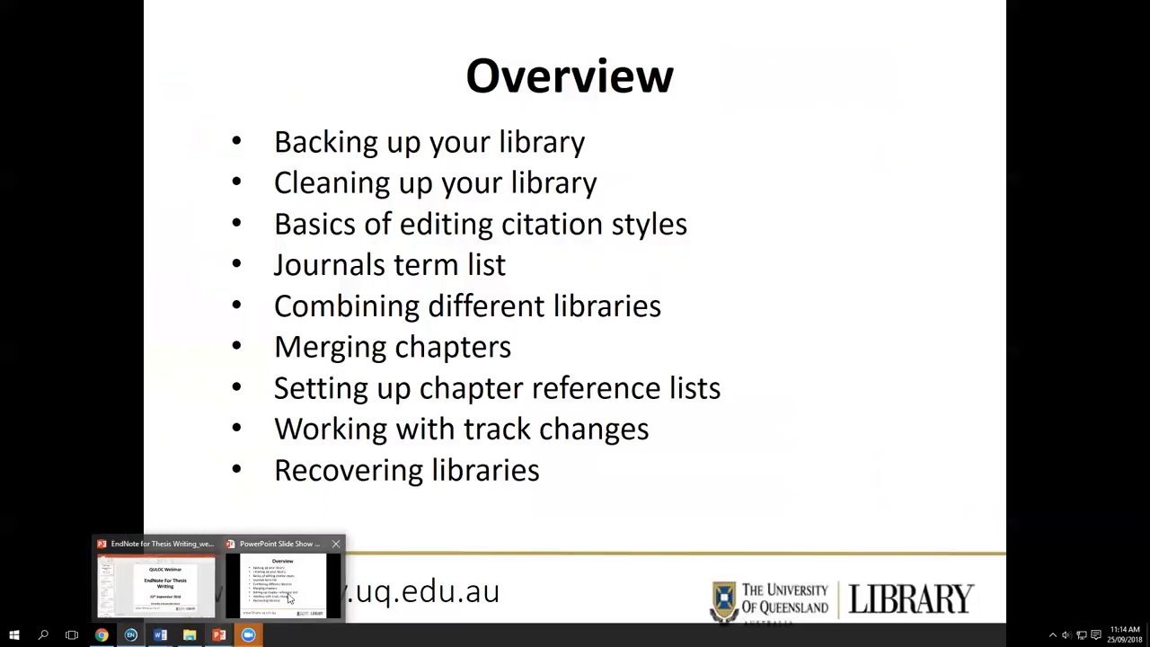
click(287, 597)
click(452, 480)
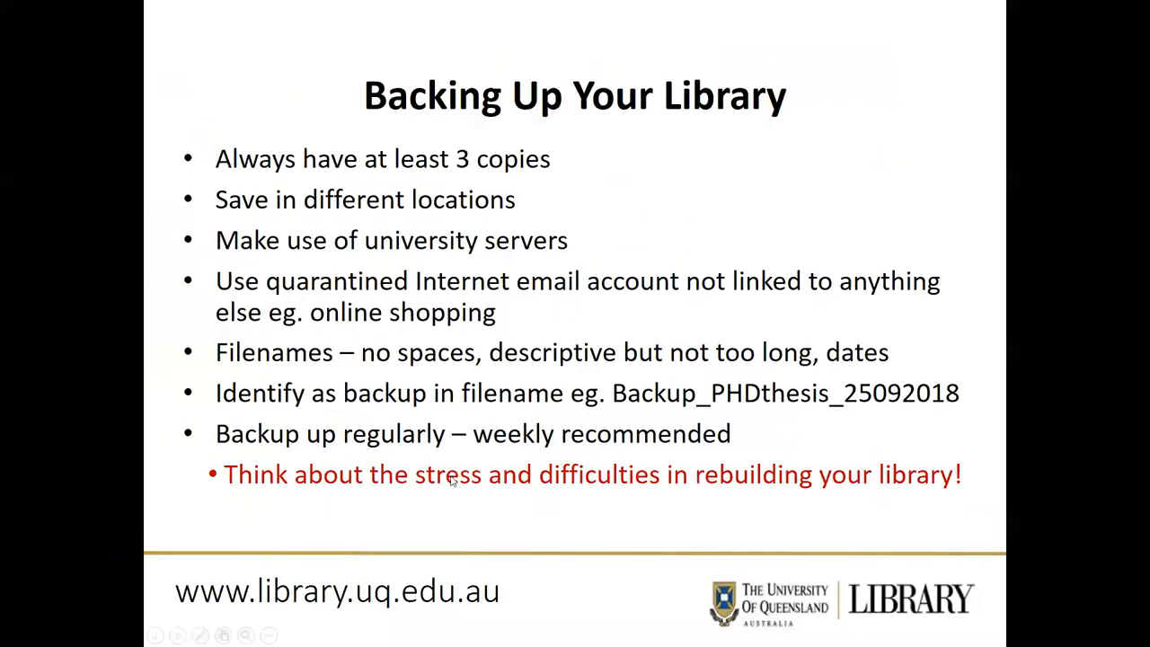